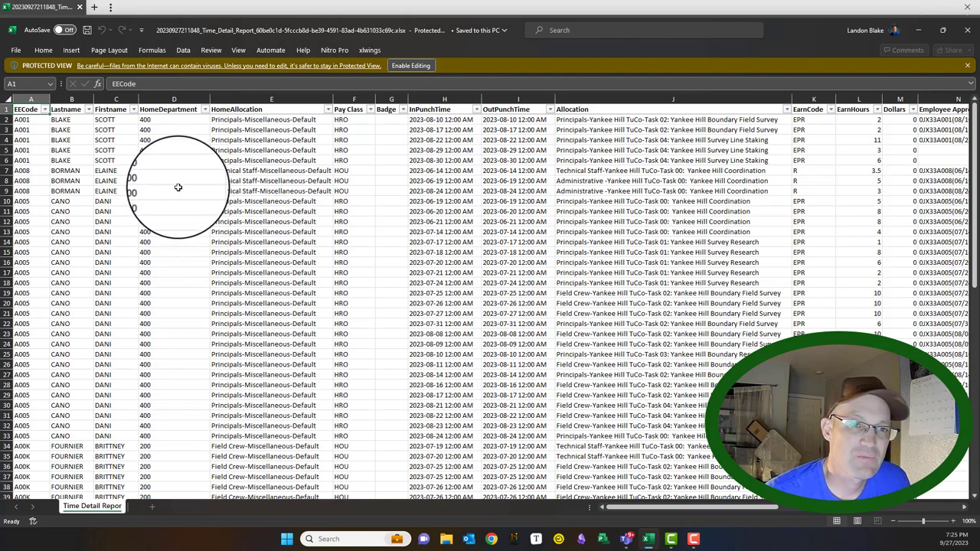
click(173, 191)
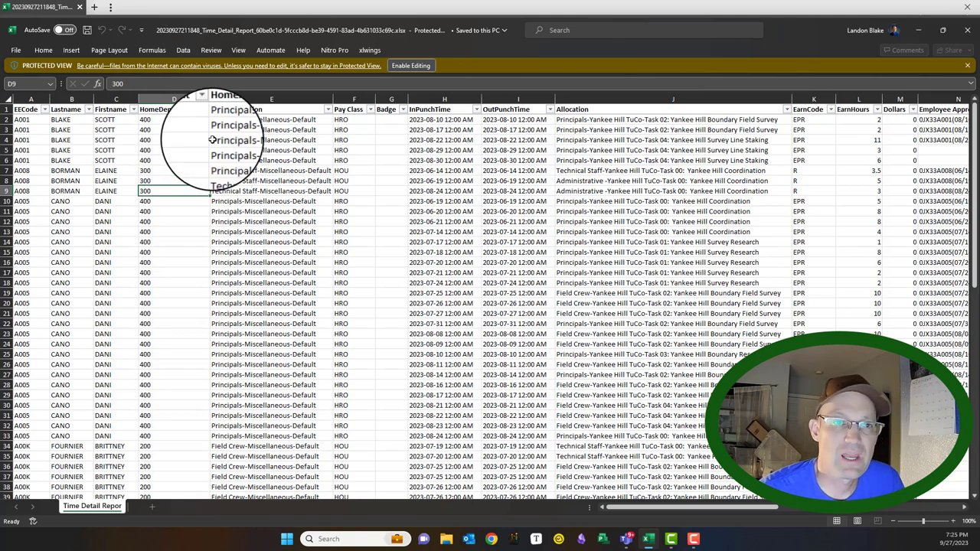
click(271, 201)
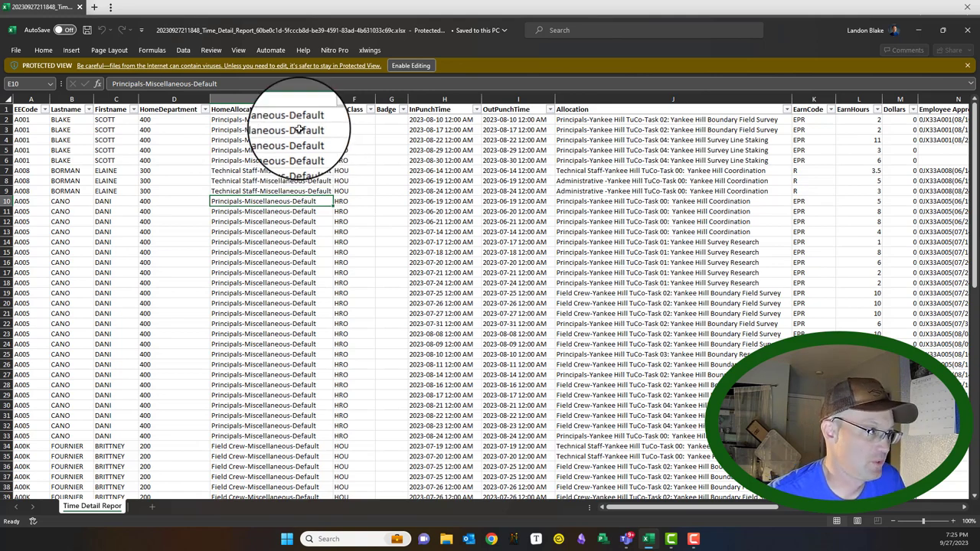
Enable editing for the protected time detail report and delete the EECode column
click(31, 99)
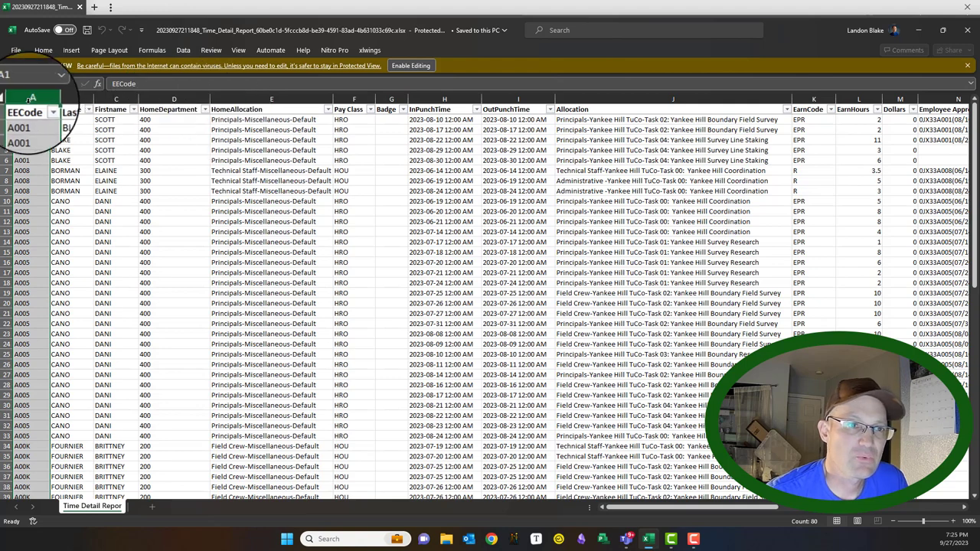
right_click(30, 98)
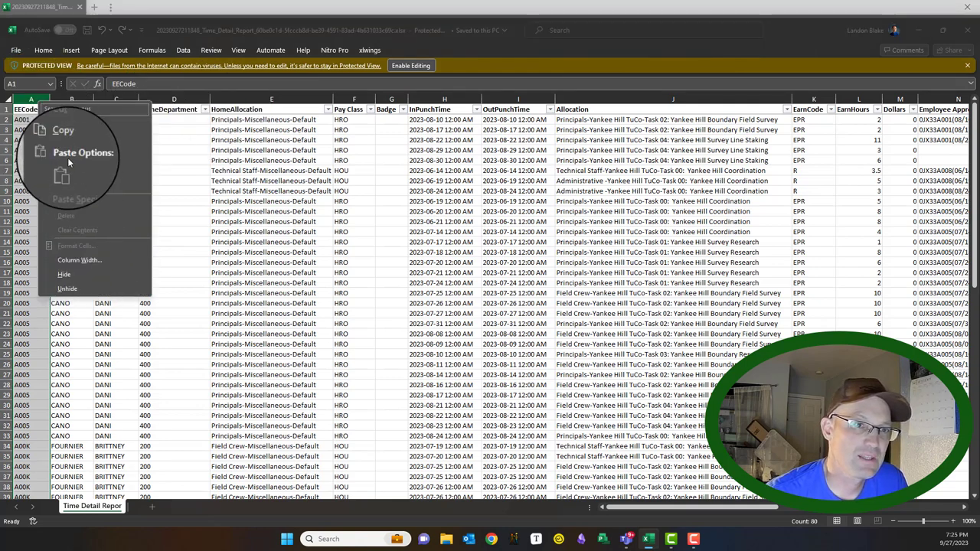
click(411, 65)
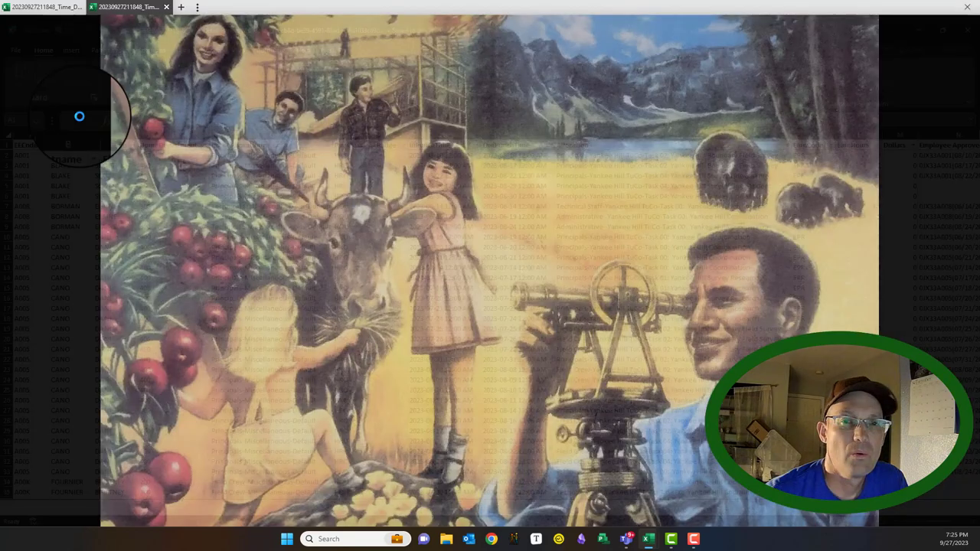
right_click(31, 135)
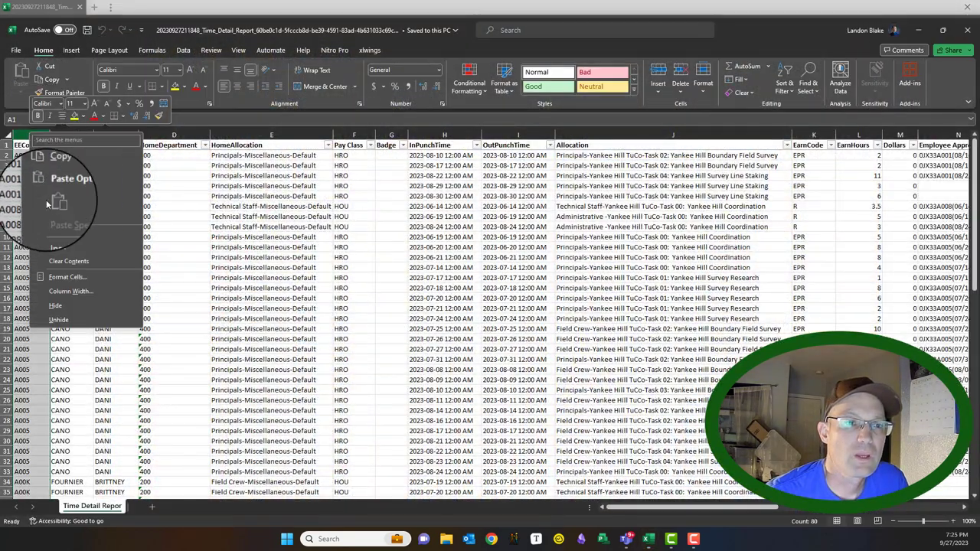
click(57, 247)
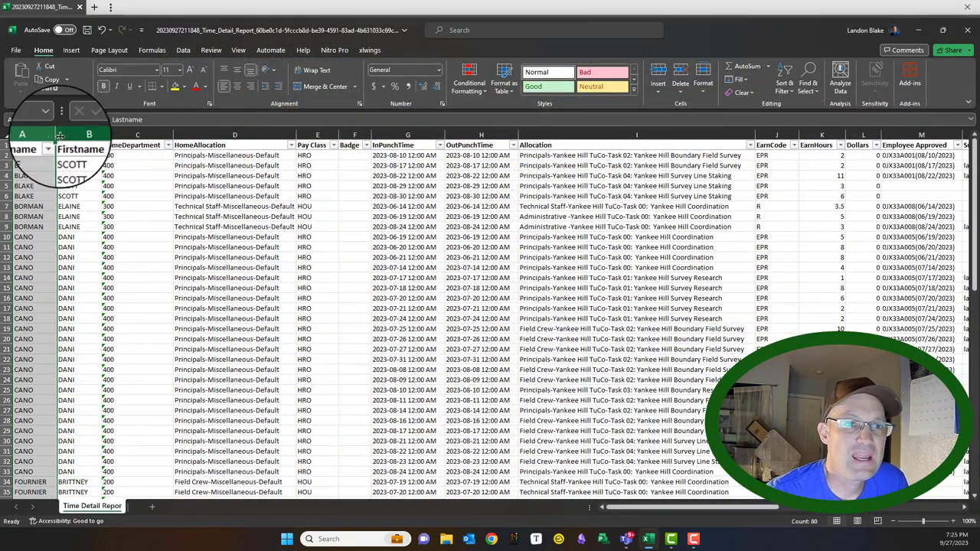
Delete the block of columns from HomeDepartment through EarnCode
click(148, 136)
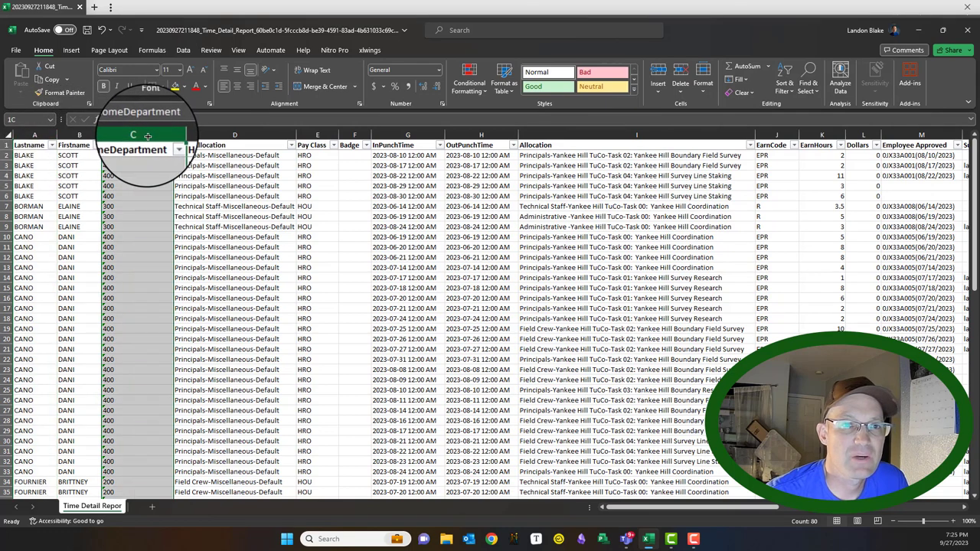
drag(148, 136, 771, 146)
right_click(770, 146)
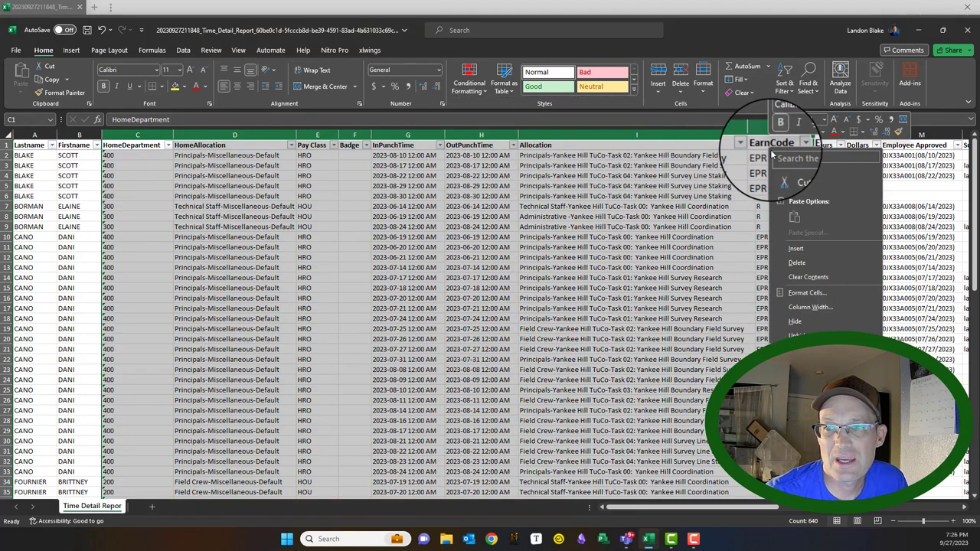
click(794, 264)
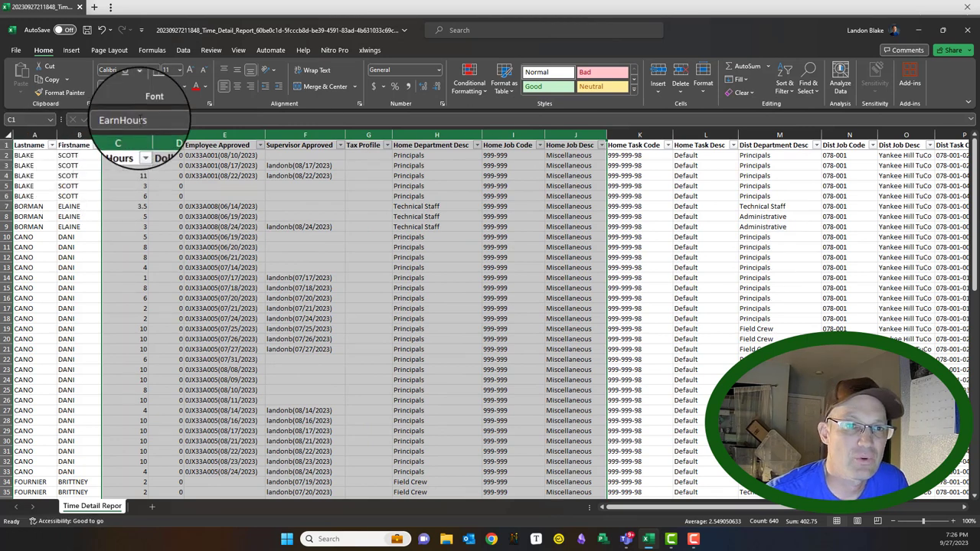
Delete the block of columns from Dollars through Dist Task Code
click(161, 147)
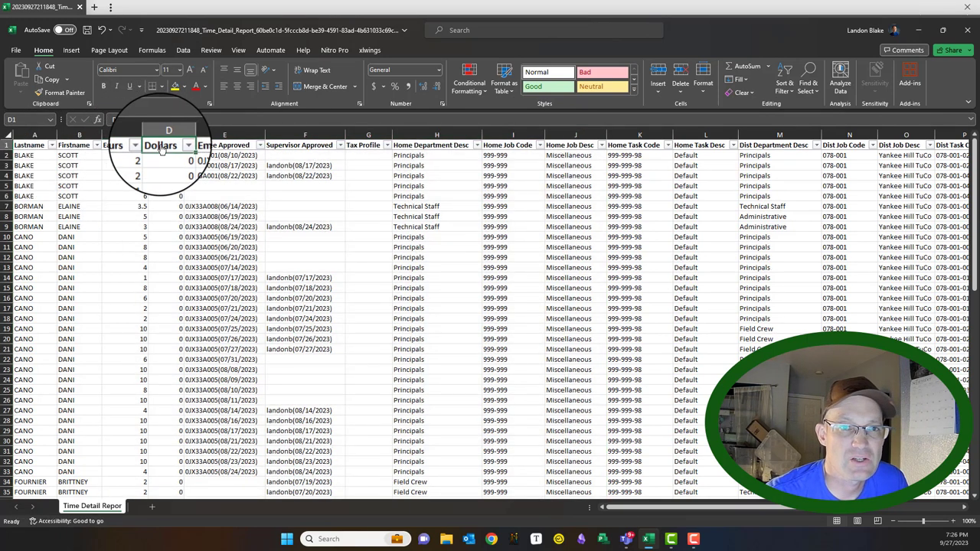
drag(163, 142, 626, 153)
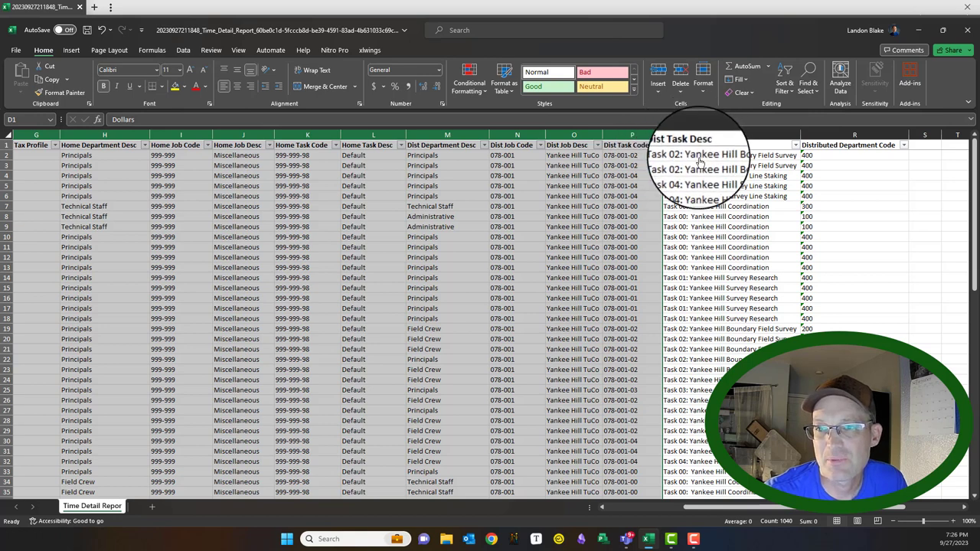
right_click(642, 141)
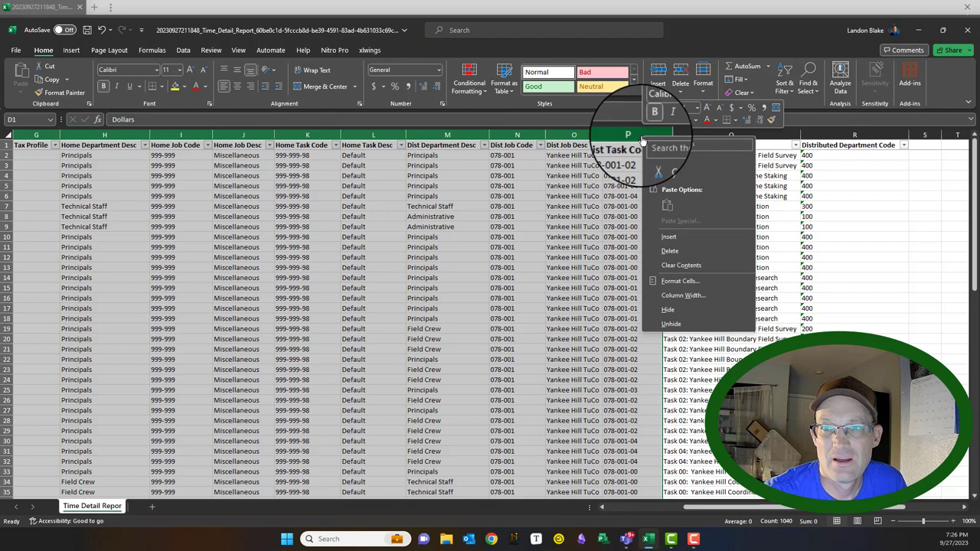
click(666, 251)
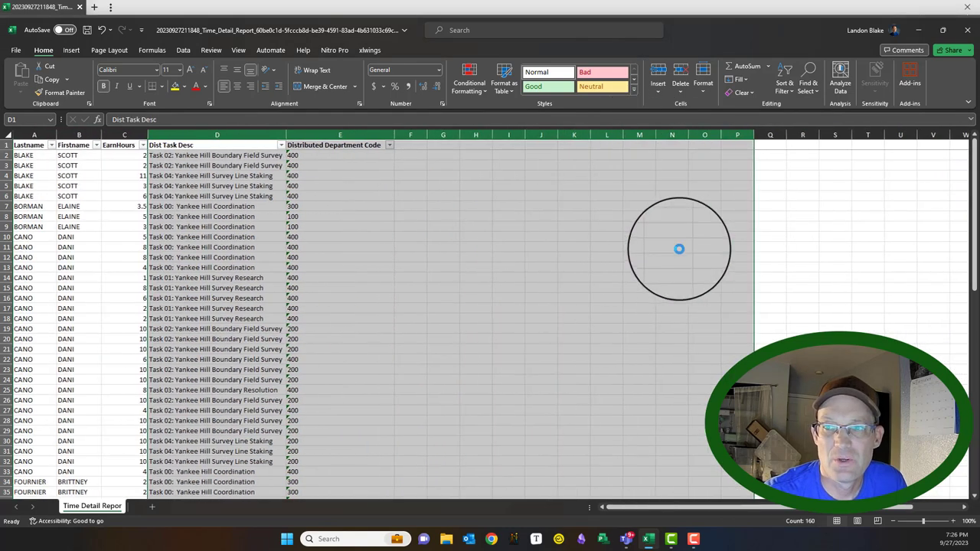
click(444, 255)
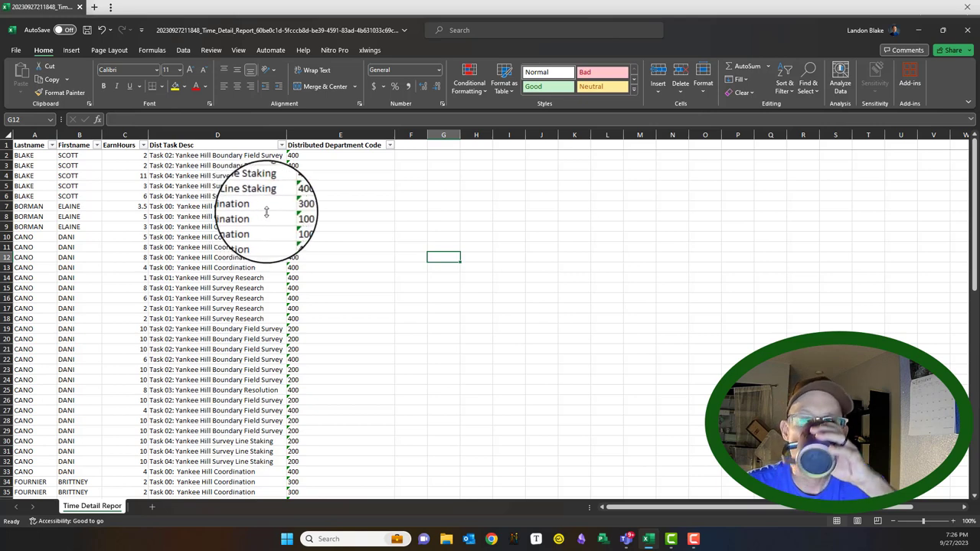
Delete the Distributed Department Code column
click(333, 135)
right_click(357, 138)
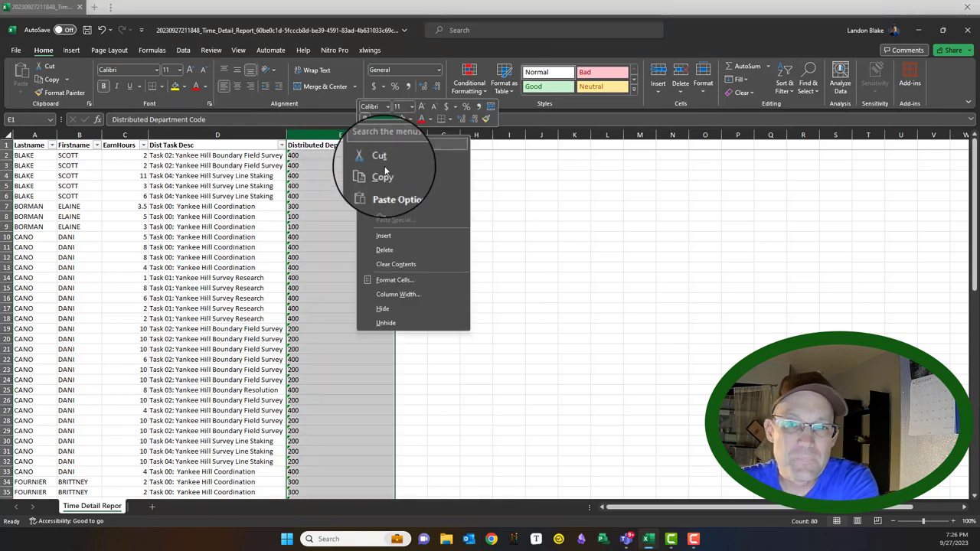
click(401, 249)
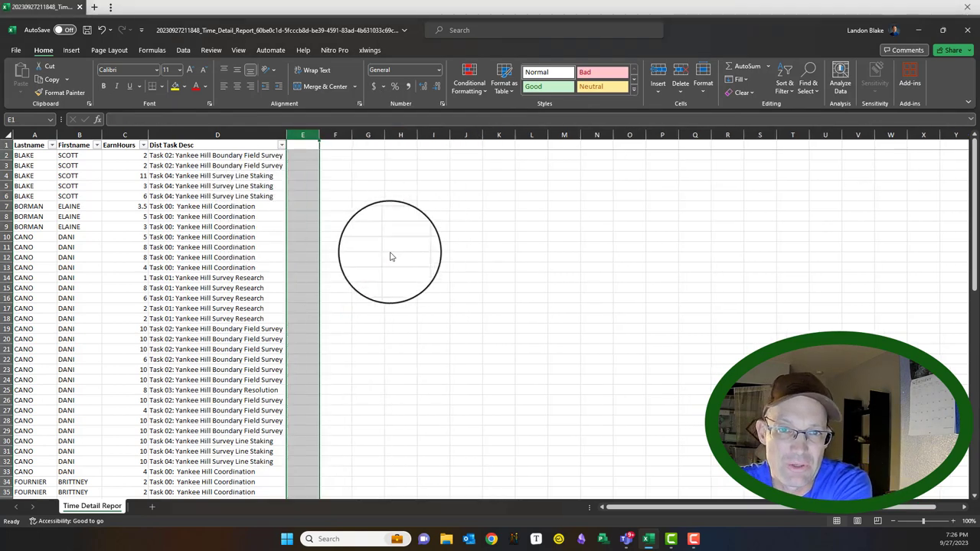
click(391, 257)
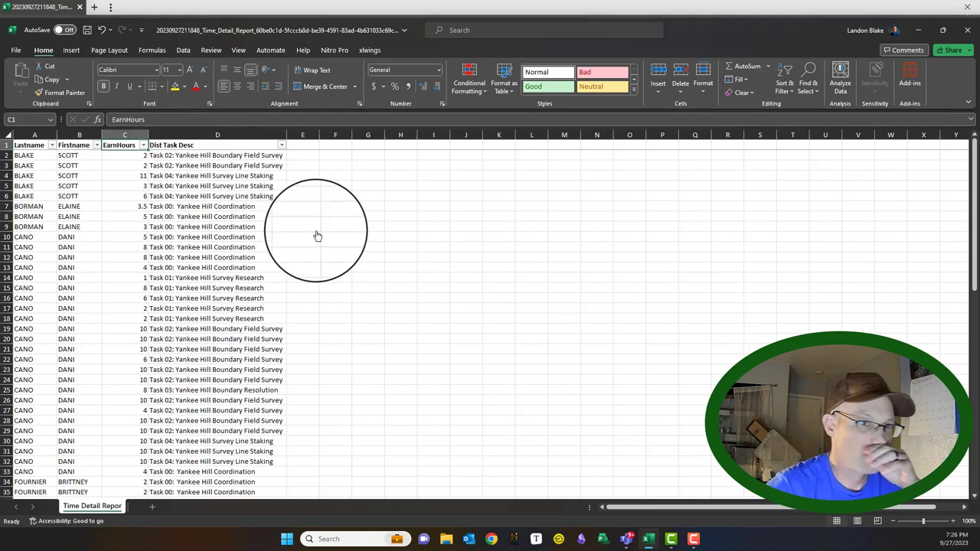
Remove the filter from the header row, Lastname through Dist Task Desc
click(245, 151)
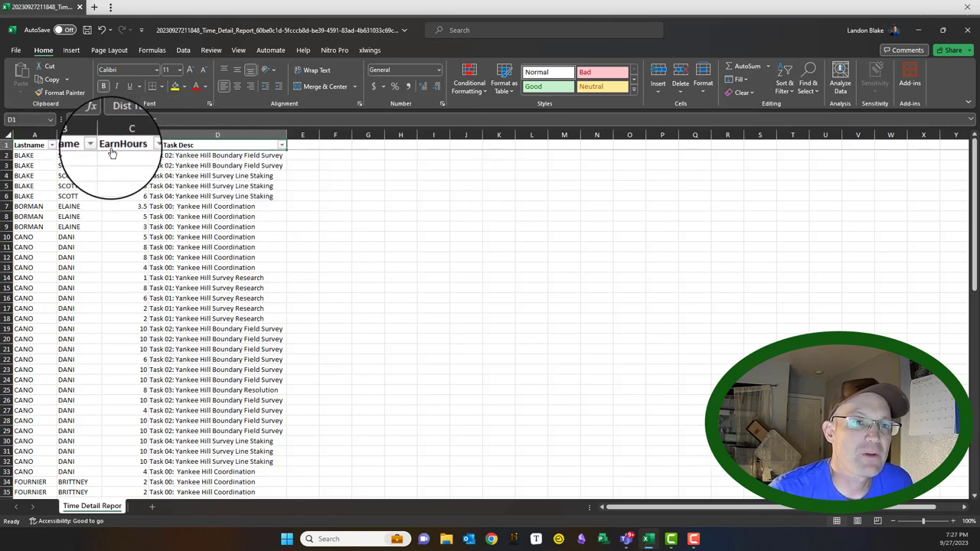
click(37, 146)
drag(37, 146, 230, 145)
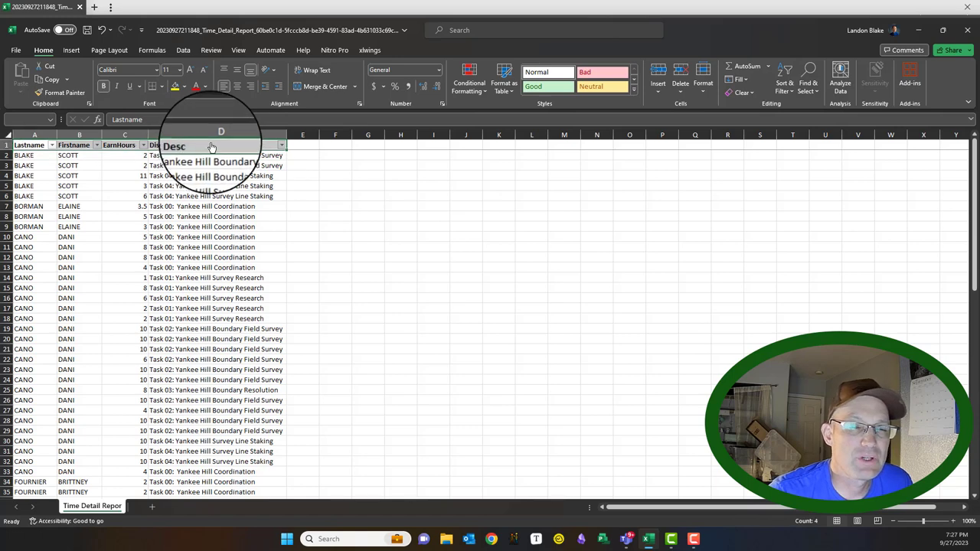
click(185, 54)
click(478, 87)
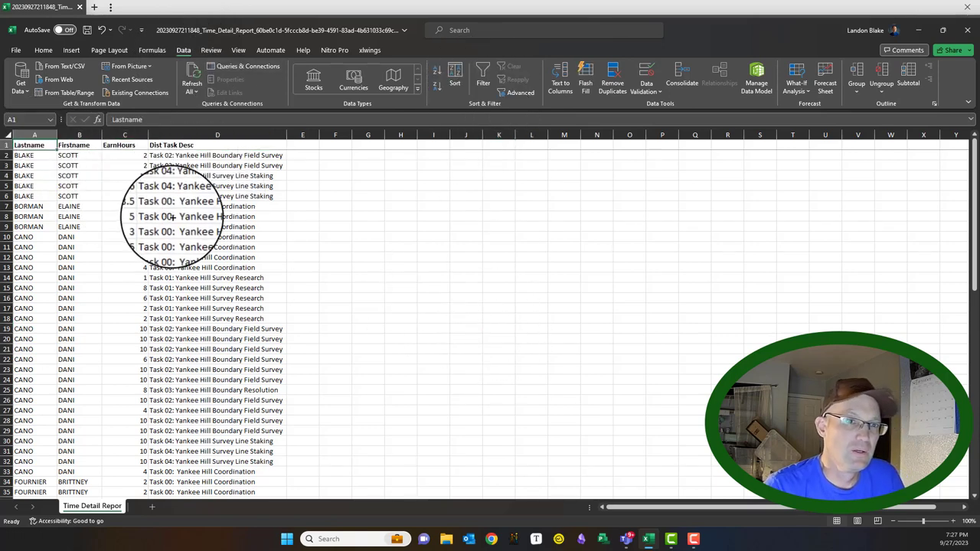
Rename the Dist Task Desc header to "Task Name" and the EarnHours header to "Hours Billed"
click(221, 137)
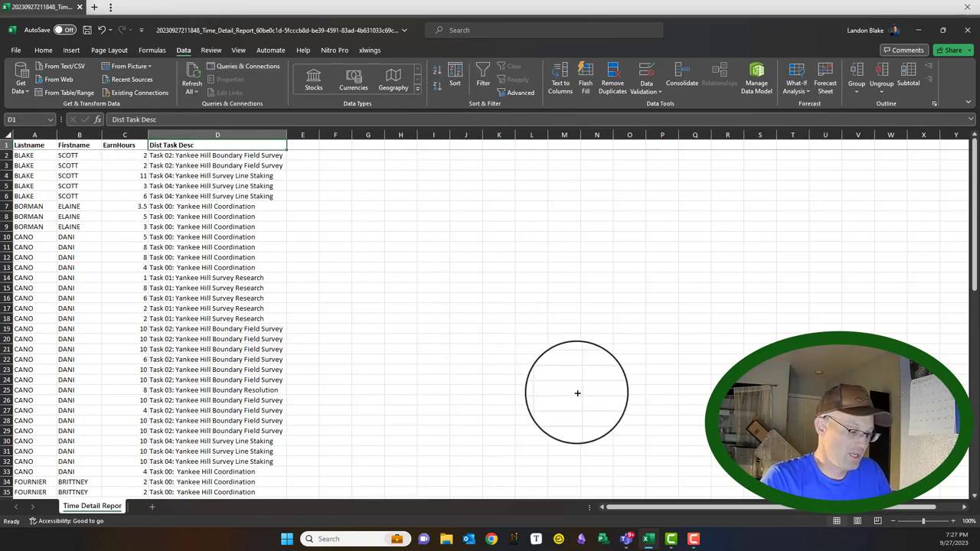
text(R)
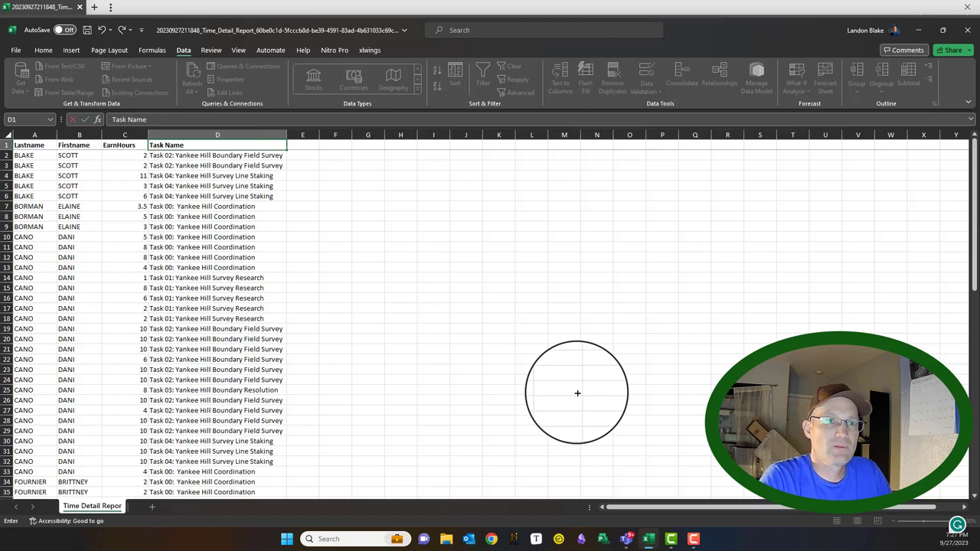
key(Return)
key(Left)
text(Hou)
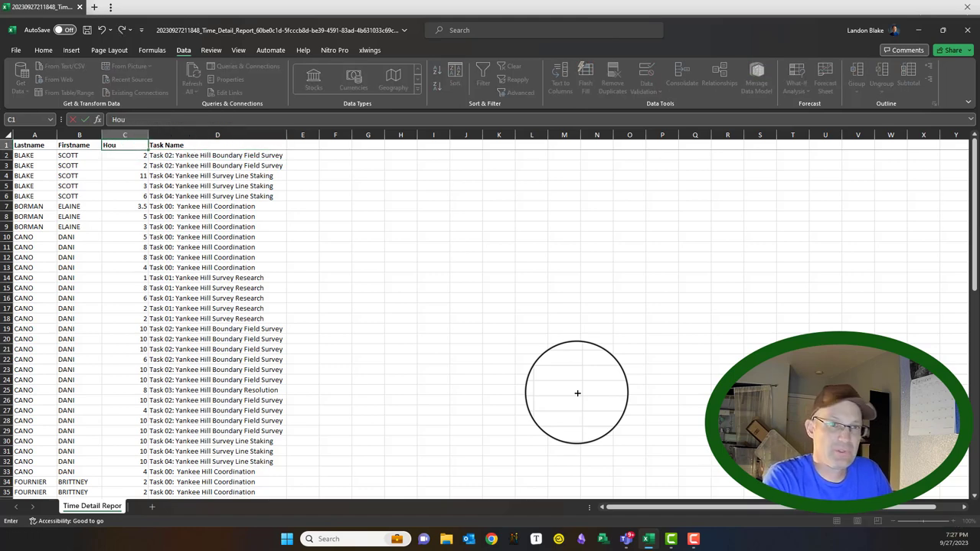
text(rs Billed)
key(Return)
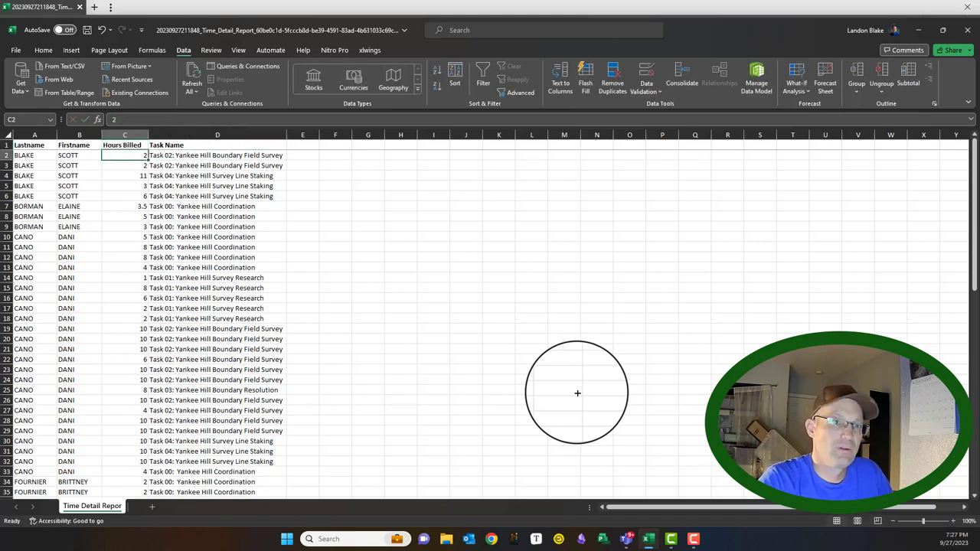
Insert a "Team Member Name" column before Hours Billed and enter =CONCATENATE(B2, " ",A2) in C2
click(77, 196)
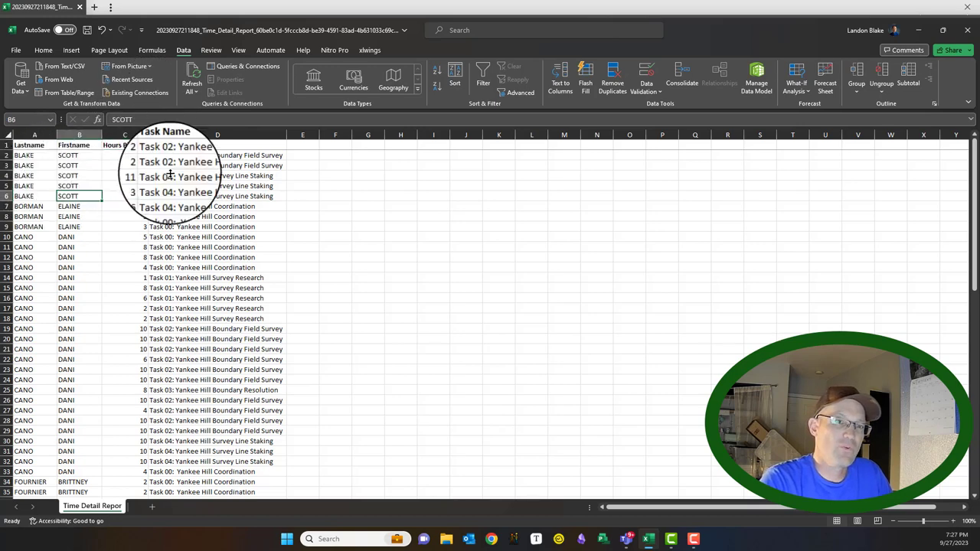
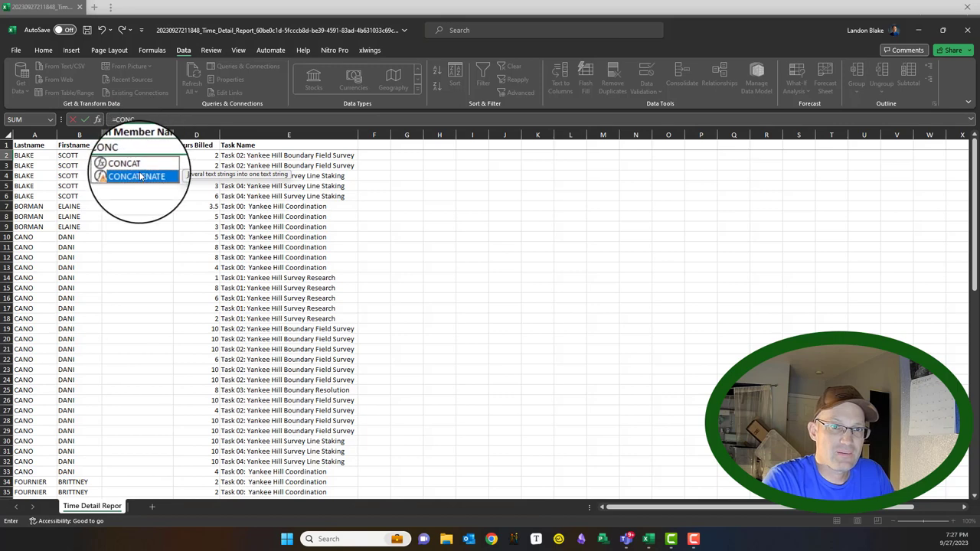
key(Tab)
click(24, 155)
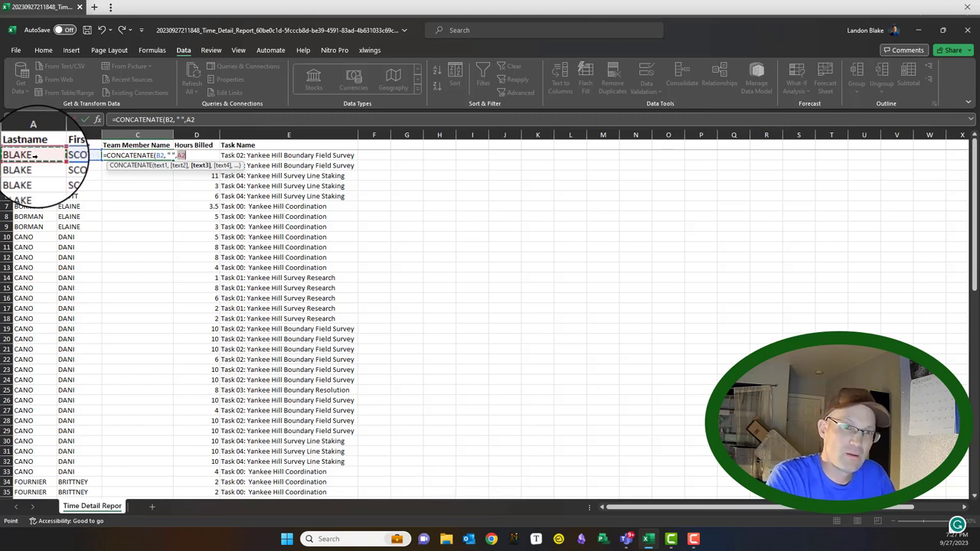
key(ctrl+Return)
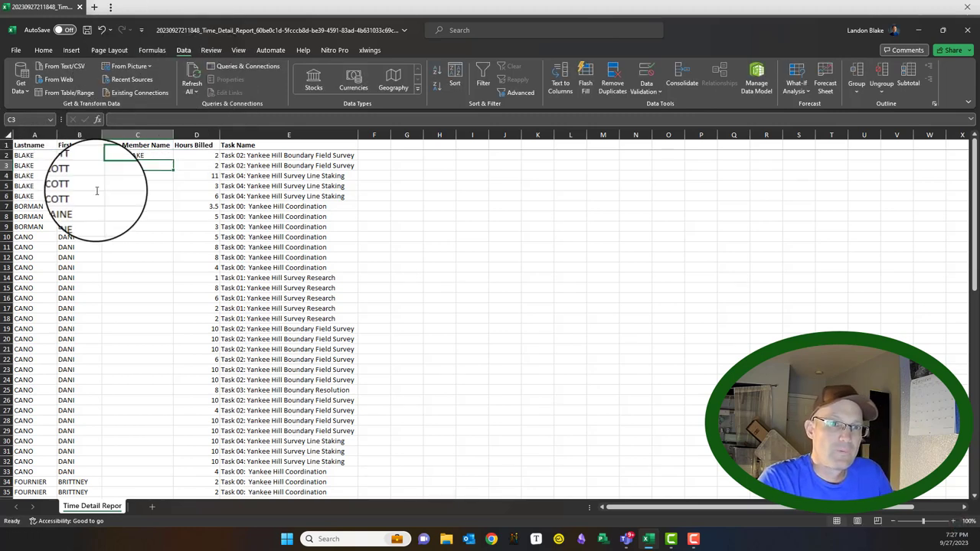
Copy the Team Member Name formula from C2 down the column through row 80
key(ctrl+c)
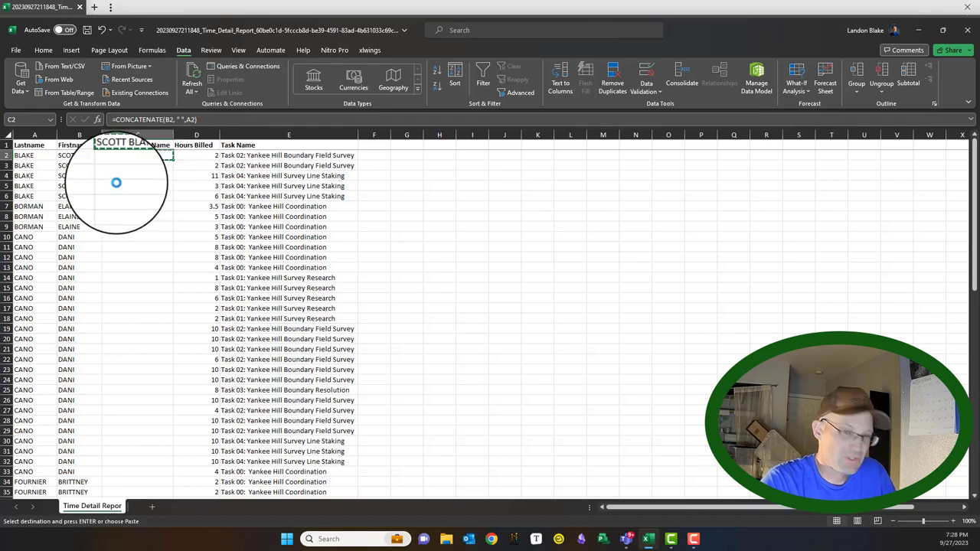
drag(127, 165, 145, 467)
key(ctrl+v)
click(635, 370)
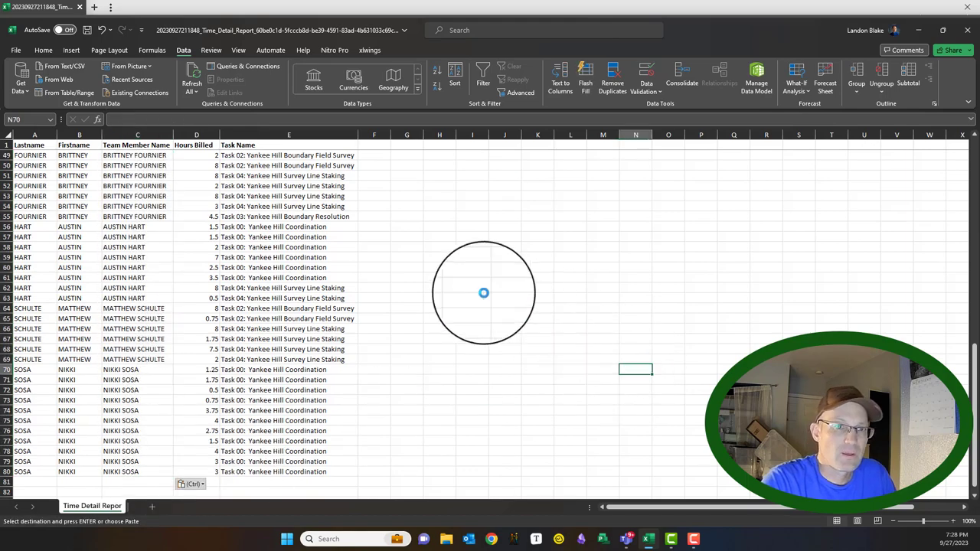
scroll(407, 304, up, 16)
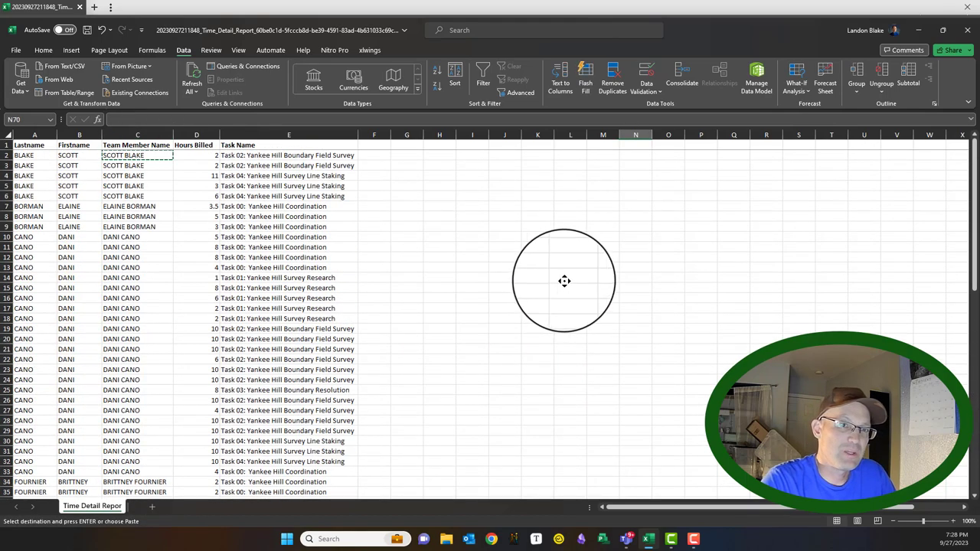
key(Escape)
click(55, 176)
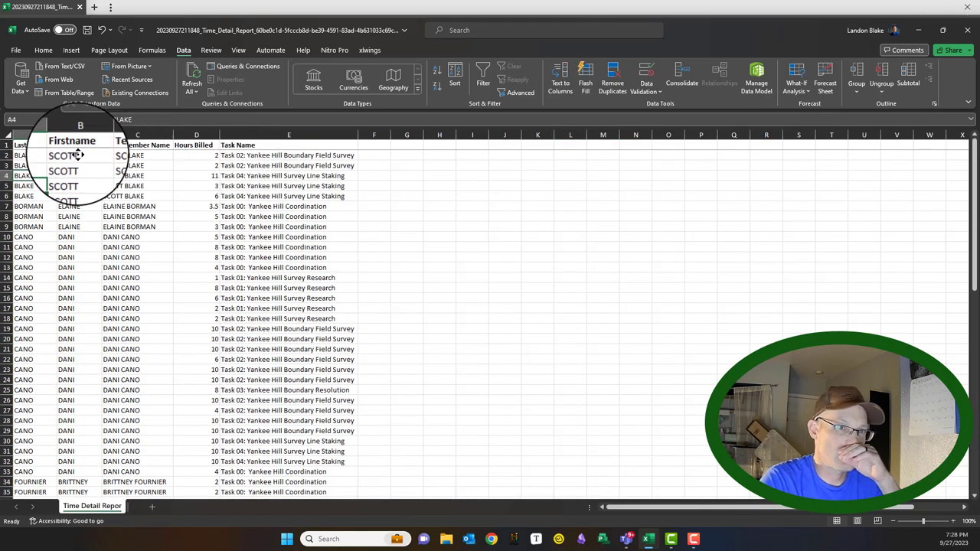
text(Landon)
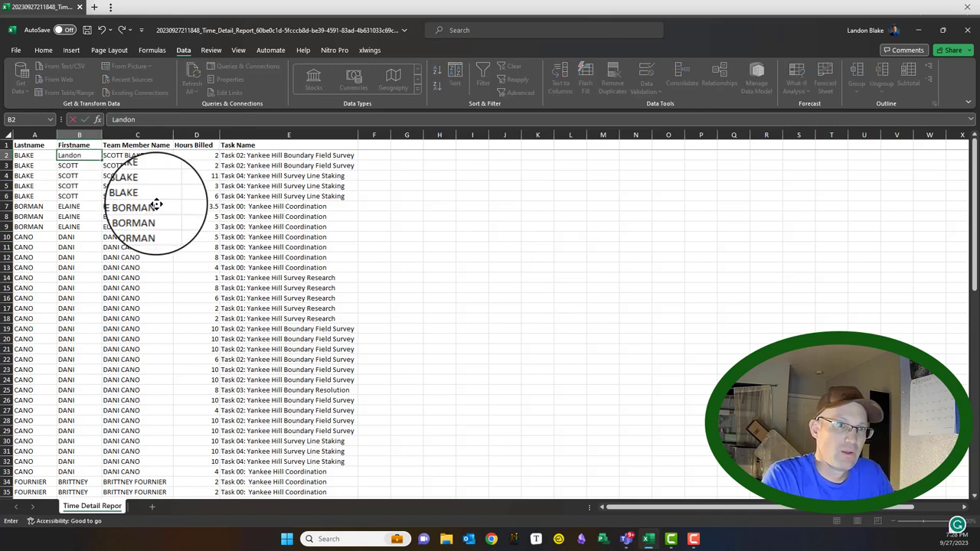
text(2)
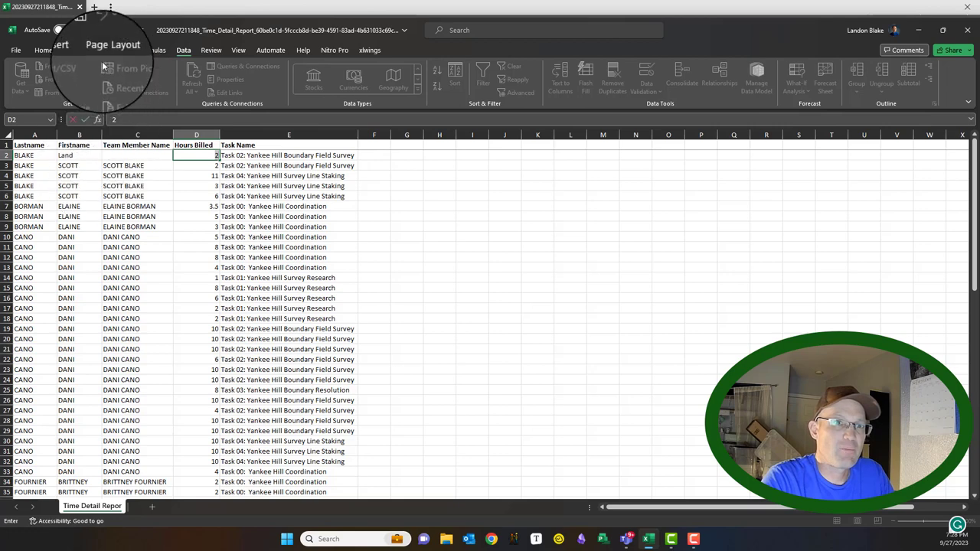
key(Escape)
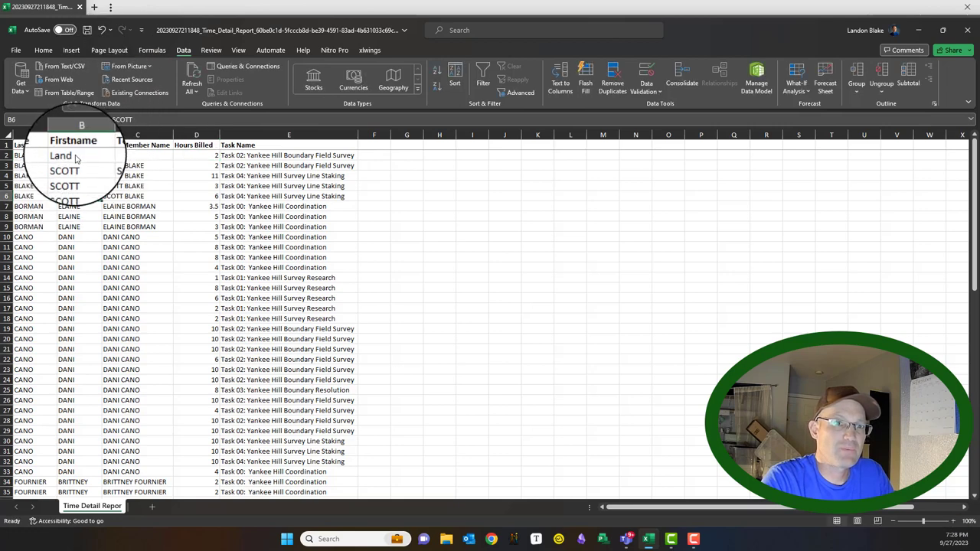
click(105, 33)
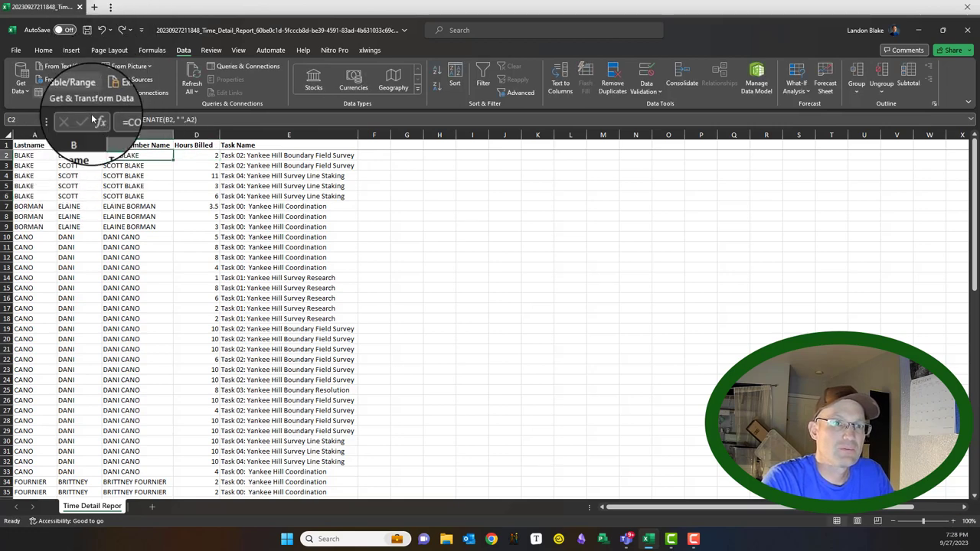
Replace the first name in B2 with the corrected first name in capitals and copy it down through B6
text(LAN)
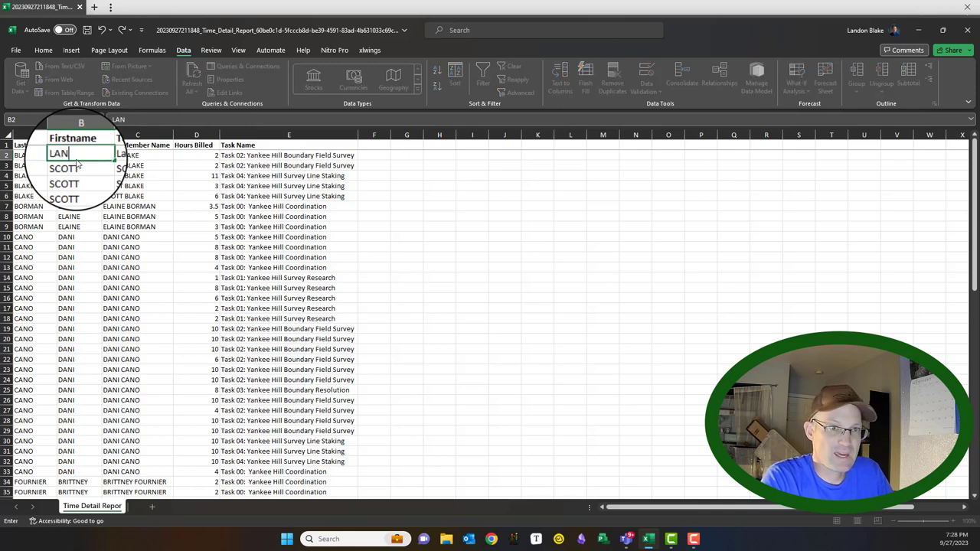
text(DON)
key(Return)
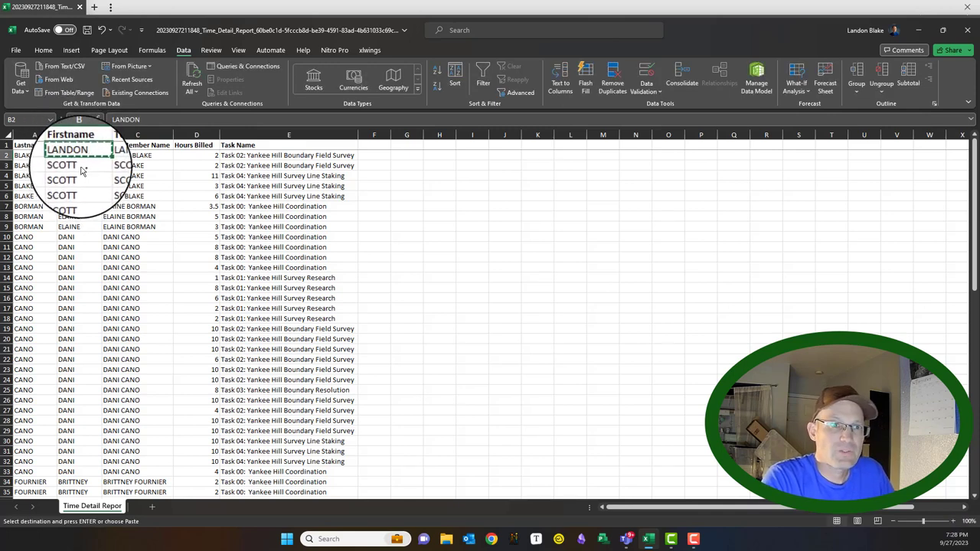
key(Return)
click(571, 268)
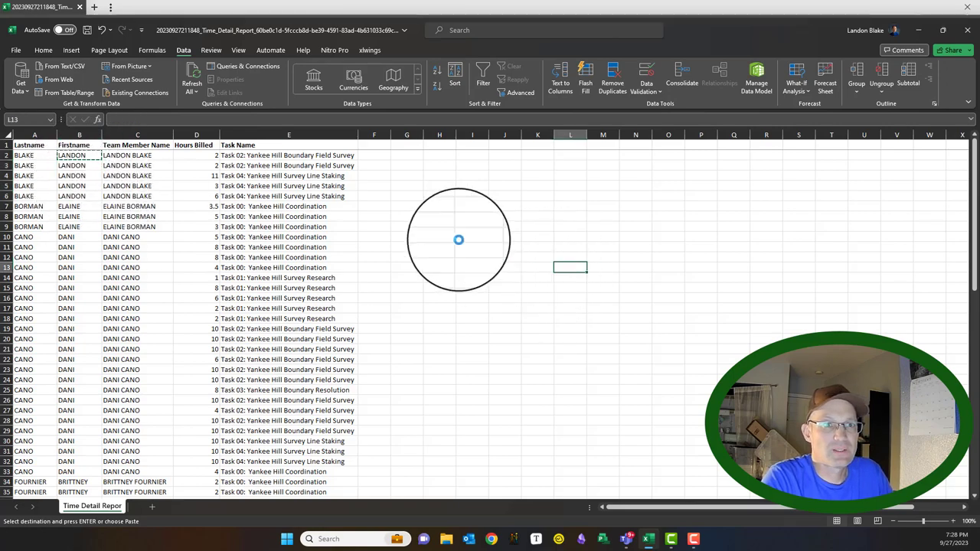
Copy the Team Member Name formulas in C2:C80 and paste them back over themselves as values
drag(142, 154, 142, 472)
key(ctrl+c)
scroll(149, 230, up, 6)
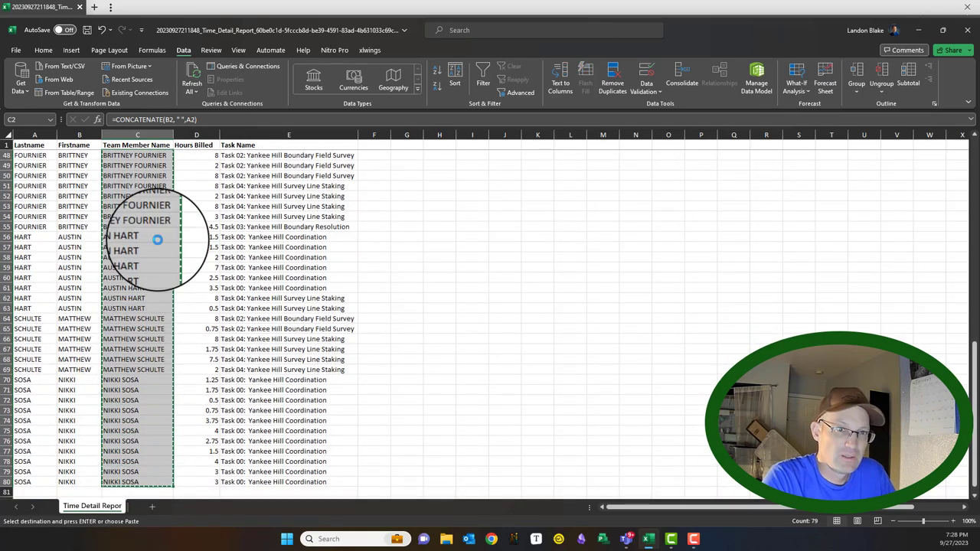
right_click(132, 205)
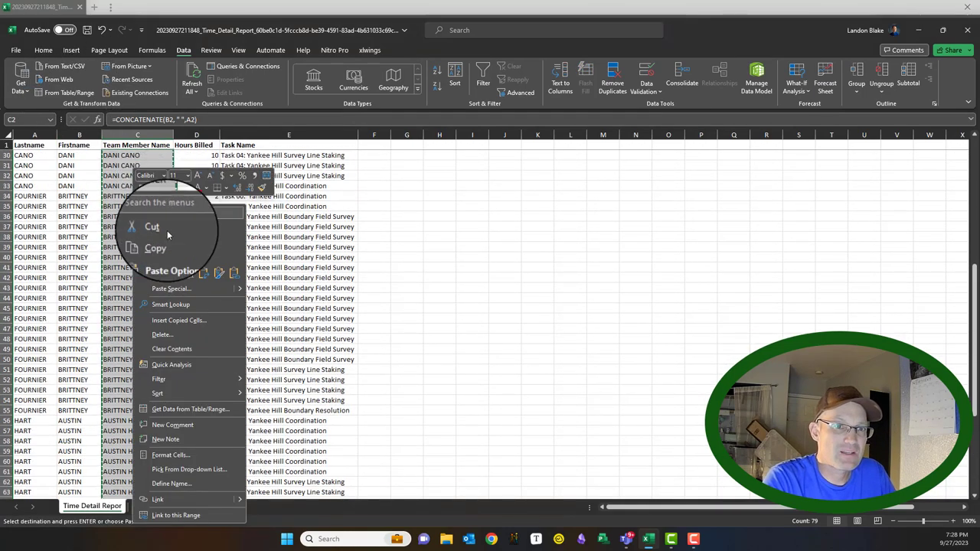
click(174, 274)
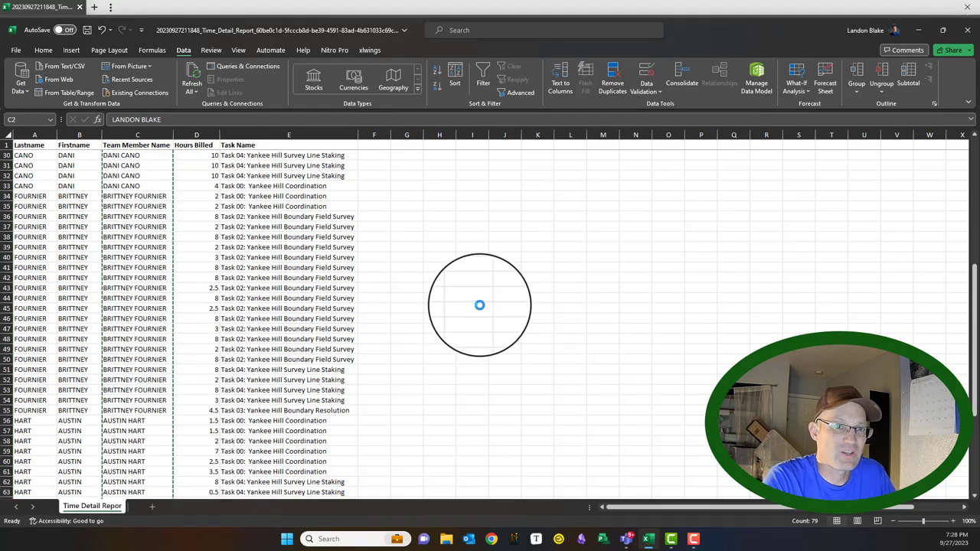
Delete the Lastname and Firstname columns
scroll(43, 150, up, 5)
click(43, 135)
shift+click(80, 135)
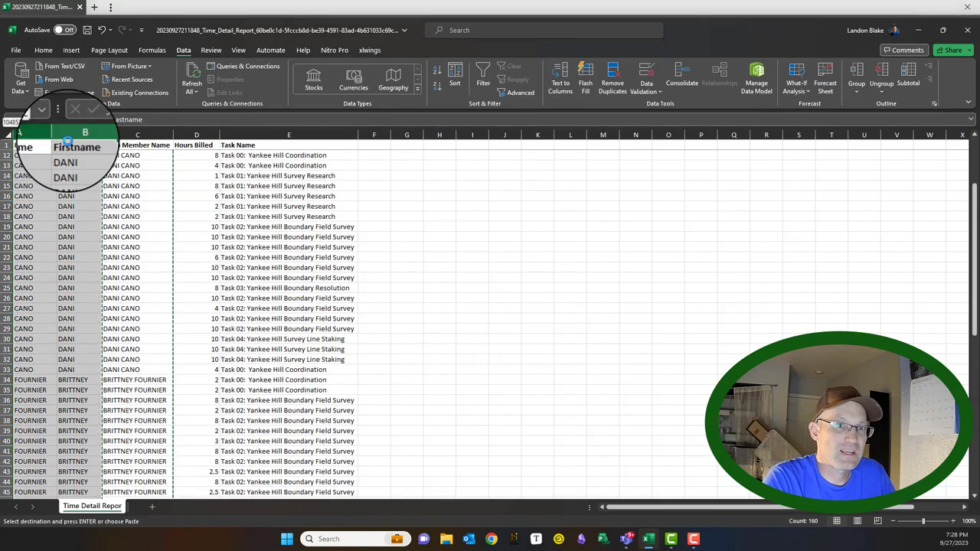
right_click(77, 136)
click(96, 252)
click(675, 347)
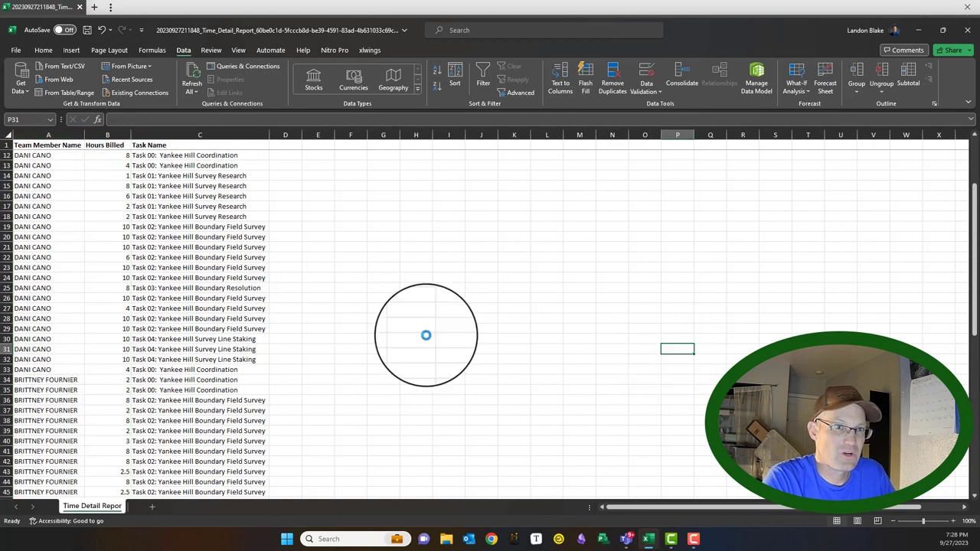
click(482, 298)
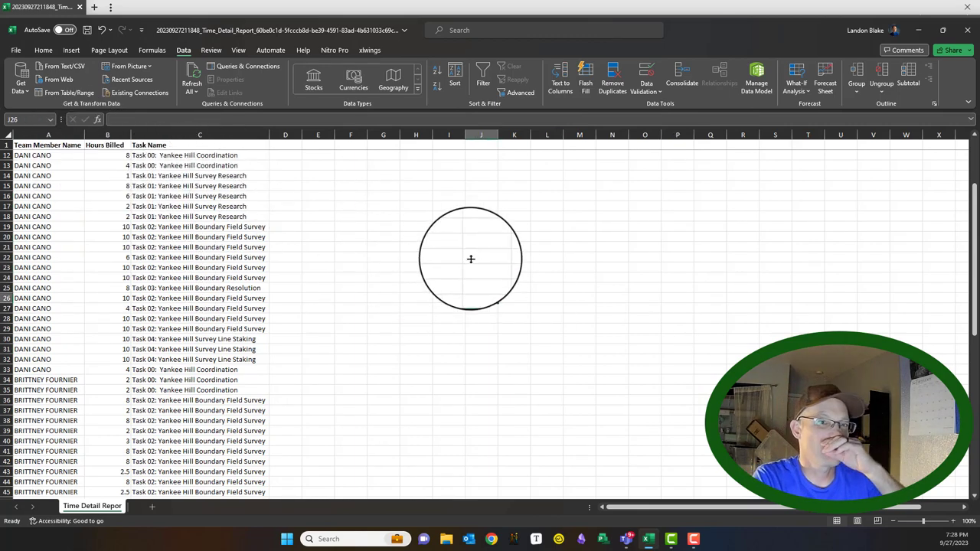
click(421, 186)
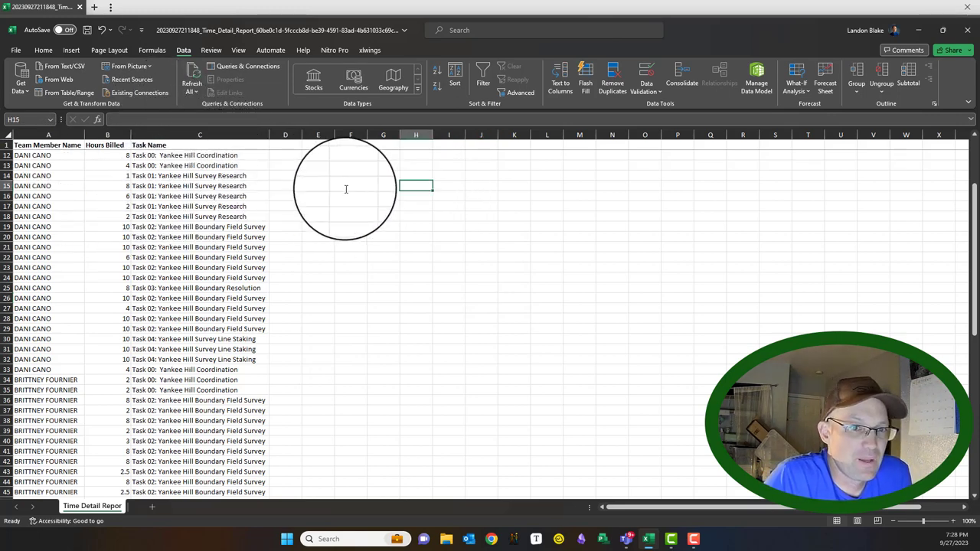
click(305, 278)
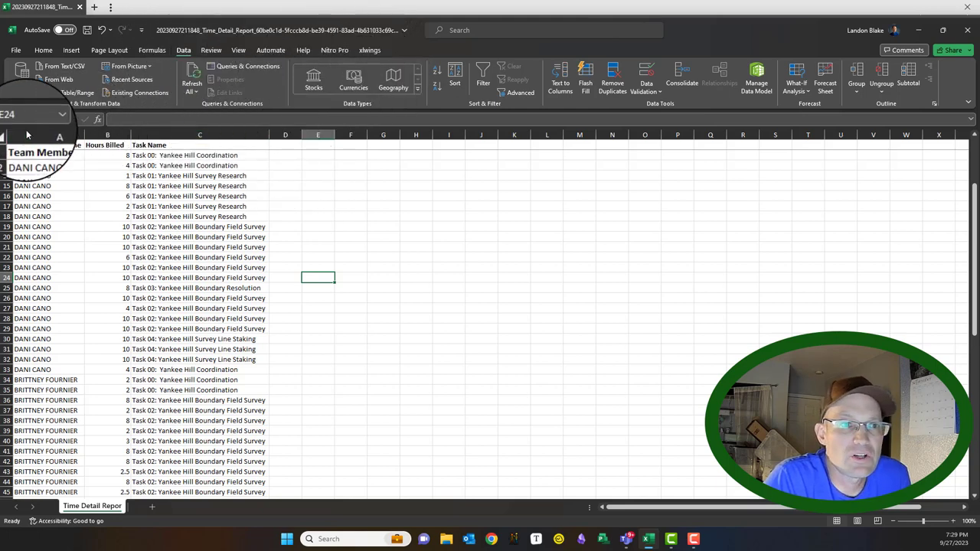
Sort the whole sheet, treating the first row as headers, by Task Name and then by Team Member Name, both A to Z
click(8, 136)
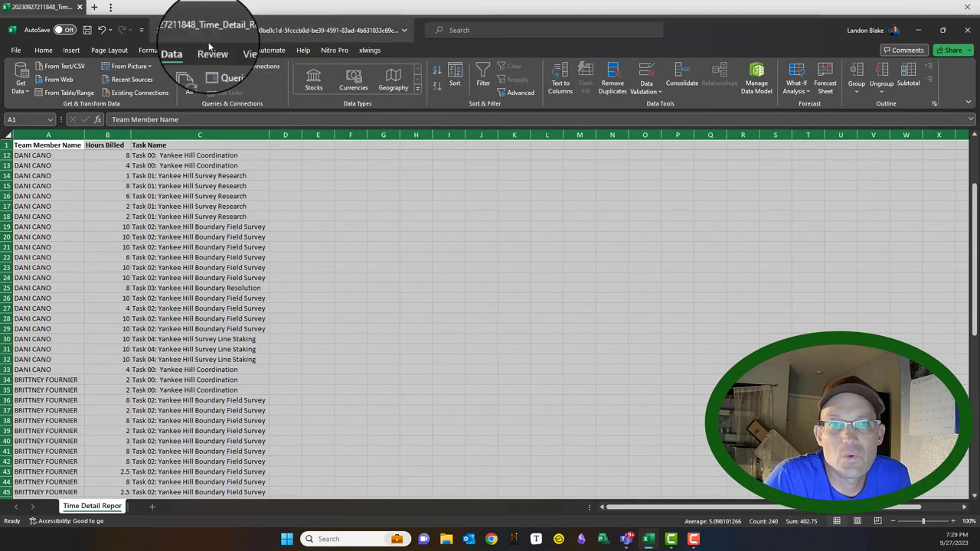
click(455, 75)
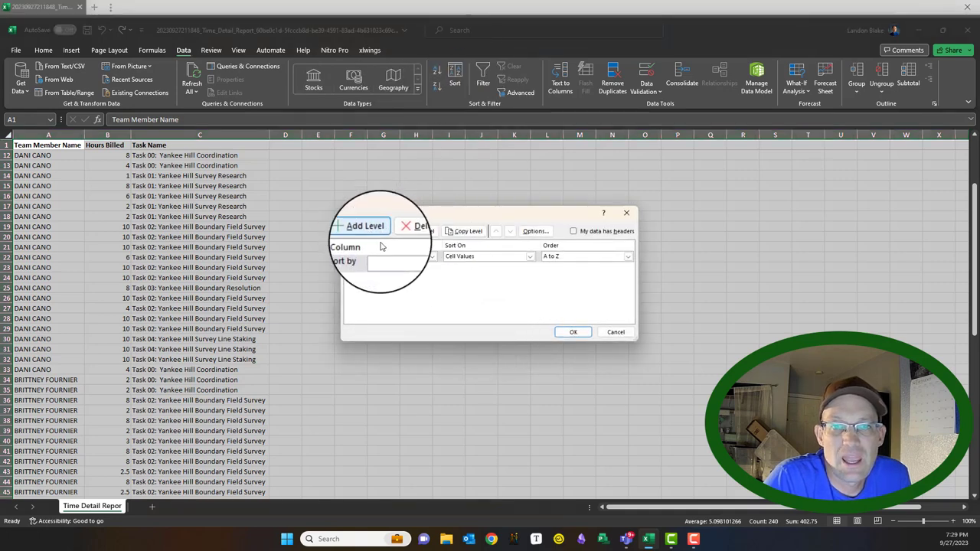
click(574, 232)
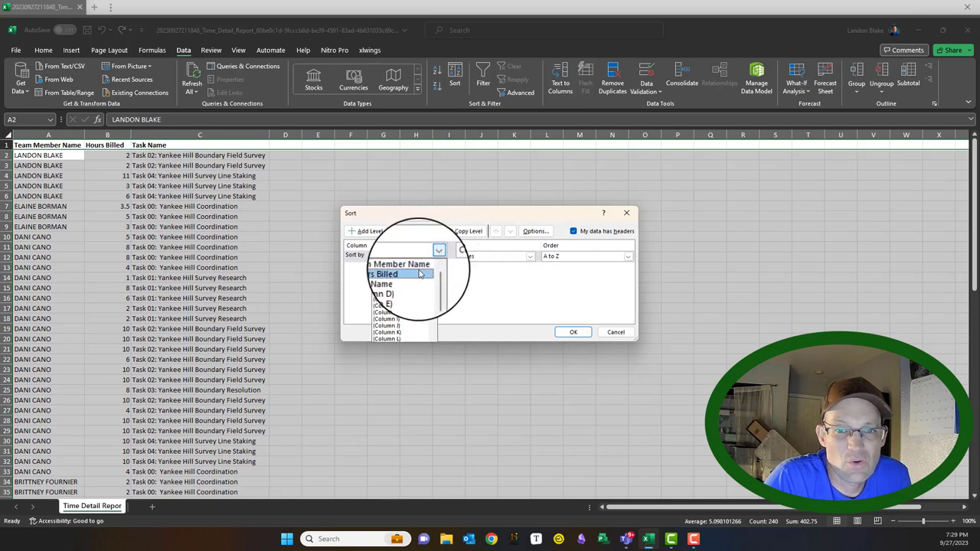
click(413, 285)
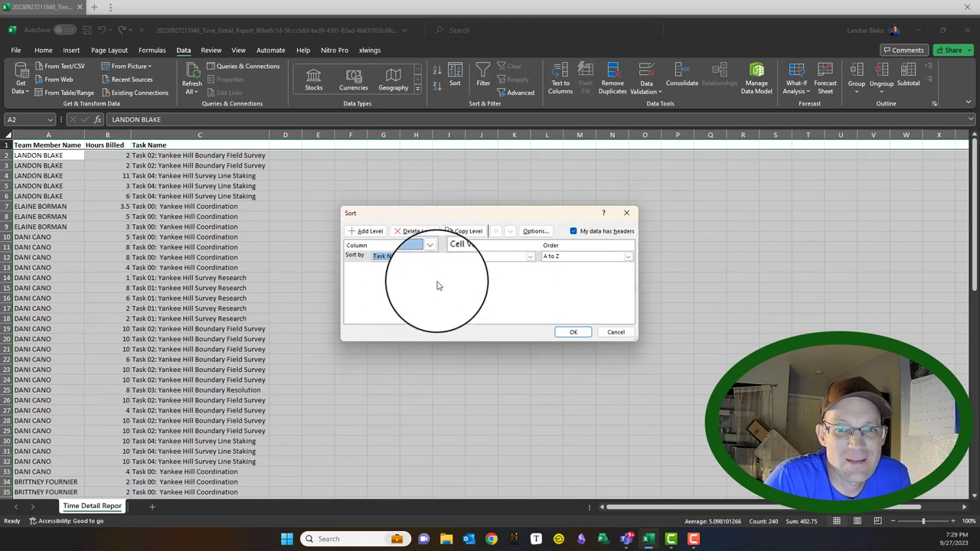
click(369, 238)
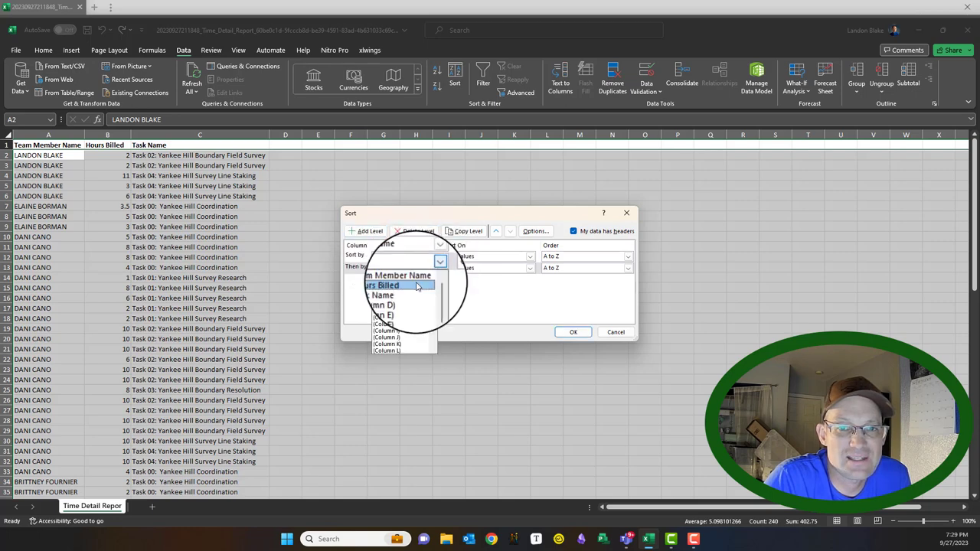
click(398, 278)
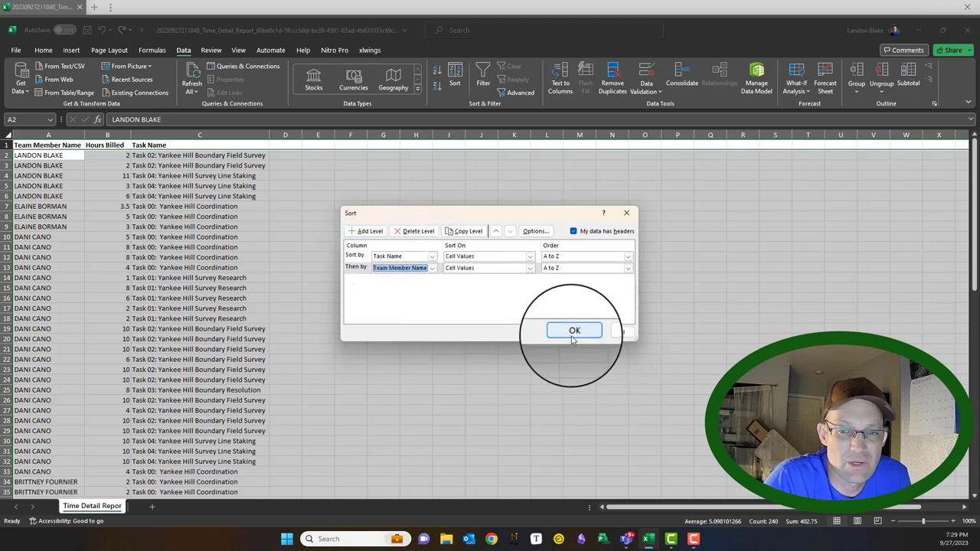
click(574, 334)
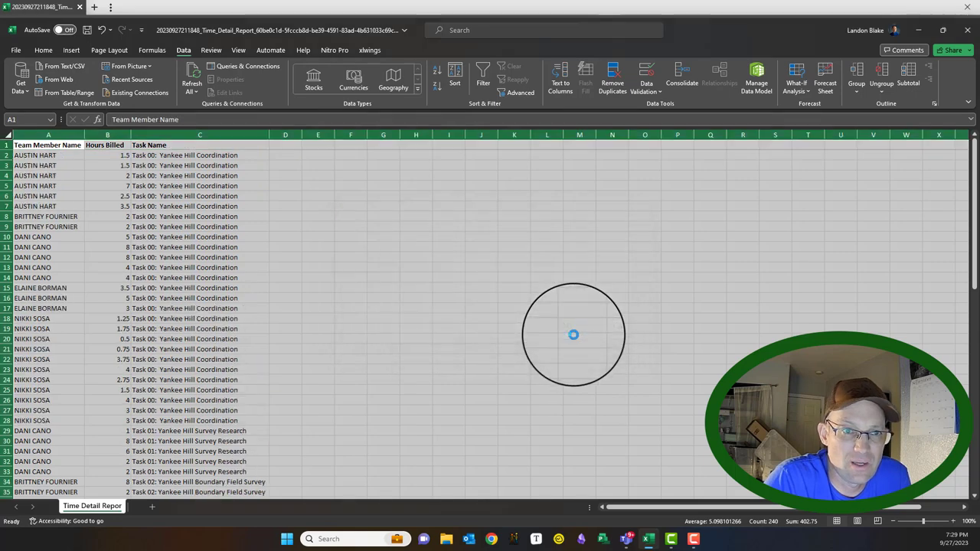
click(573, 329)
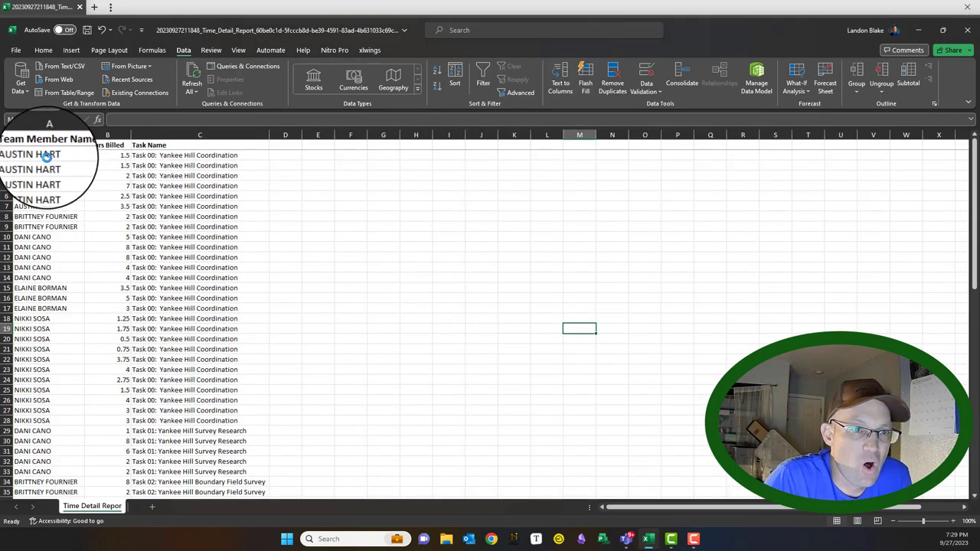
Insert two blank rows at row 29, between the Task 00 Coordination and Task 01 Survey Research entries
drag(48, 158, 199, 422)
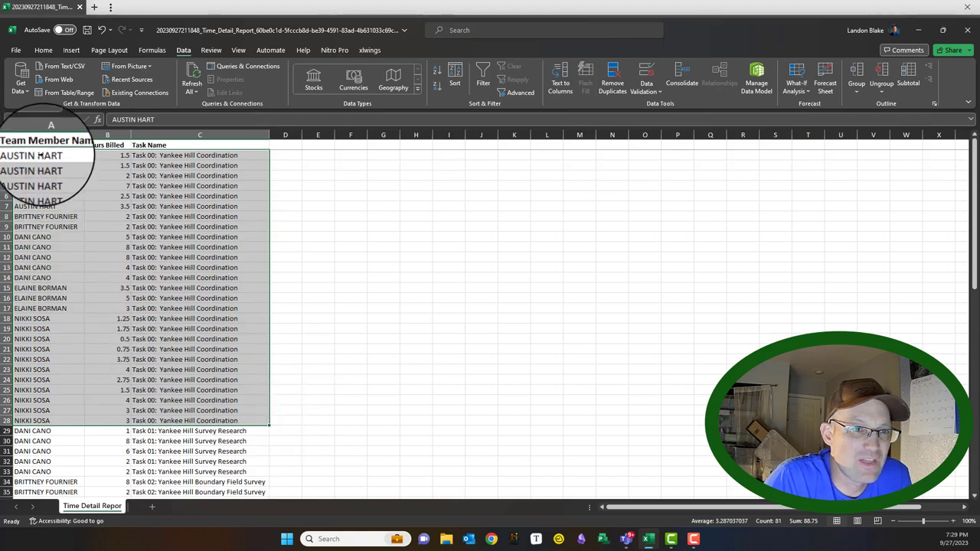
drag(41, 156, 430, 311)
right_click(11, 310)
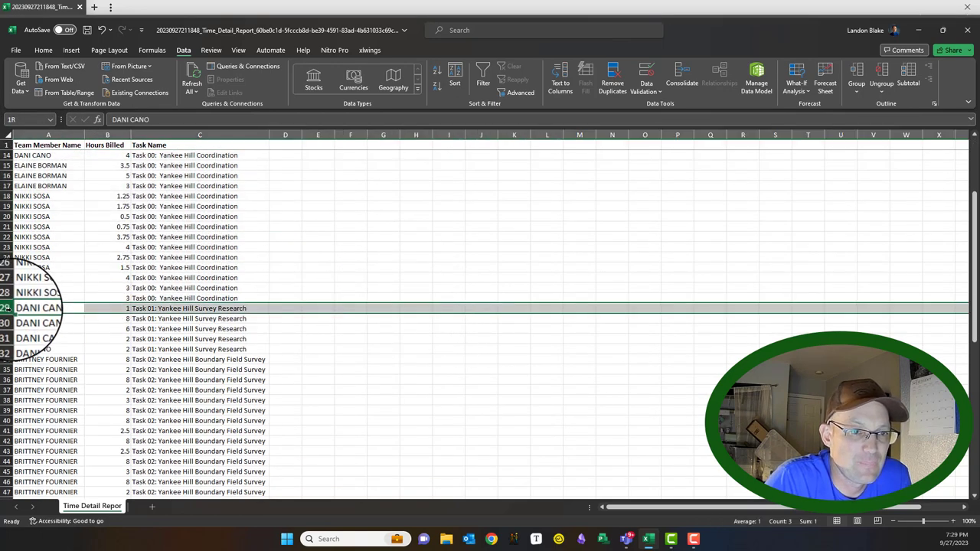
click(38, 410)
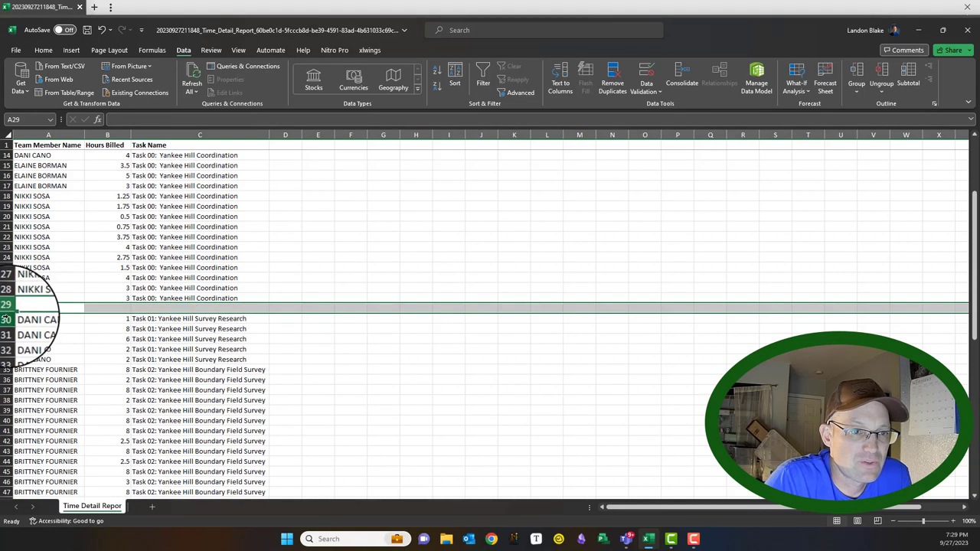
right_click(11, 308)
click(43, 411)
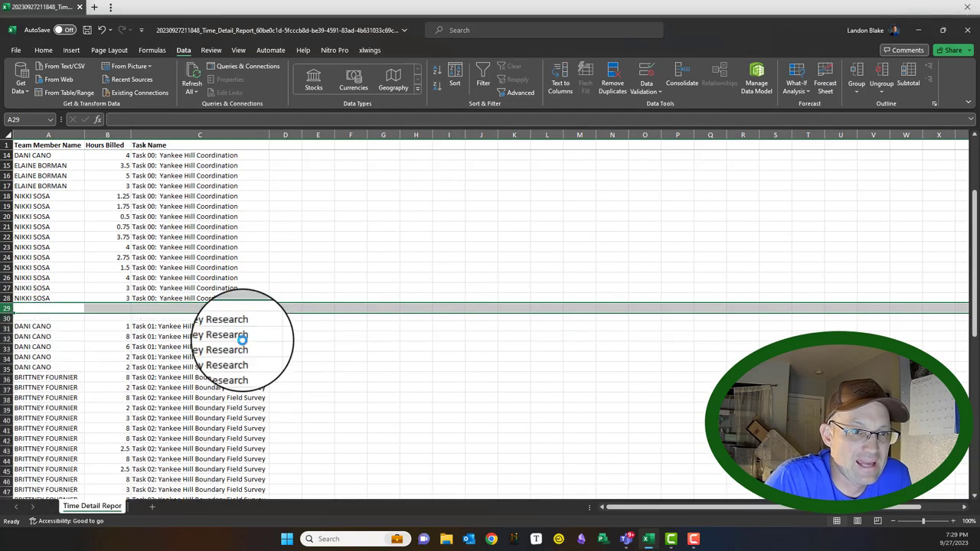
Insert two blank rows at row 65, between the Task 02 Boundary Field Survey and Task 03 Boundary Resolution entries
scroll(286, 315, down, 5)
scroll(61, 420, down, 6)
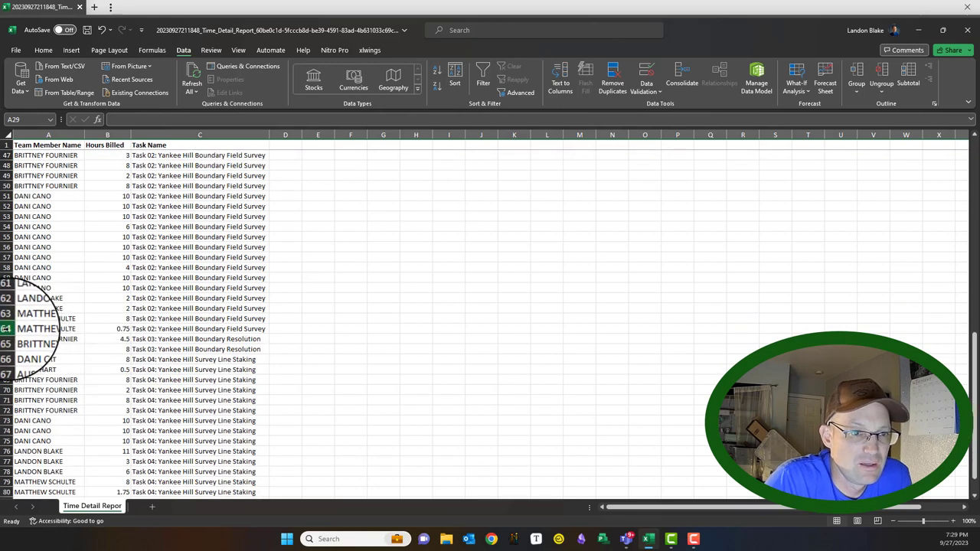
click(6, 338)
right_click(6, 339)
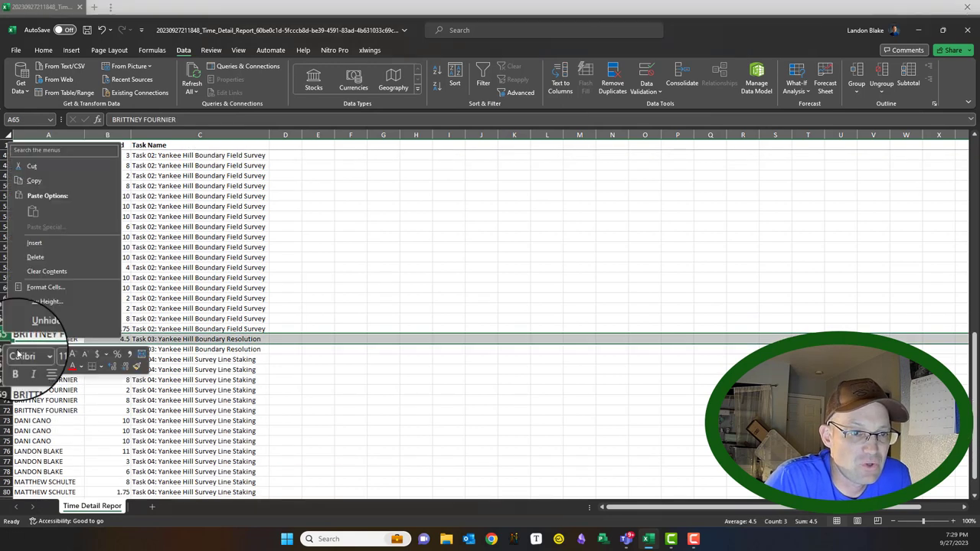
click(40, 250)
right_click(10, 339)
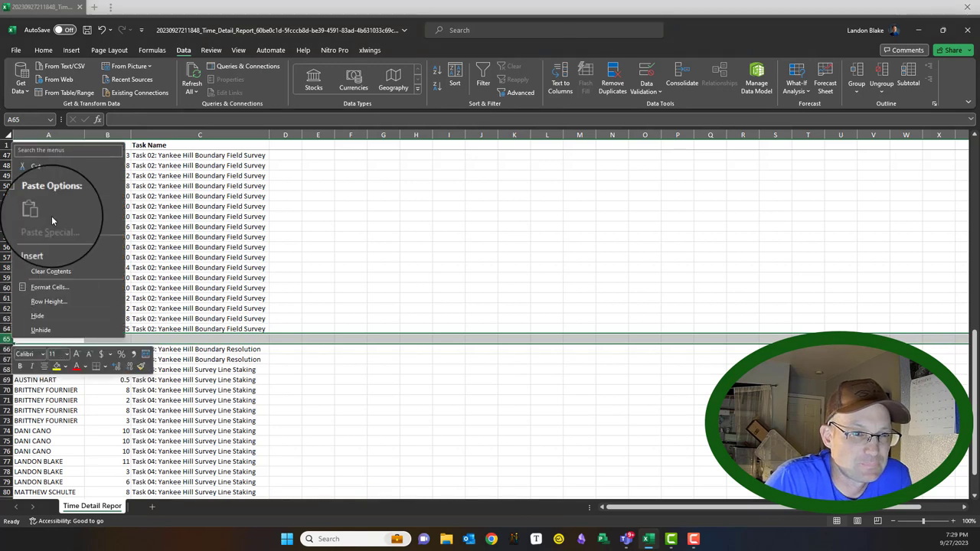
click(49, 244)
Insert two blank rows at row 69, between the Task 03 Boundary Resolution and Task 04 Survey Line Staking entries
scroll(115, 322, down, 5)
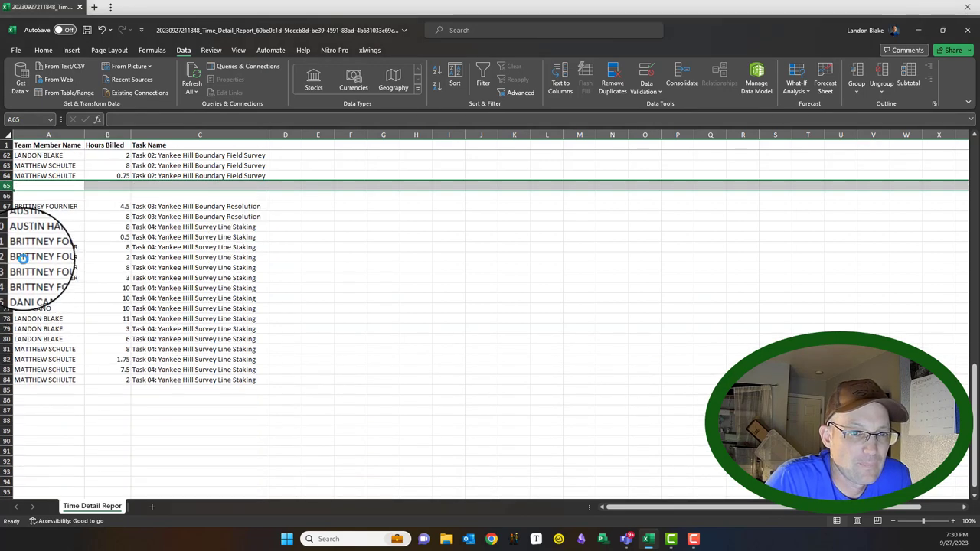
click(6, 227)
right_click(8, 227)
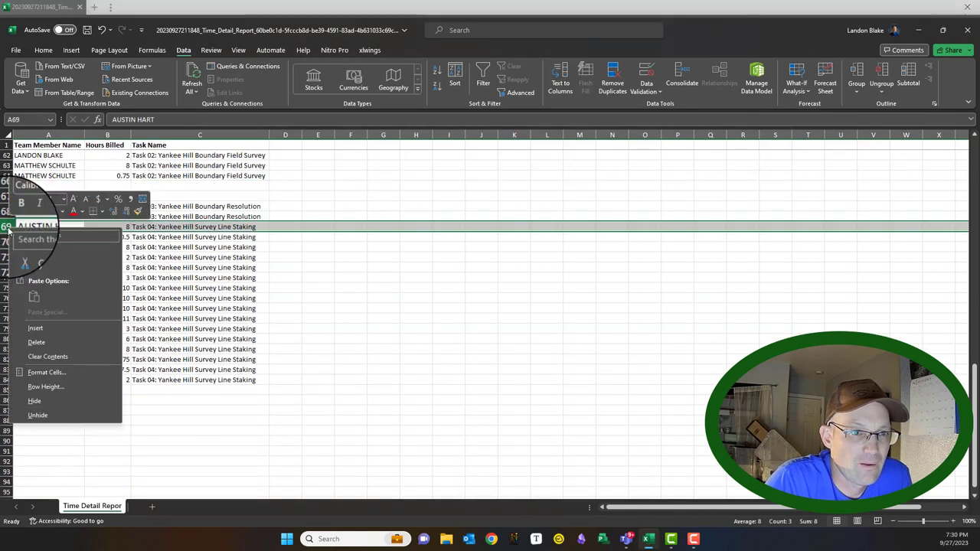
click(42, 329)
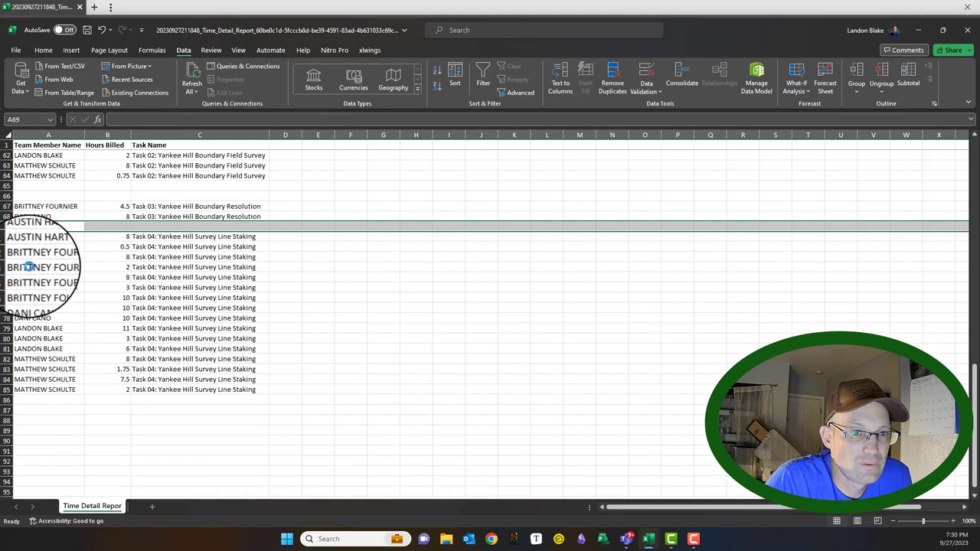
right_click(8, 226)
click(42, 328)
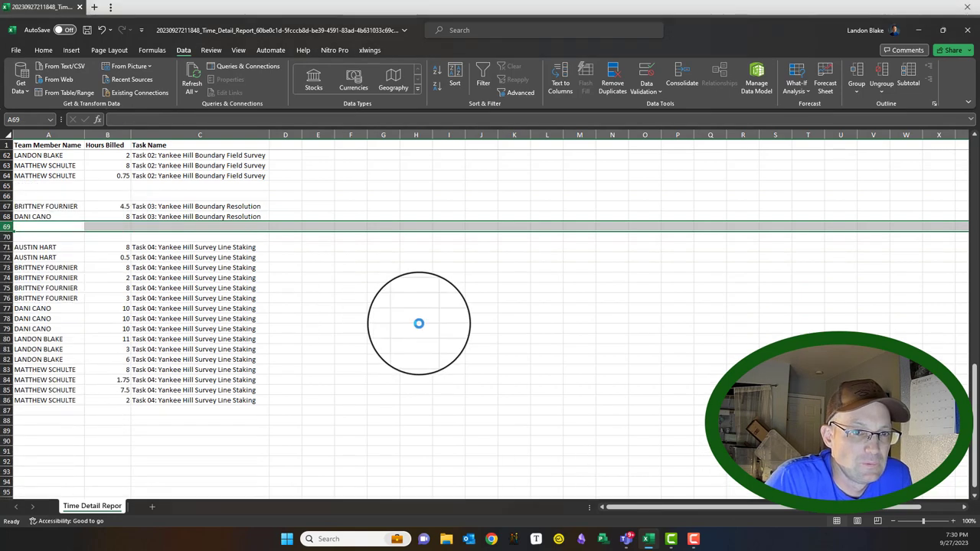
Save the workbook with the task groups separated by blank rows
click(418, 324)
scroll(376, 321, up, 13)
scroll(380, 313, up, 7)
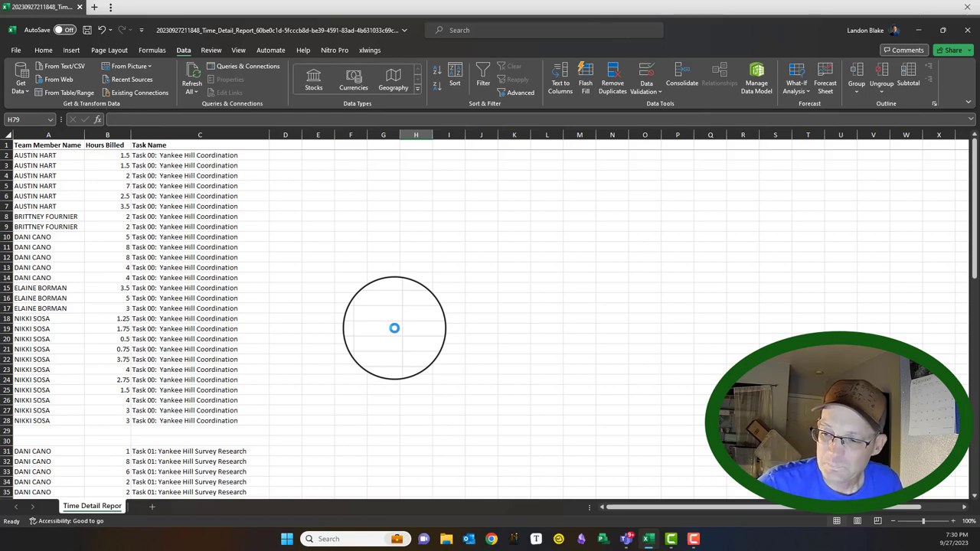
click(87, 30)
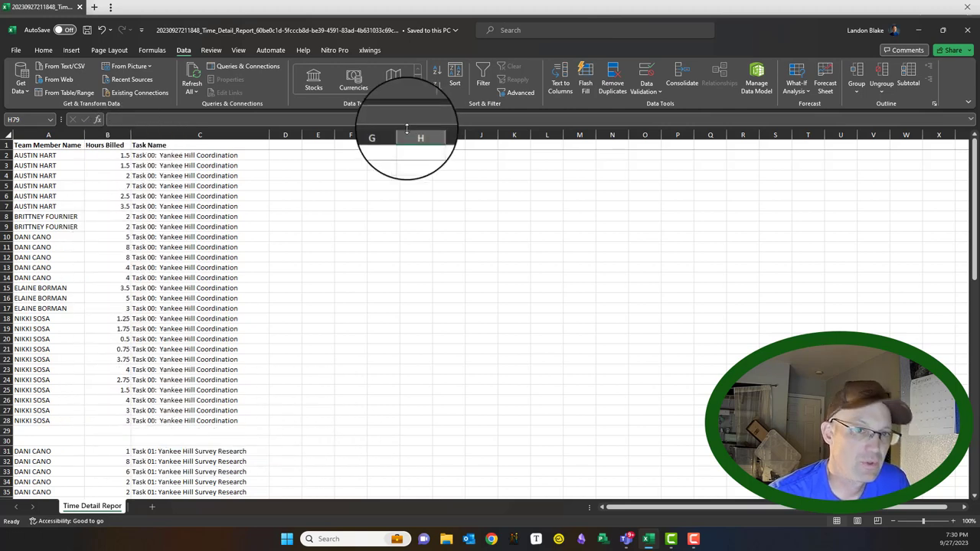
Add the headers Hourly Rate in D1 and Amount in E1, and fit column D's width to its content
click(350, 237)
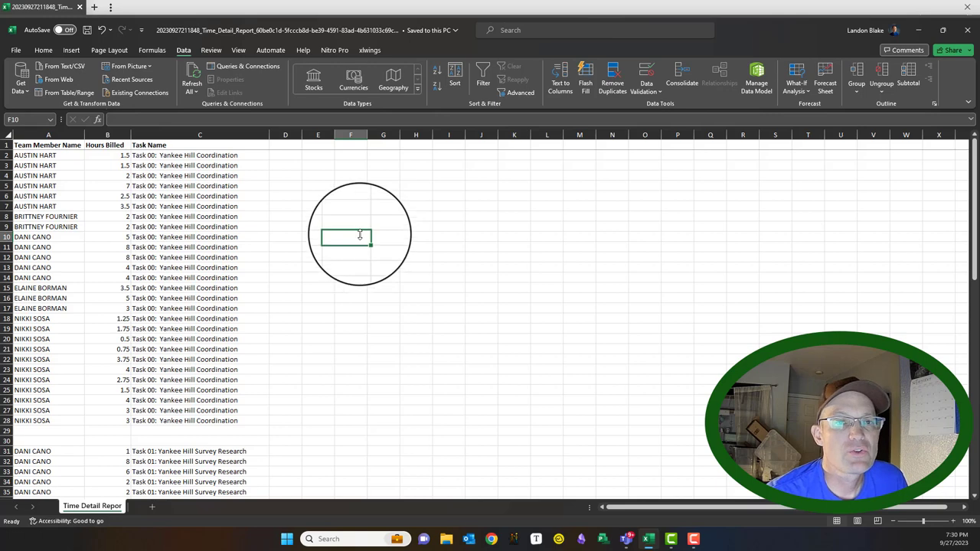
click(285, 146)
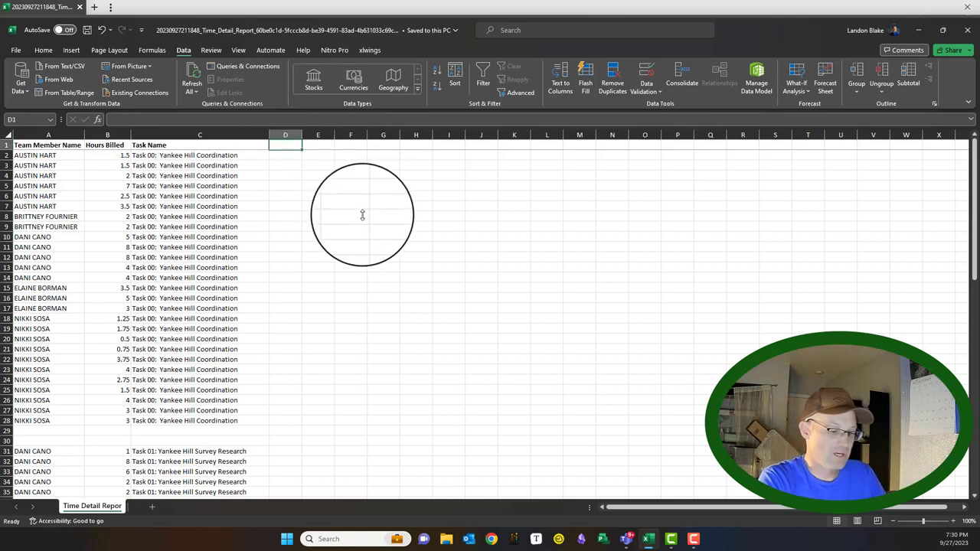
text(h)
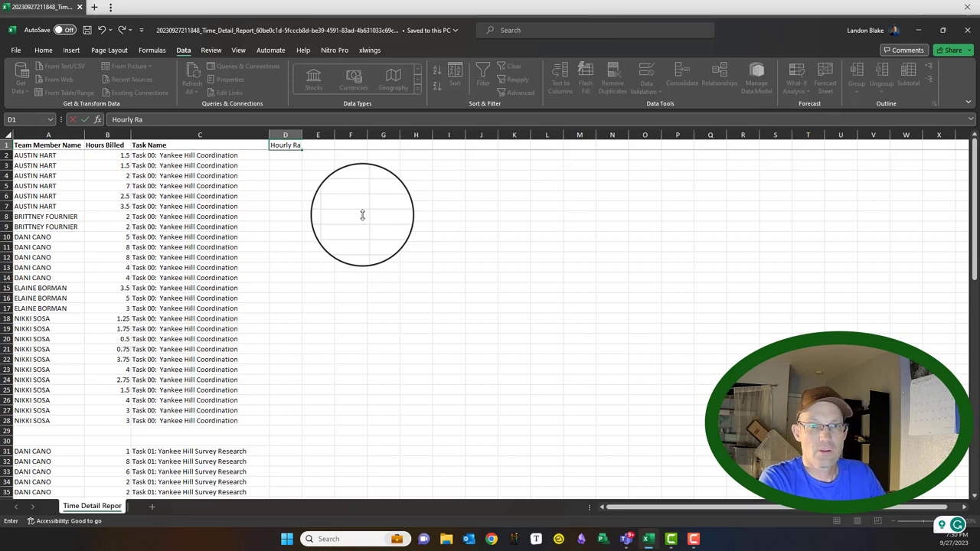
key(Tab)
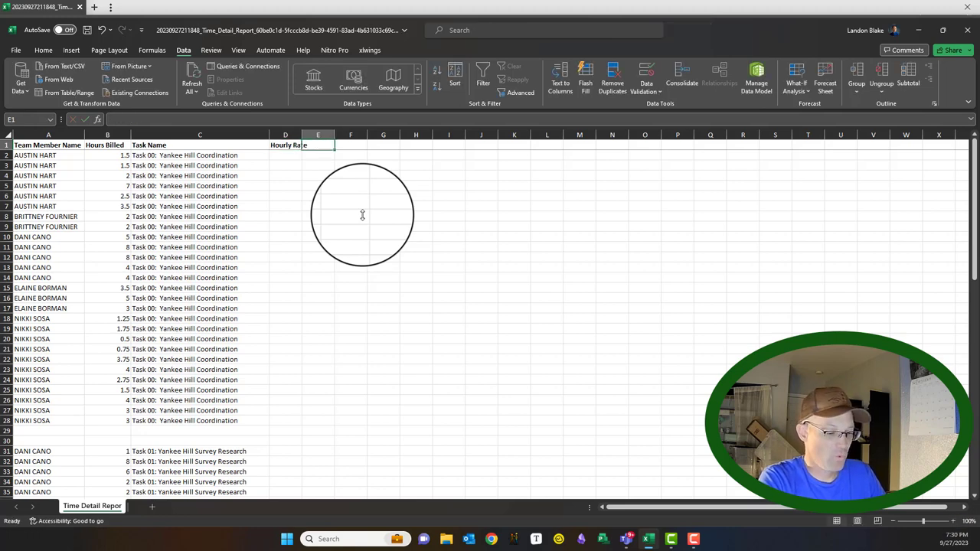
text(A)
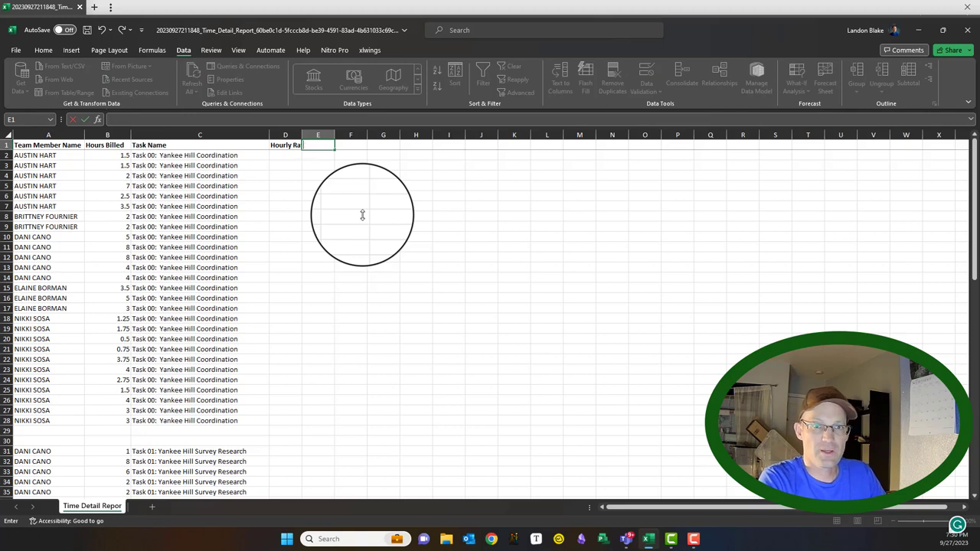
text(mount)
key(Return)
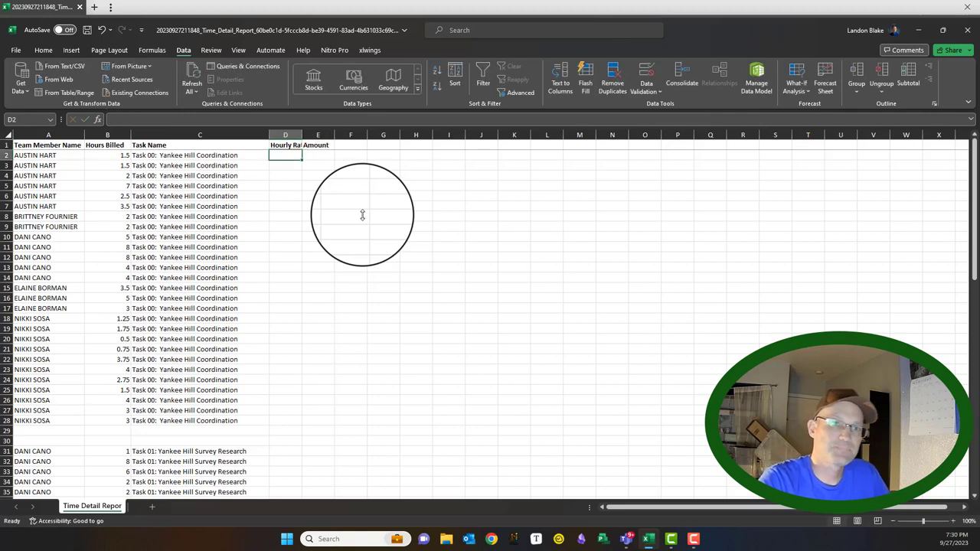
double_click(302, 135)
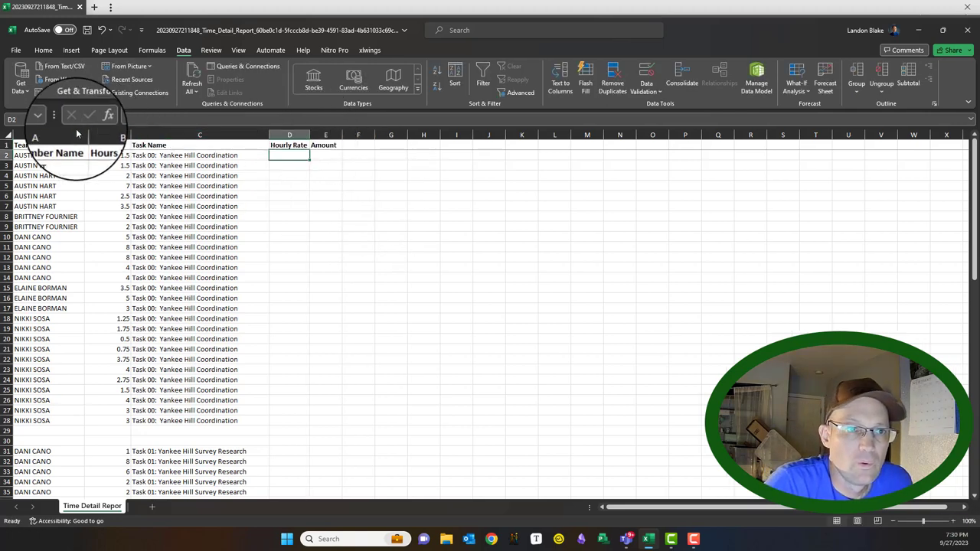
Change the font of the entire sheet to Dosis
click(7, 135)
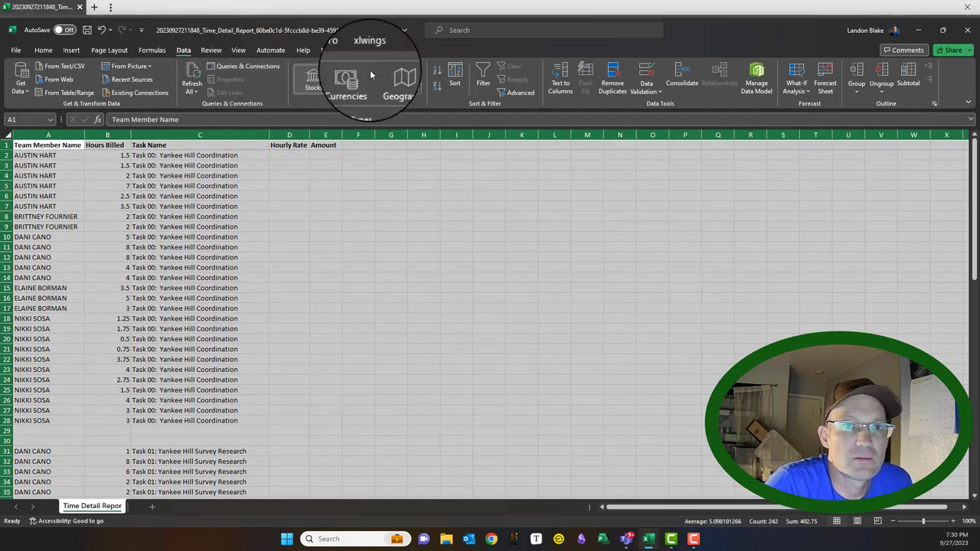
click(44, 51)
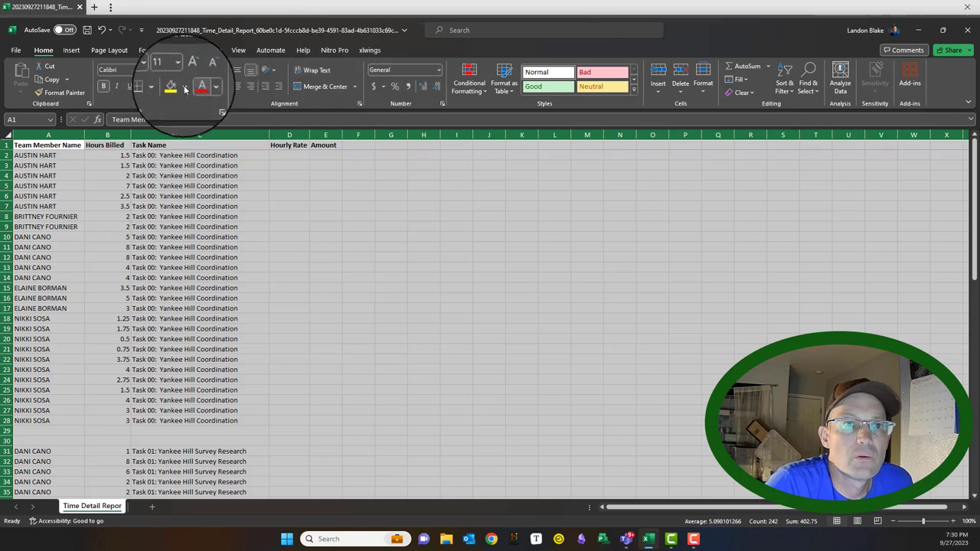
click(155, 69)
scroll(163, 390, down, 5)
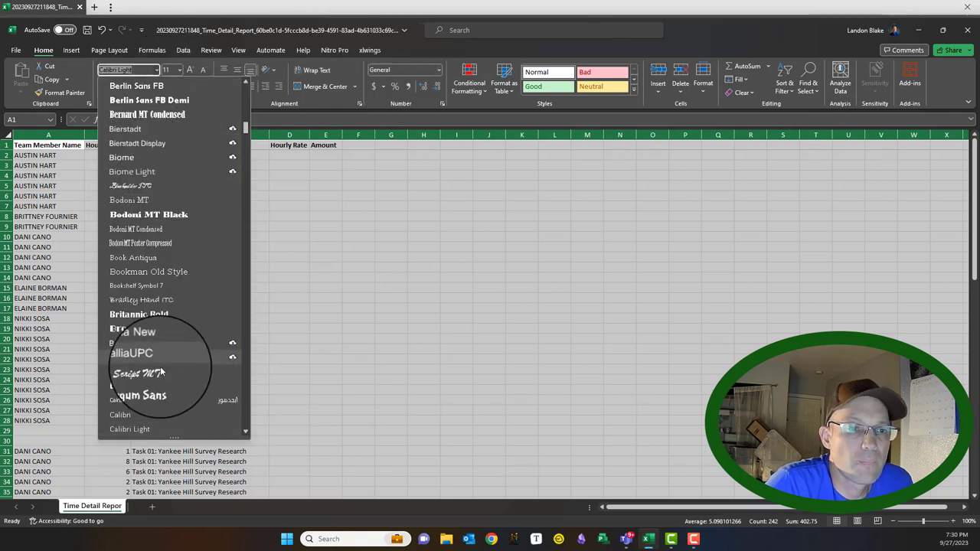
scroll(163, 390, down, 15)
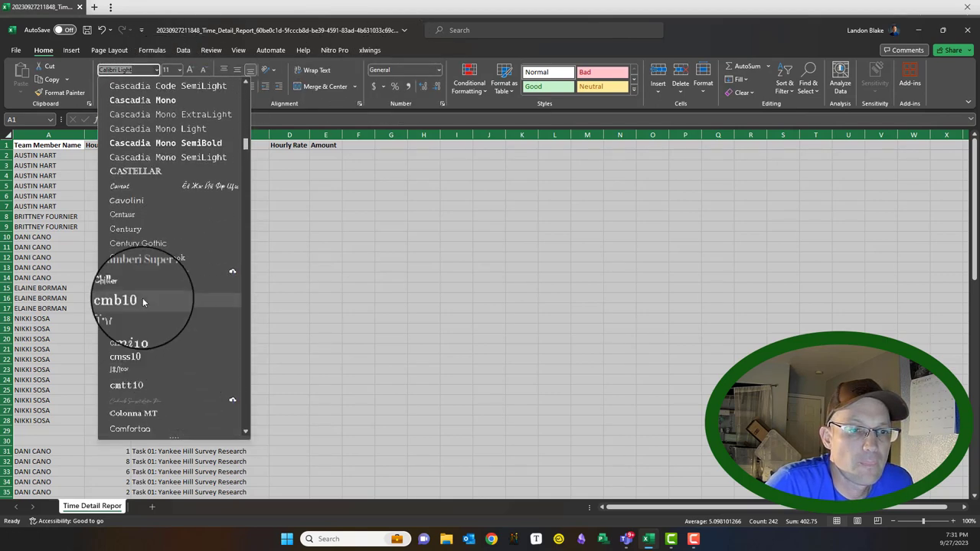
scroll(163, 356, down, 15)
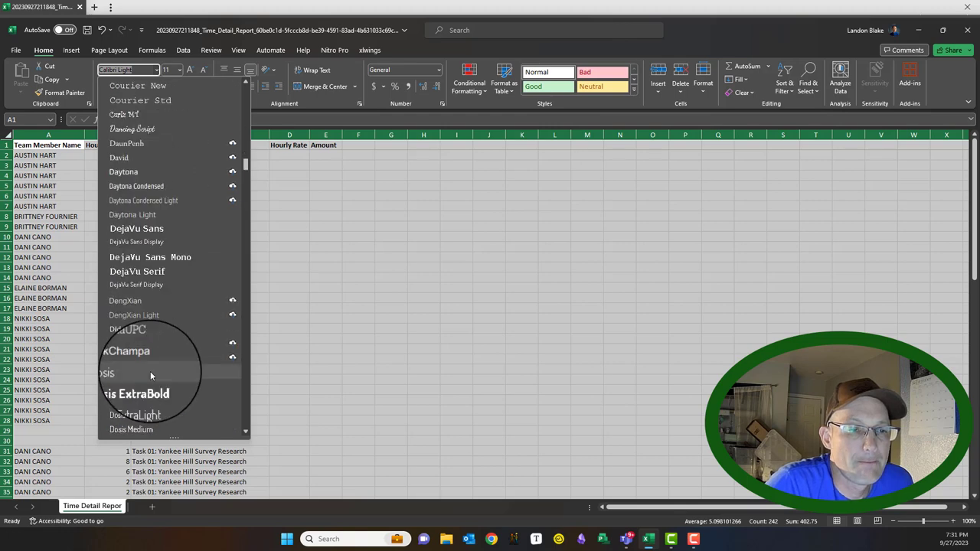
click(456, 317)
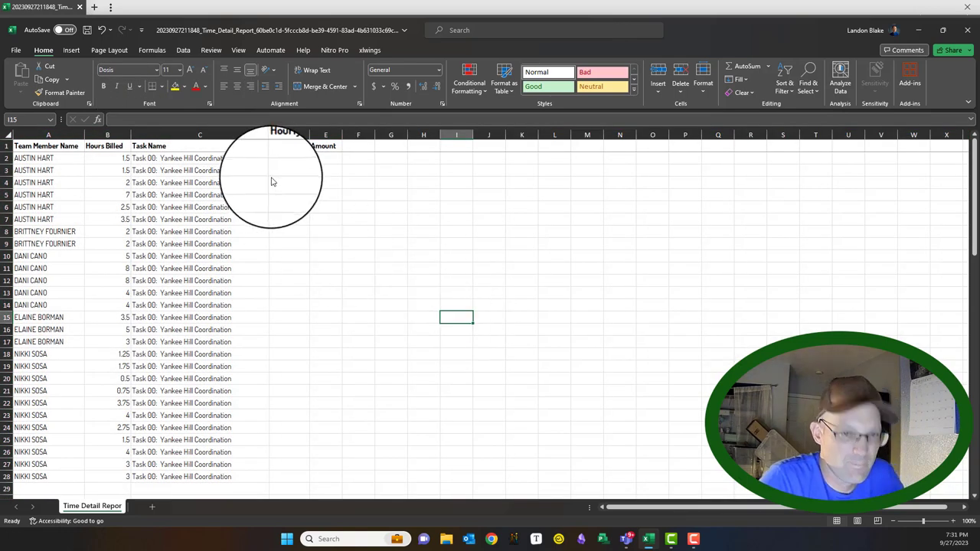
click(330, 197)
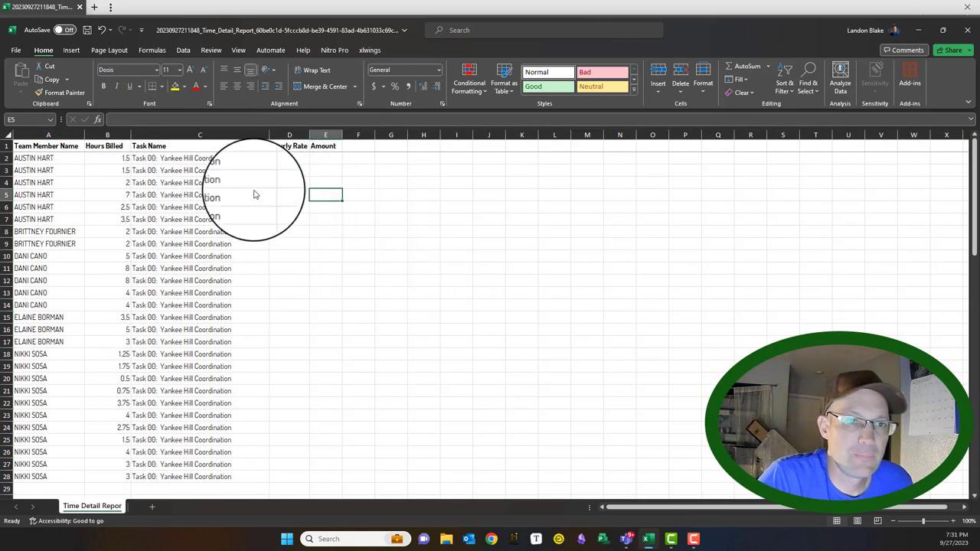
click(290, 182)
scroll(246, 240, down, 2)
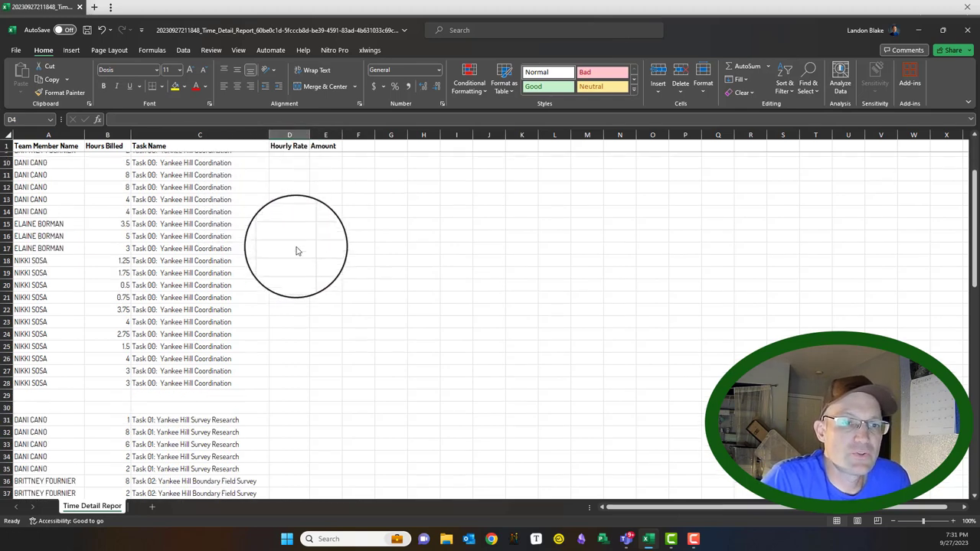
scroll(297, 249, up, 3)
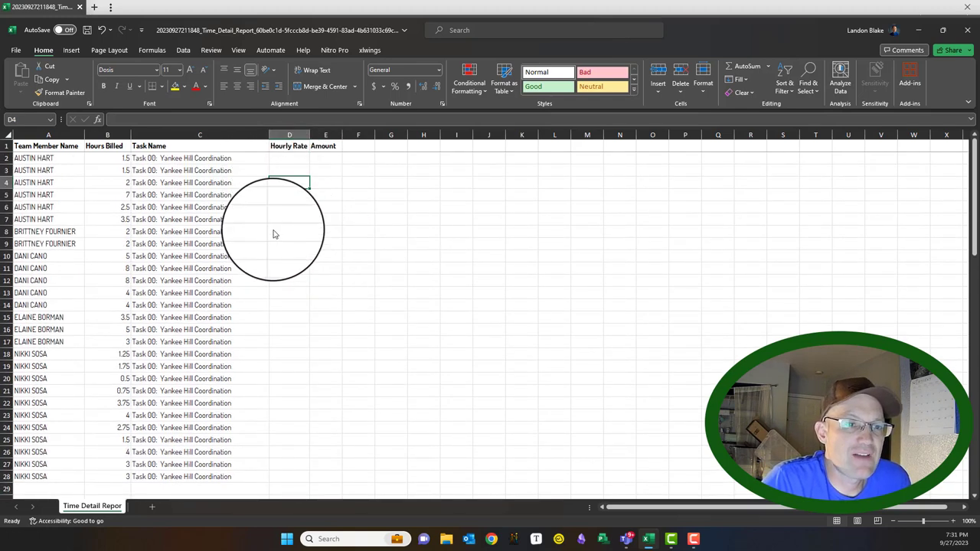
scroll(274, 232, down, 2)
scroll(306, 248, up, 2)
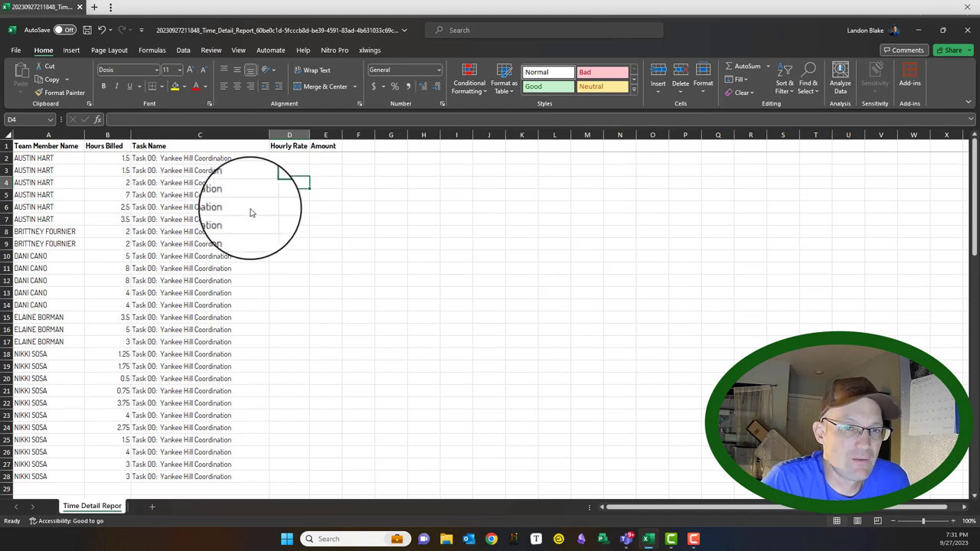
Open the 2023 RH HOURLY RATES PDF in Nitro Pro for reference and return to the Excel workbook
click(446, 544)
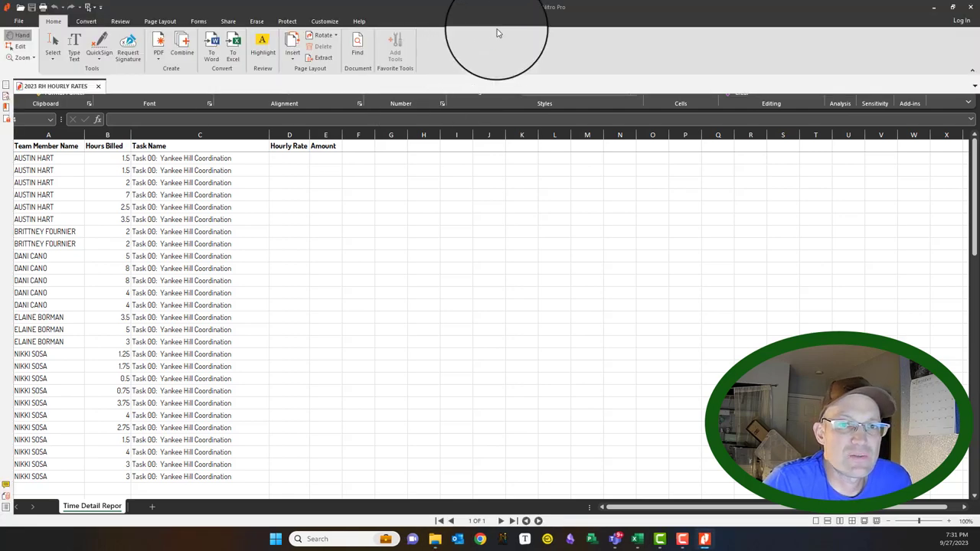
key(alt+Tab)
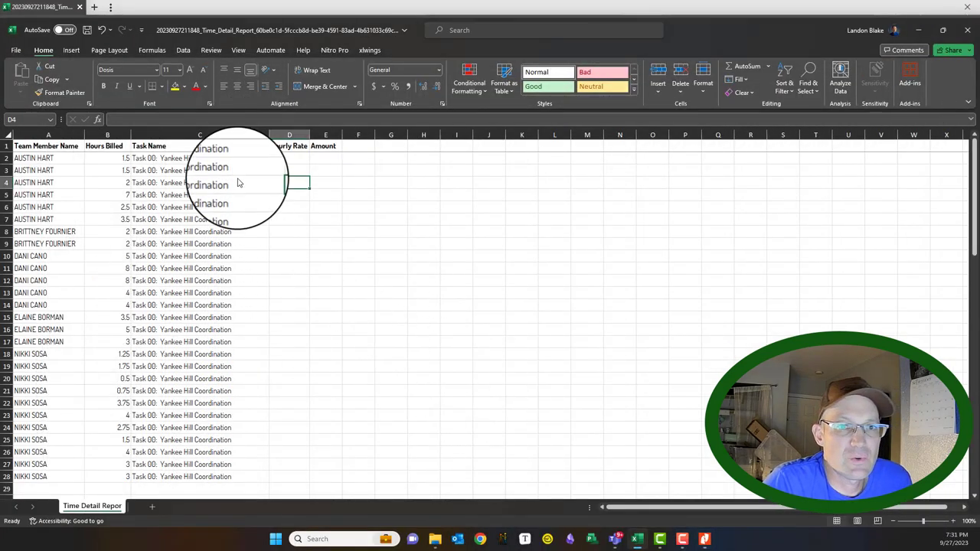
Enter an hourly rate of 85 in D2 and copy it to D3:D7 for the first team member's rows
click(291, 158)
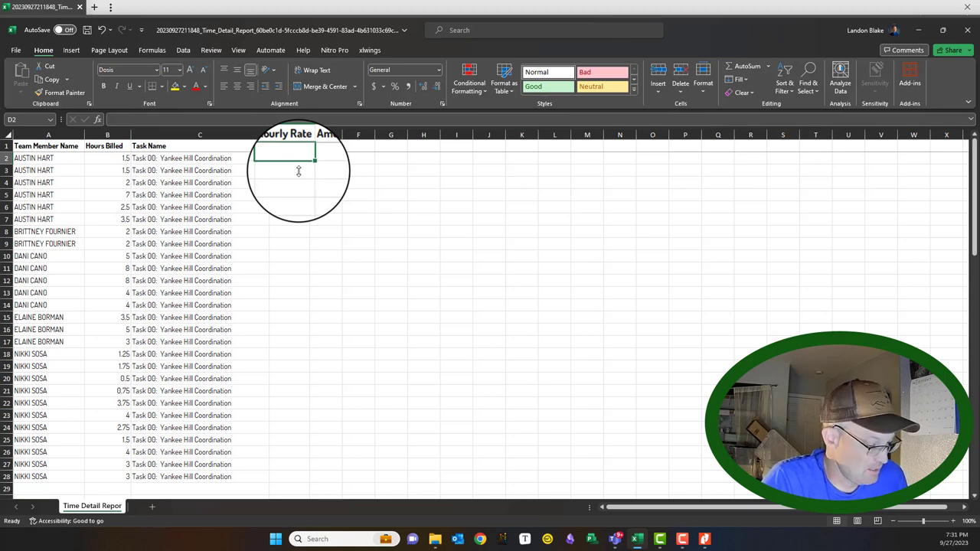
text(85)
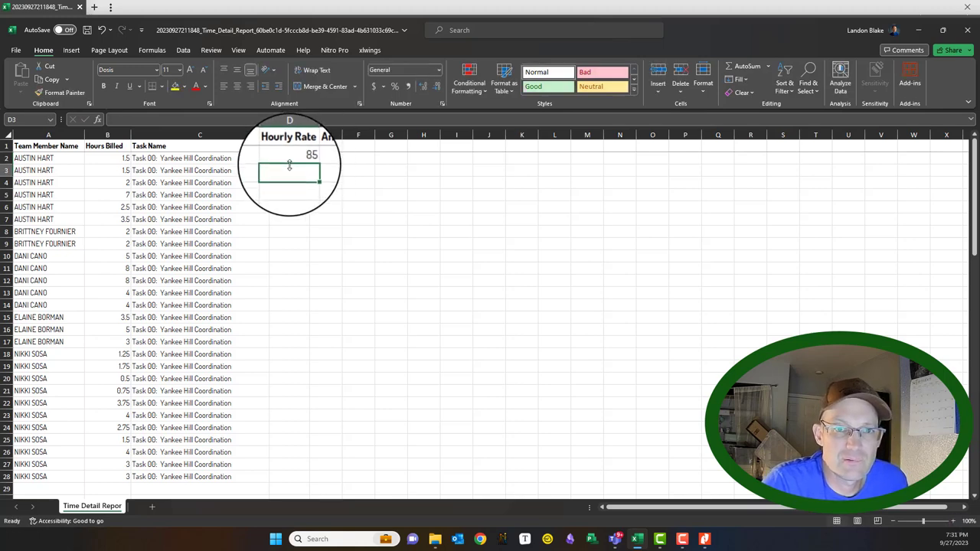
key(ctrl+c)
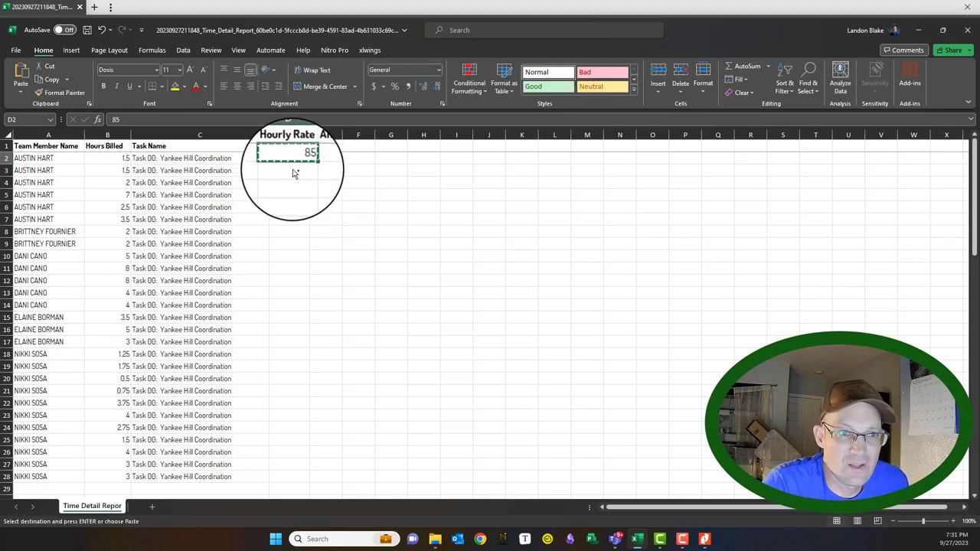
drag(289, 170, 291, 216)
key(ctrl+v)
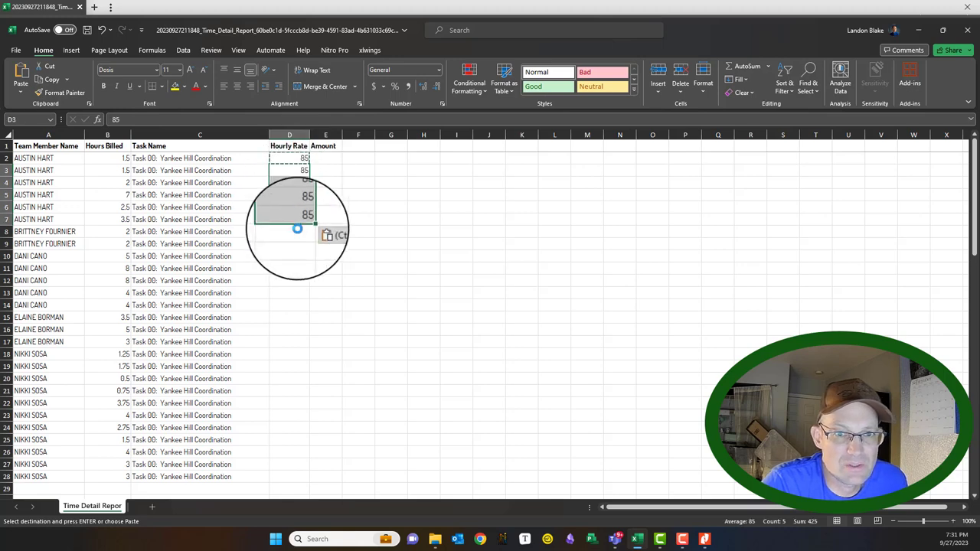
click(298, 256)
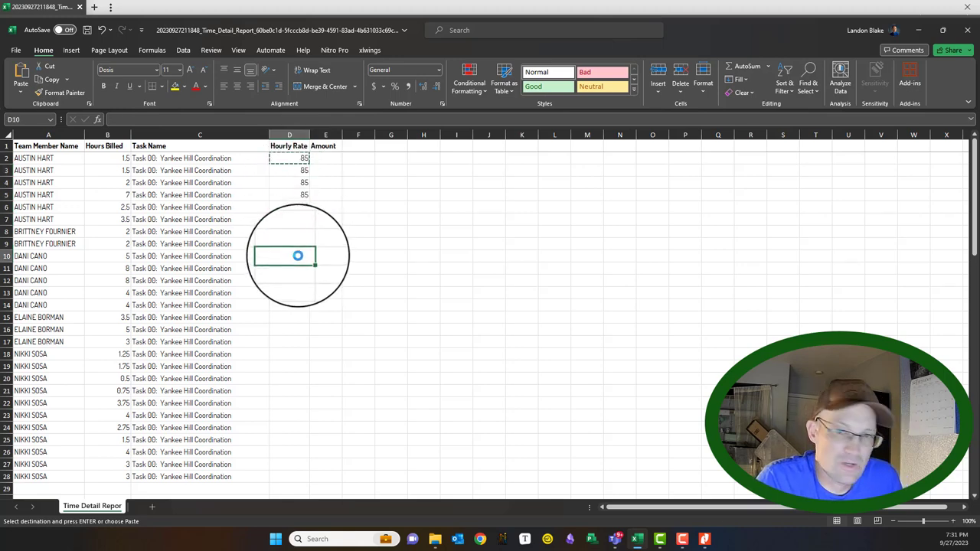
key(Escape)
Enter an hourly rate of 115 in D8 and copy it to D9 for the second team member's rows
click(290, 234)
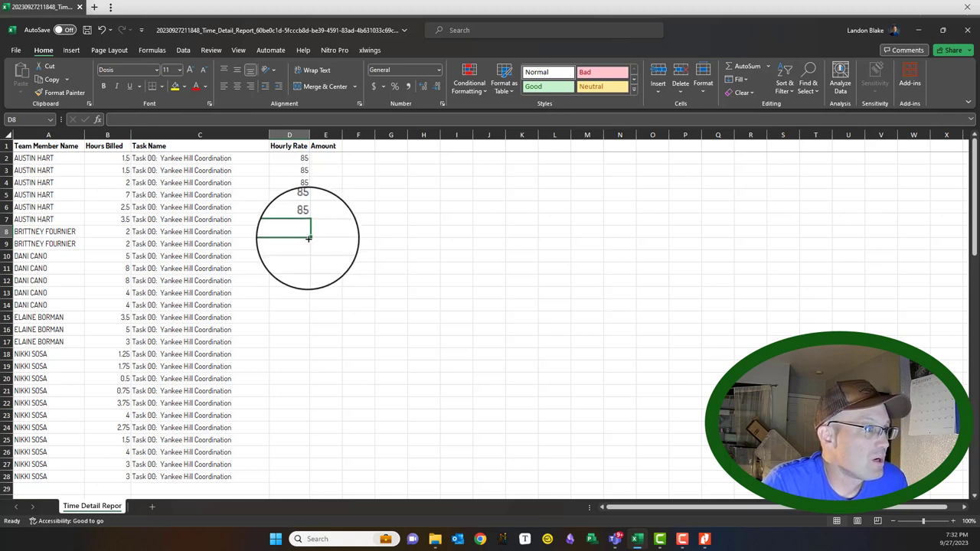
text(115)
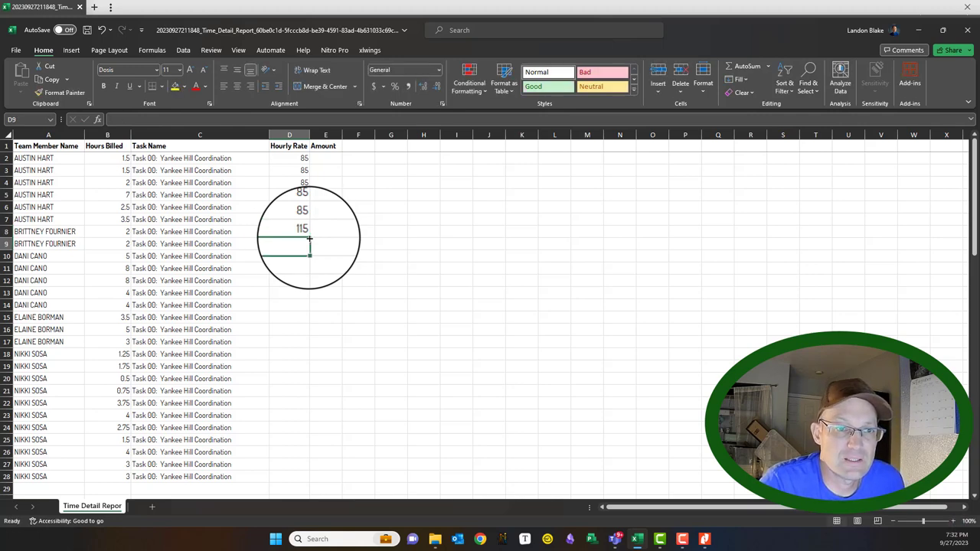
key(Up)
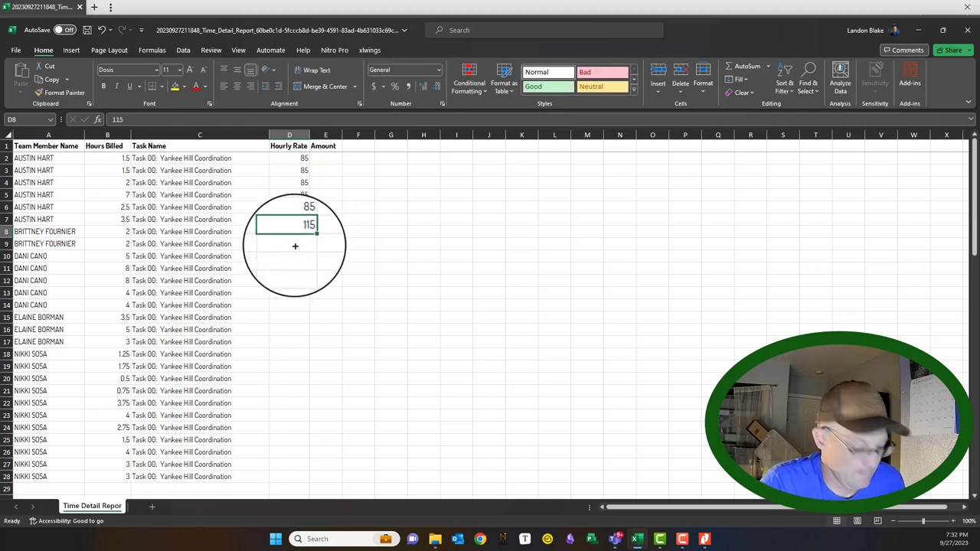
click(295, 246)
key(ctrl+v)
Enter an hourly rate of 190 in D10 and copy it to D11:D14 for the third team member's rows
click(291, 263)
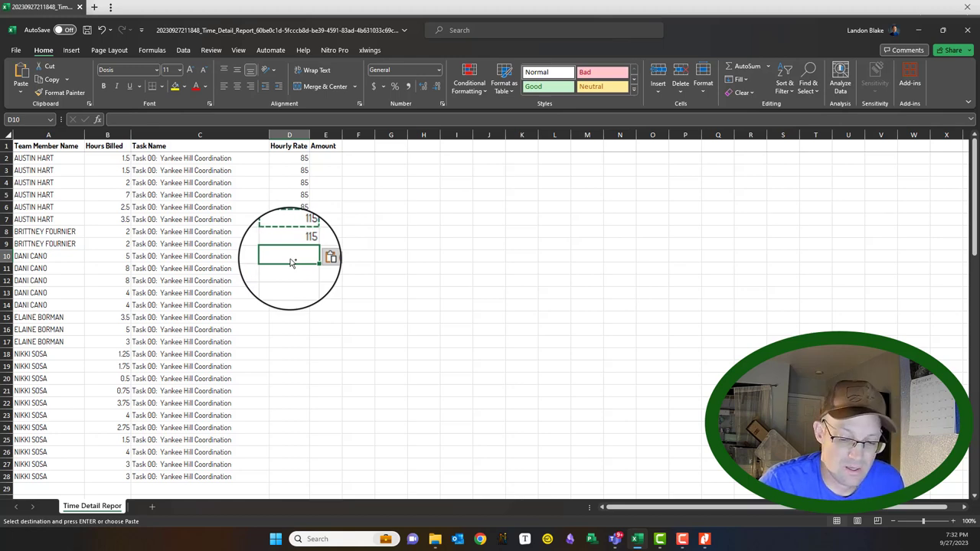
text(190)
key(Return)
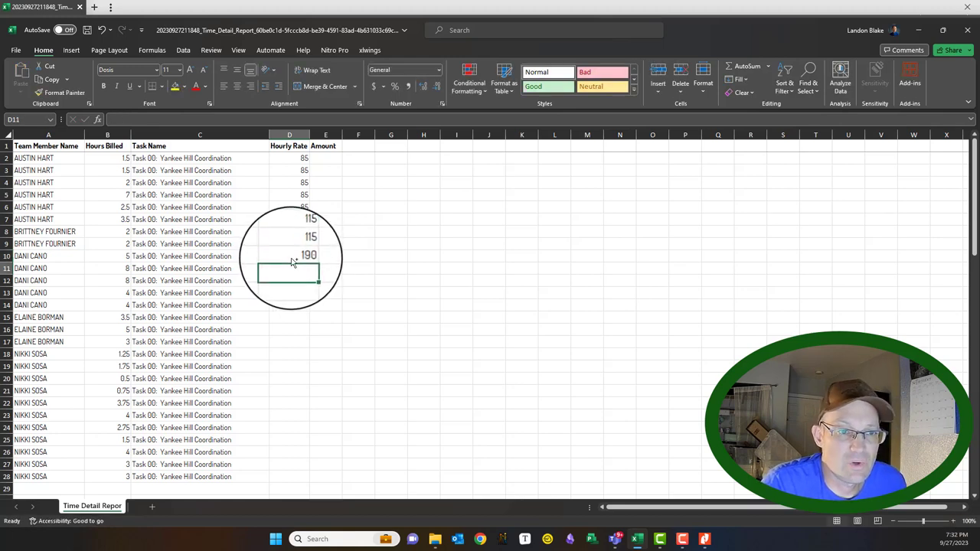
click(291, 259)
key(ctrl+c)
drag(290, 268, 288, 307)
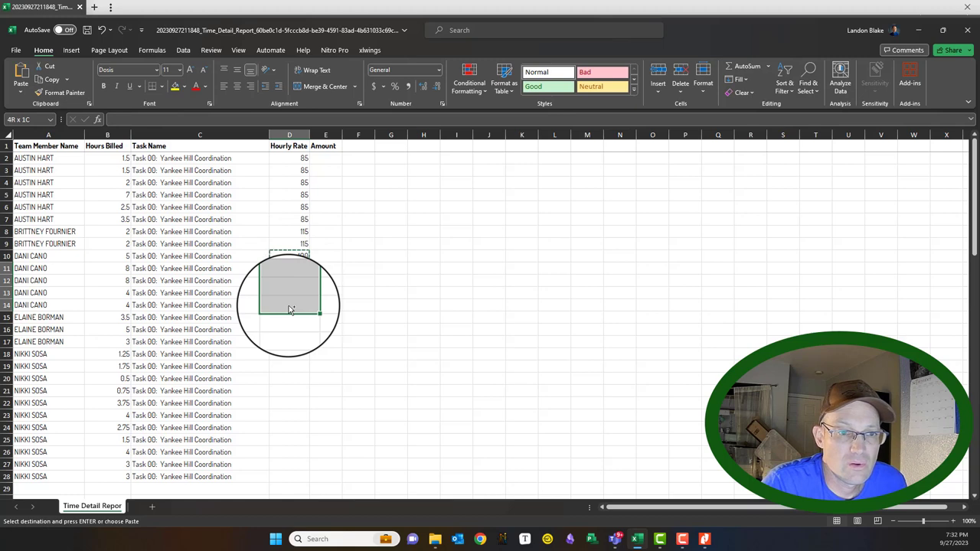
key(ctrl+v)
Enter an hourly rate of 115 in D15 and copy it to D16:D17 for the fourth team member's rows
click(286, 319)
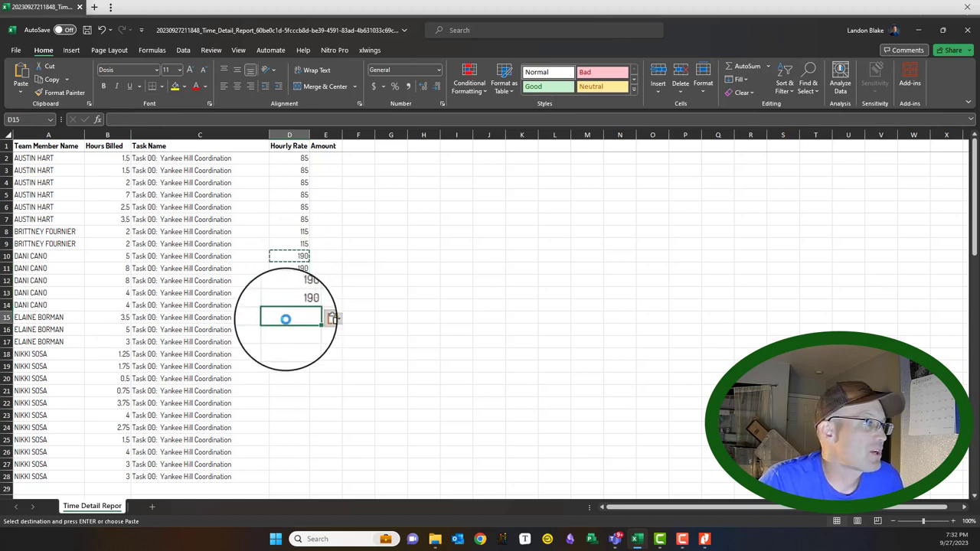
text(115)
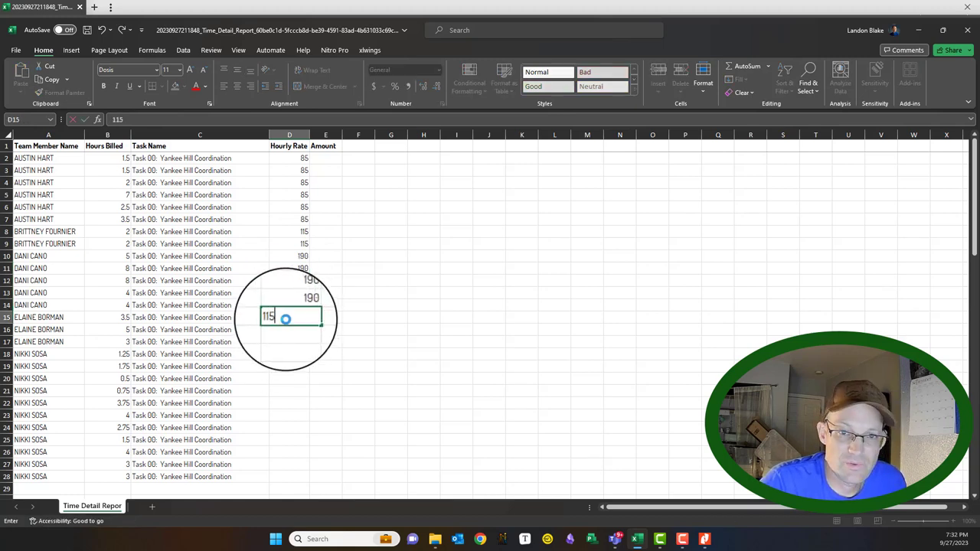
key(Return)
click(284, 319)
key(ctrl+c)
drag(283, 323, 286, 344)
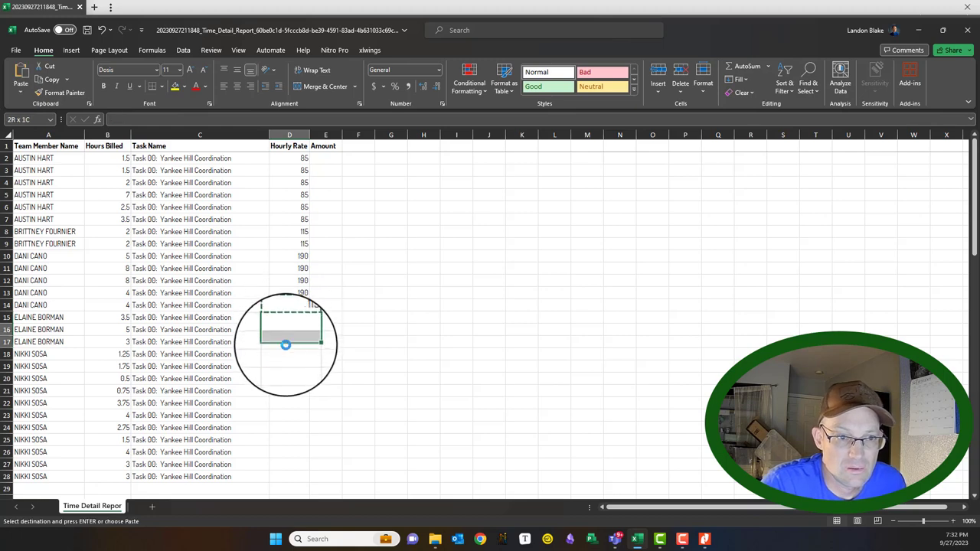
key(ctrl+v)
Enter an hourly rate of 85 in D18 and copy it to D19:D28 for the fifth team member's rows
click(293, 356)
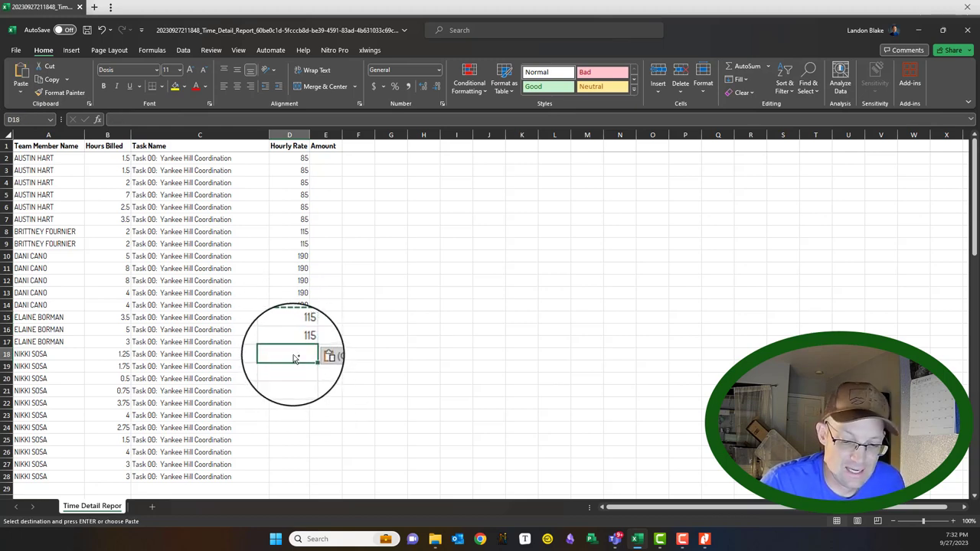
text(85)
key(Return)
key(ctrl+c)
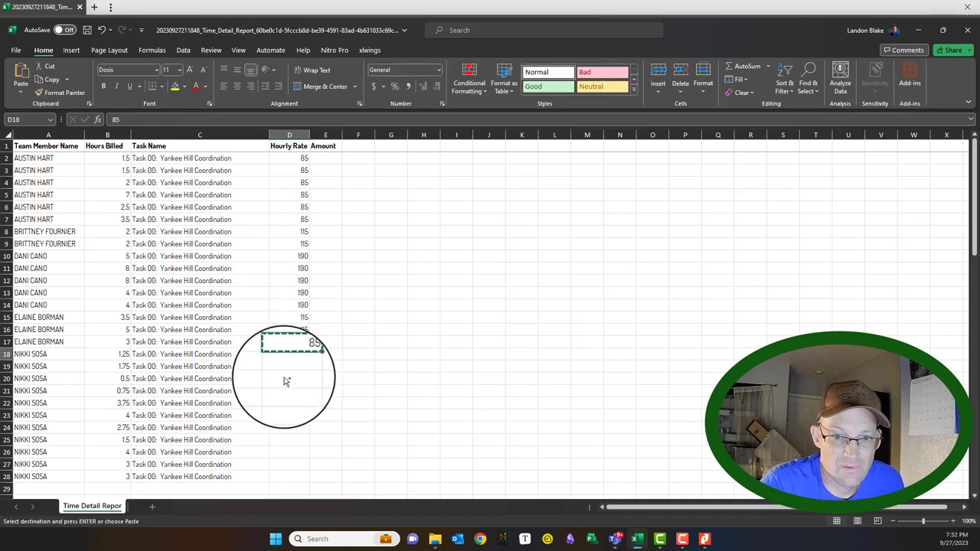
drag(291, 369, 288, 468)
key(ctrl+v)
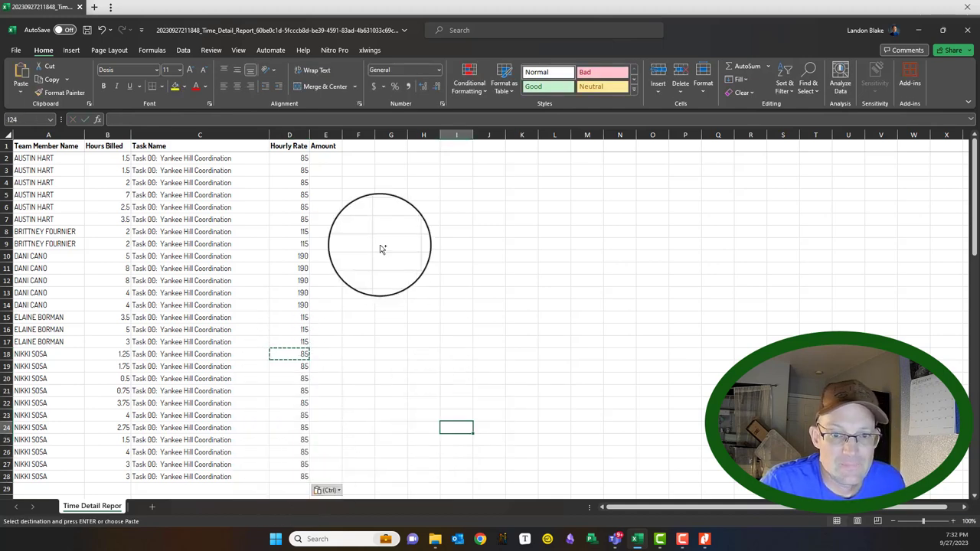
Apply the Accounting number format with dollar signs to the hourly rates in D2:D28
drag(296, 159, 285, 478)
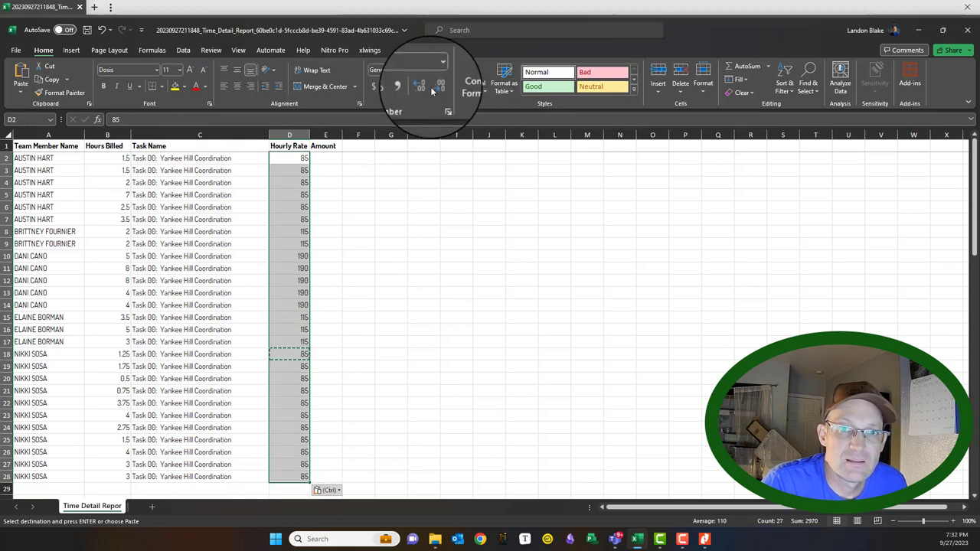
click(374, 87)
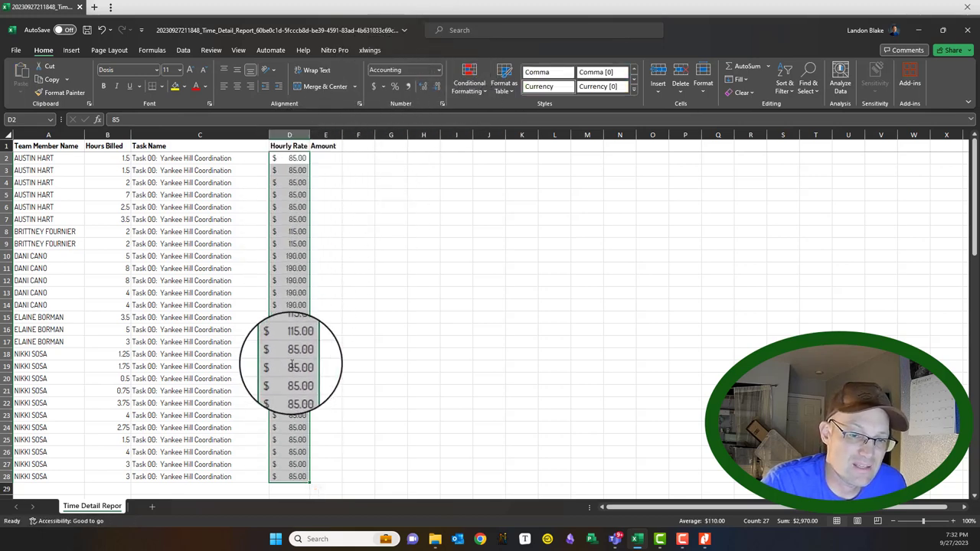
Calculate the amount in E2 with =B2*D2 and copy the formula to E3:E28 for all Task 00 rows
click(323, 157)
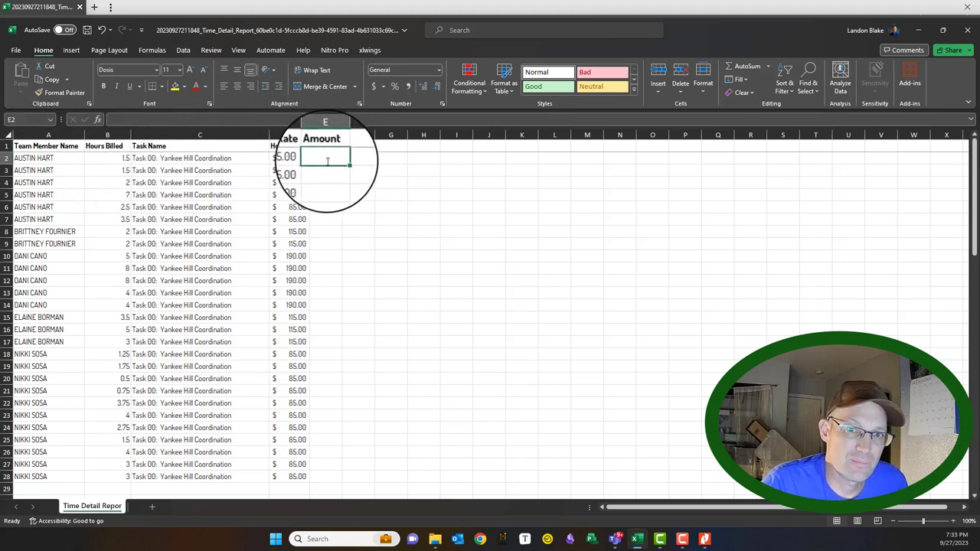
text(=)
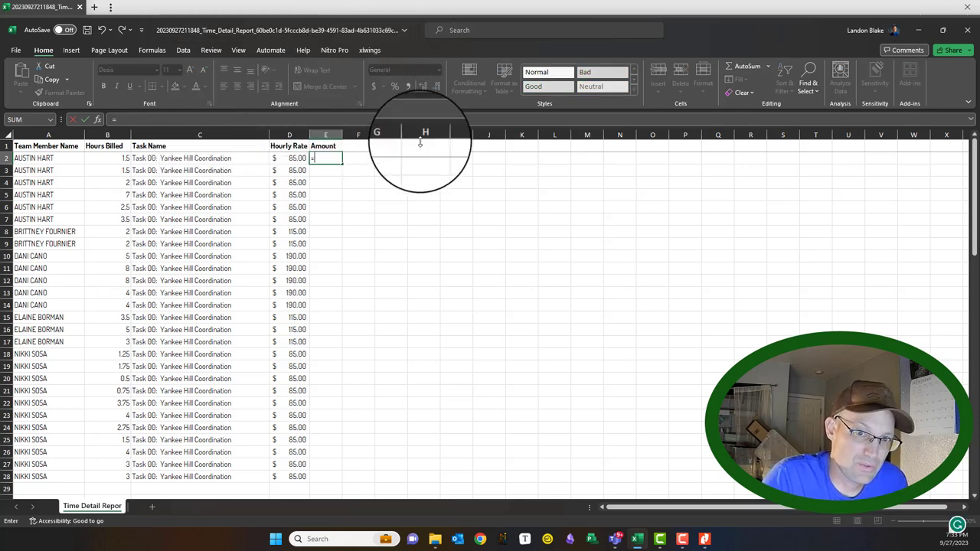
click(107, 157)
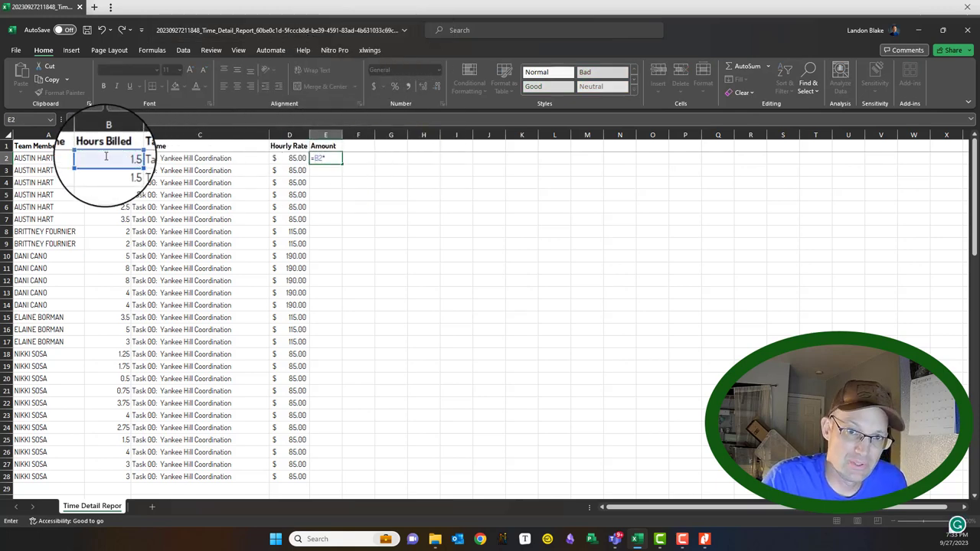
text(*)
click(288, 158)
key(ctrl+Return)
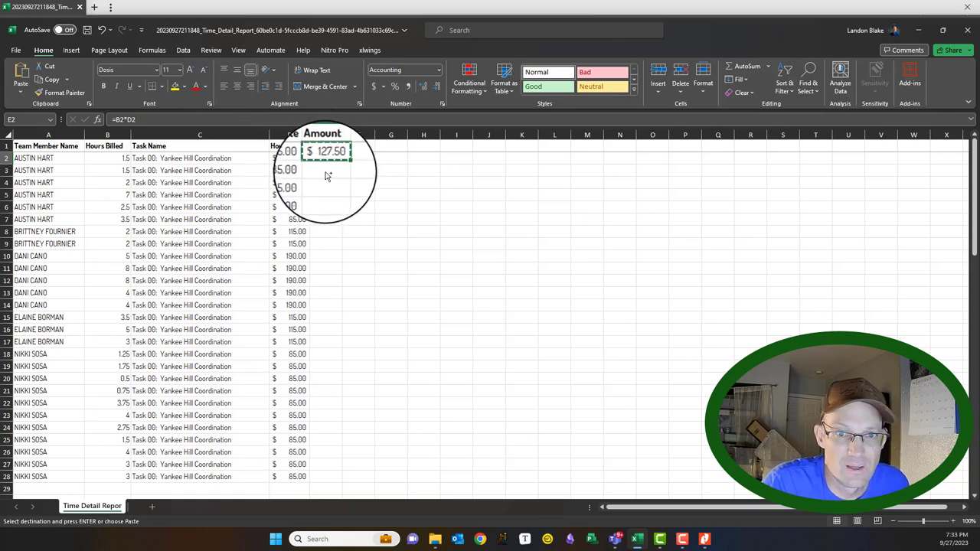
drag(324, 175, 321, 474)
key(ctrl+v)
scroll(398, 367, down, 5)
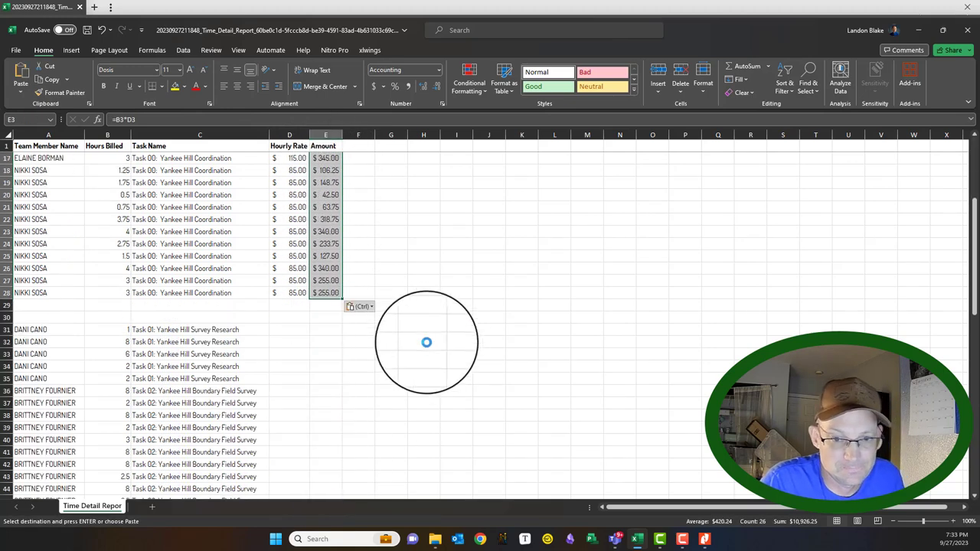
click(418, 344)
key(Escape)
Autofit the Amount column so its width suits the calculated values
scroll(375, 333, up, 5)
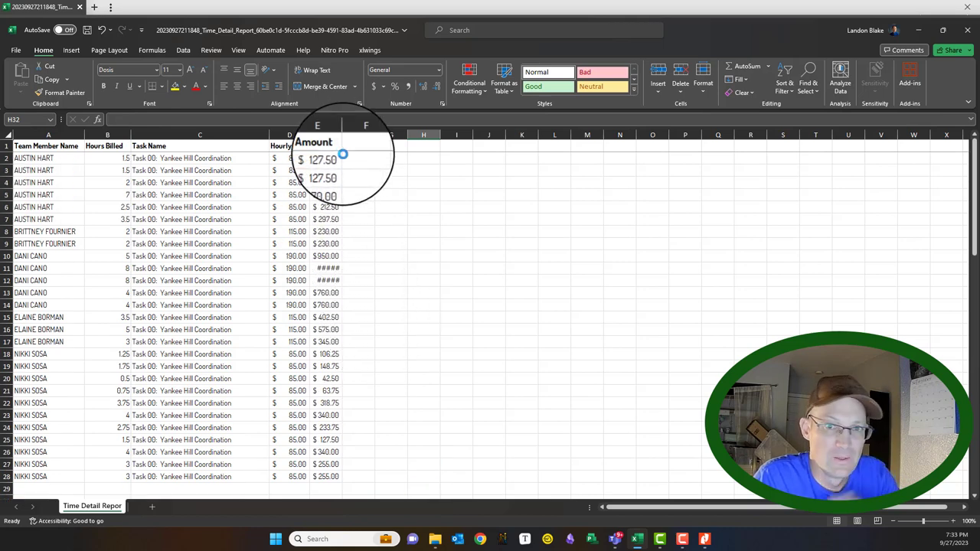
double_click(343, 135)
scroll(383, 207, down, 3)
scroll(402, 328, up, 3)
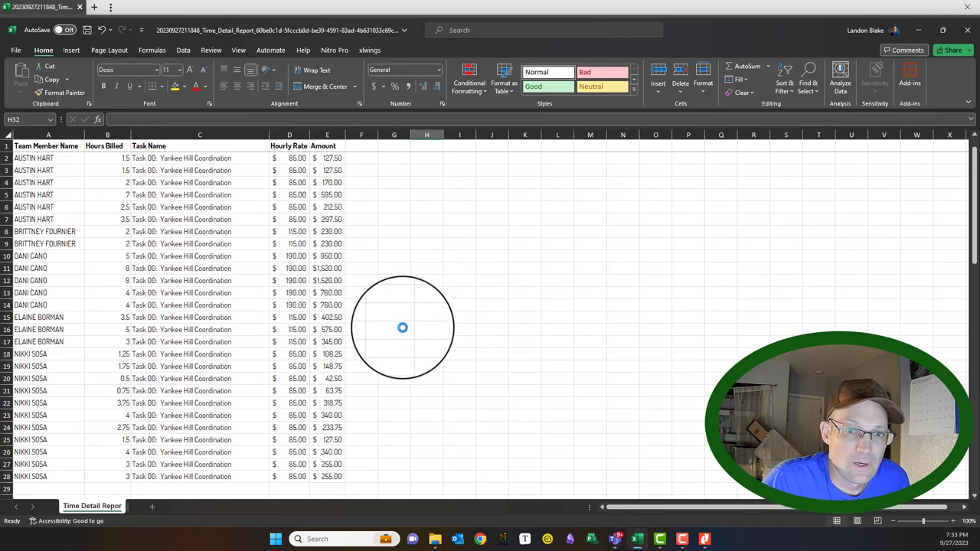
Add a bold "Subtotal:" label in D29 below the Task 00 hourly rates
scroll(407, 326, down, 3)
click(290, 397)
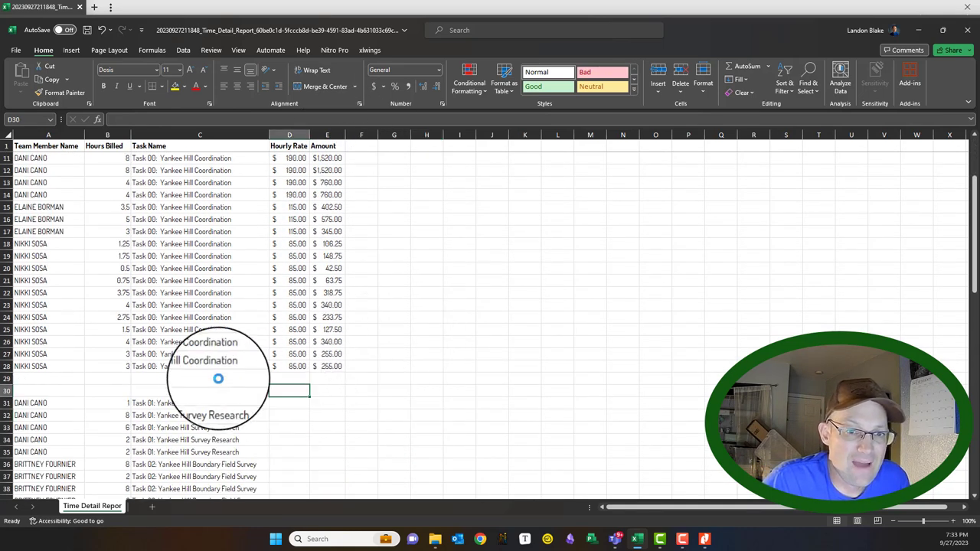
scroll(517, 357, up, 3)
scroll(517, 356, down, 2)
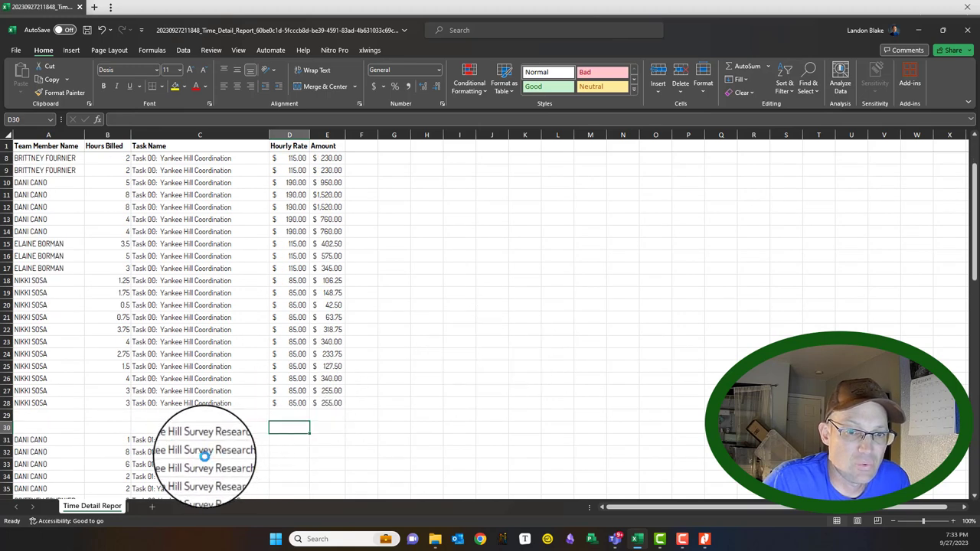
click(126, 418)
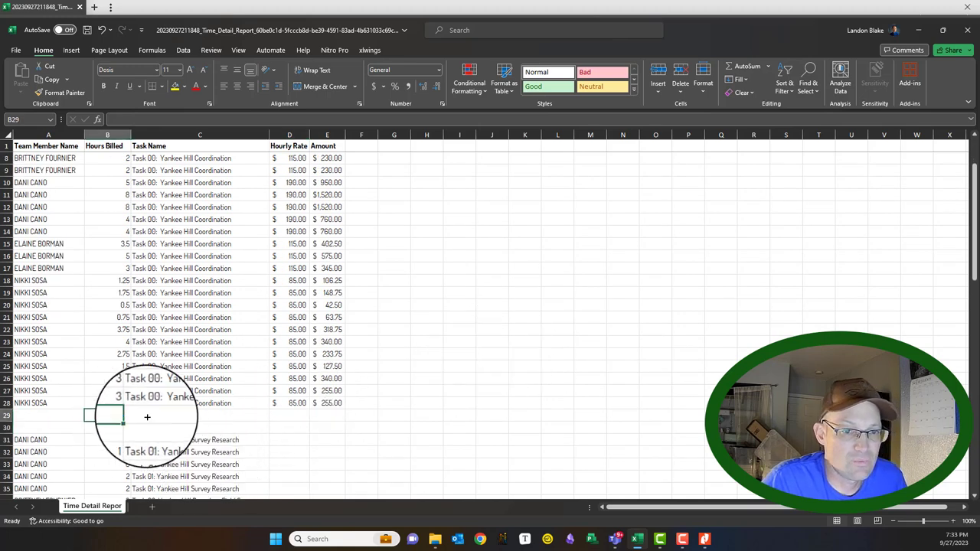
click(54, 416)
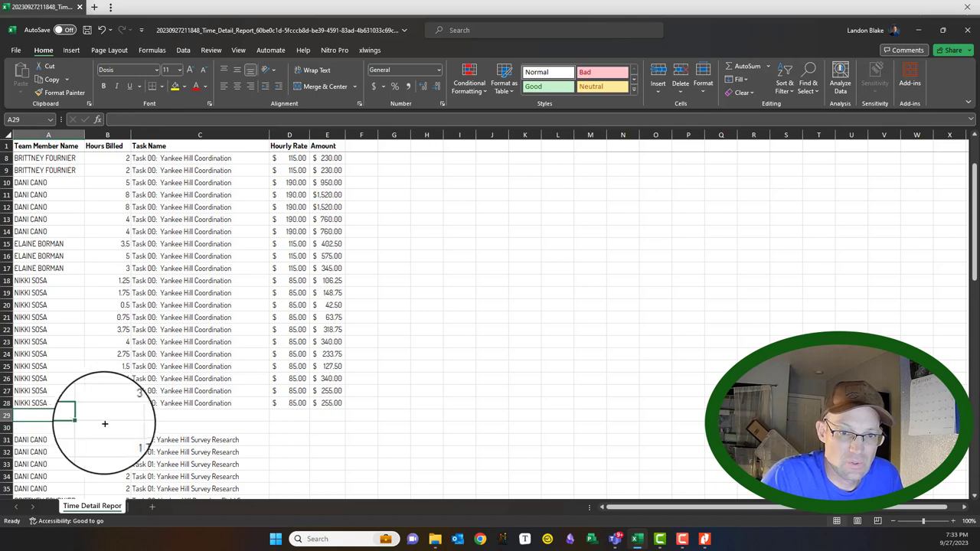
click(299, 417)
text(Subtotal:)
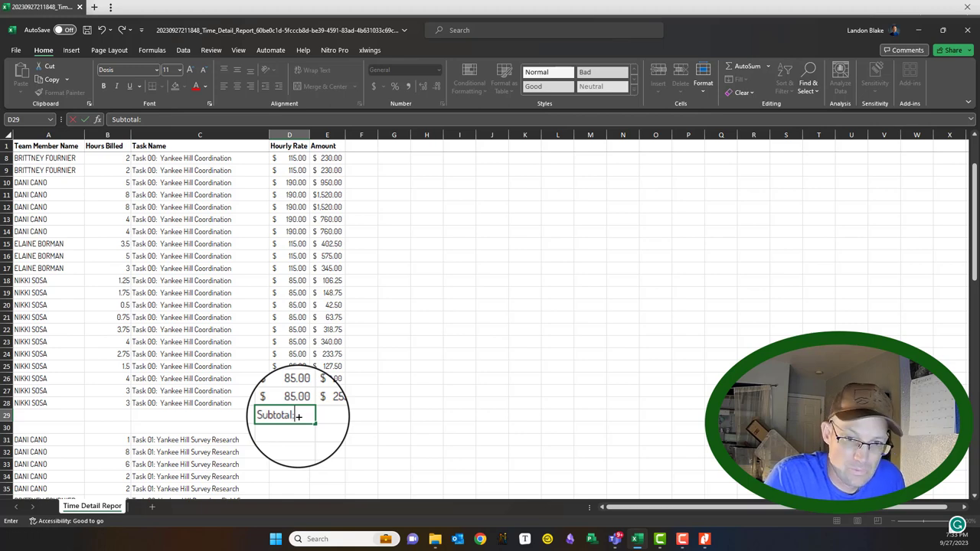
key(ctrl+Return)
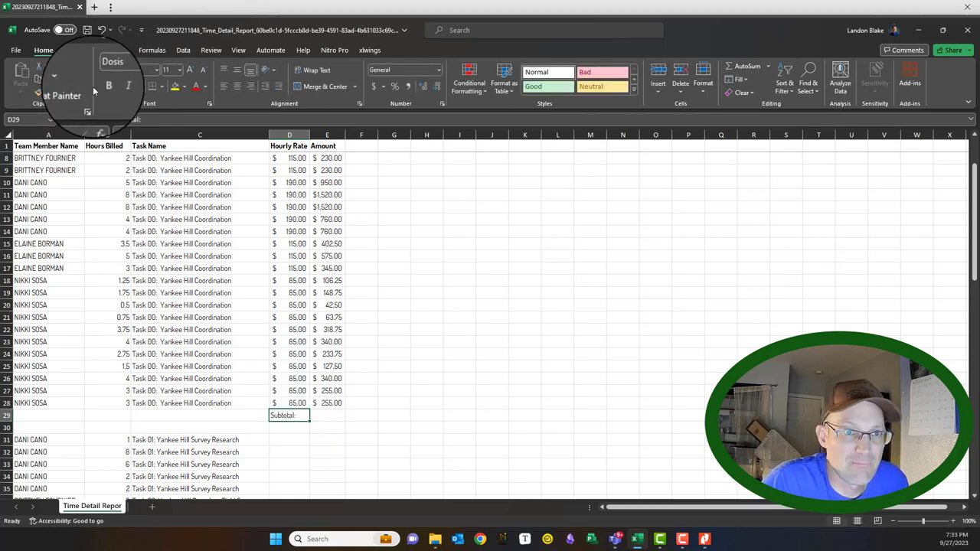
click(102, 86)
Total the Task 00 amounts in E29 with a SUM of E2:E28
click(337, 419)
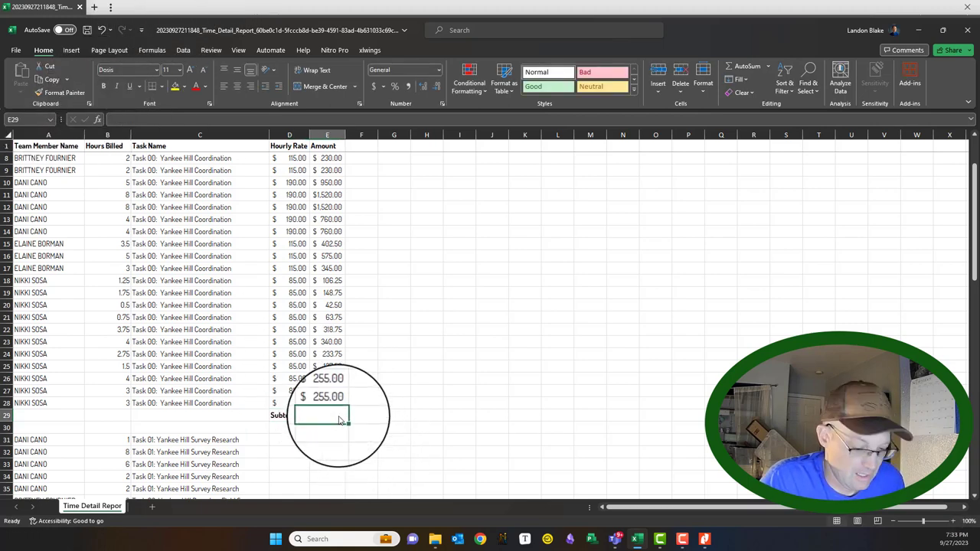
text(=SUM()
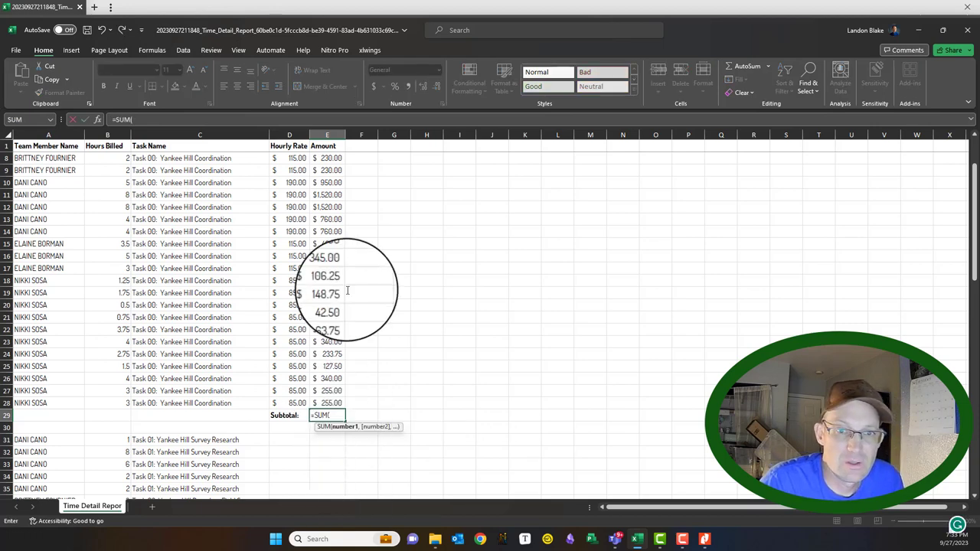
scroll(348, 291, up, 2)
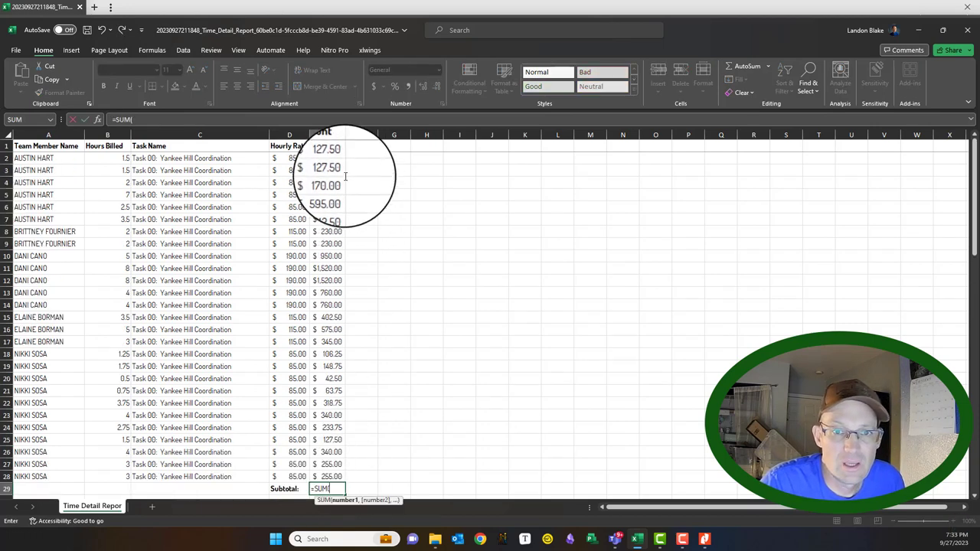
drag(330, 152, 337, 464)
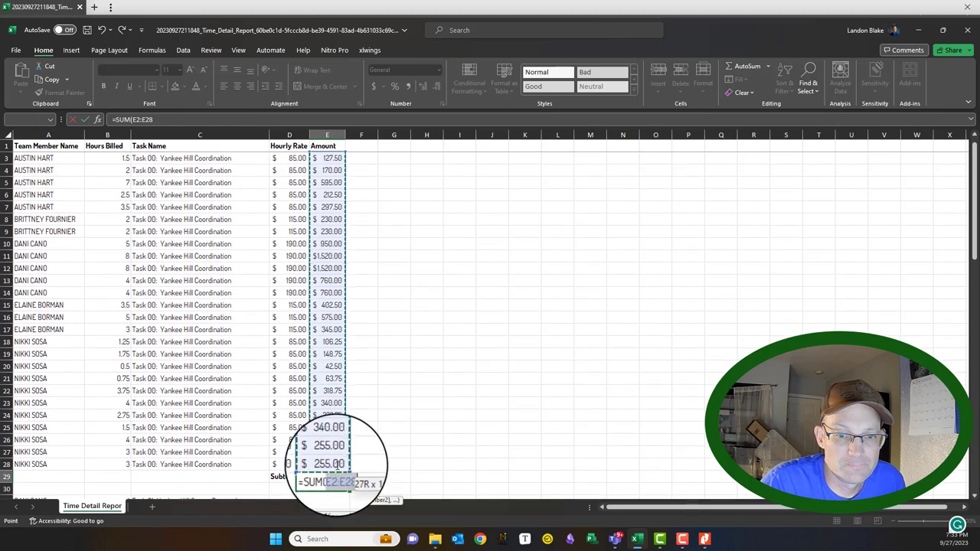
key(Return)
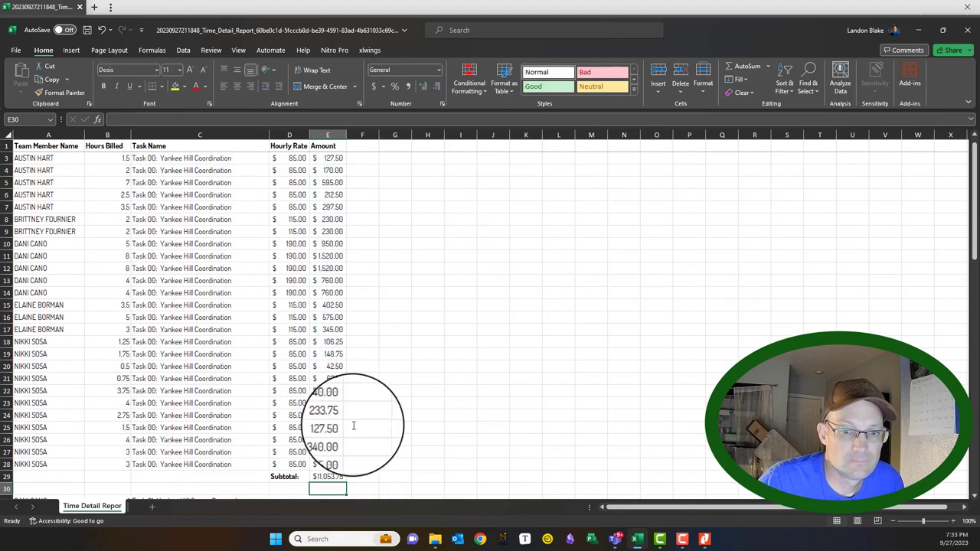
Make the Task 00 subtotal in E29 bold and autofit the Amount column to it
scroll(337, 464, down, 3)
click(328, 366)
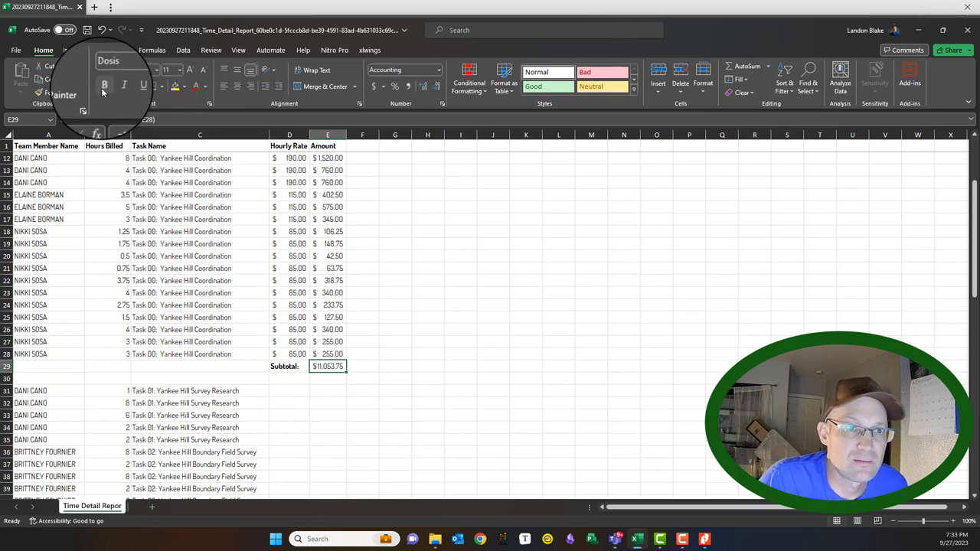
click(103, 86)
click(428, 256)
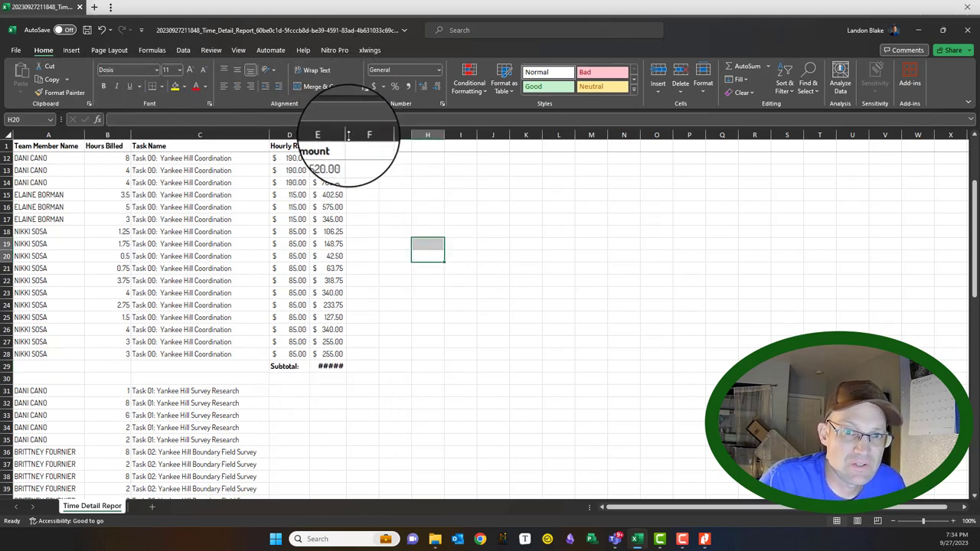
double_click(346, 135)
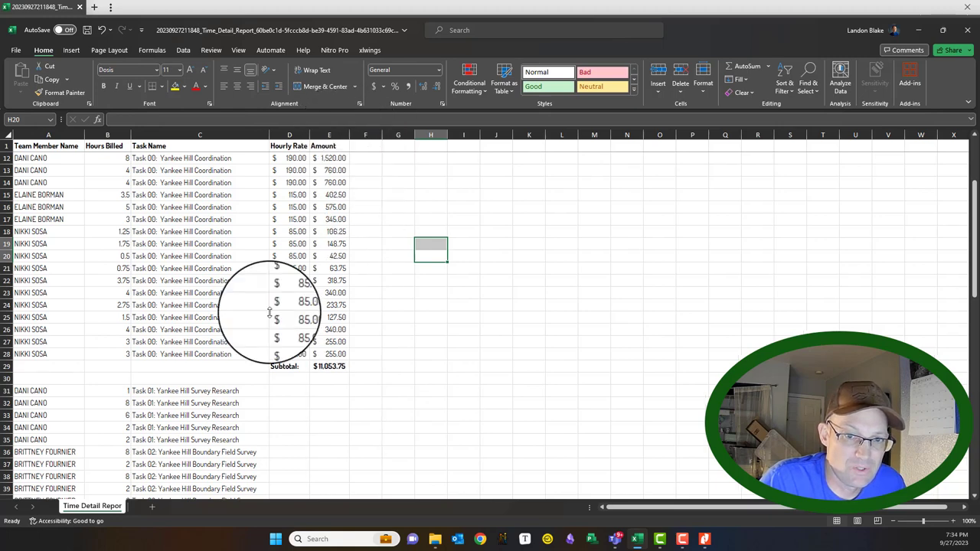
Review the Task 00 amounts and the subtotal formula in E29, and look over the Task 01 and Task 02 rows
click(326, 415)
scroll(327, 352, up, 4)
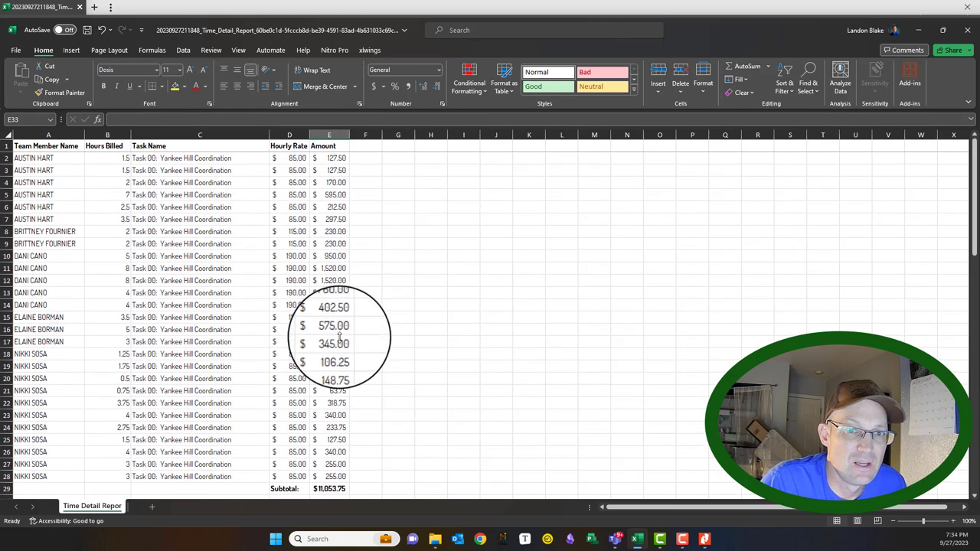
scroll(325, 253, down, 4)
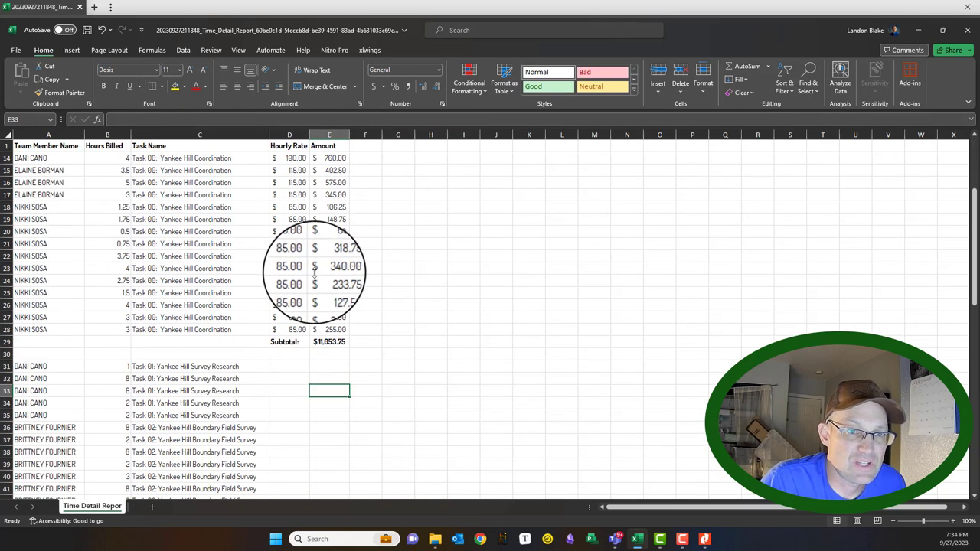
click(329, 341)
scroll(408, 378, up, 4)
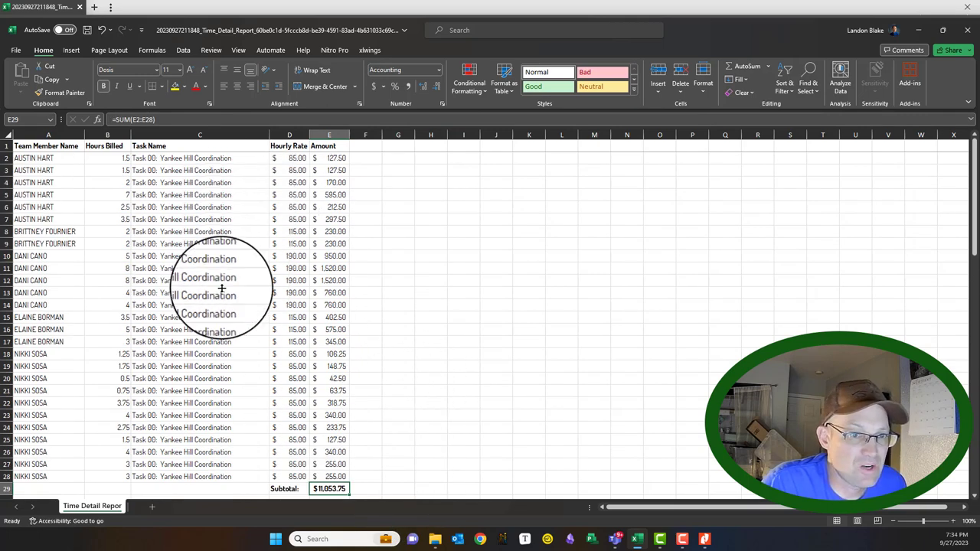
scroll(153, 261, down, 4)
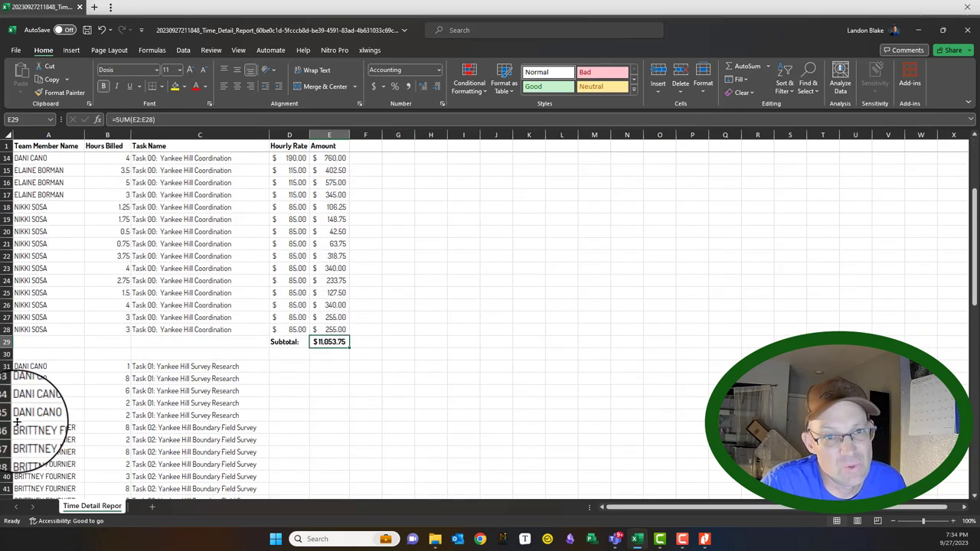
scroll(407, 295, up, 4)
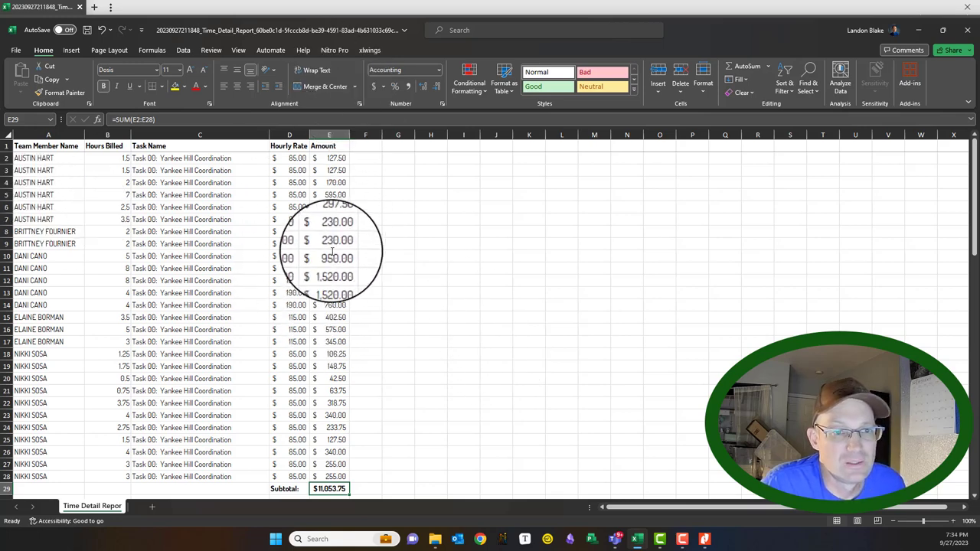
scroll(349, 298, down, 9)
scroll(351, 345, down, 1)
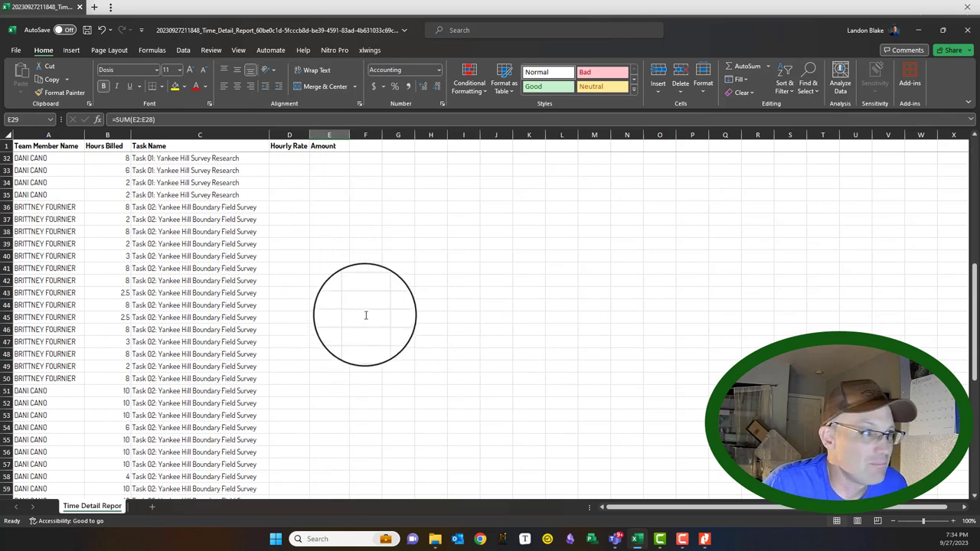
Look over the Task 01 to Task 04 rows and the blank rows that separate the task groups
scroll(367, 324, down, 2)
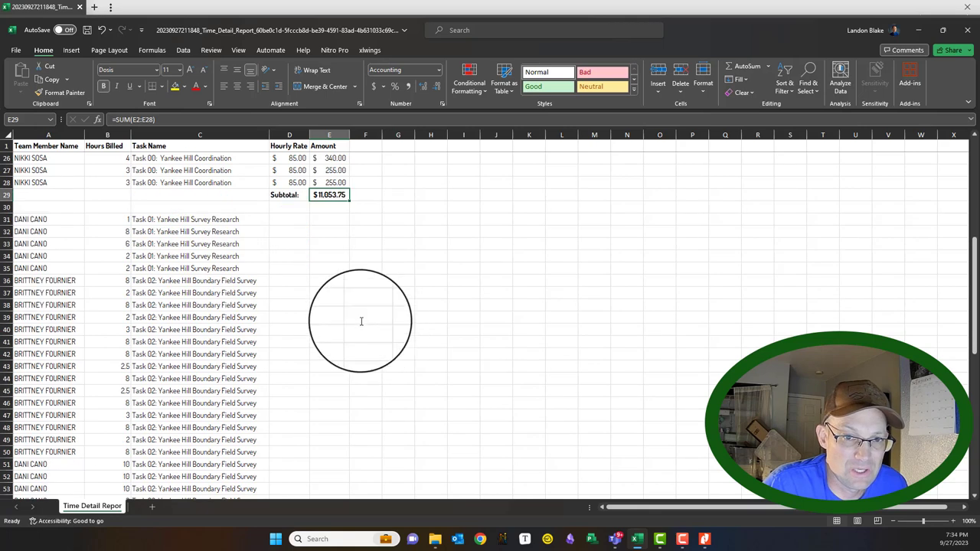
scroll(364, 305, down, 2)
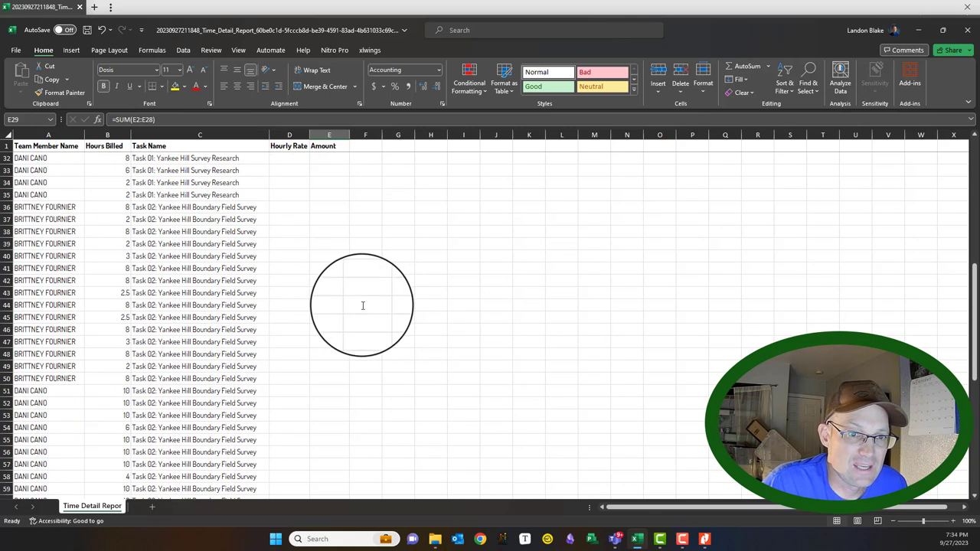
scroll(398, 322, up, 5)
scroll(360, 318, down, 3)
scroll(230, 219, down, 8)
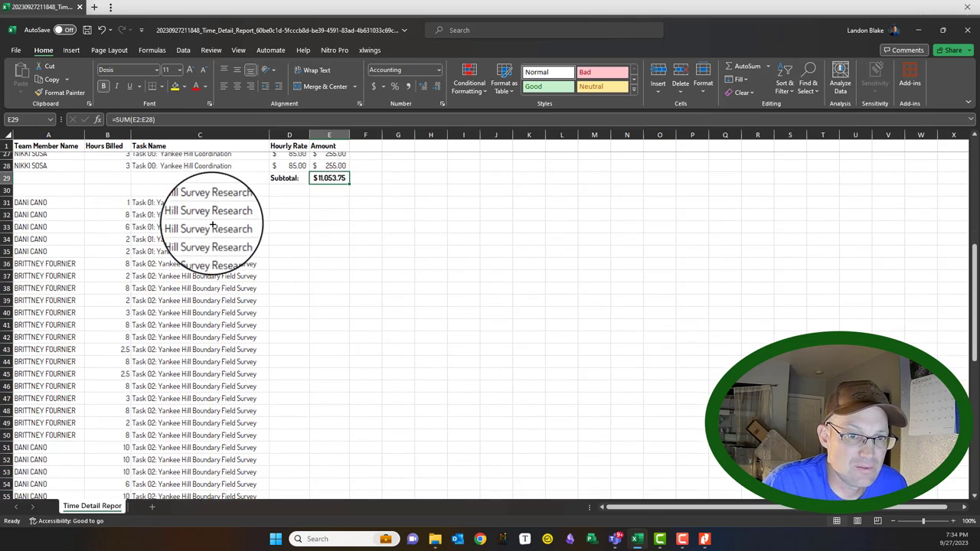
scroll(314, 299, down, 11)
scroll(322, 316, up, 7)
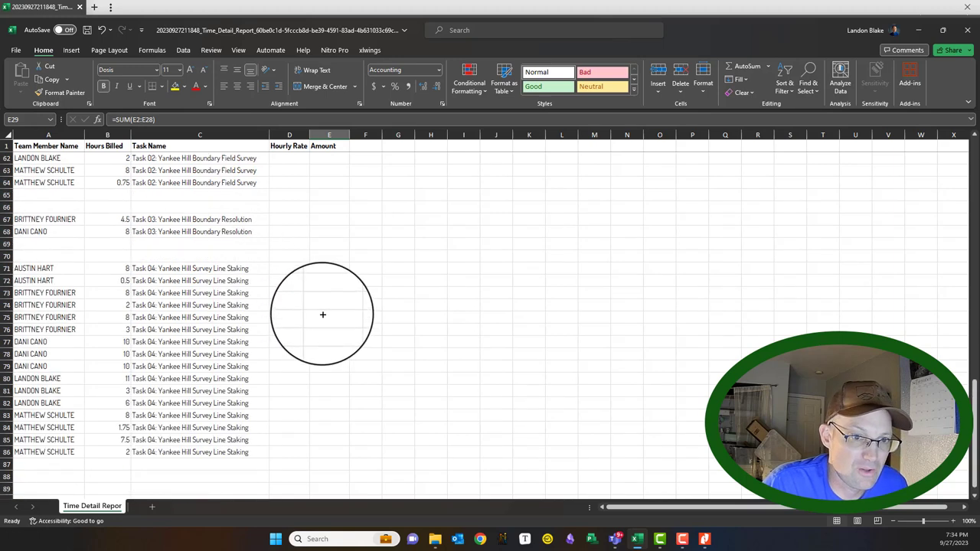
scroll(322, 314, up, 7)
scroll(322, 314, down, 5)
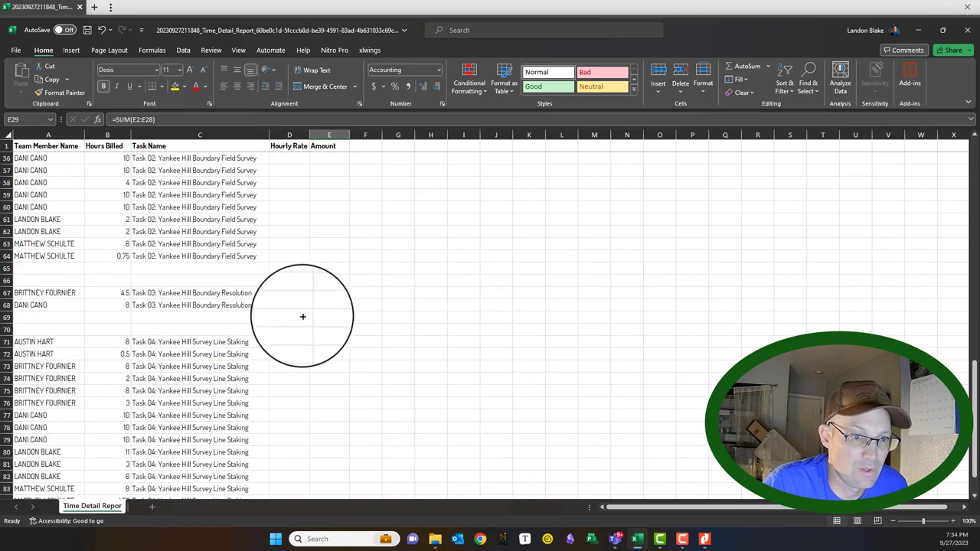
scroll(268, 310, up, 3)
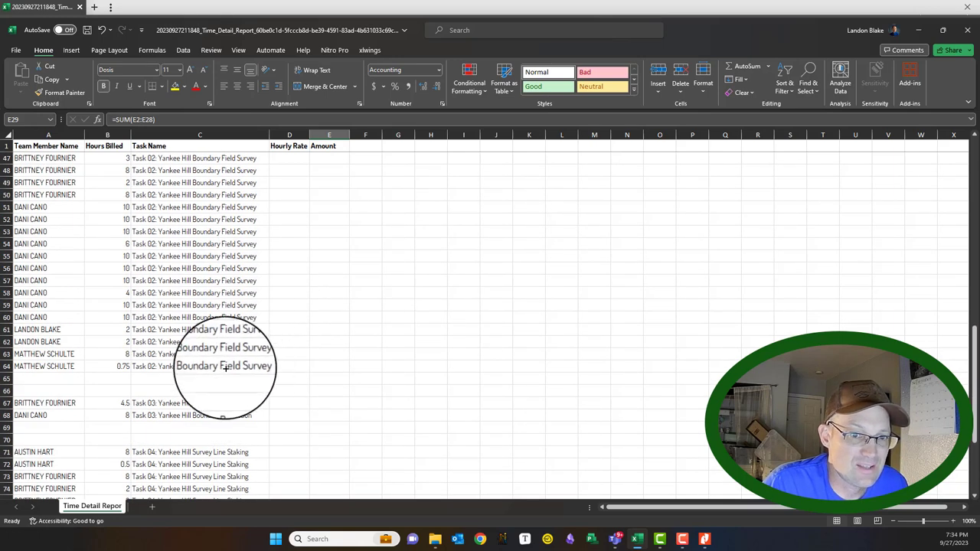
scroll(257, 368, down, 1)
scroll(253, 376, down, 2)
scroll(219, 339, up, 3)
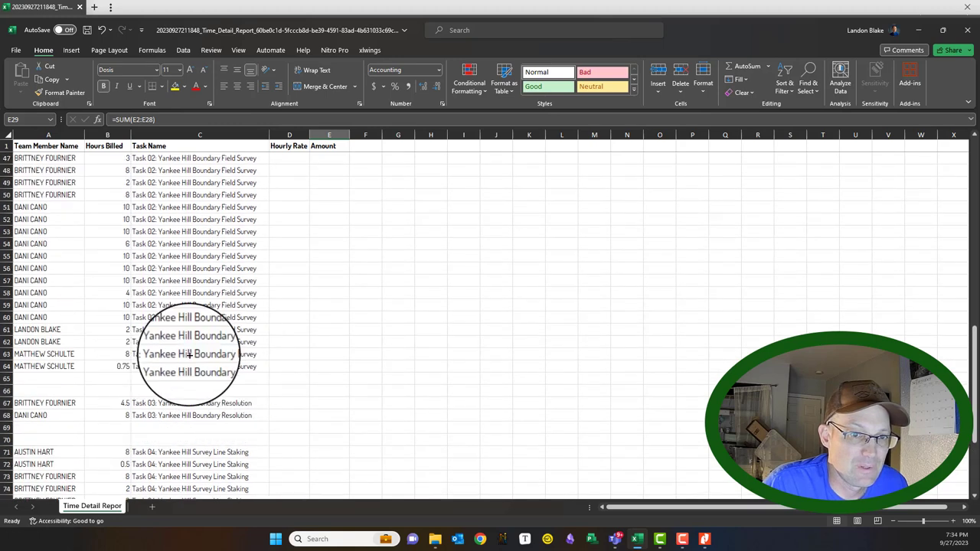
scroll(153, 398, up, 1)
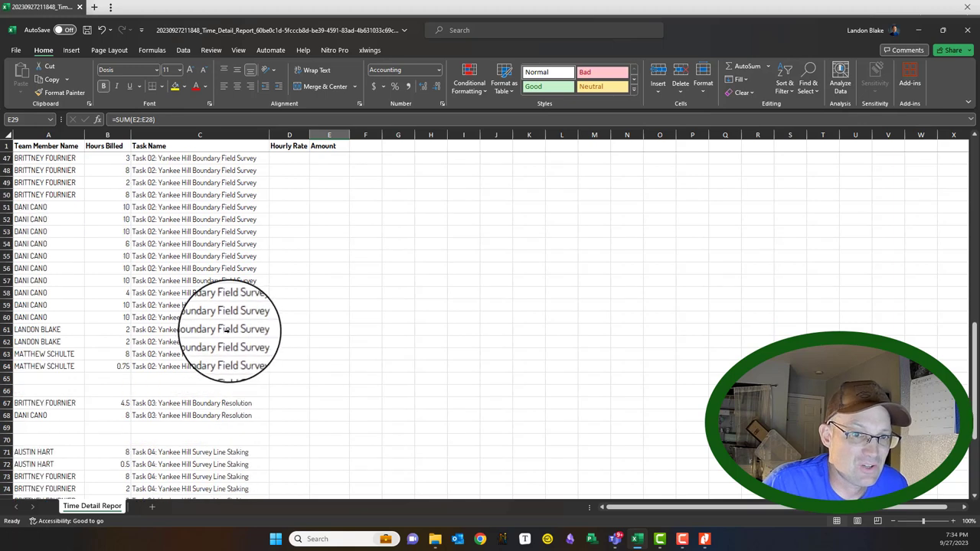
Delete the two blank rows 65 and 66 between the Task 02 and Task 03 entries
drag(5, 379, 5, 391)
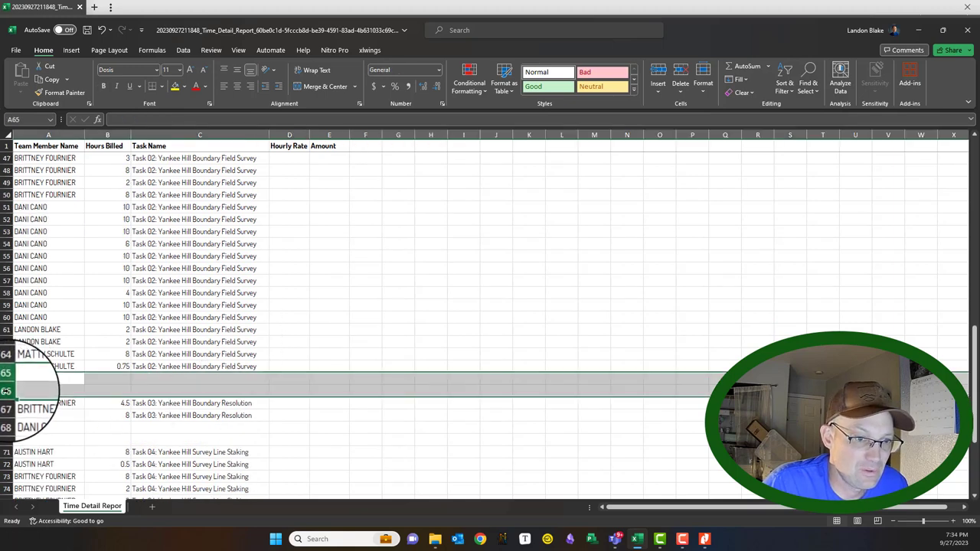
right_click(5, 391)
click(41, 312)
click(387, 380)
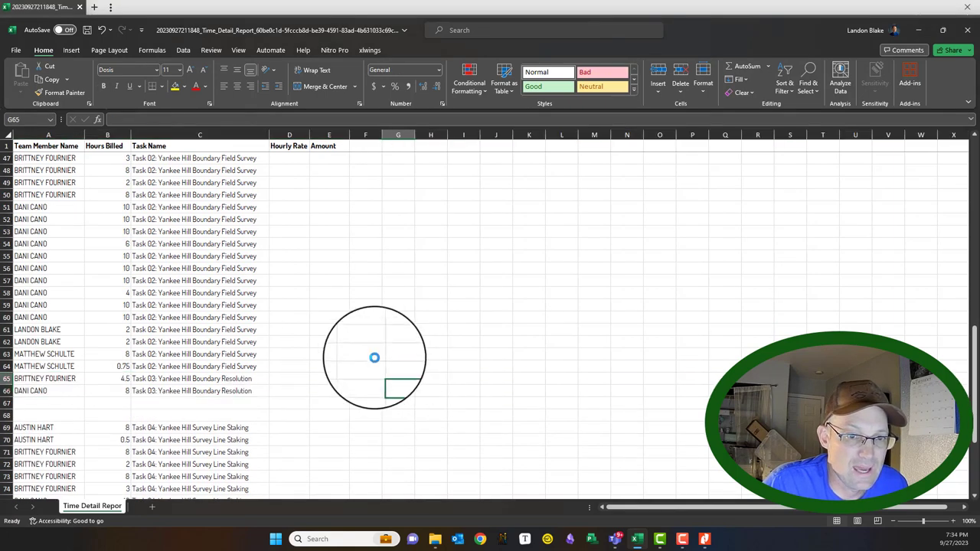
Copy the $190.00 hourly rate from D14 into D31:D35 for the Task 01 rows
scroll(375, 306, up, 8)
scroll(337, 283, up, 5)
scroll(321, 306, down, 8)
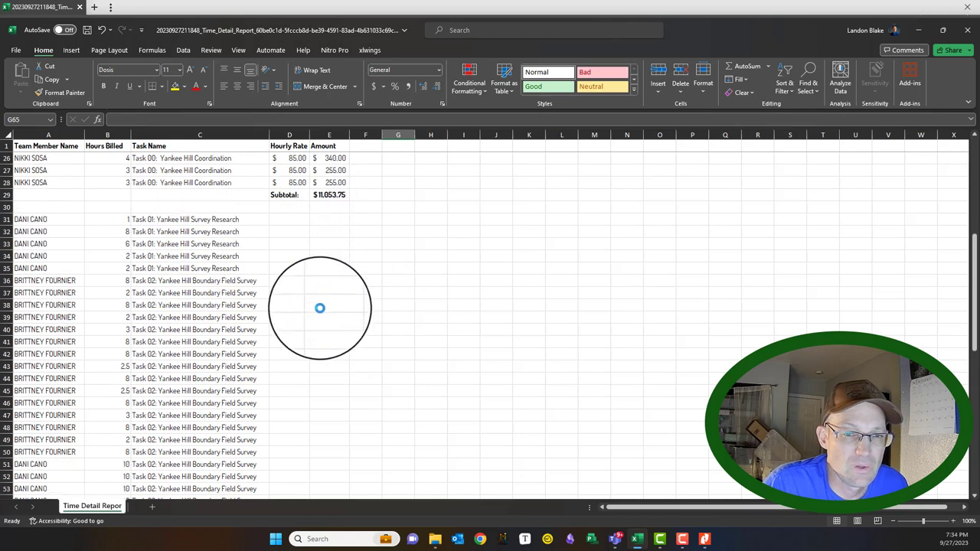
scroll(322, 307, up, 3)
scroll(322, 308, down, 6)
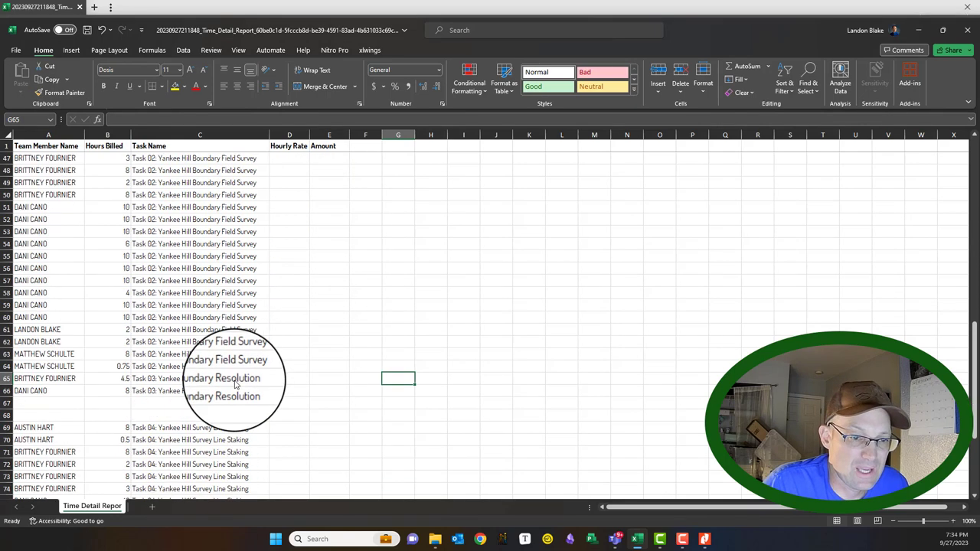
scroll(255, 391, up, 6)
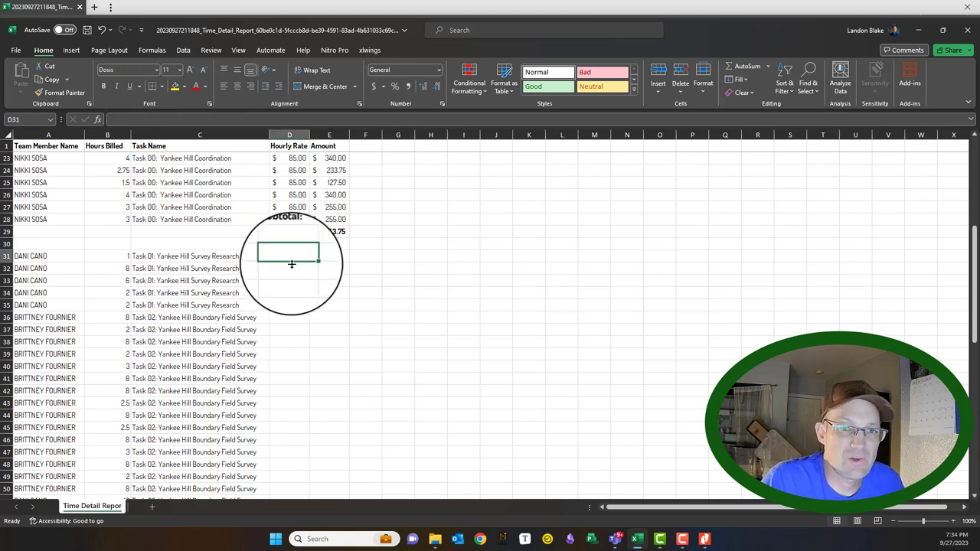
scroll(291, 264, up, 5)
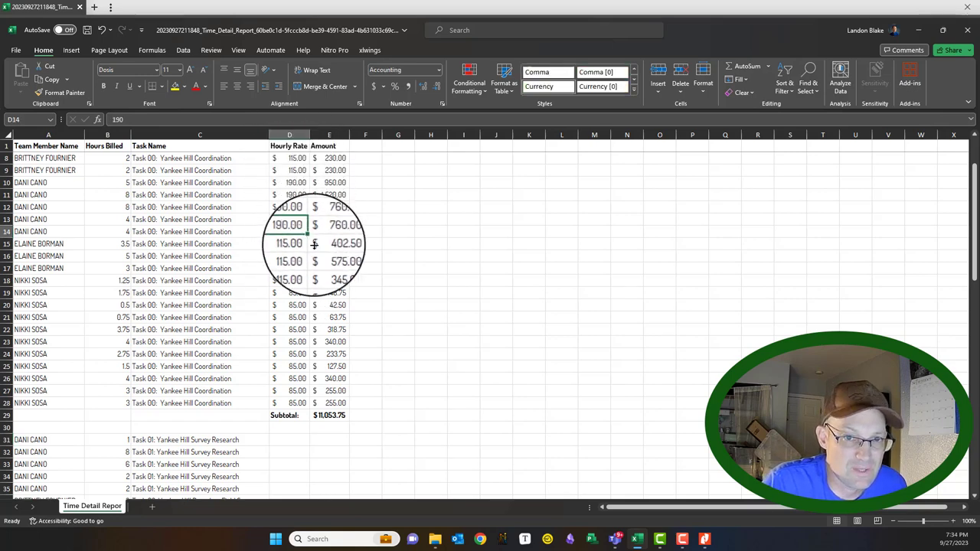
scroll(278, 349, down, 3)
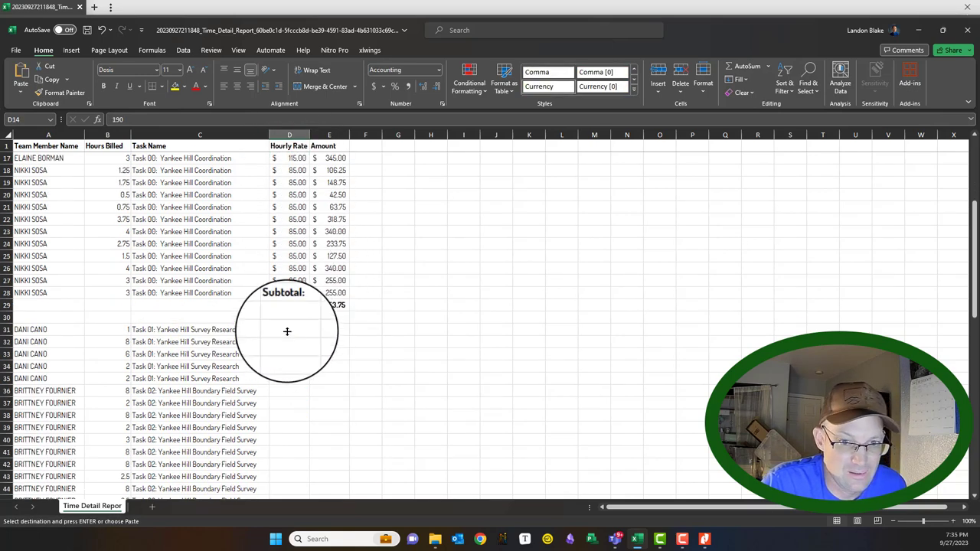
drag(287, 330, 286, 377)
key(ctrl+v)
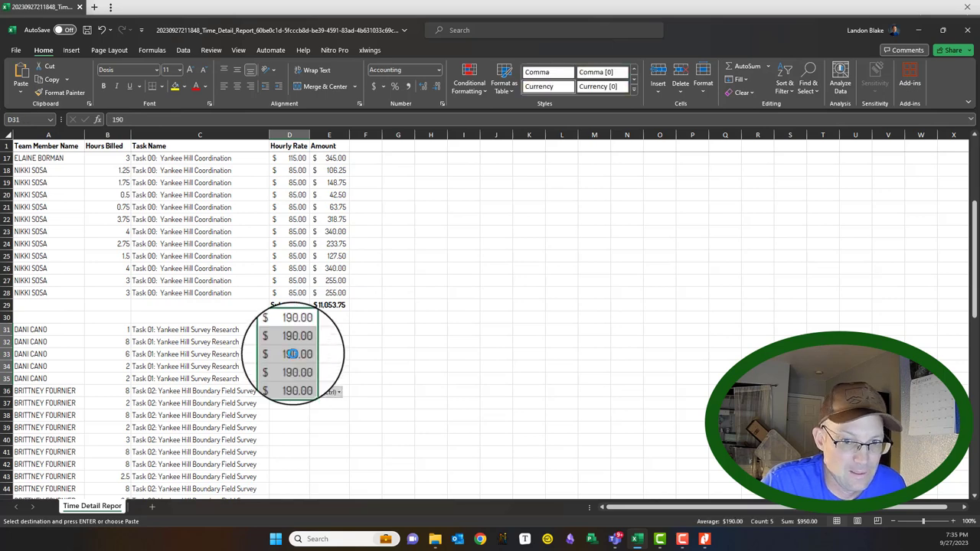
Copy the $115.00 hourly rate from D9 into D36:D50 for the first team member's Task 02 rows
scroll(296, 222, up, 3)
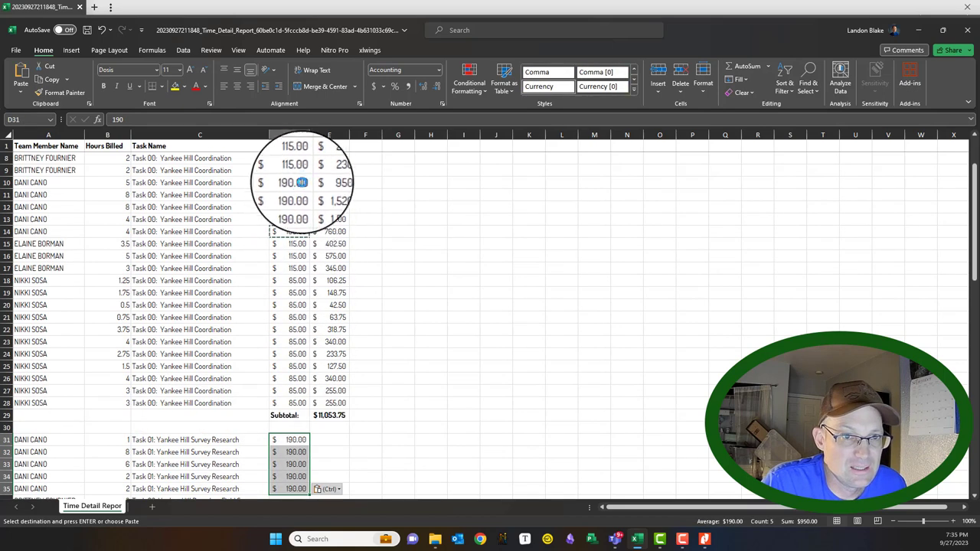
click(295, 170)
scroll(317, 329, down, 9)
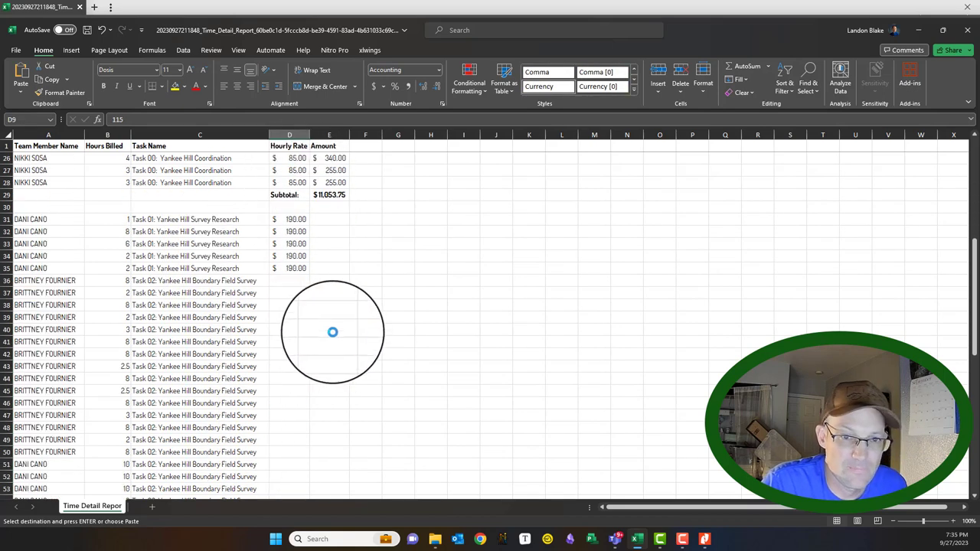
drag(289, 171, 283, 345)
text($ 115.00 $ 115.00 $ 115.00 $ 115.00 $ 115.00 $ 115.00 $ 115.00 $ 115.00 $ 115.00 $ 115.00 $ 115.00 $ 115.00 $ 115.00 $ 115.00 $ 115.00)
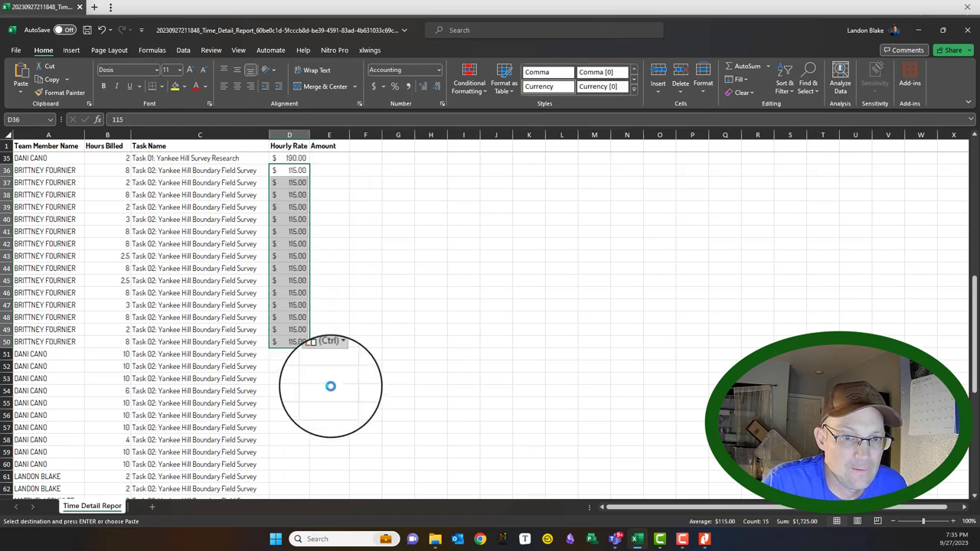
Insert two blank rows at row 36 to separate the Task 01 entries from the Task 02 entries
scroll(401, 385, up, 3)
click(366, 305)
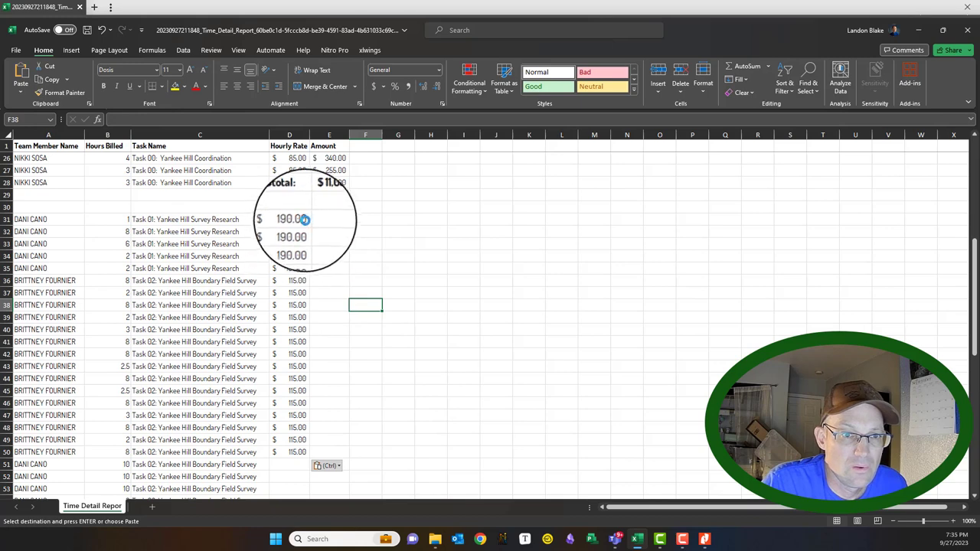
click(305, 219)
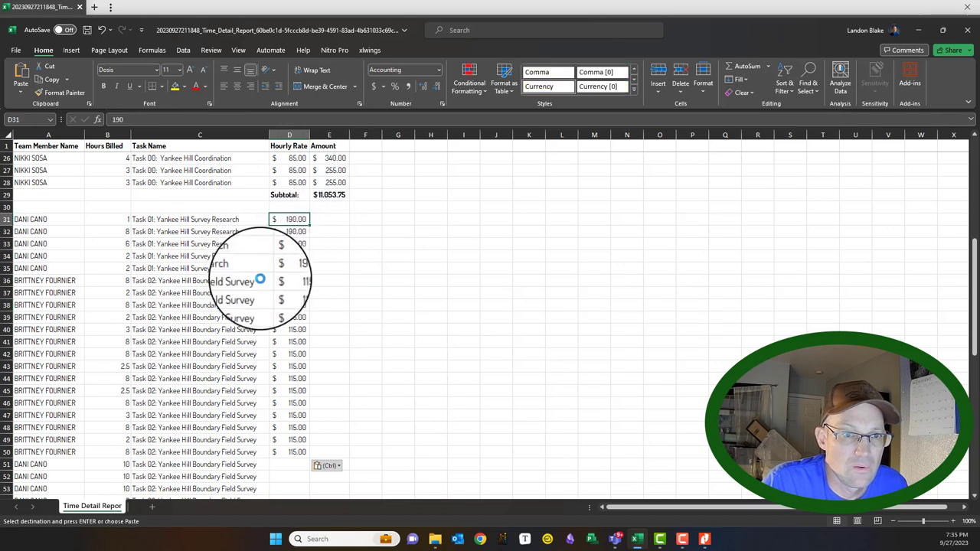
right_click(8, 280)
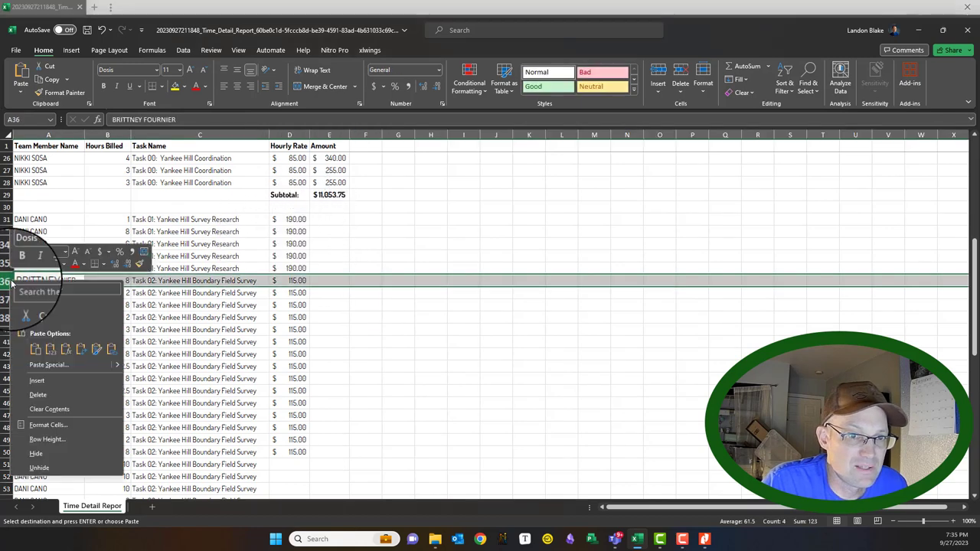
click(49, 384)
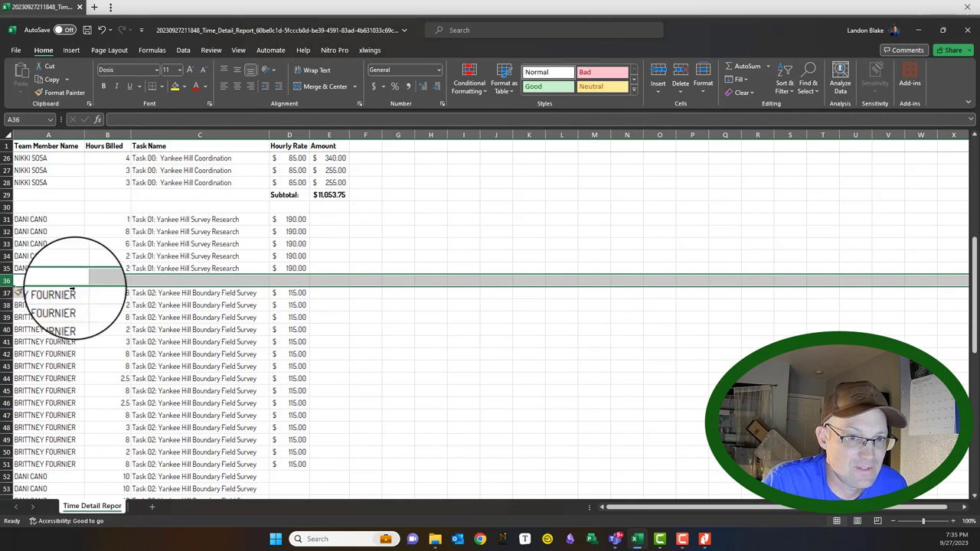
right_click(8, 280)
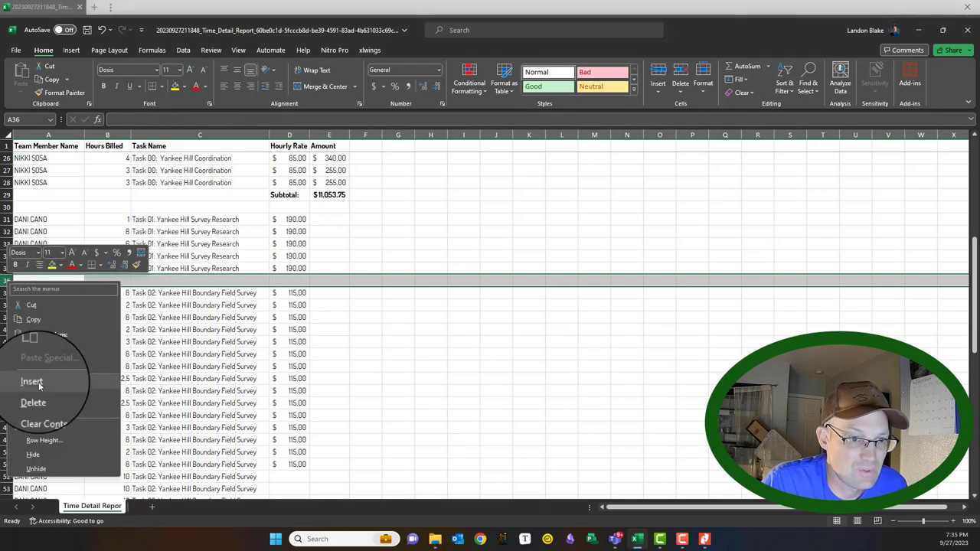
click(49, 383)
click(468, 371)
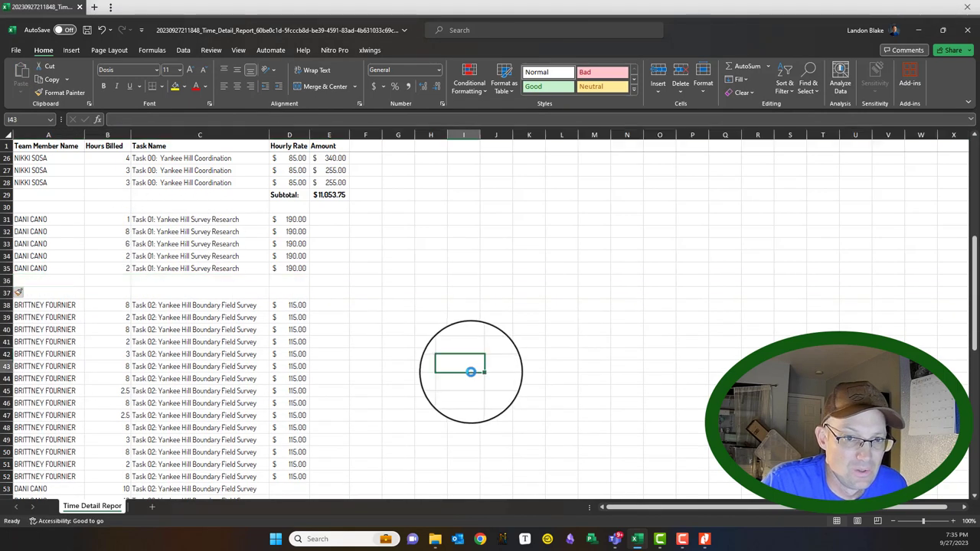
Copy the subtotal label and formula from D29:E29 to D36:E36 below the Task 01 rows
click(291, 194)
drag(291, 194, 328, 197)
key(ctrl+c)
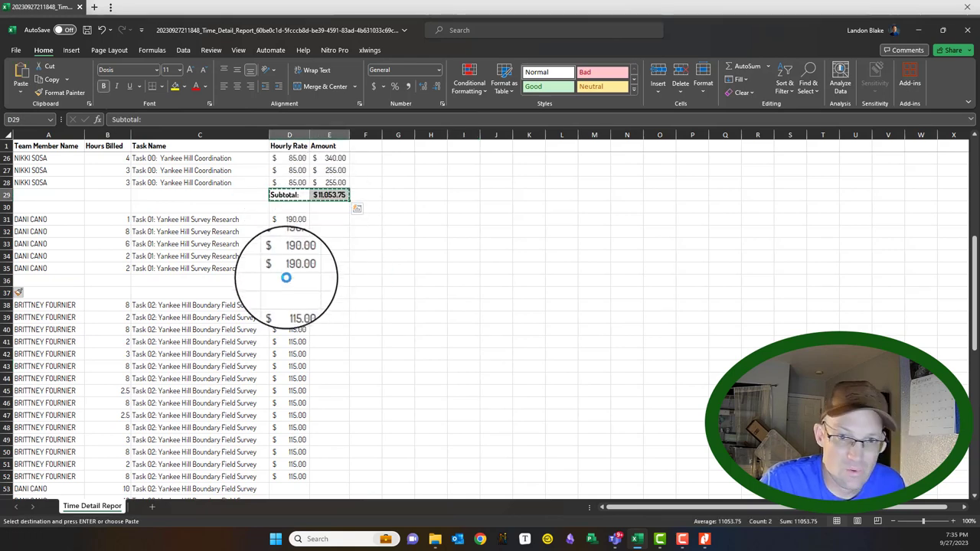
click(294, 281)
key(ctrl+v)
click(375, 281)
Copy the amount formula from E28 into E31:E35 for the Task 01 rows
click(329, 182)
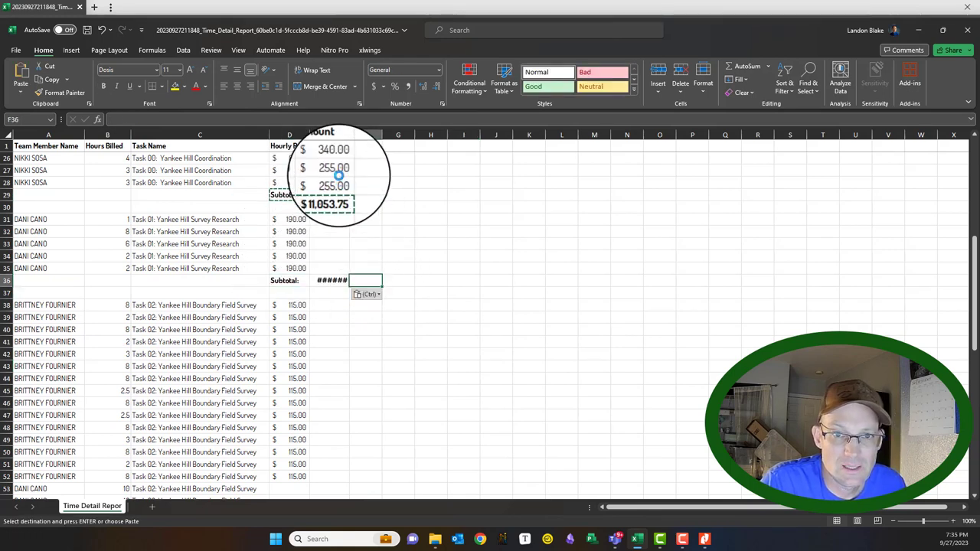
key(ctrl+c)
drag(325, 219, 324, 268)
key(ctrl+v)
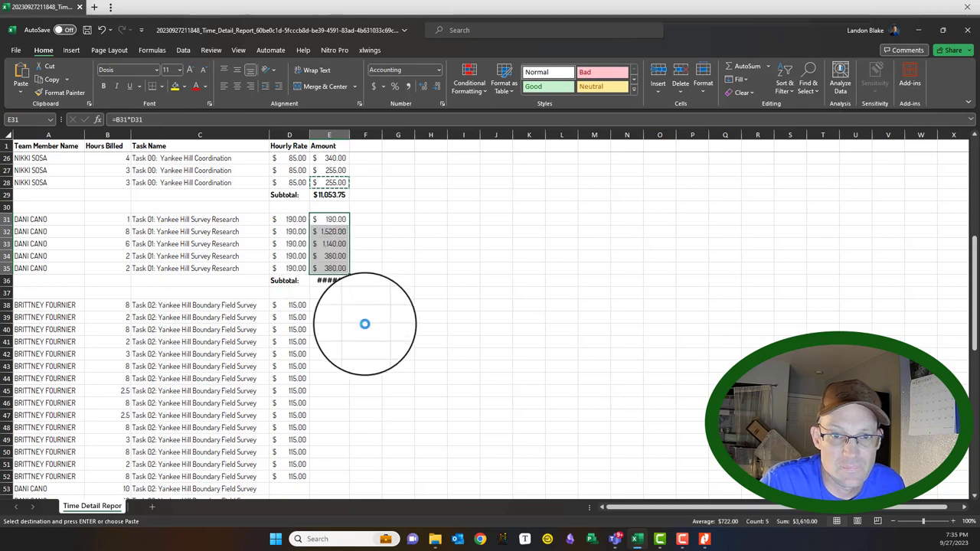
Correct the Task 01 subtotal formula in E36 to sum E31:E35
click(330, 280)
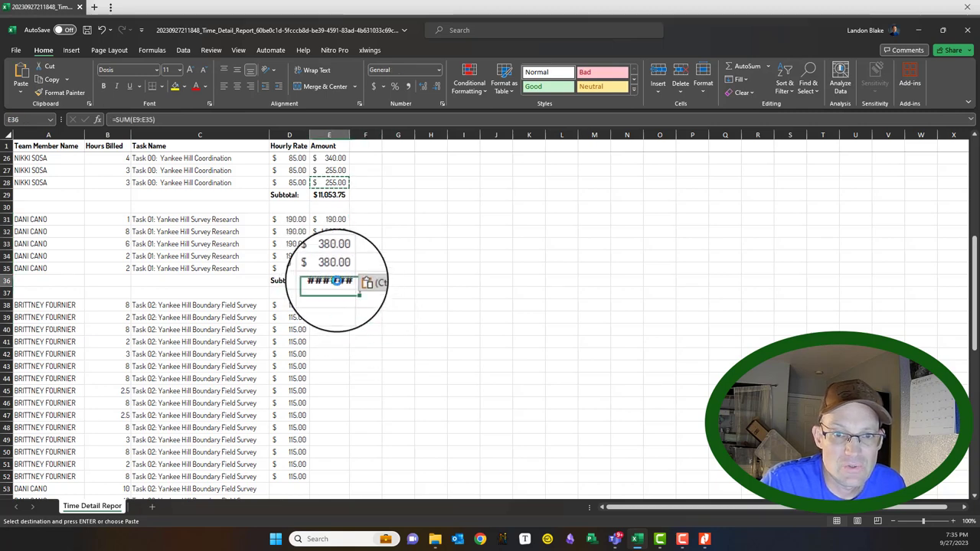
click(153, 120)
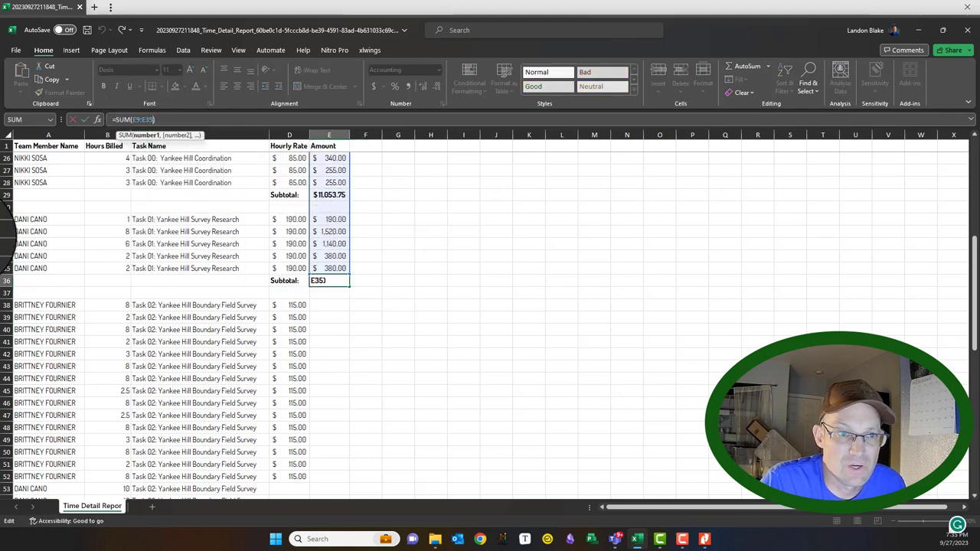
click(142, 119)
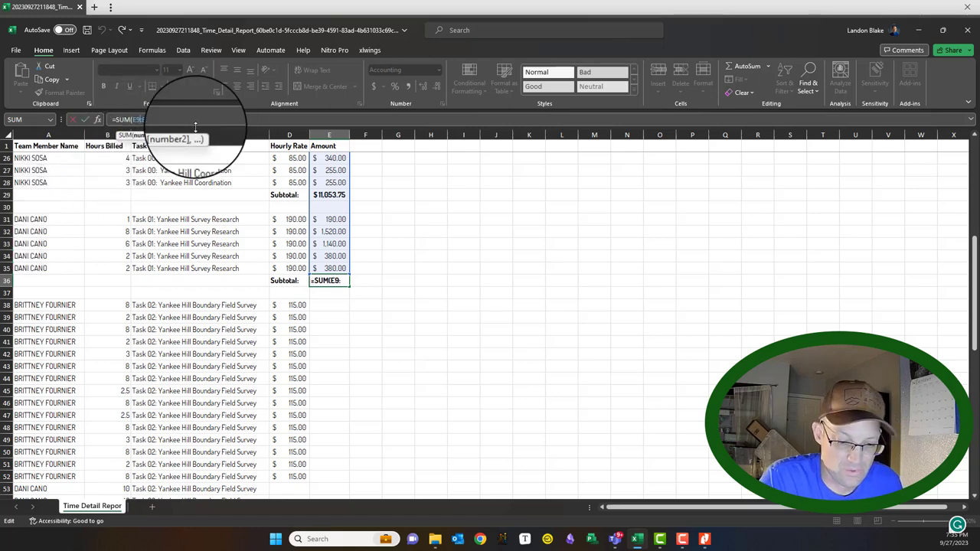
key(BackSpace)
text(31)
key(Return)
click(398, 342)
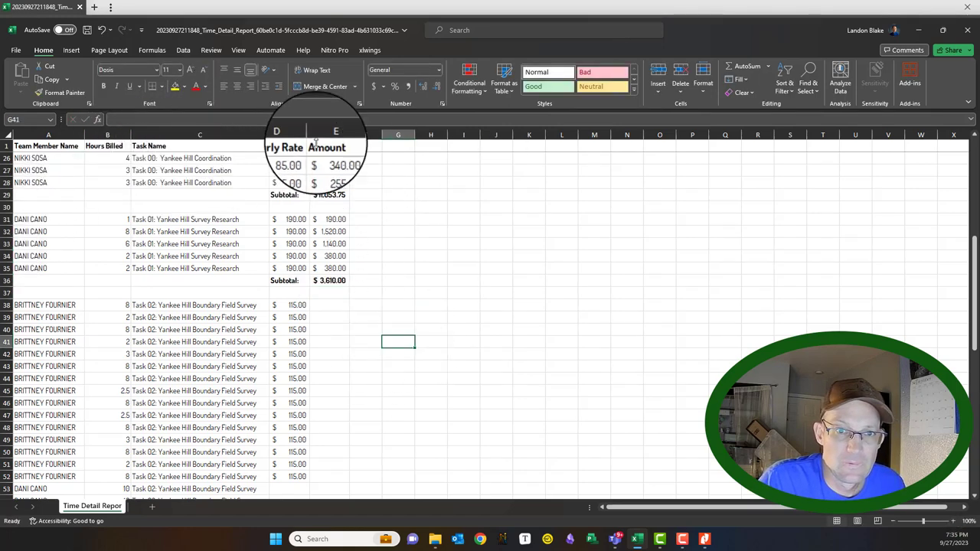
Copy the $190.00 hourly rate from D14 into D53:D62 for the Task 02 rows
scroll(341, 332, down, 2)
scroll(329, 318, down, 1)
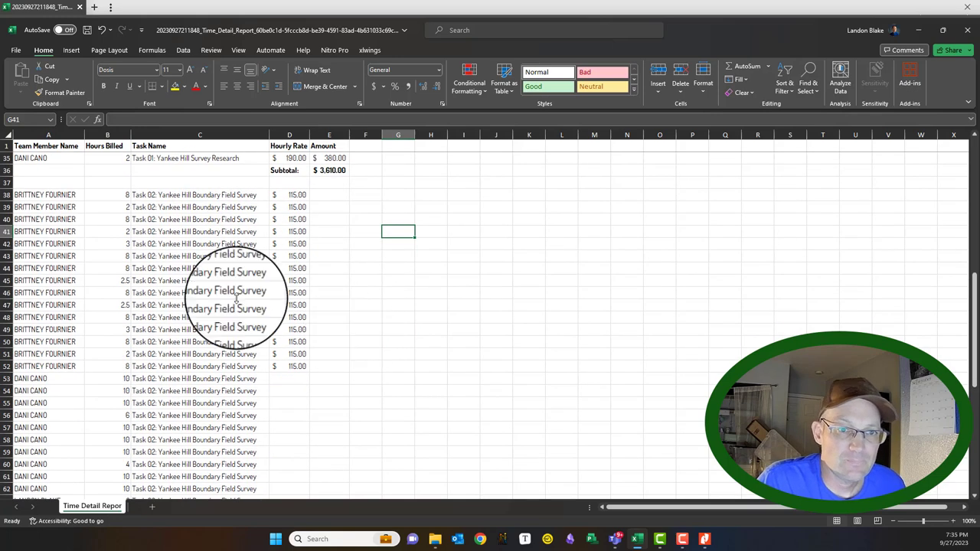
scroll(295, 344, down, 2)
scroll(294, 353, up, 3)
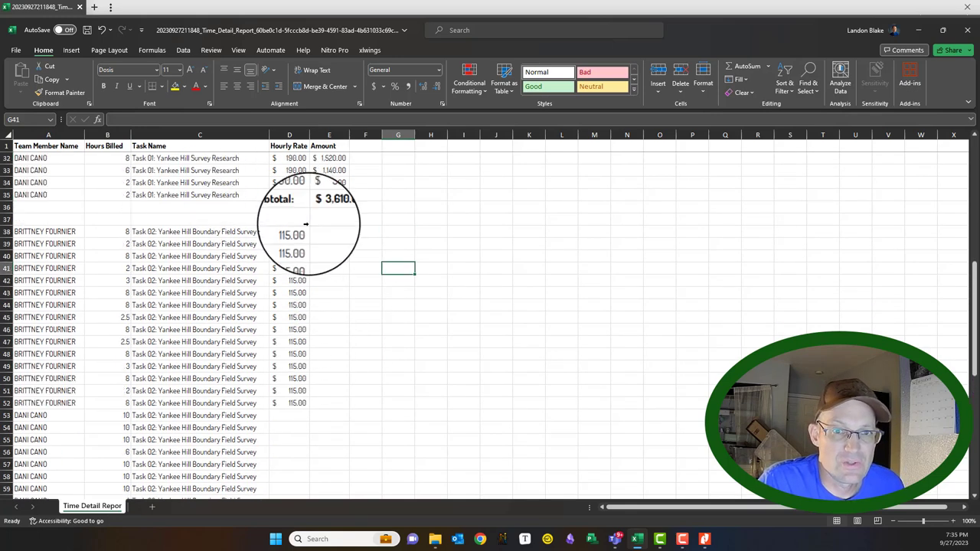
scroll(304, 210, up, 8)
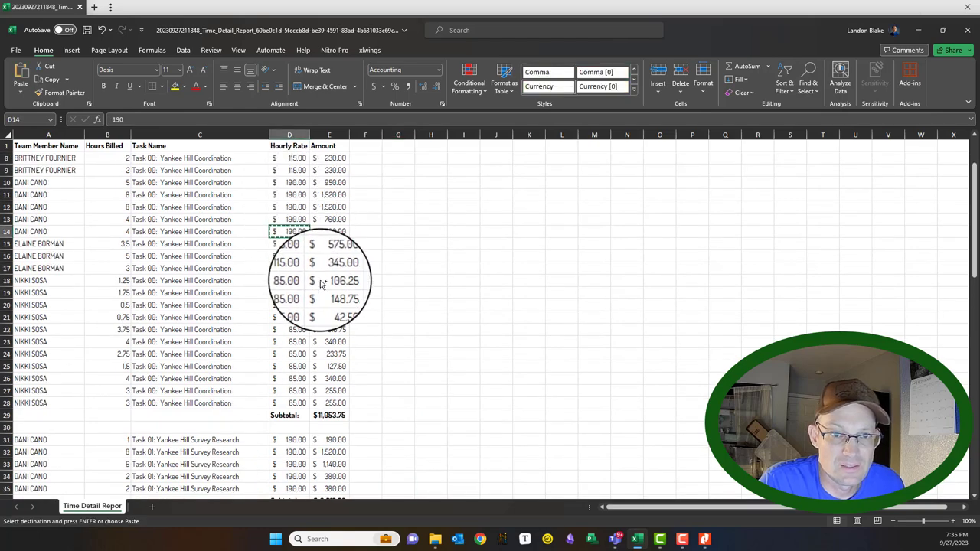
scroll(337, 272, down, 10)
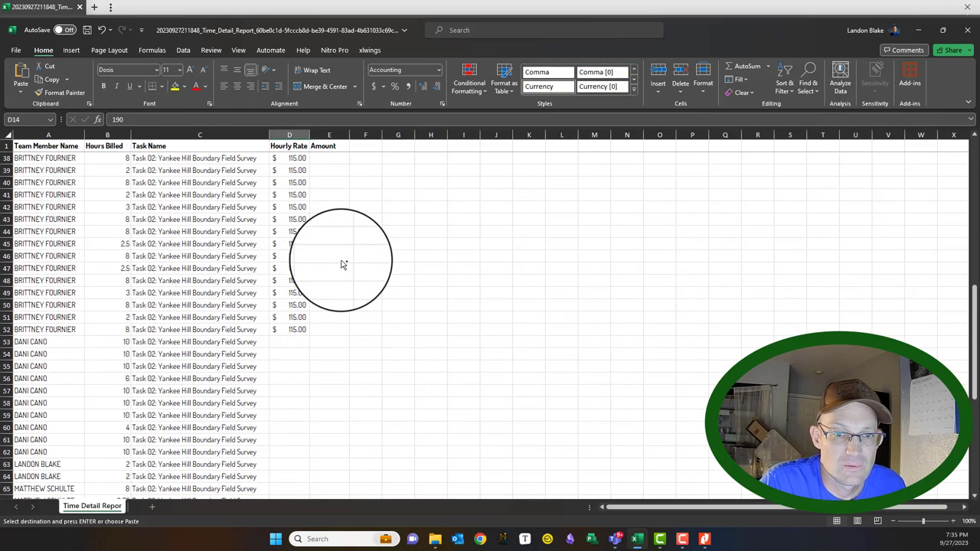
scroll(342, 264, down, 2)
drag(290, 276, 291, 376)
key(ctrl+v)
Enter hourly rates of 225 in D63:D64, 115 in D65:D67 and 190 in D68, and apply the accounting format to D63:D68
click(293, 394)
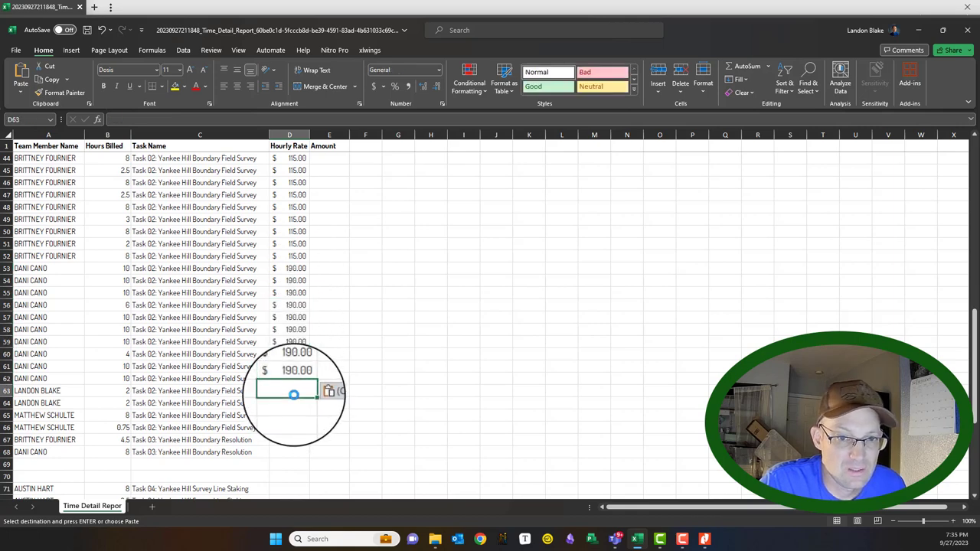
scroll(293, 394, up, 14)
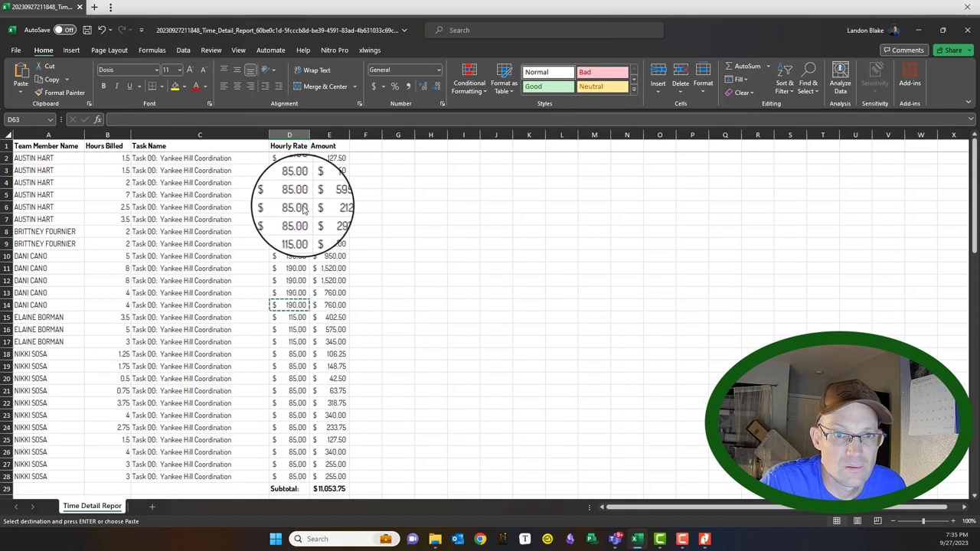
scroll(307, 222, down, 9)
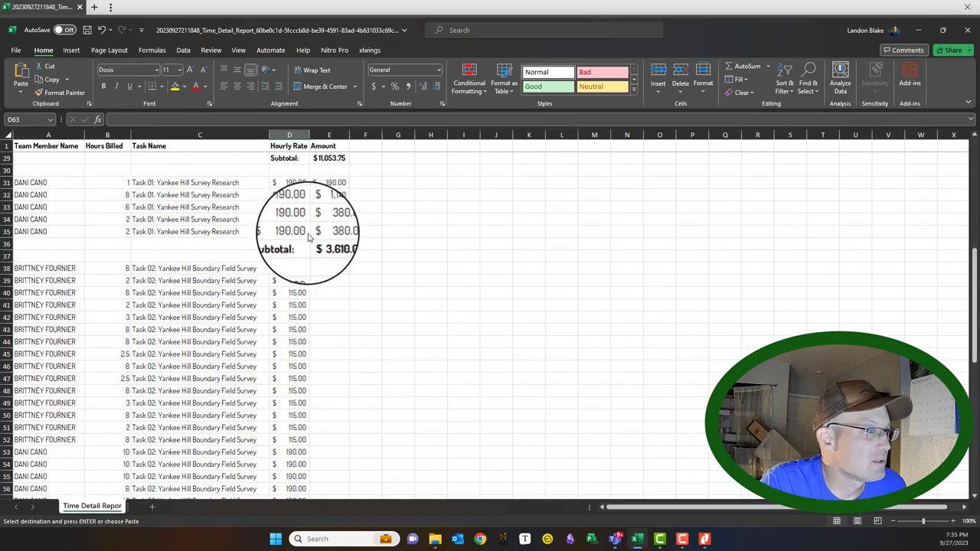
scroll(309, 239, down, 9)
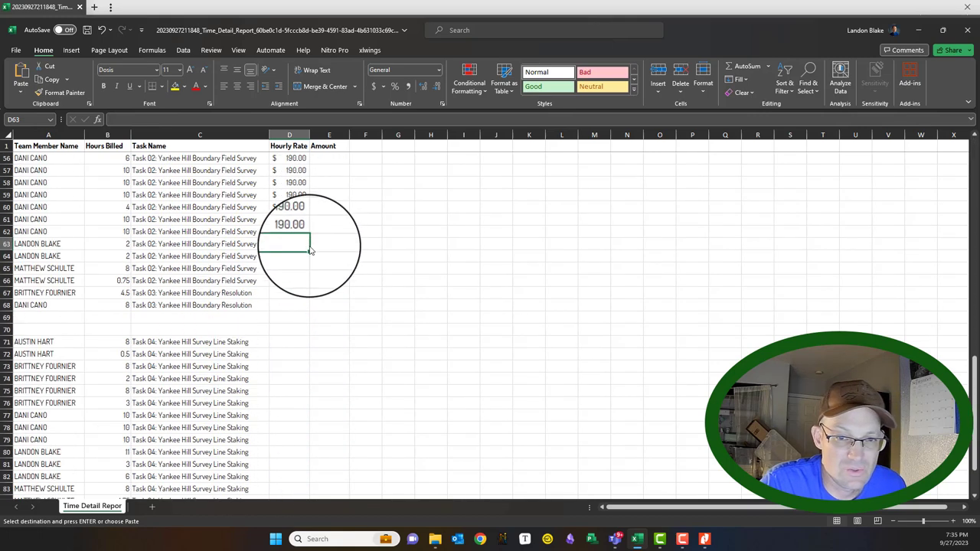
text(225)
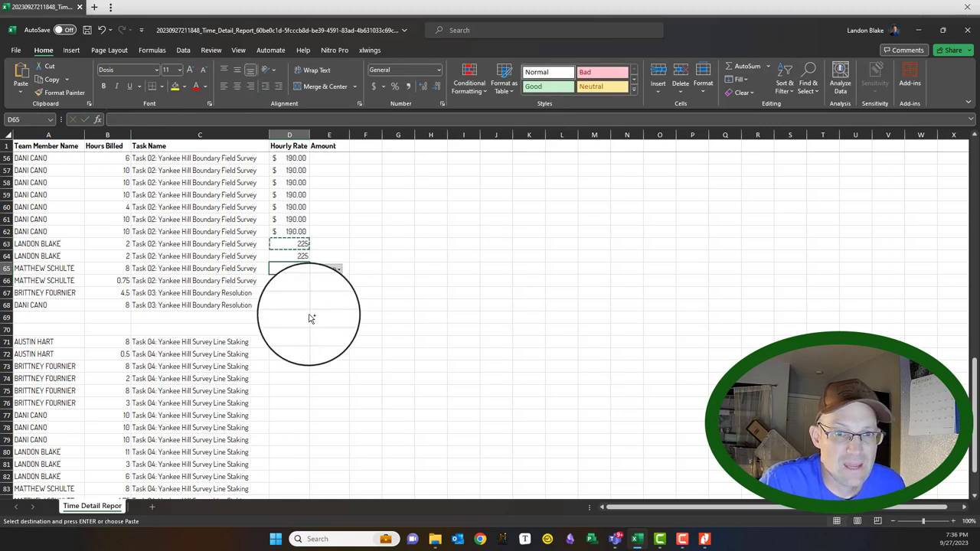
text(115)
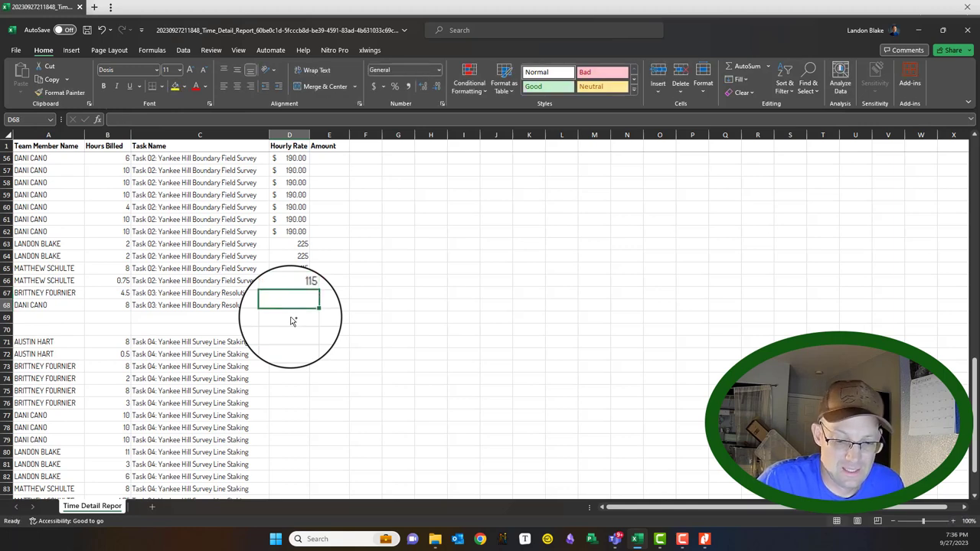
key(Return)
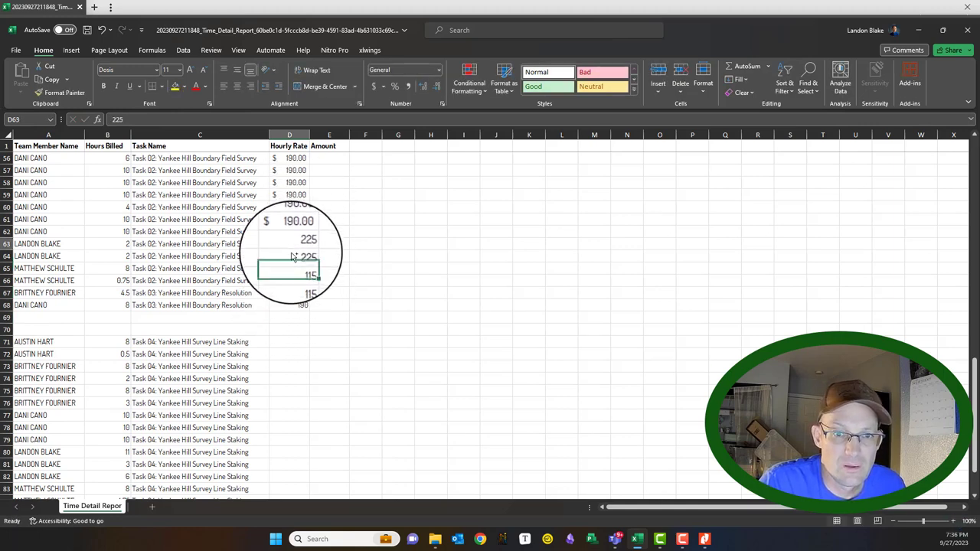
drag(291, 257, 290, 305)
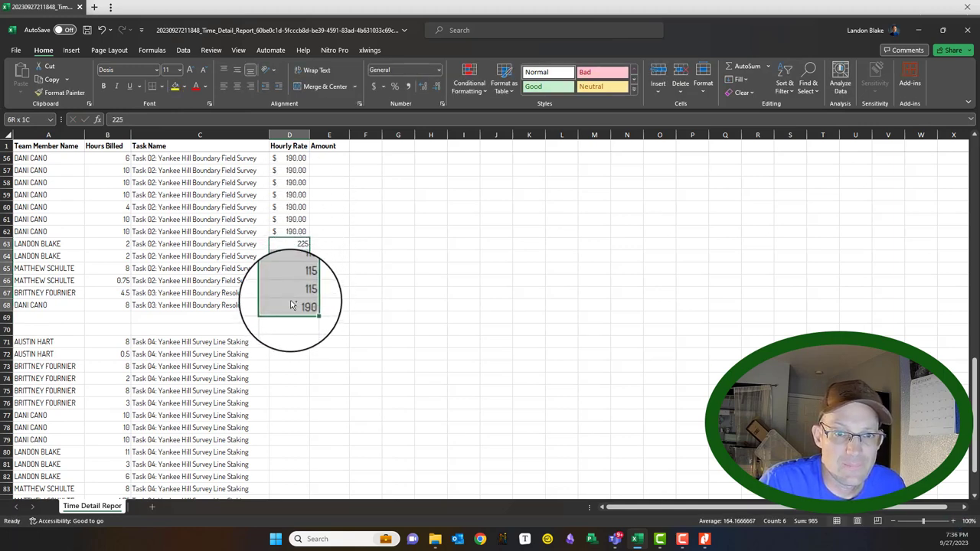
click(375, 85)
Copy the amount formula from E35 into E38:E68 for the Task 02 and Task 03 rows
scroll(348, 321, up, 4)
click(344, 262)
scroll(342, 249, up, 4)
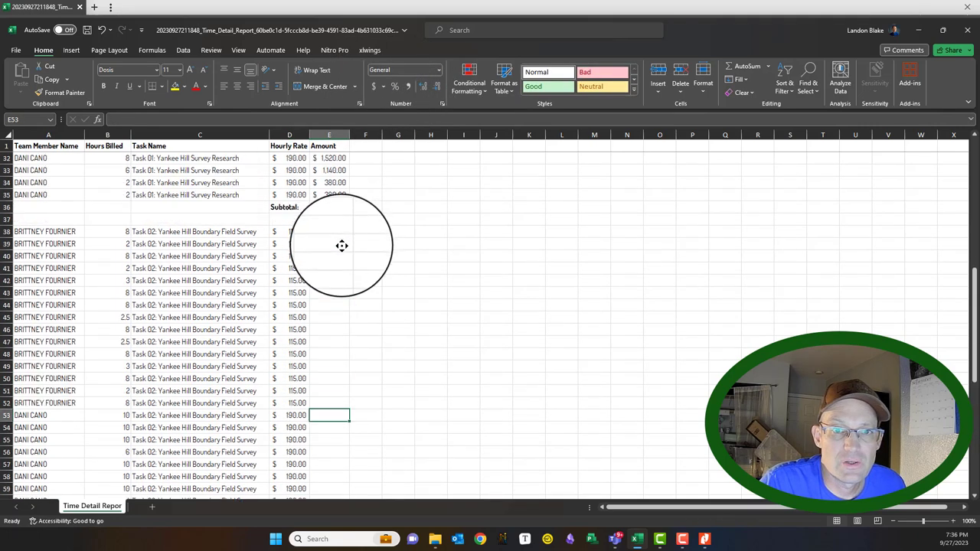
click(337, 195)
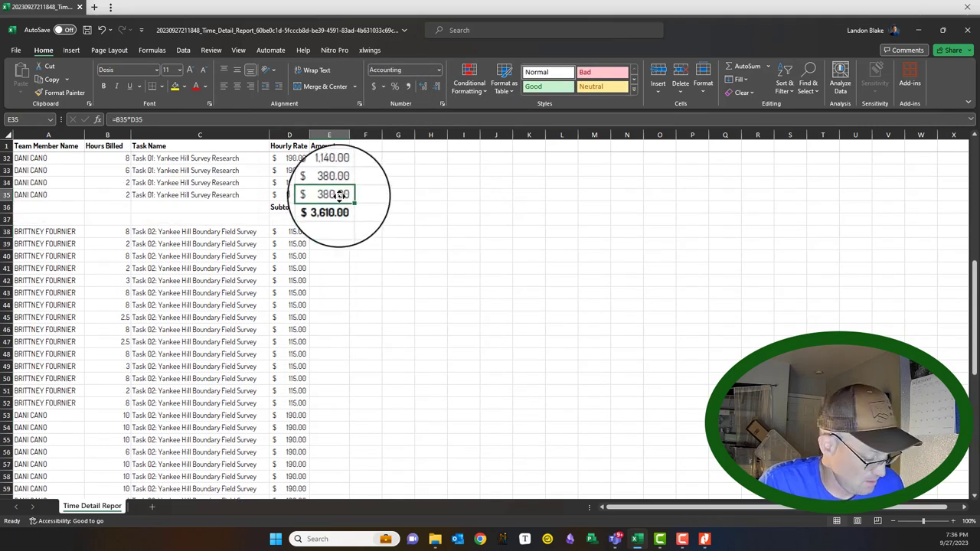
key(ctrl+c)
scroll(330, 234, down, 3)
scroll(328, 196, up, 2)
drag(328, 196, 328, 469)
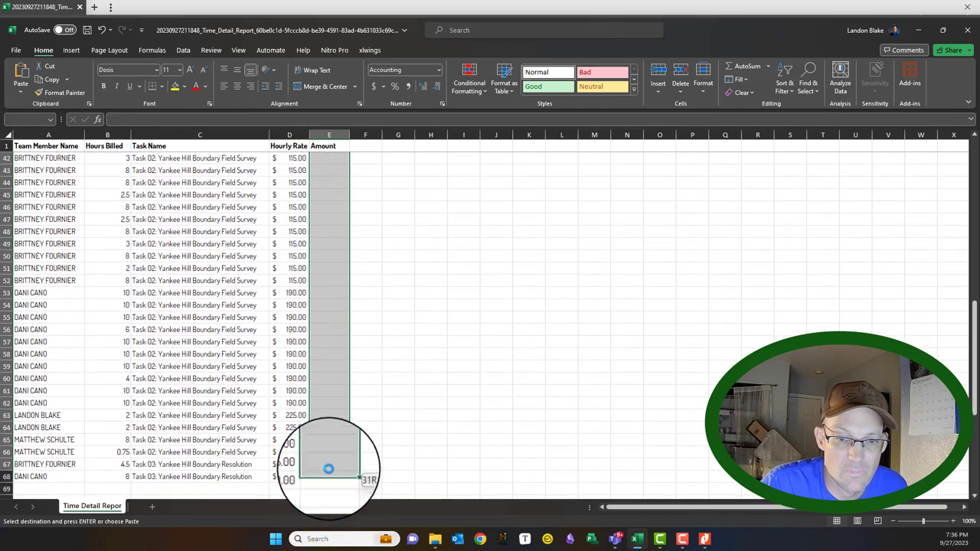
key(ctrl+v)
click(434, 394)
scroll(433, 394, down, 3)
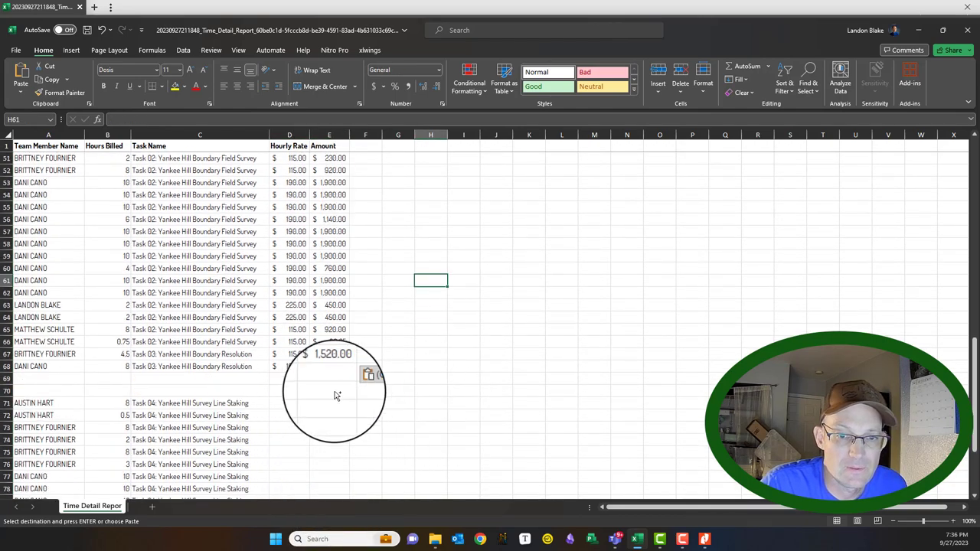
Copy the subtotal label and formula from D36:E36 to D69:E69 below the Task 03 rows
scroll(334, 391, up, 9)
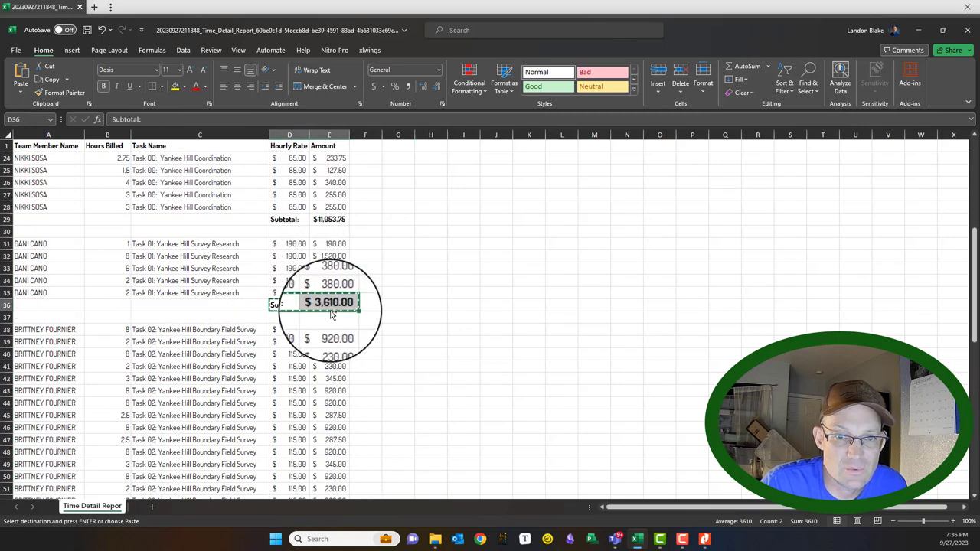
scroll(334, 317, down, 10)
click(332, 341)
key(ctrl+v)
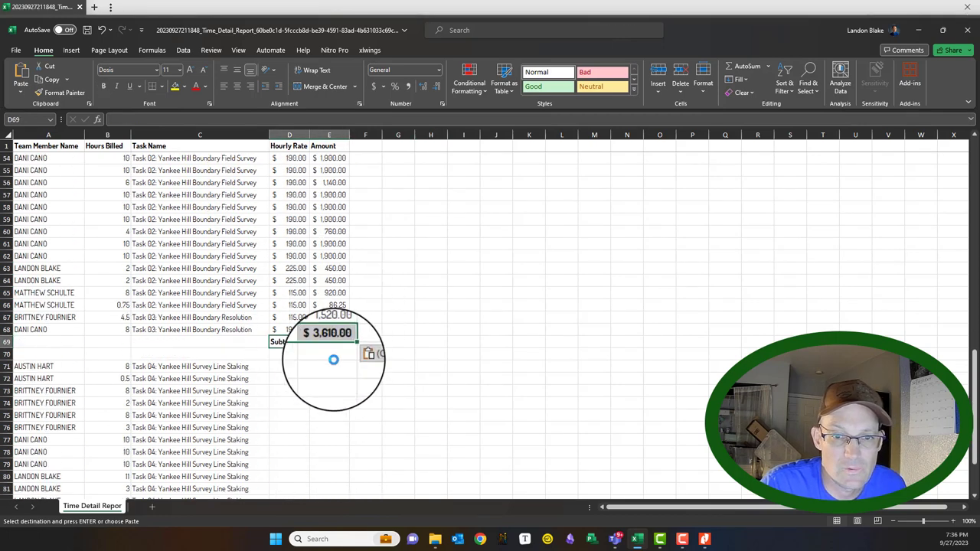
key(Down)
key(Down)
Correct the subtotal formula in E69 to sum E38:E68
click(331, 342)
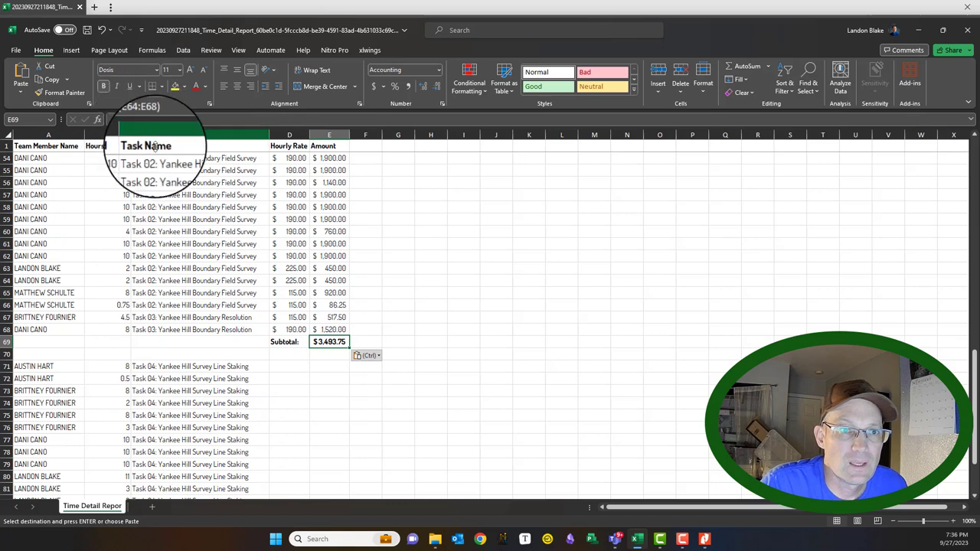
scroll(461, 307, up, 4)
scroll(461, 306, up, 3)
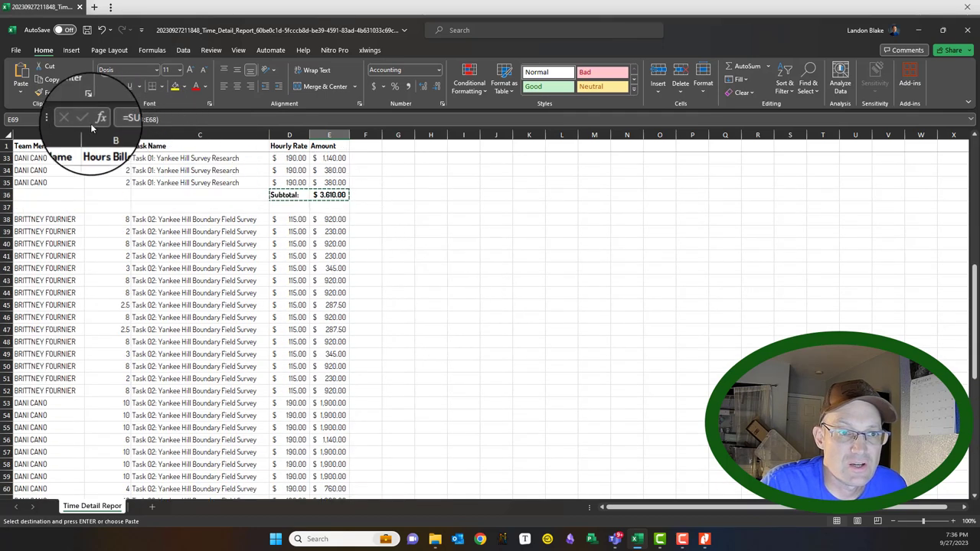
double_click(136, 119)
text(E3)
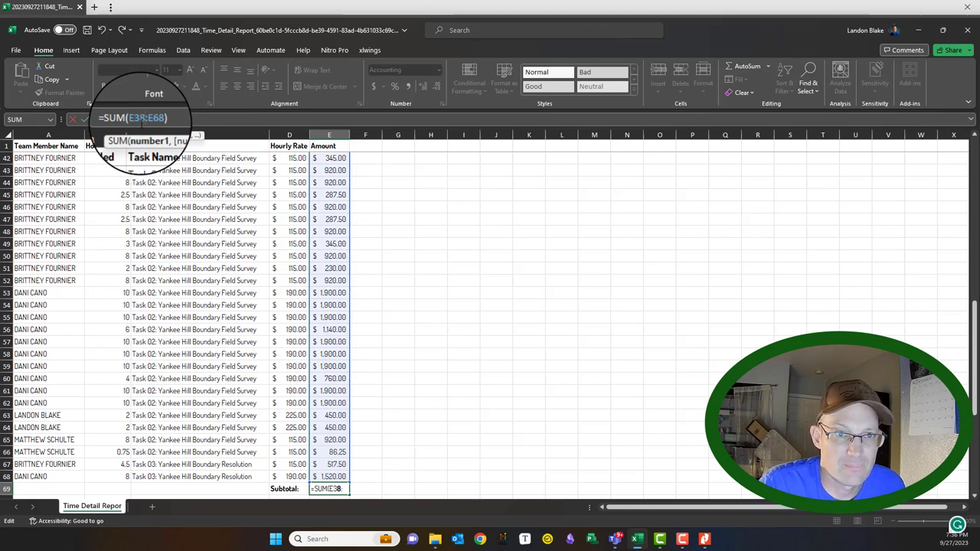
text(8)
key(Return)
scroll(330, 460, up, 5)
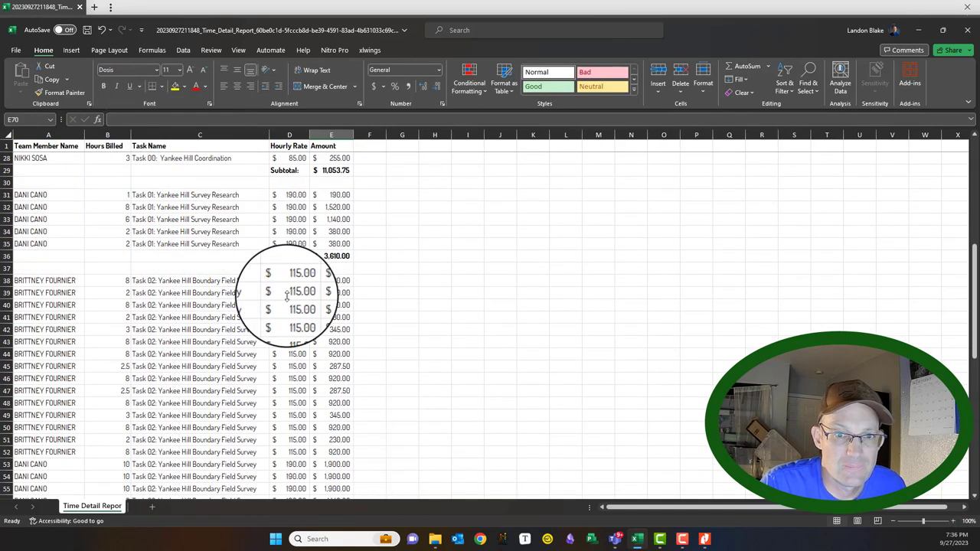
Enter hourly rates of 85 in D71:D72 and 115 in D73:D76 for the first Task 04 rows
scroll(288, 297, down, 14)
scroll(296, 350, up, 2)
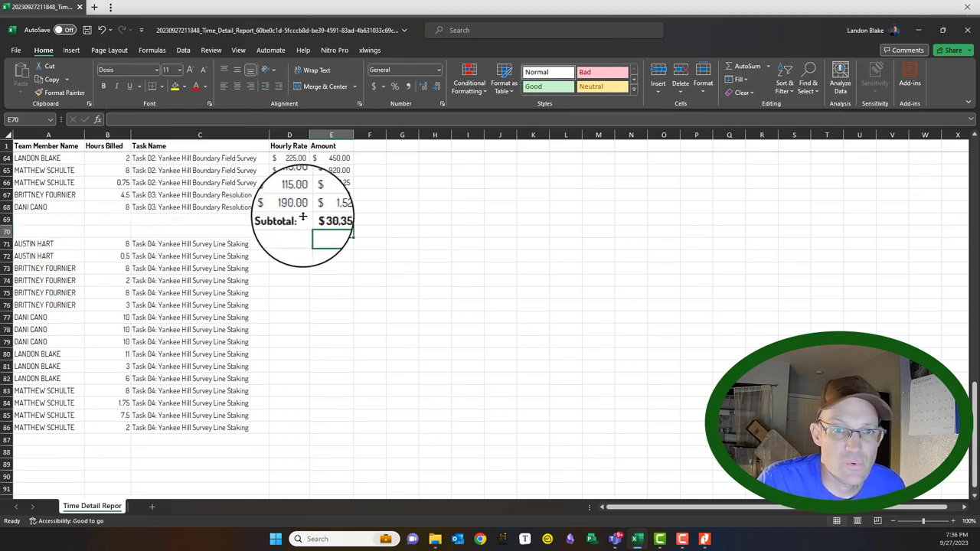
click(164, 280)
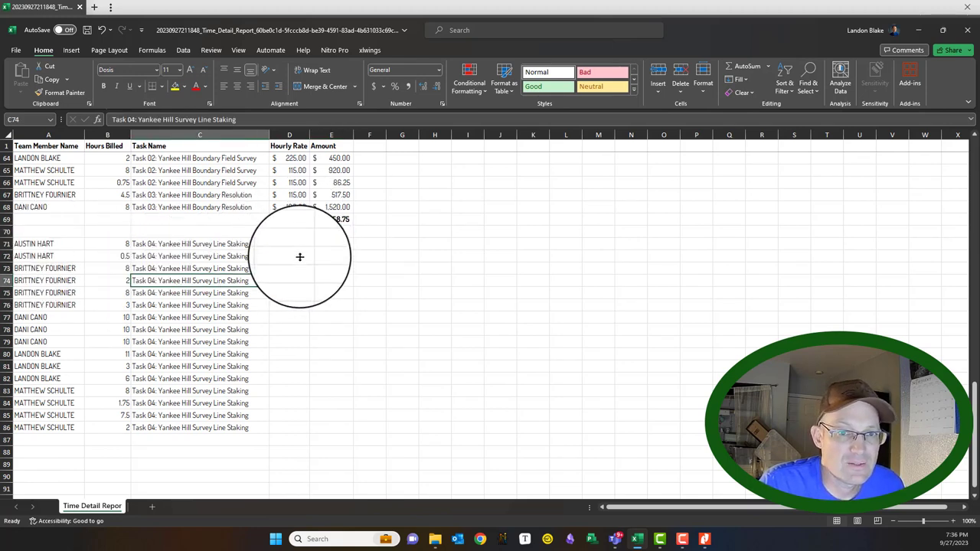
click(292, 248)
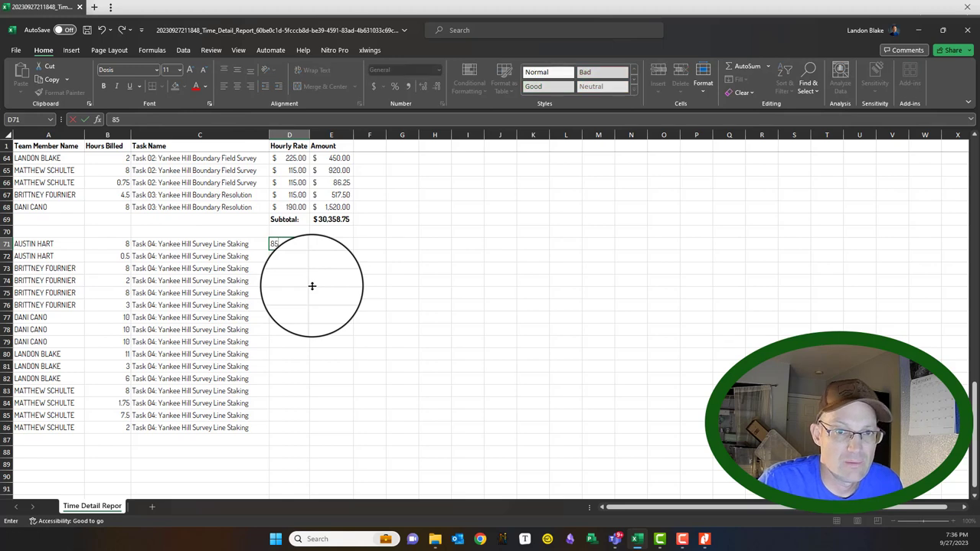
key(Return)
key(Return)
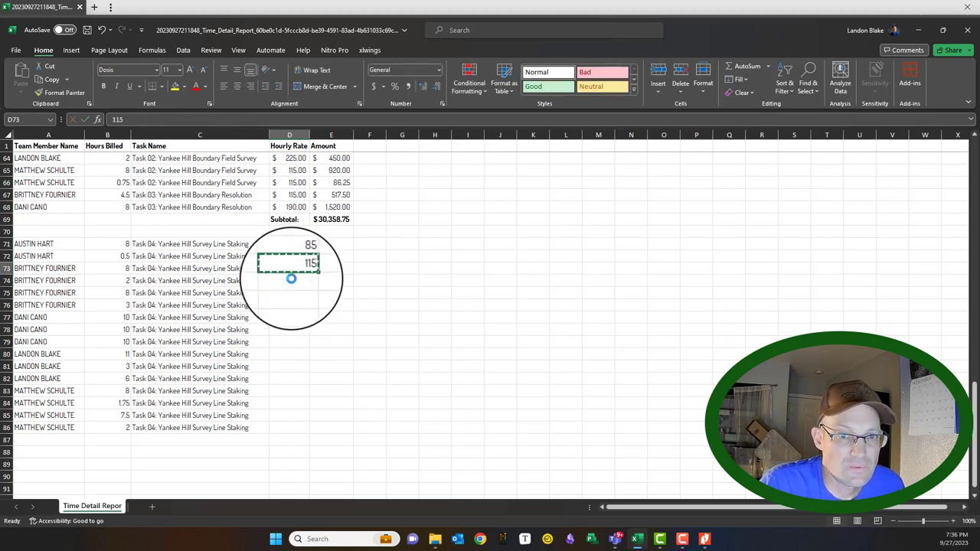
drag(291, 279, 296, 320)
key(ctrl+v)
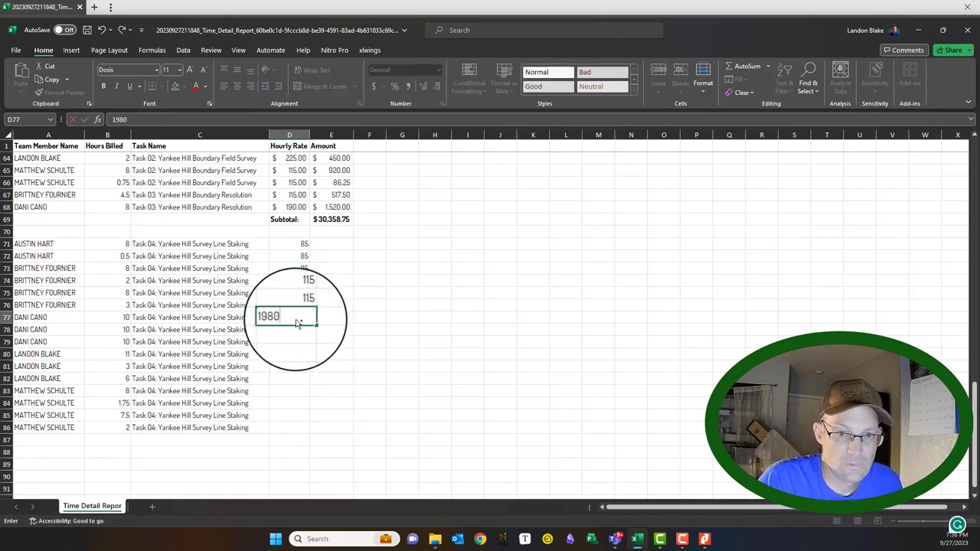
Enter an hourly rate of 190 in D77 and copy it into D78:D79
click(297, 322)
text(190)
key(Return)
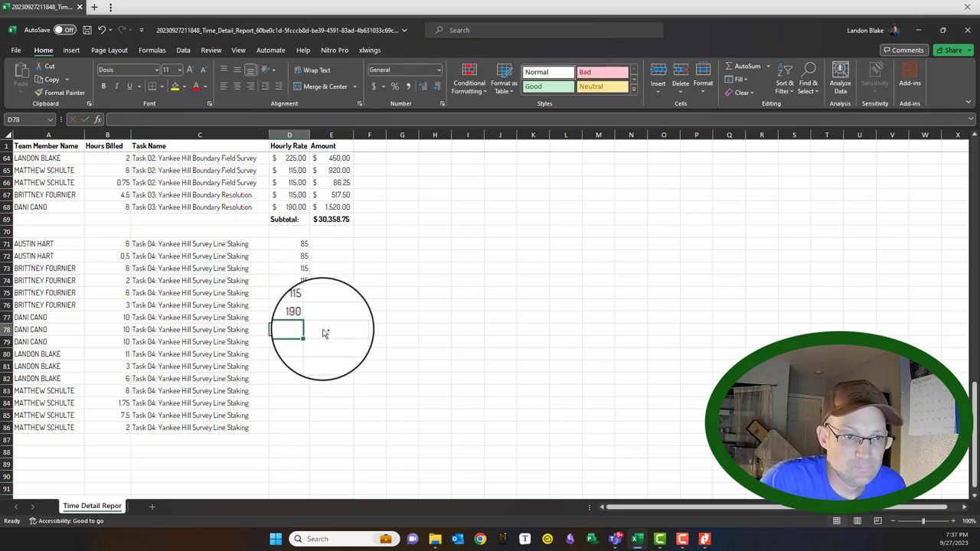
drag(294, 333, 295, 343)
key(ctrl+v)
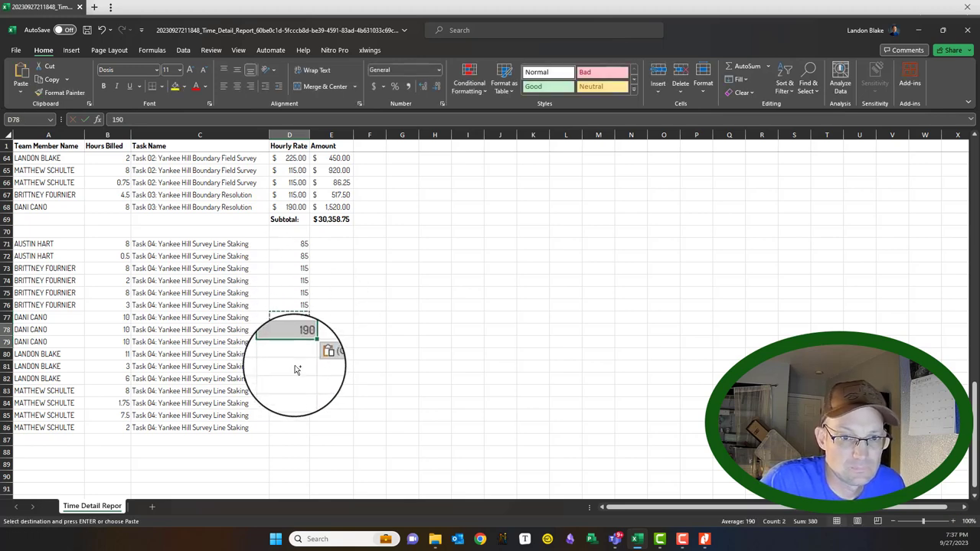
Enter hourly rates of 225 in D80:D82 and 115 in D83:D86 for the remaining Task 04 rows
click(297, 356)
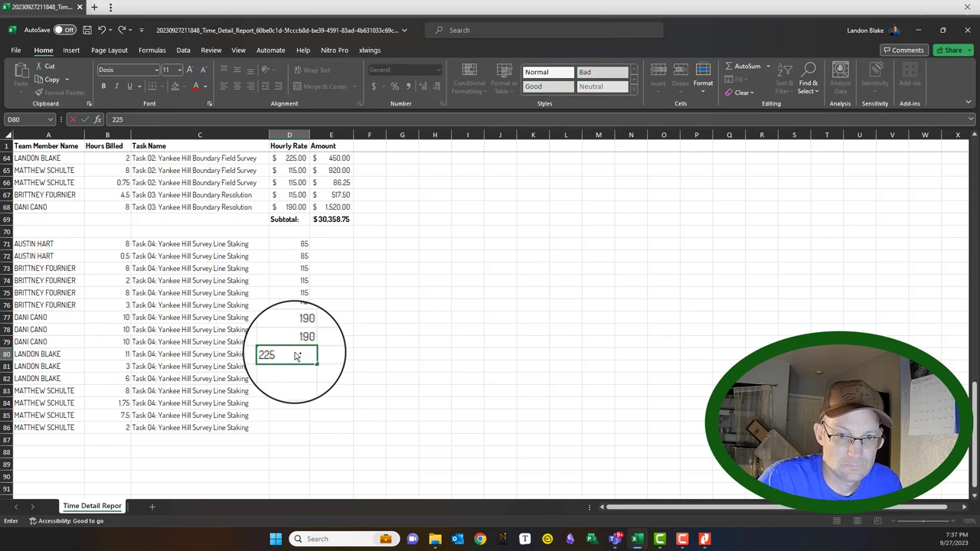
key(Return)
click(292, 373)
key(Escape)
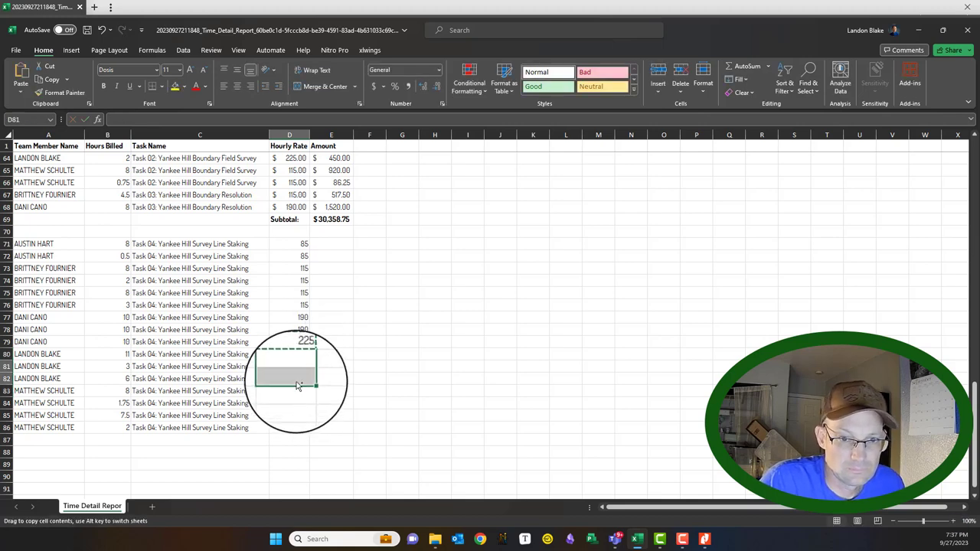
key(ctrl+c)
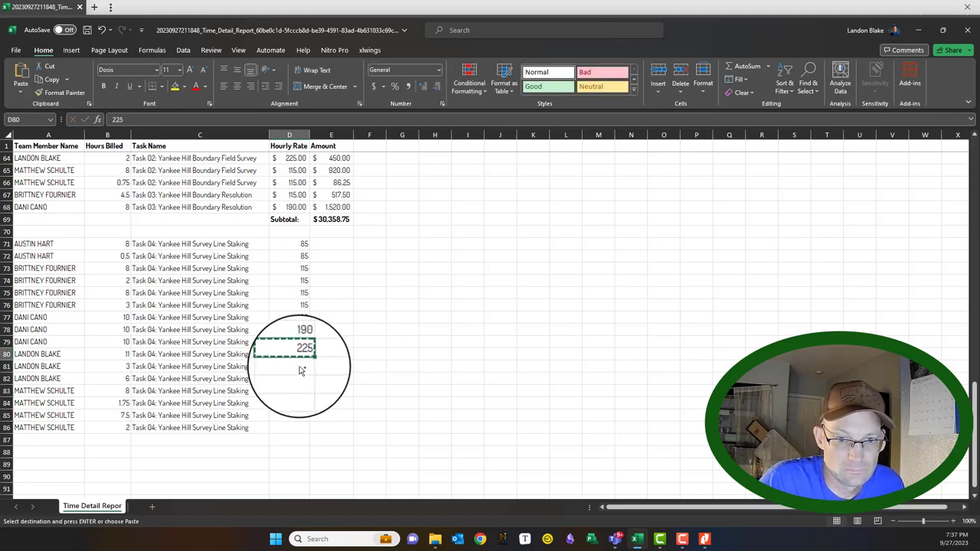
drag(297, 366, 296, 381)
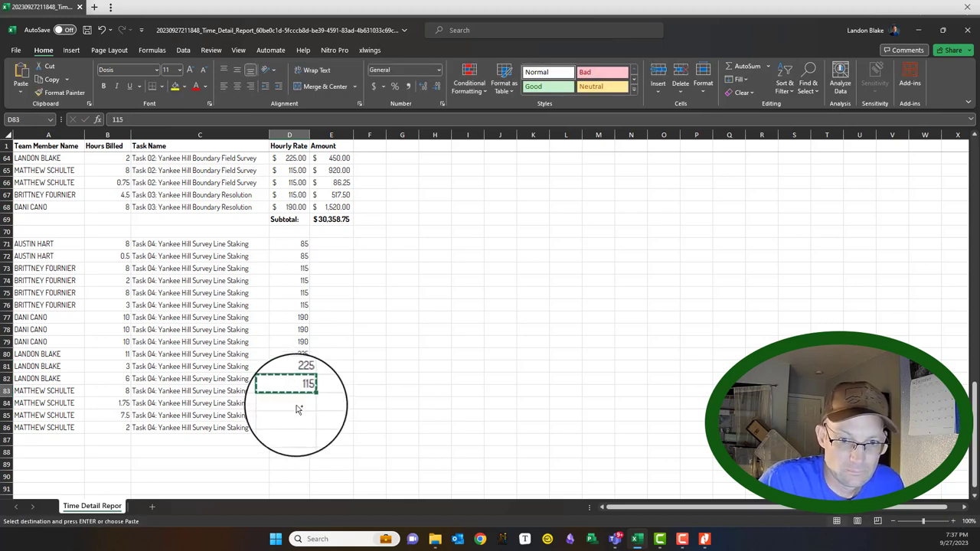
drag(298, 409, 298, 435)
key(ctrl+v)
Format the Task 04 hourly rates in D71:D86 in the Accounting dollar format
click(288, 246)
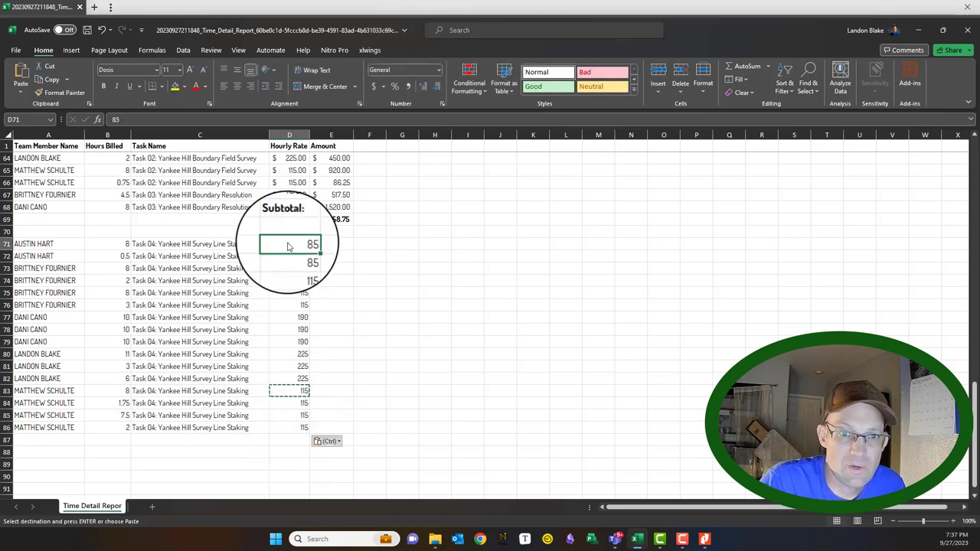
drag(289, 246, 291, 427)
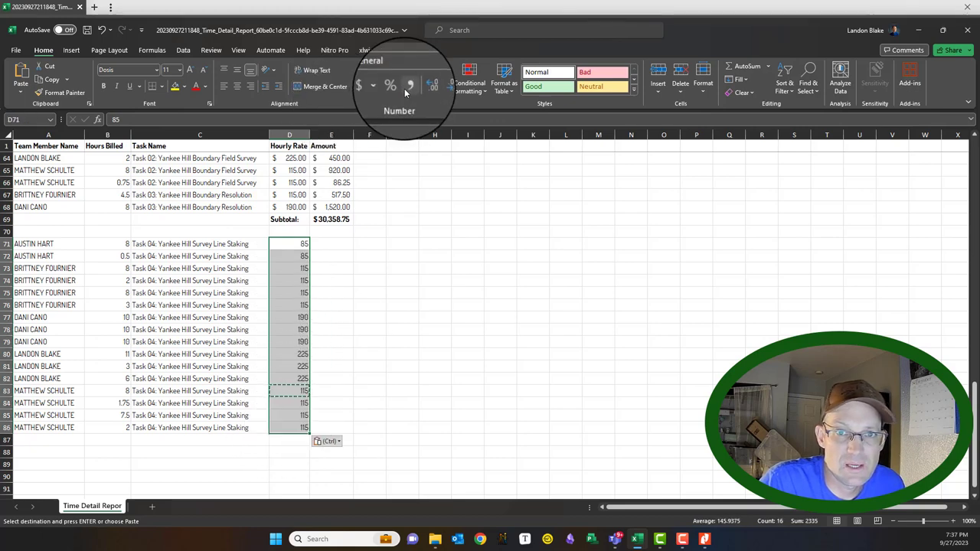
click(375, 87)
Copy the amount formula from E68 into E71:E86 for the Task 04 rows
click(330, 207)
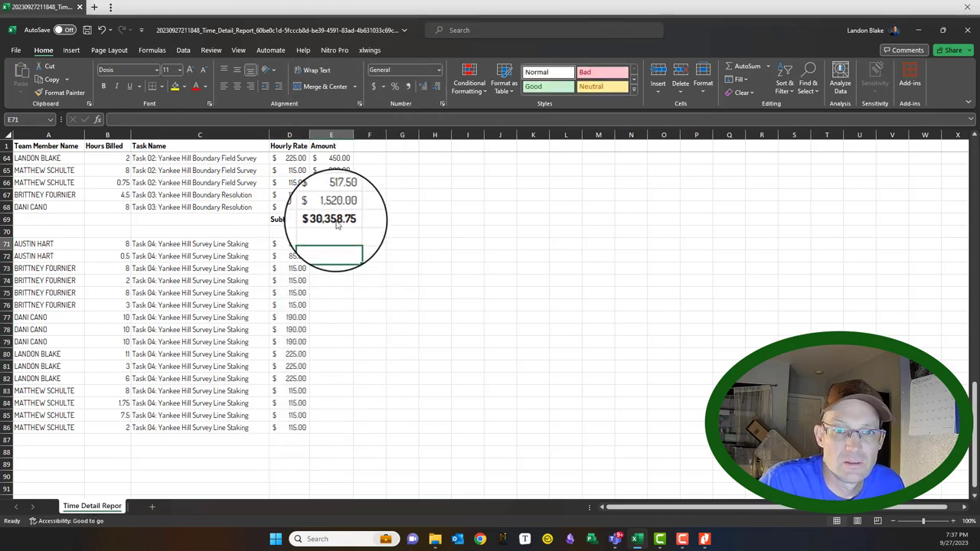
key(ctrl+c)
drag(330, 247, 334, 422)
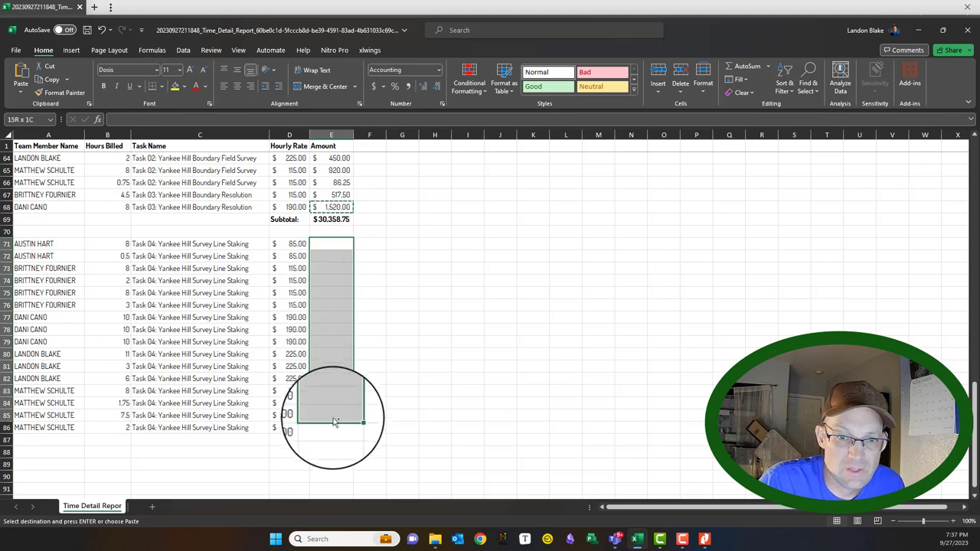
key(ctrl+v)
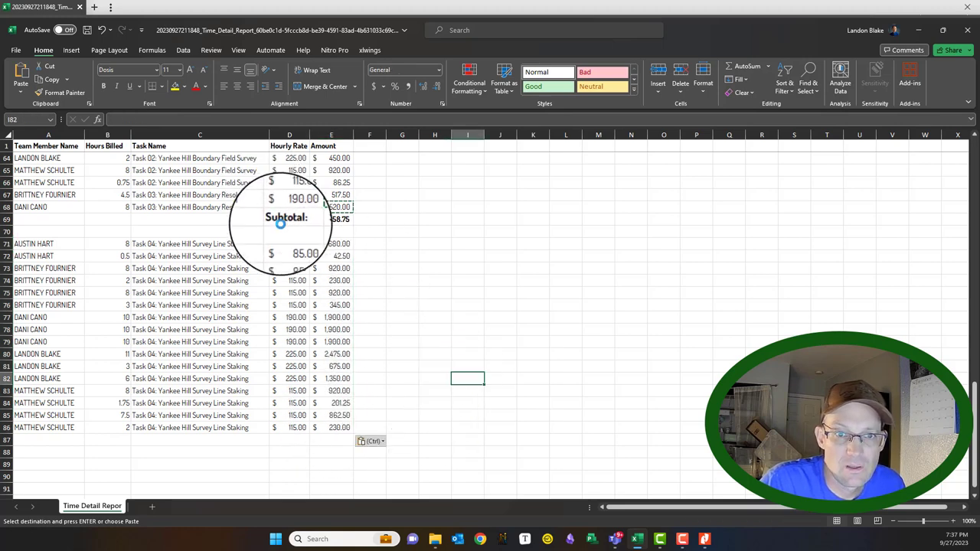
Copy the subtotal label and formula from D69:E69 to D87:E87 below the Task 04 rows
drag(285, 220, 319, 221)
key(ctrl+c)
click(287, 439)
key(ctrl+v)
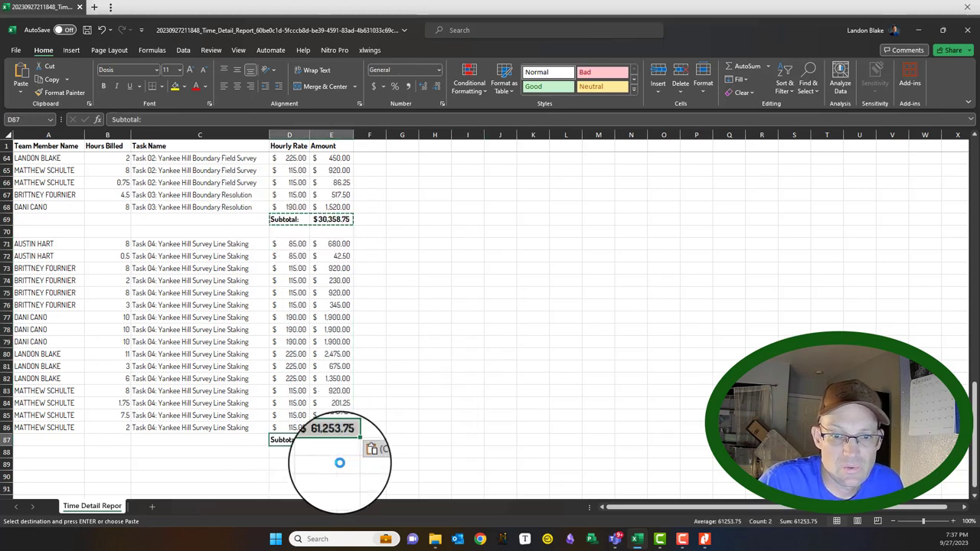
Correct the Task 04 subtotal formula in E87 to sum E71:E86
click(330, 464)
click(332, 439)
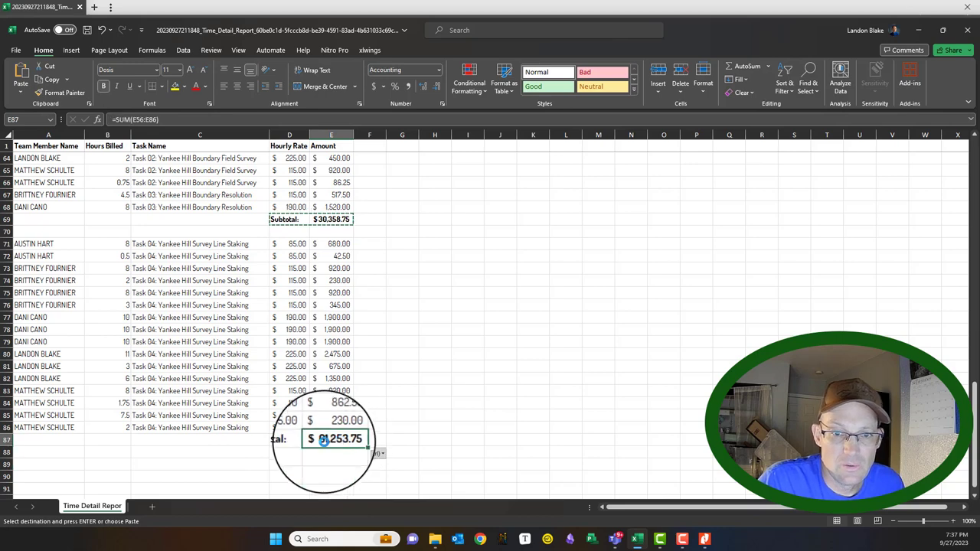
click(142, 119)
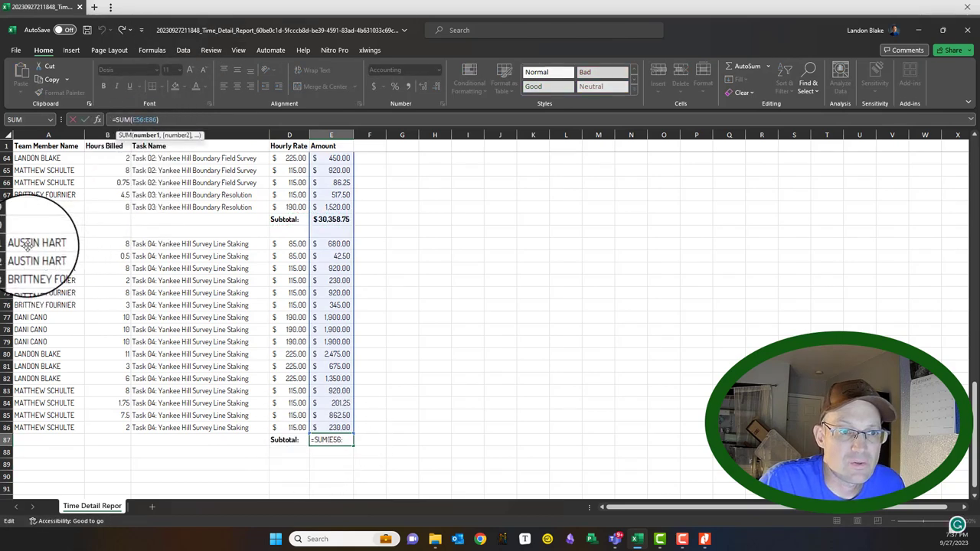
text(E71)
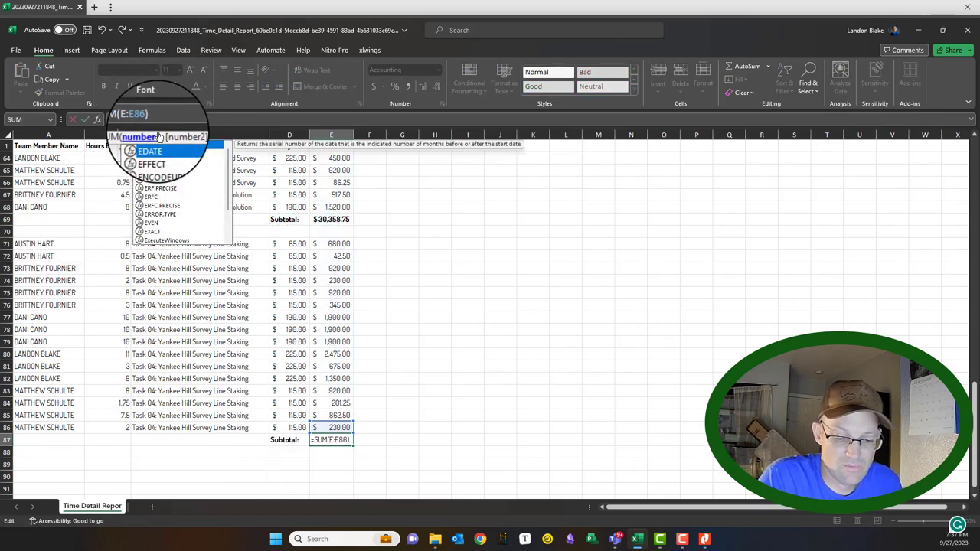
key(Return)
Enter the label "Grand Total:" in D89 and make it bold
scroll(409, 284, up, 20)
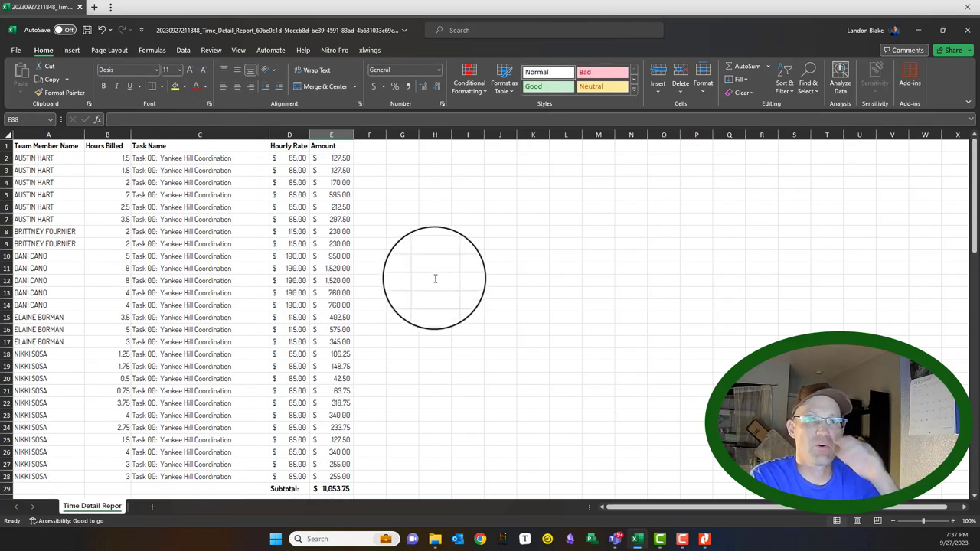
scroll(435, 279, down, 20)
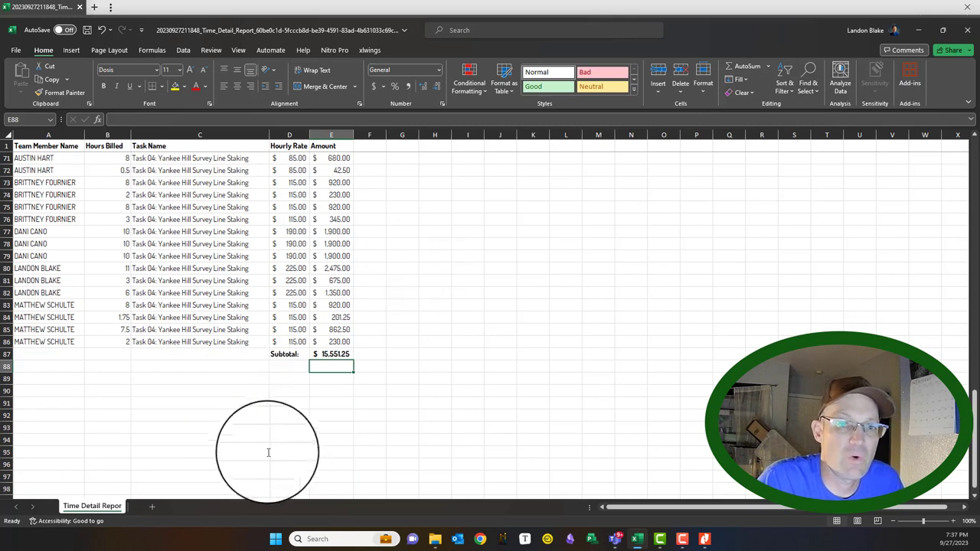
click(289, 379)
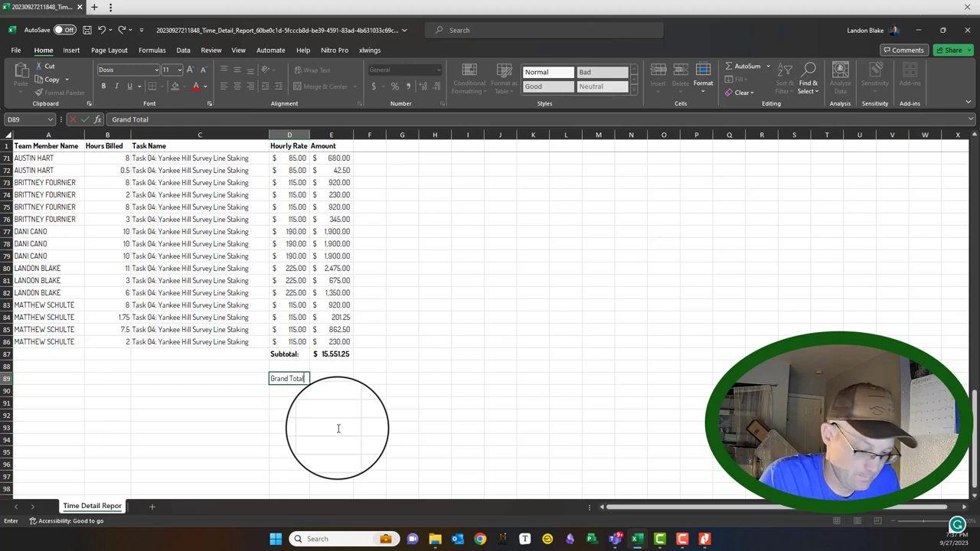
key(Return)
click(289, 379)
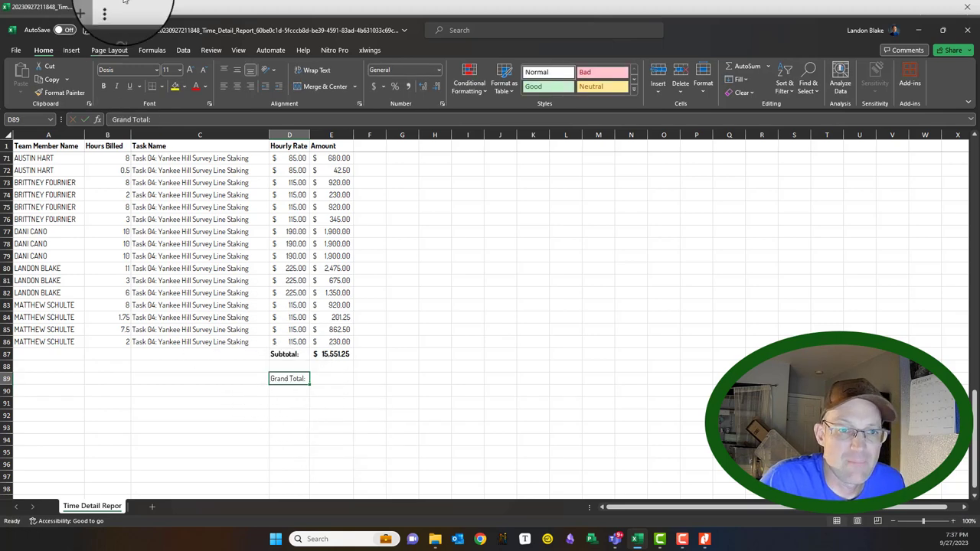
click(104, 86)
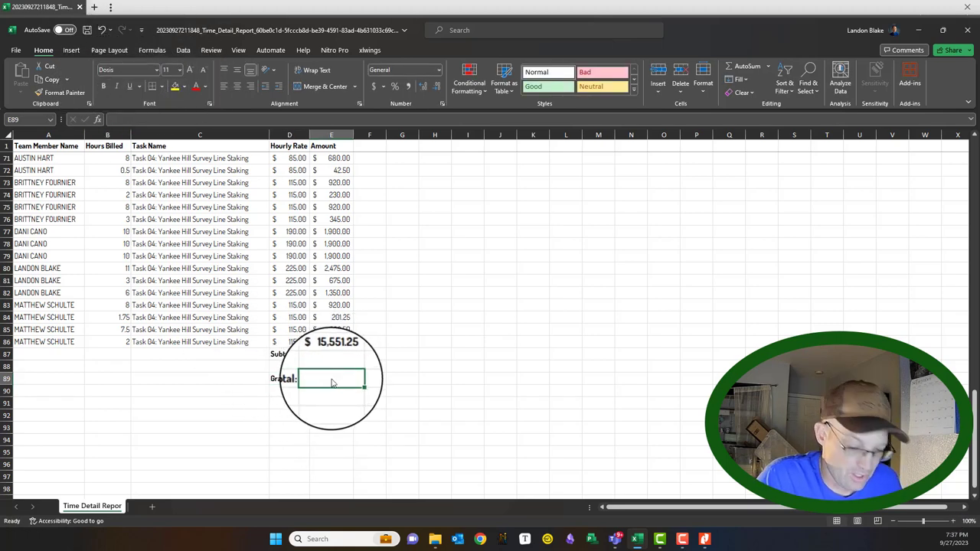
Enter a grand total formula in E89 that sums the four task subtotals: =SUM(E29,E36,E69,E87)
text(=)
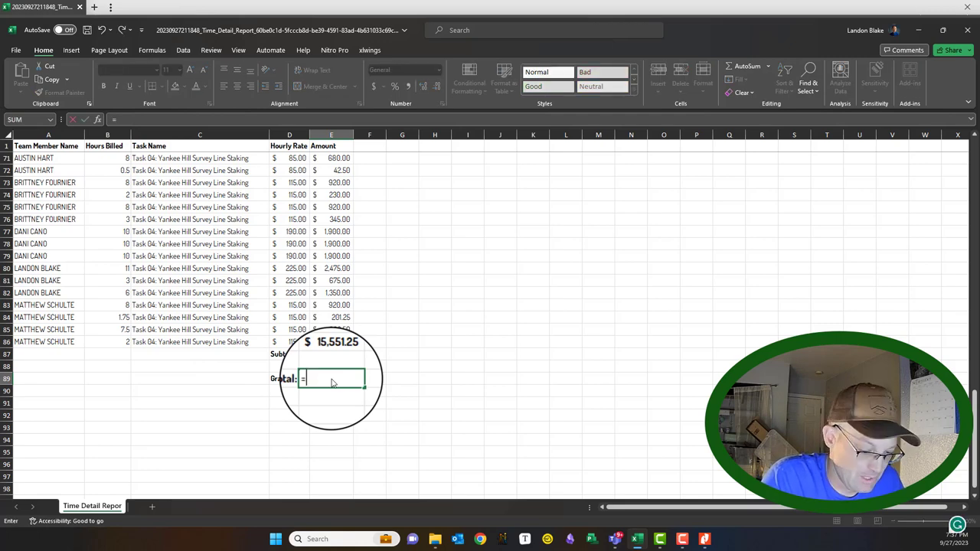
text(SUM)
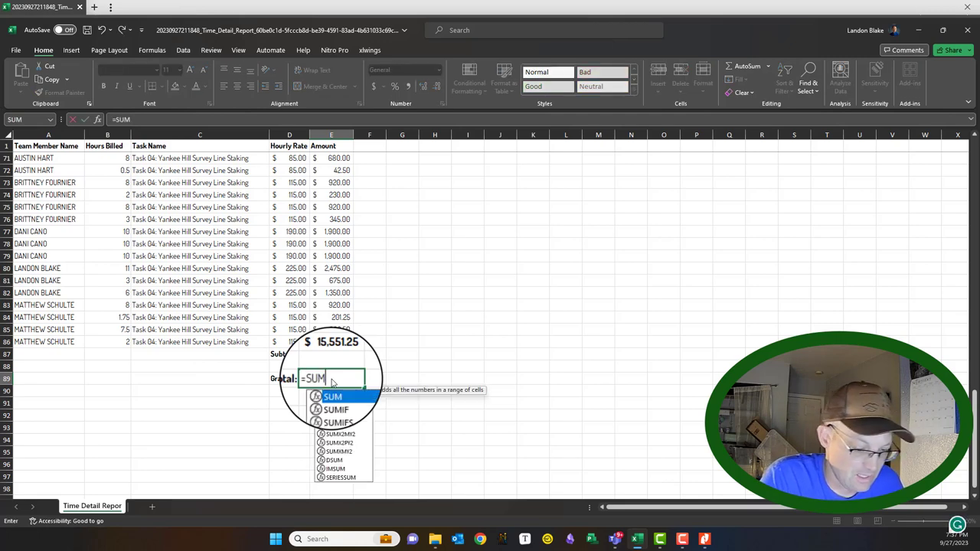
text(()
scroll(348, 237, up, 12)
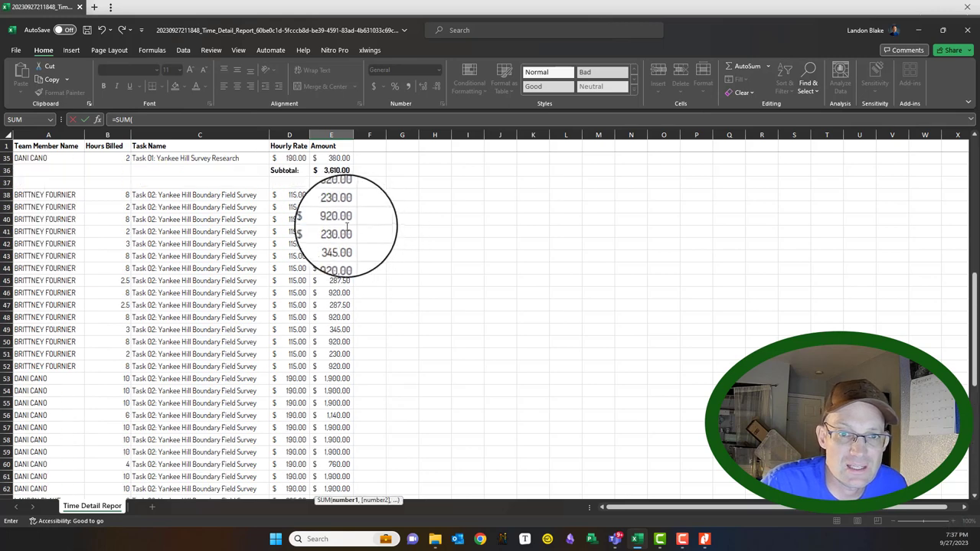
scroll(347, 228, up, 11)
scroll(357, 239, down, 5)
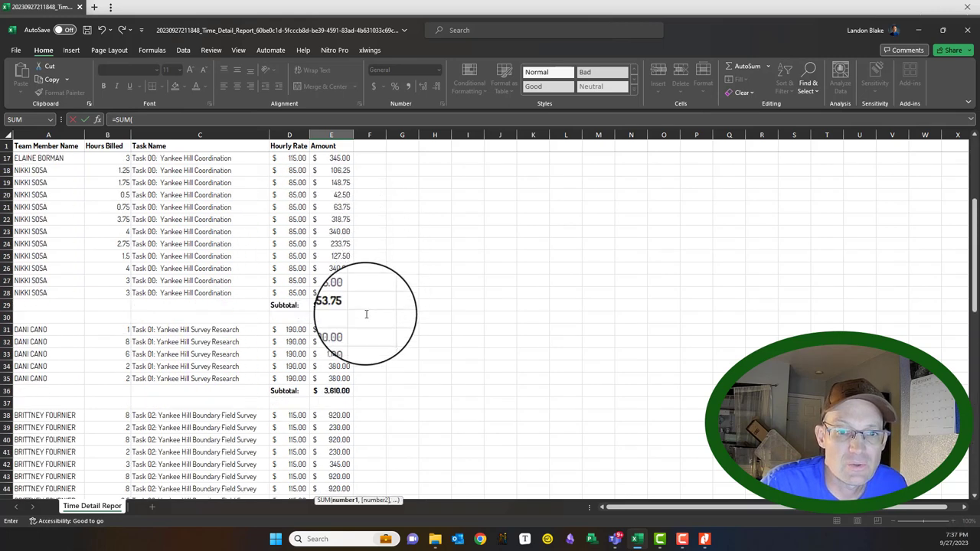
scroll(340, 304, down, 4)
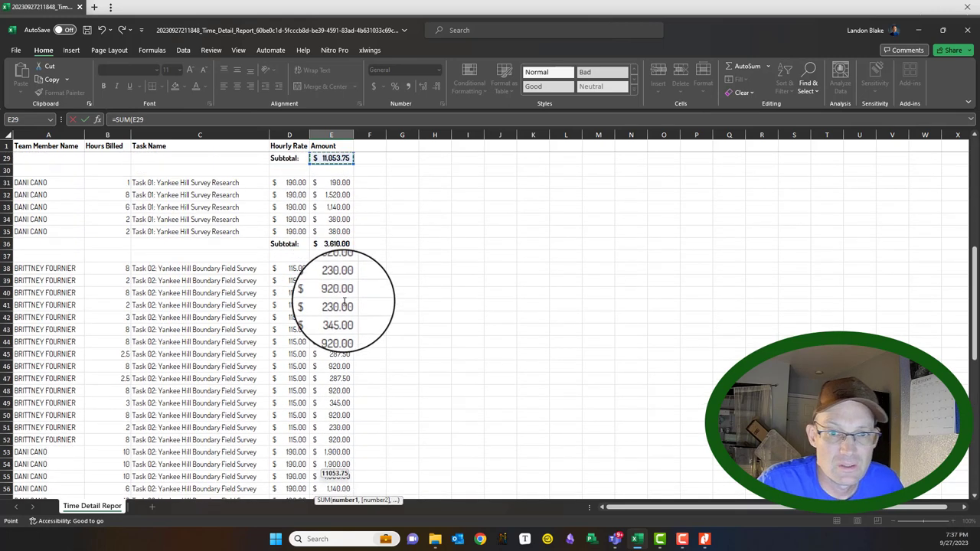
text(,)
click(331, 244)
text(,)
scroll(337, 276, down, 3)
scroll(333, 414, down, 5)
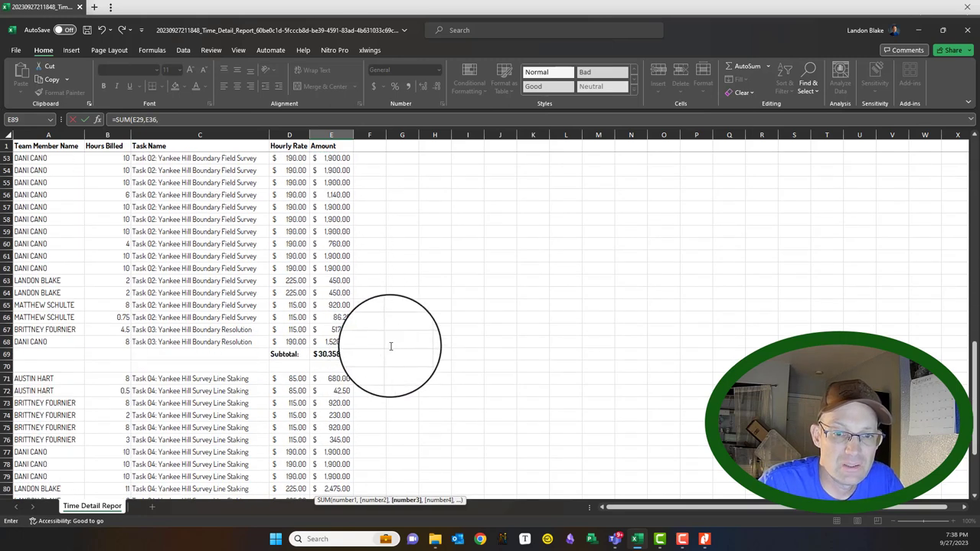
click(330, 354)
text(,)
scroll(383, 370, down, 5)
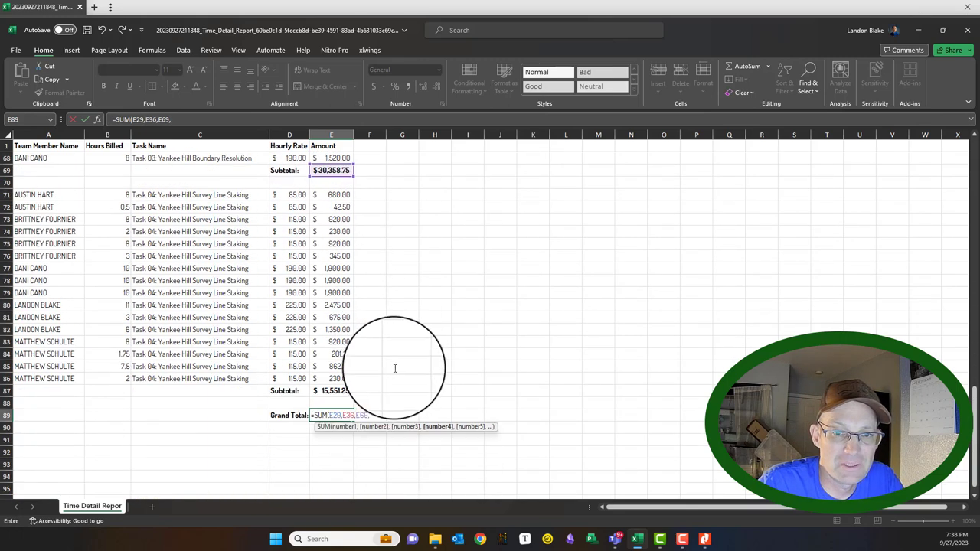
click(348, 390)
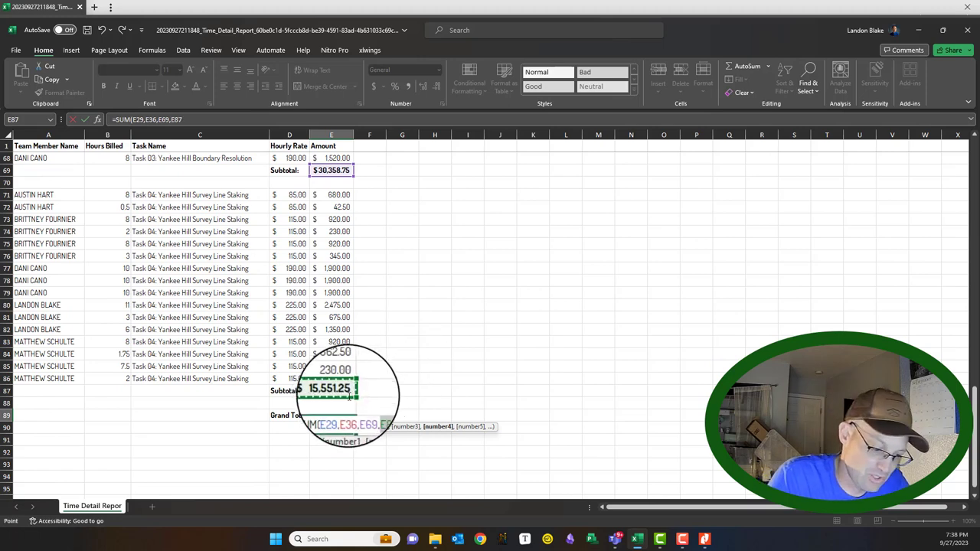
key(Return)
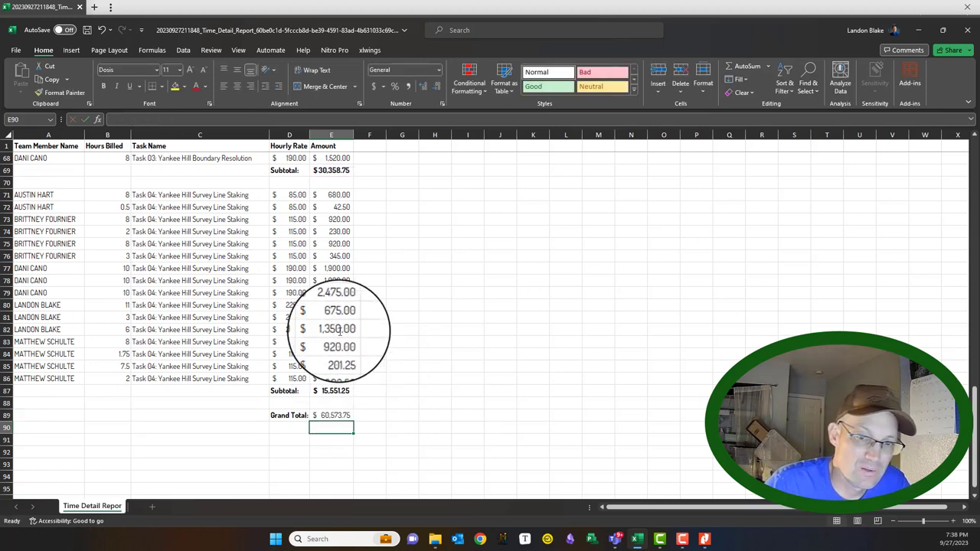
Make the grand total amount in E89 bold
click(330, 415)
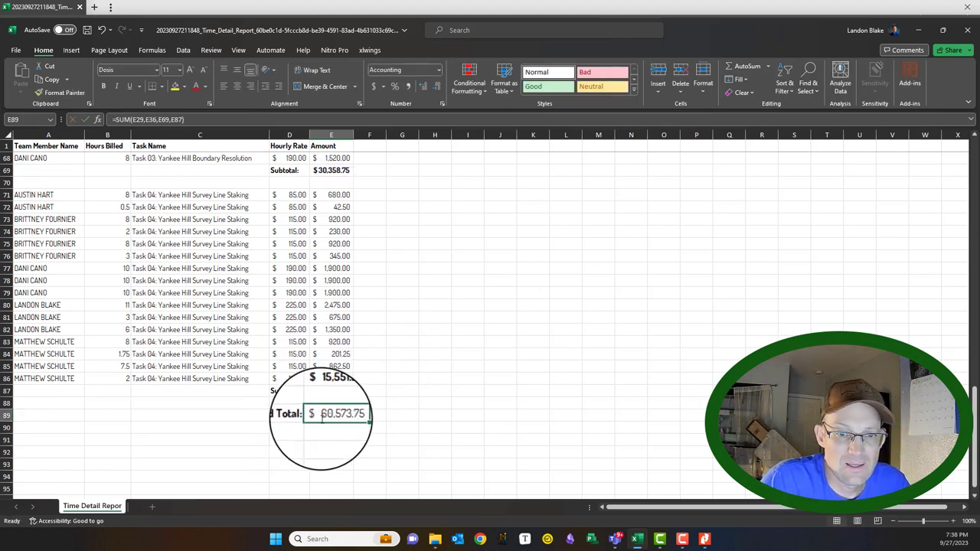
click(104, 86)
click(469, 427)
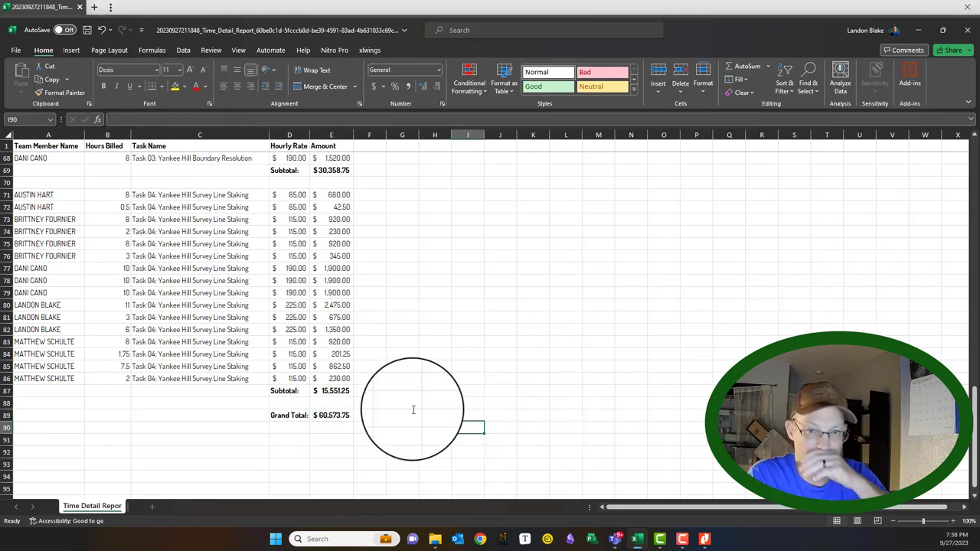
Rename the Time Detail Report worksheet as TDR
right_click(107, 501)
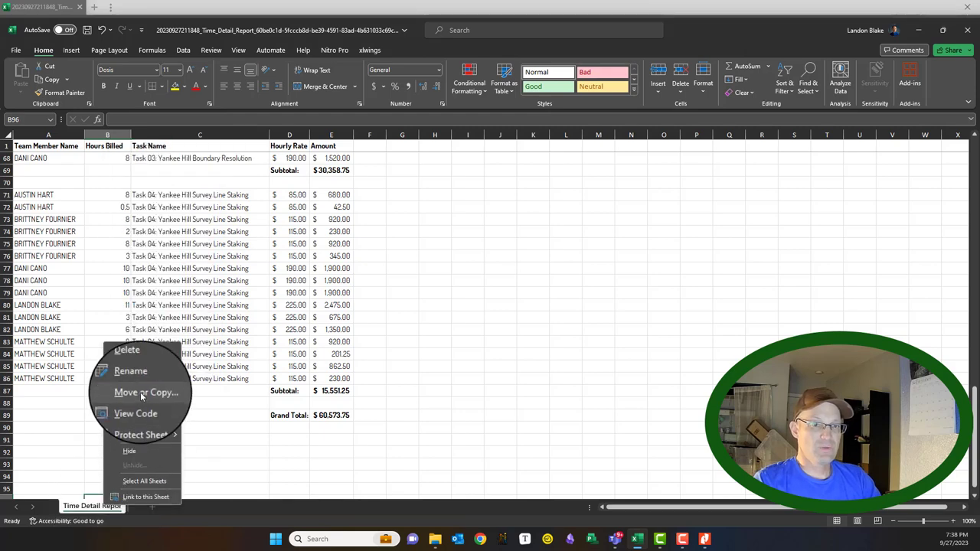
click(141, 381)
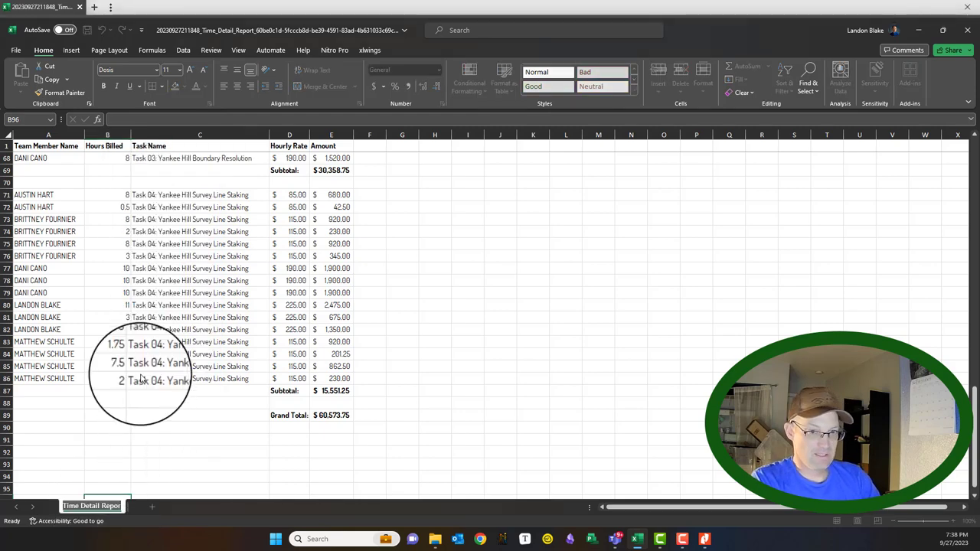
key(Return)
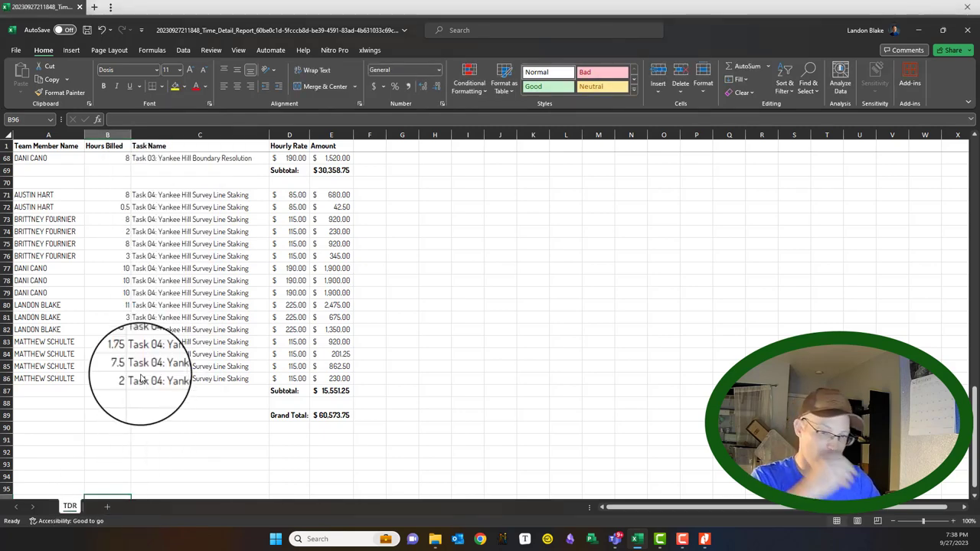
click(149, 427)
scroll(194, 405, up, 3)
scroll(203, 398, down, 3)
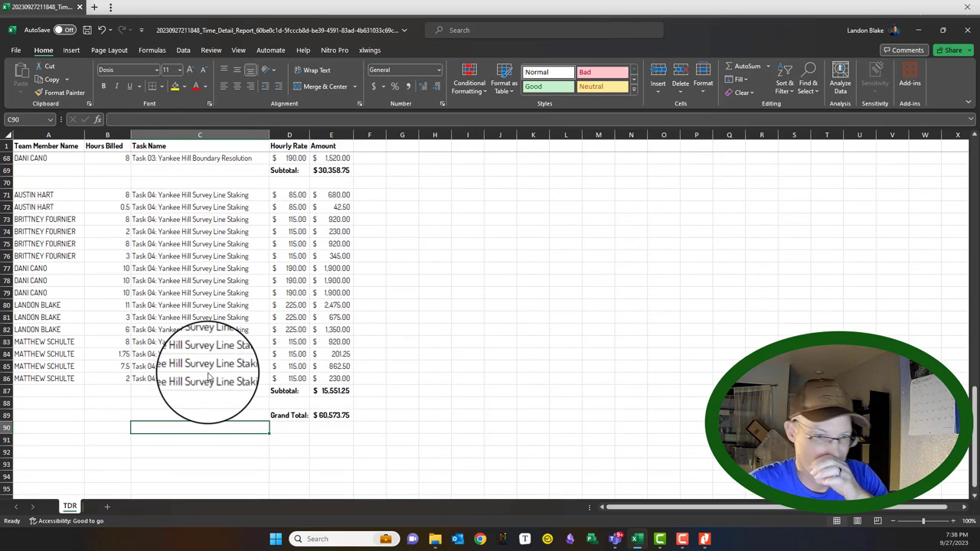
scroll(213, 393, down, 2)
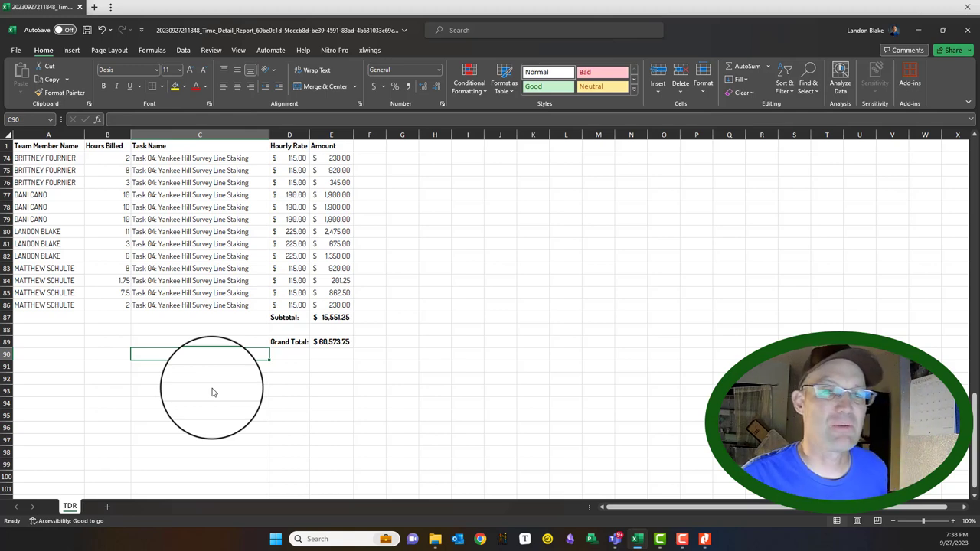
click(331, 356)
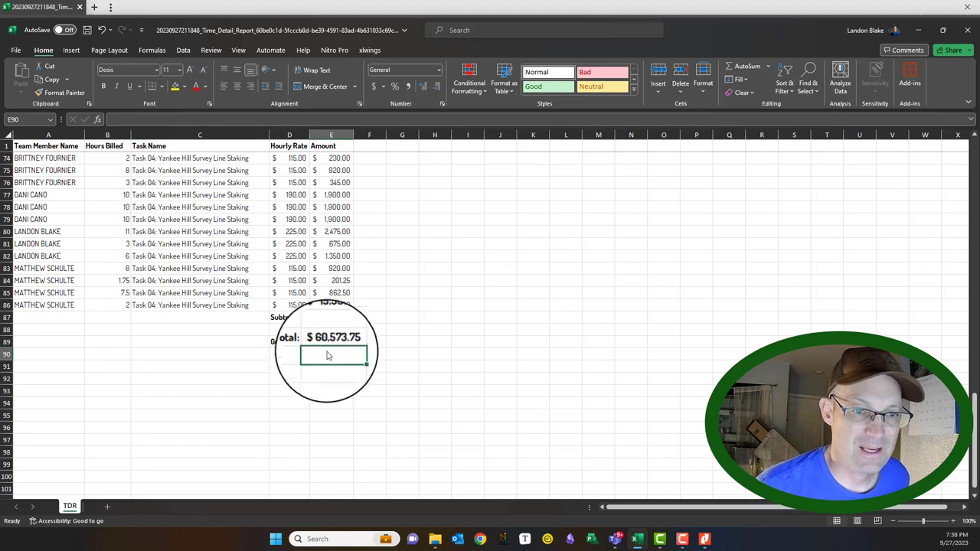
scroll(249, 413, up, 3)
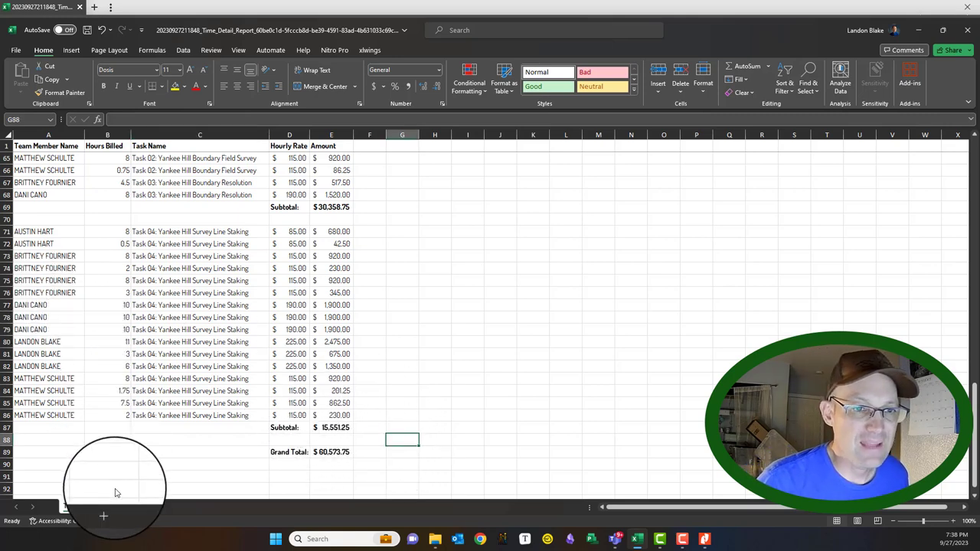
click(90, 439)
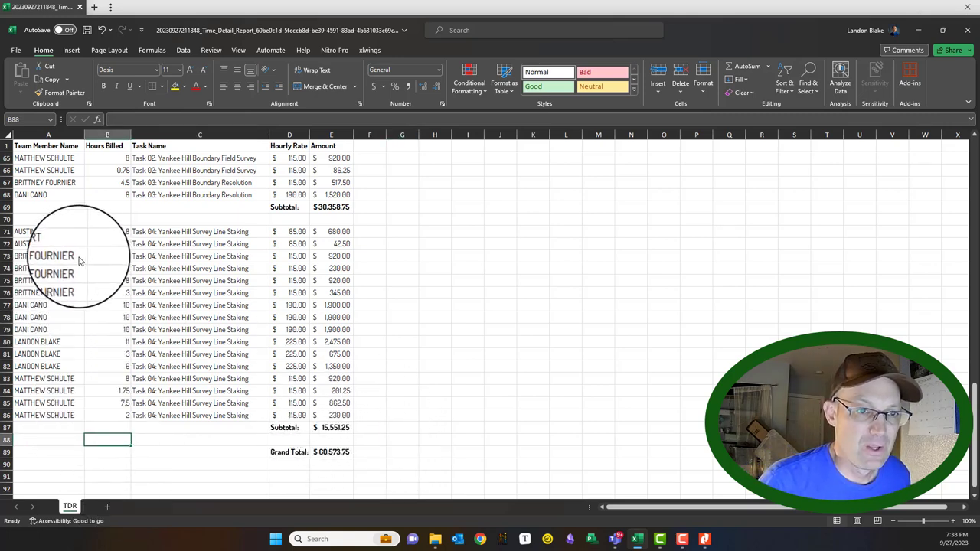
click(53, 256)
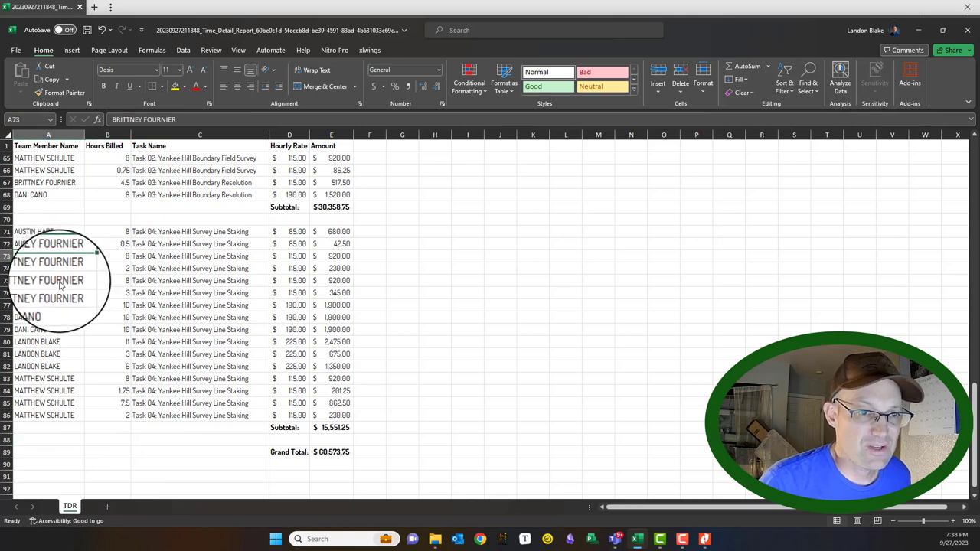
ctrl+click(46, 293)
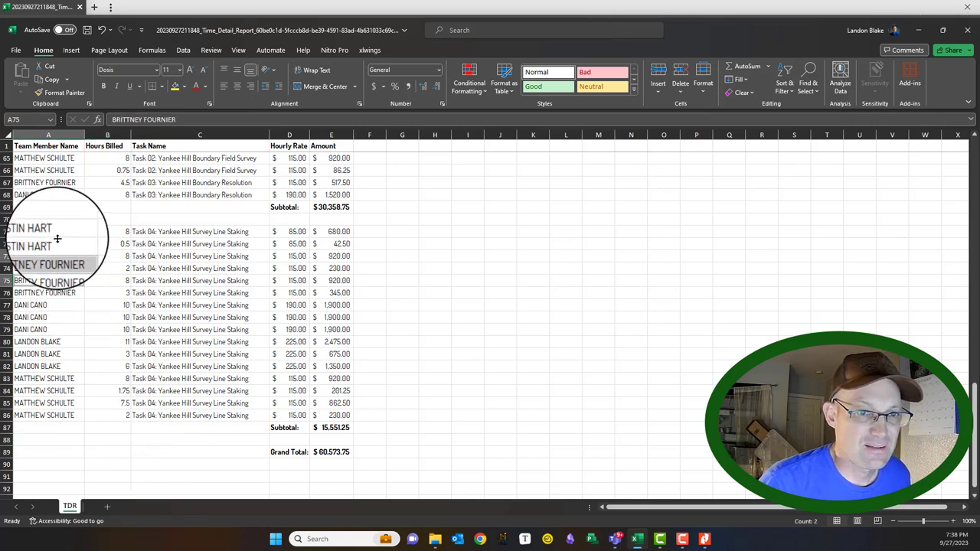
Examine the team member entries in rows 77 to 80 of the Task 04 group
ctrl+click(46, 305)
ctrl+click(46, 317)
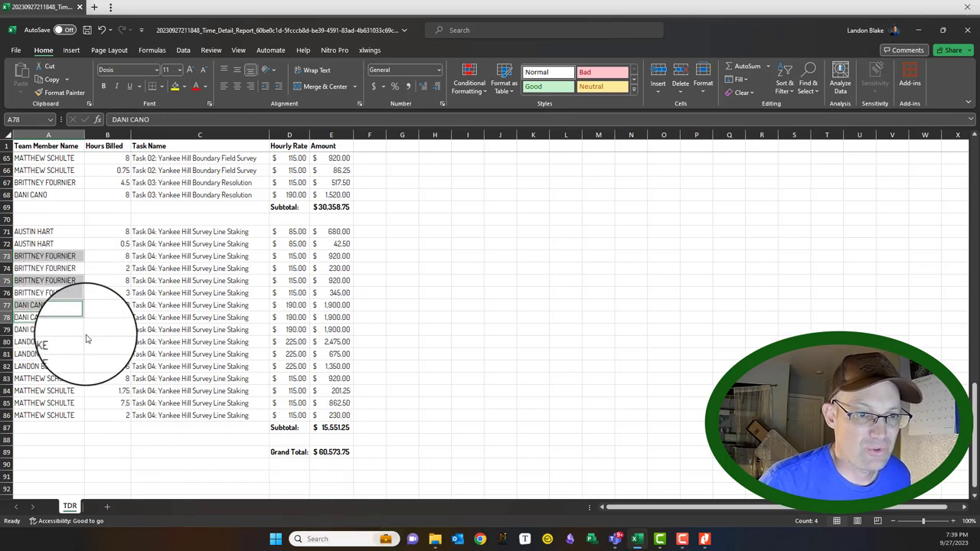
ctrl+click(66, 329)
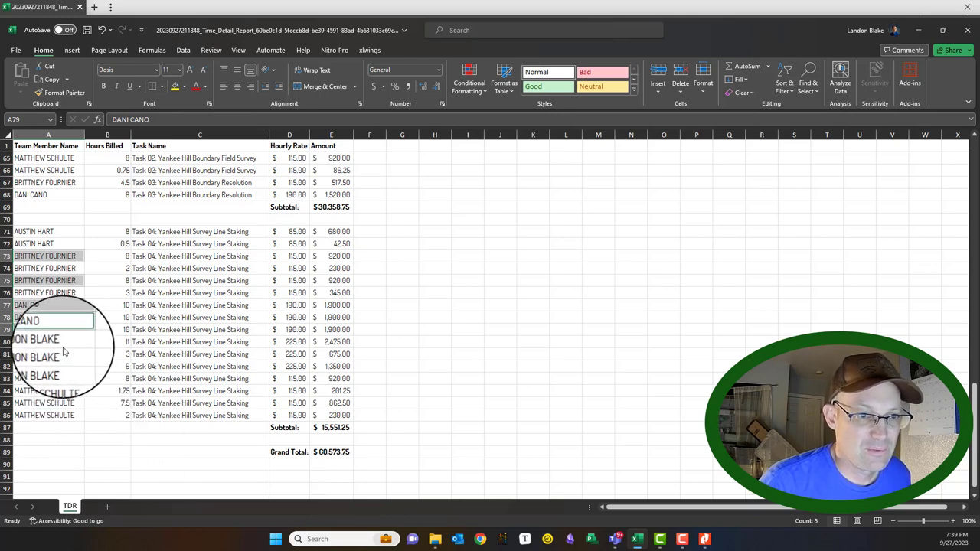
click(107, 439)
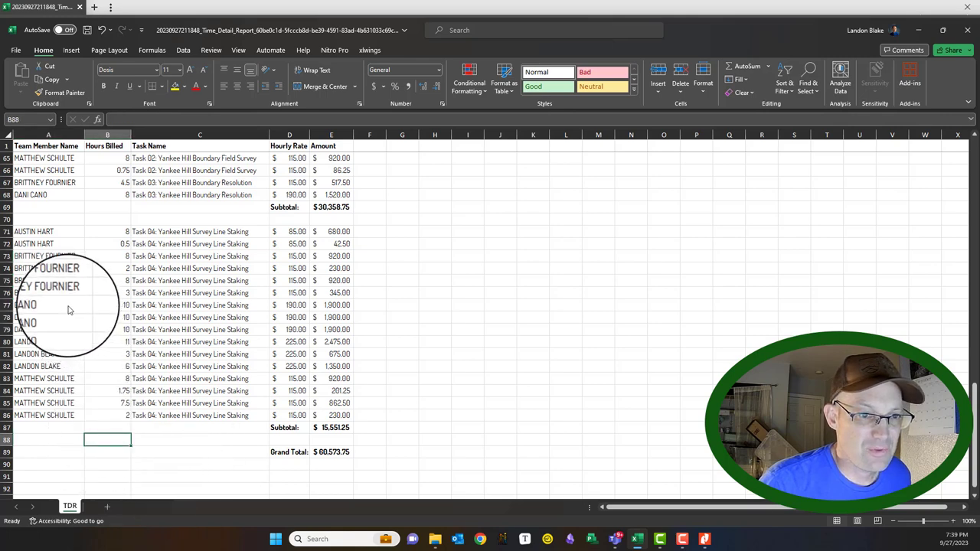
drag(68, 306, 66, 331)
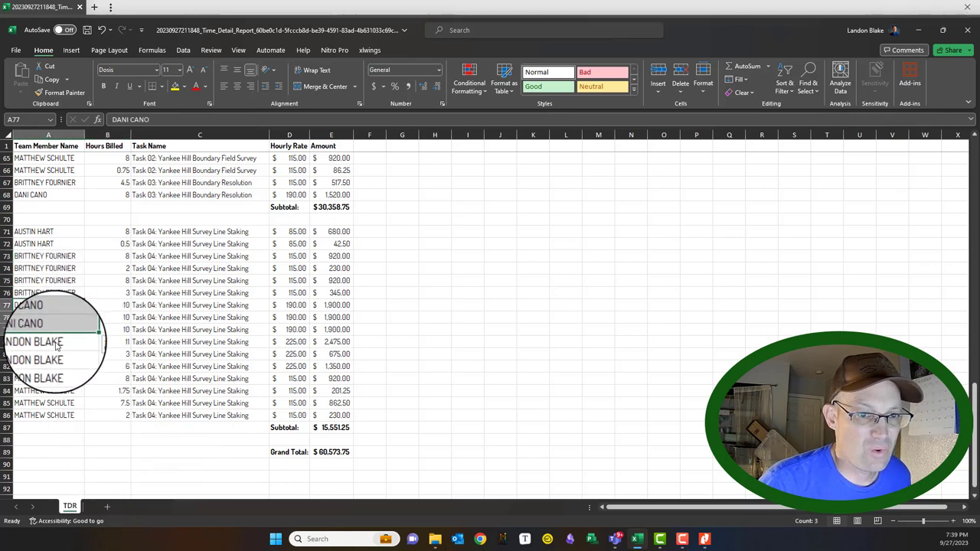
click(56, 344)
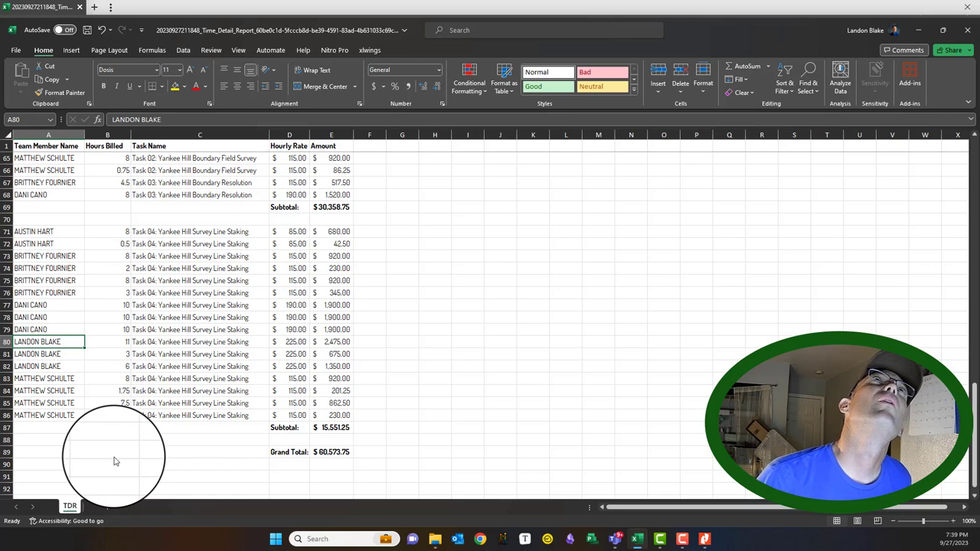
click(52, 307)
drag(52, 309, 55, 328)
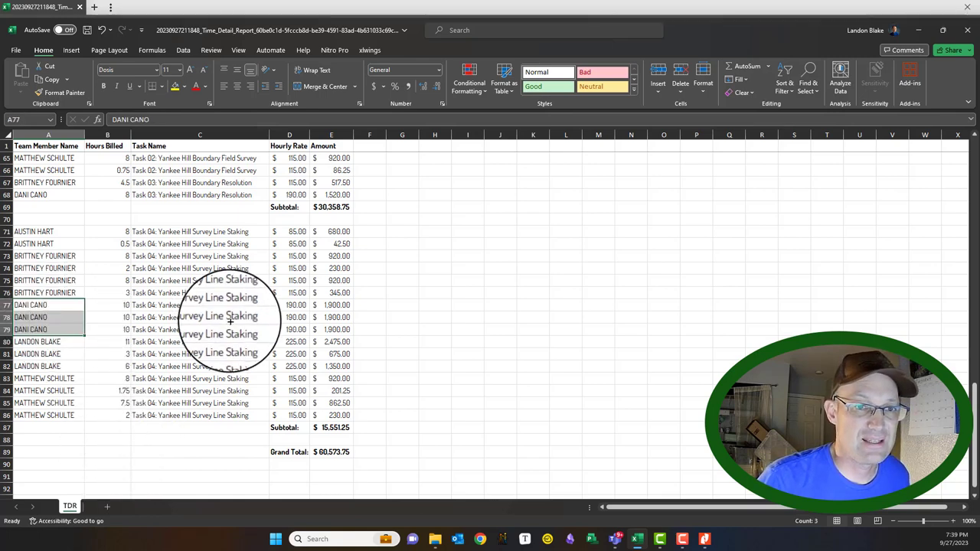
Rename the TDR worksheet as Office
right_click(70, 519)
click(102, 381)
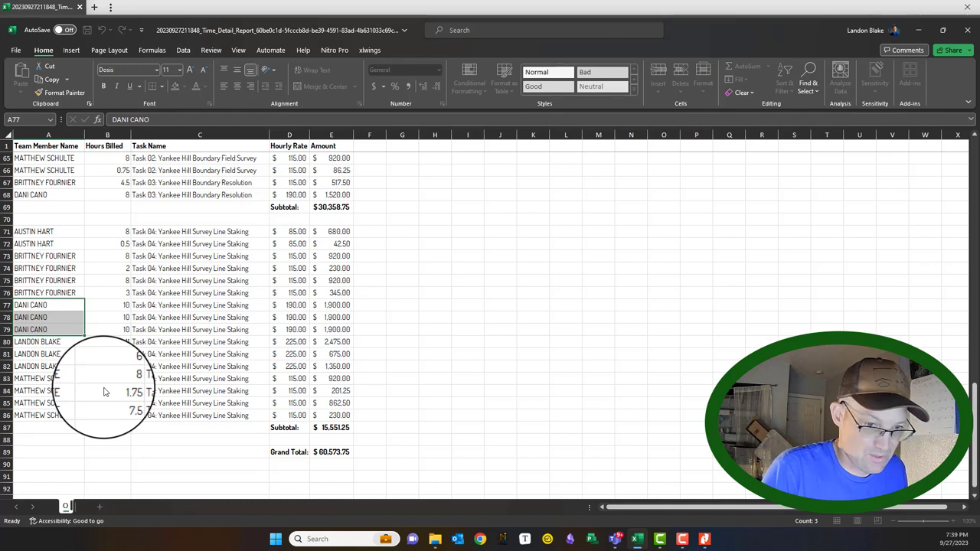
key(Return)
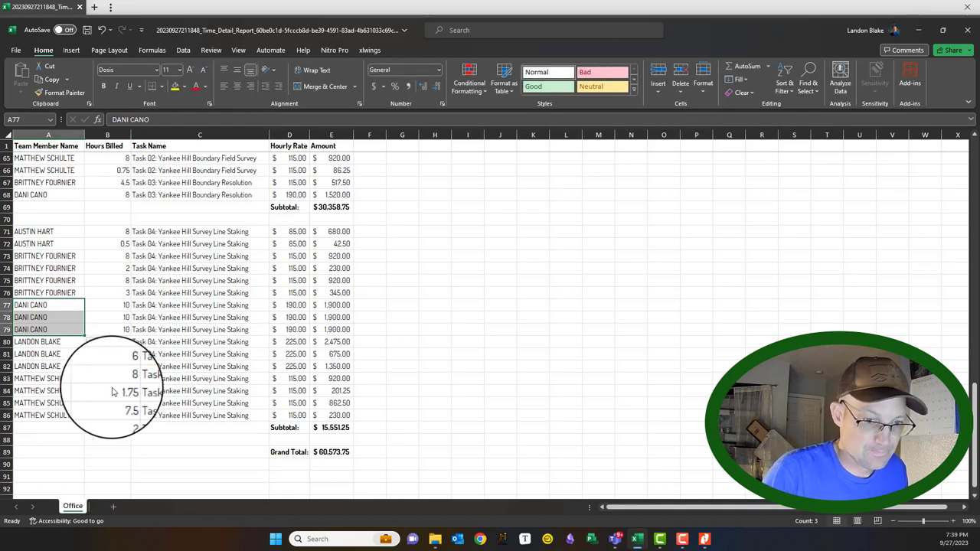
Try to duplicate the Office worksheet by moving it to the end of the workbook
right_click(72, 507)
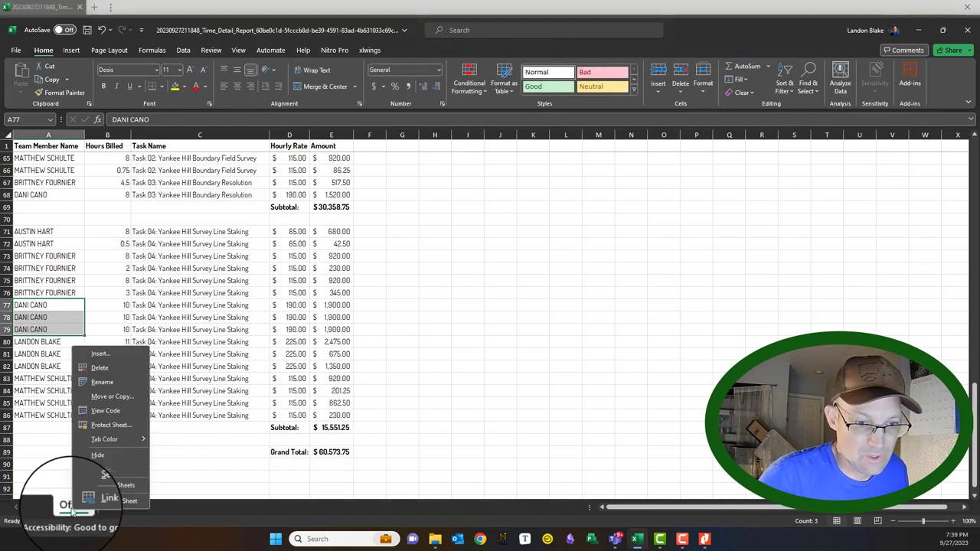
click(130, 404)
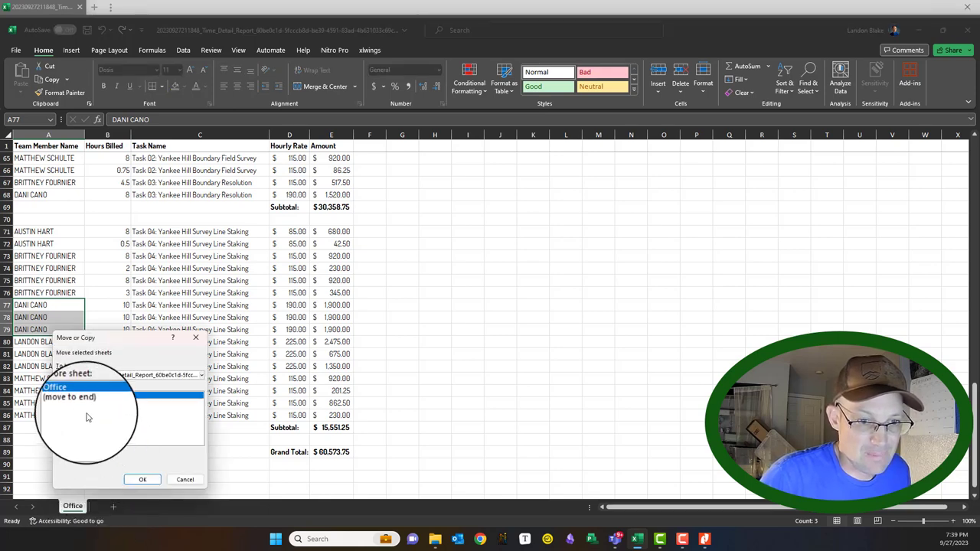
click(85, 402)
click(143, 485)
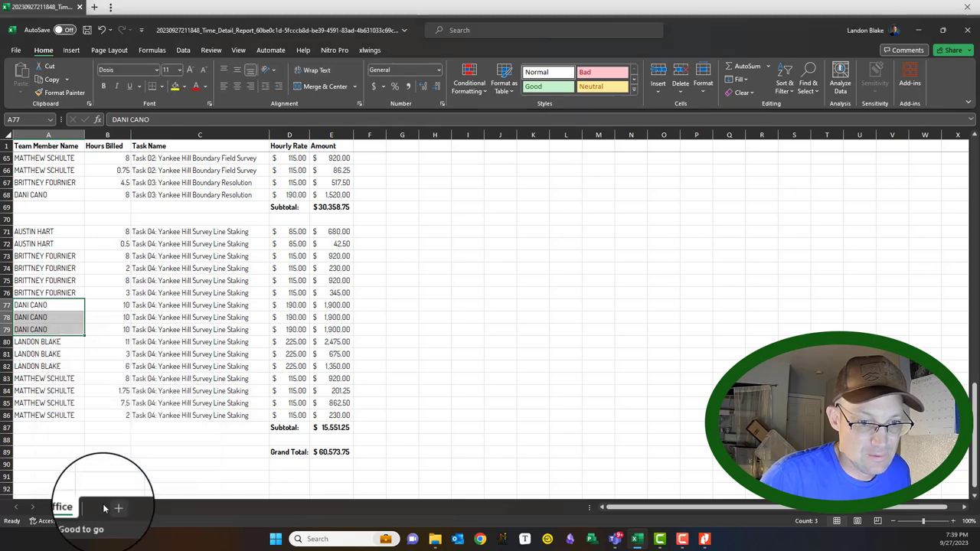
Create a copy of the Office worksheet at the end of the workbook
right_click(80, 507)
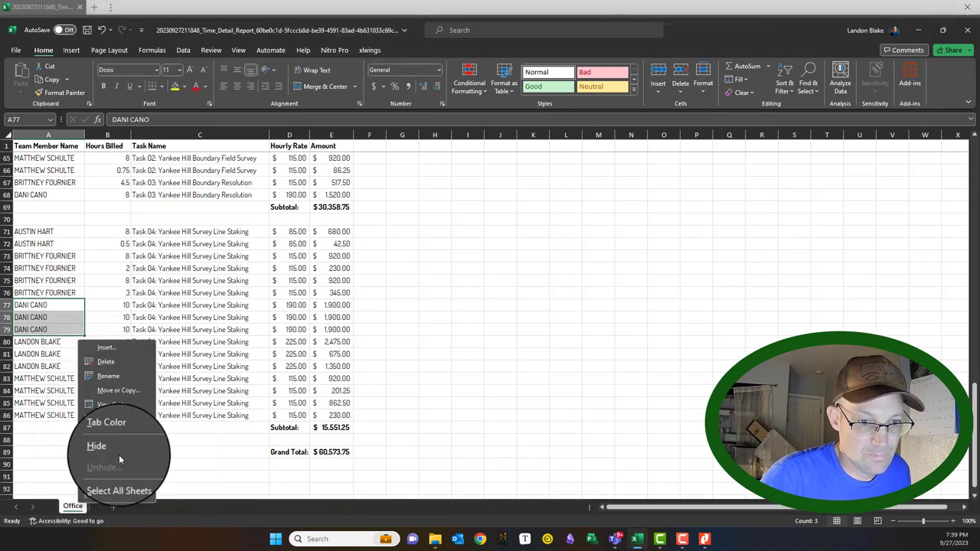
click(120, 390)
click(73, 392)
click(50, 439)
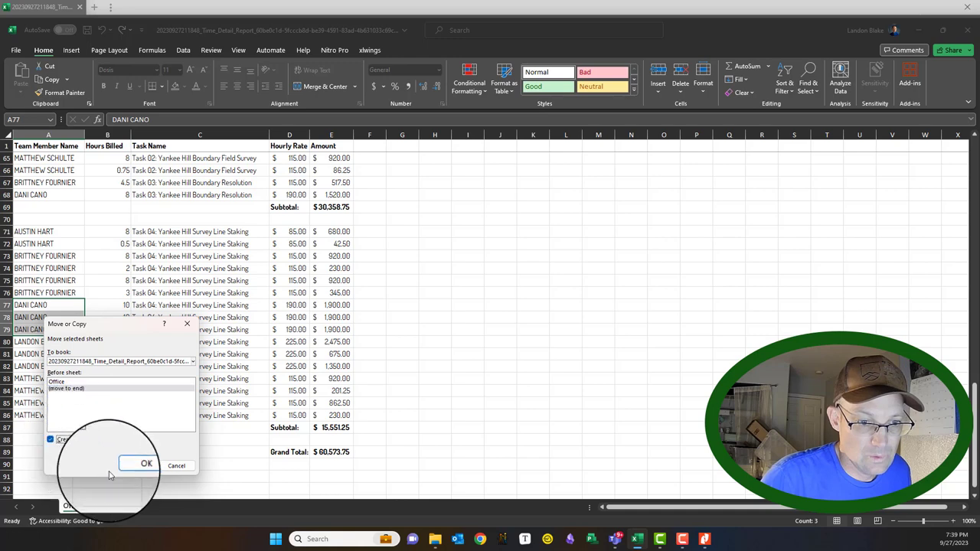
click(133, 466)
Rename the copied worksheet as Field
right_click(107, 508)
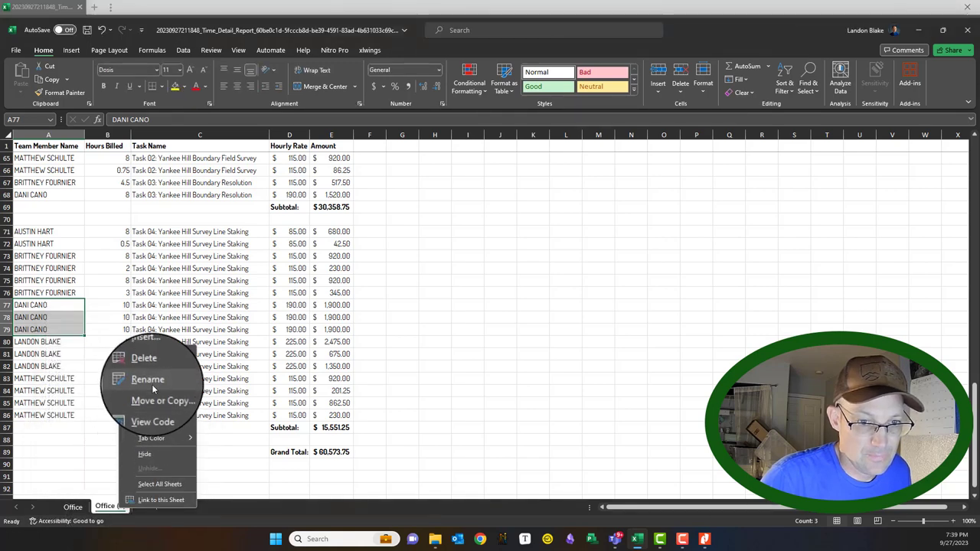
click(134, 378)
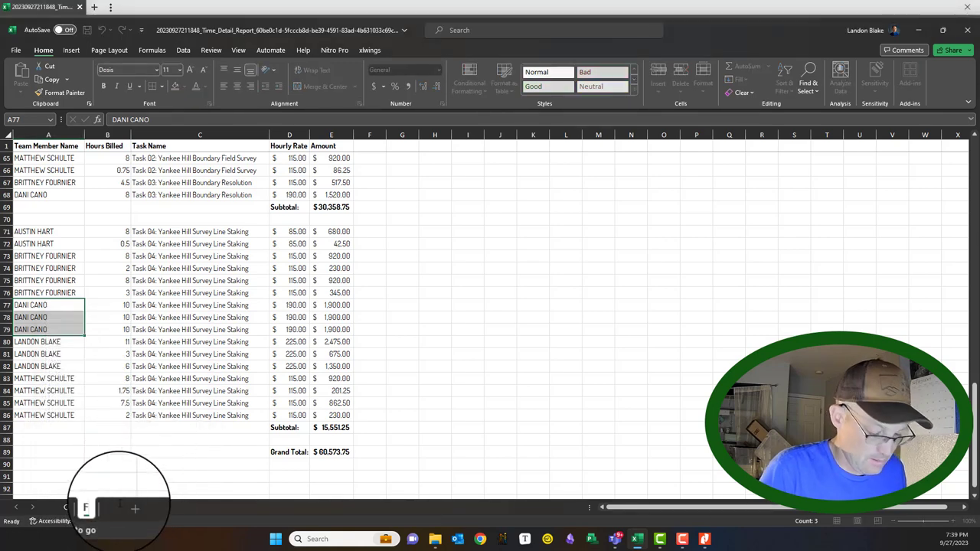
text(Field)
key(Return)
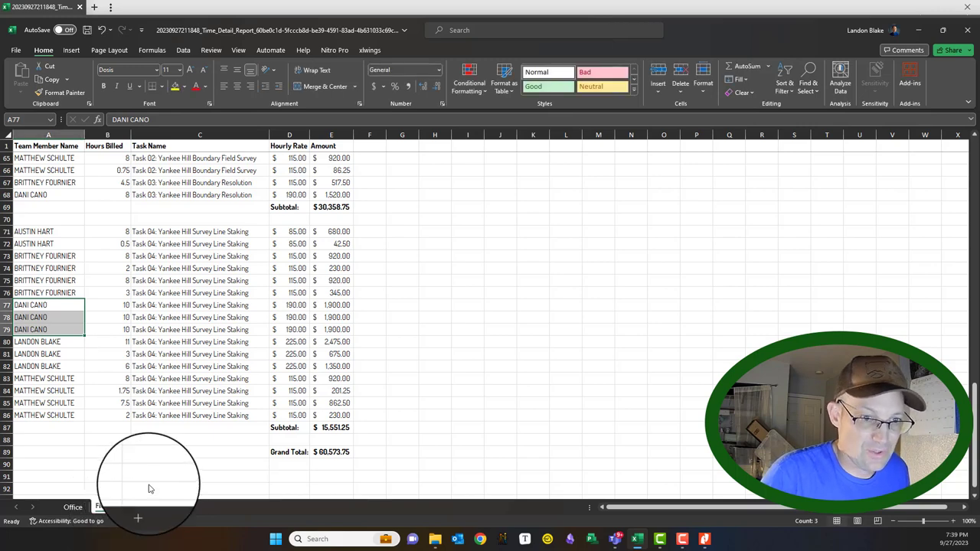
Delete rows 71 to 80 from the Task 04 group on the Field worksheet
click(402, 403)
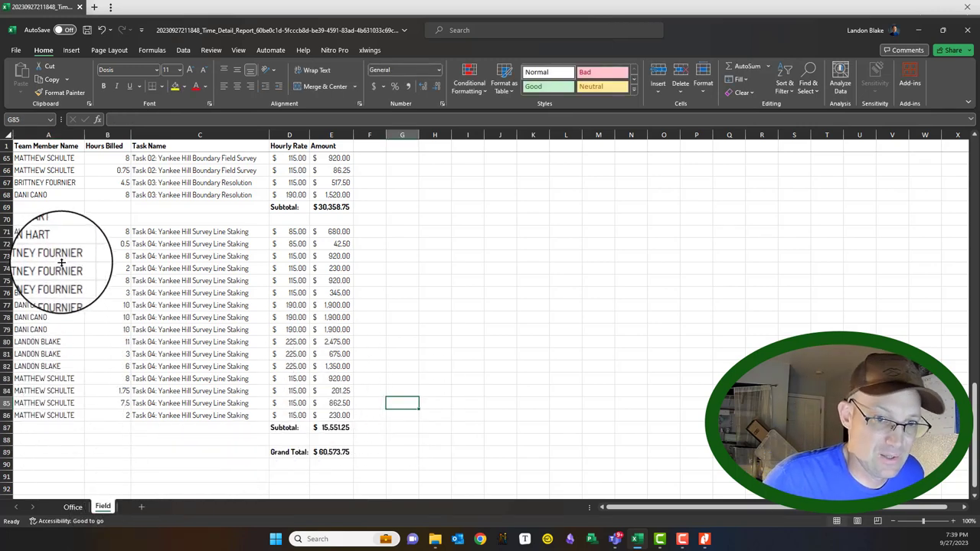
click(5, 232)
drag(5, 231, 5, 415)
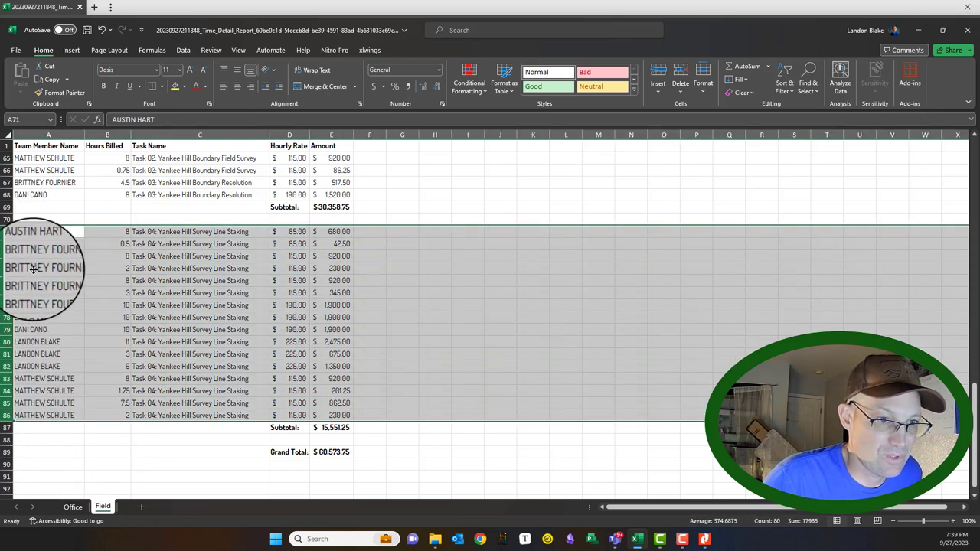
click(30, 244)
drag(6, 232, 4, 341)
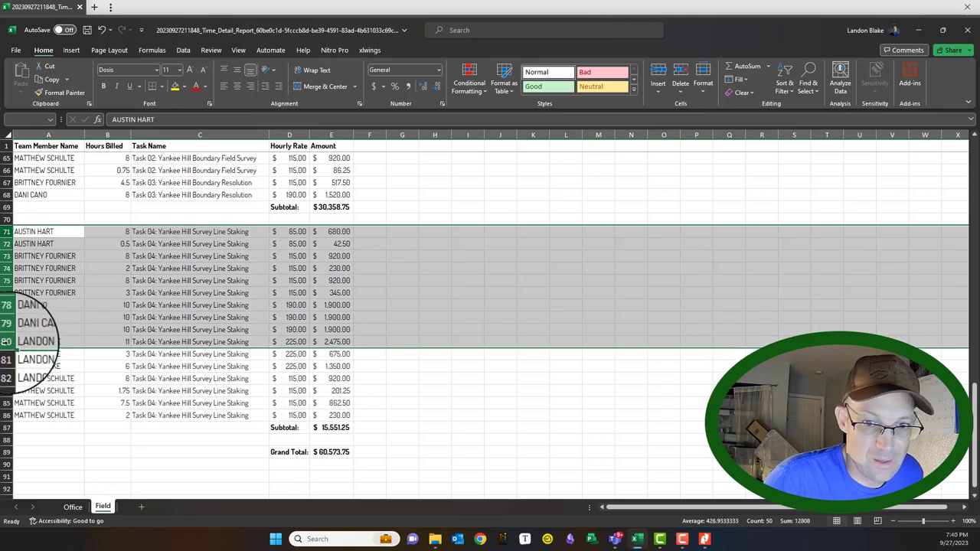
right_click(6, 343)
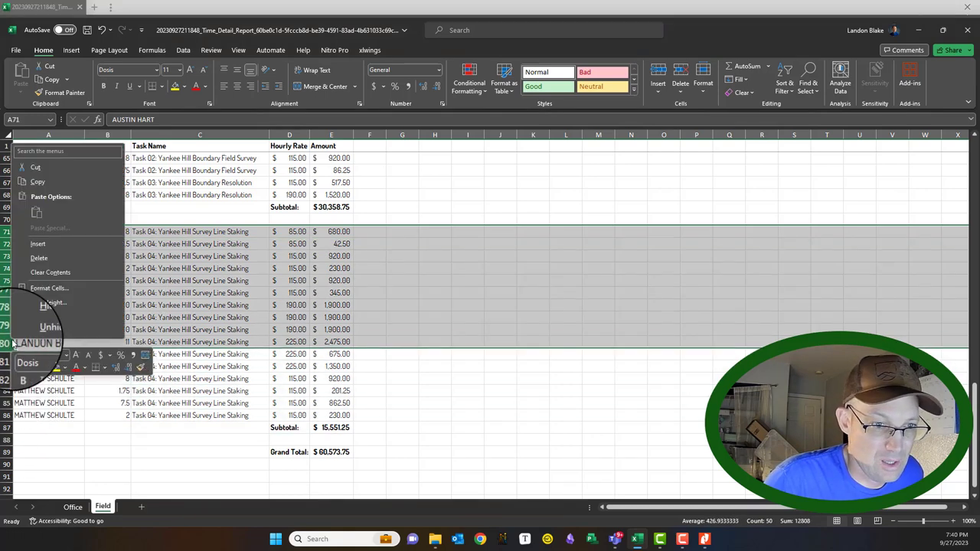
click(30, 255)
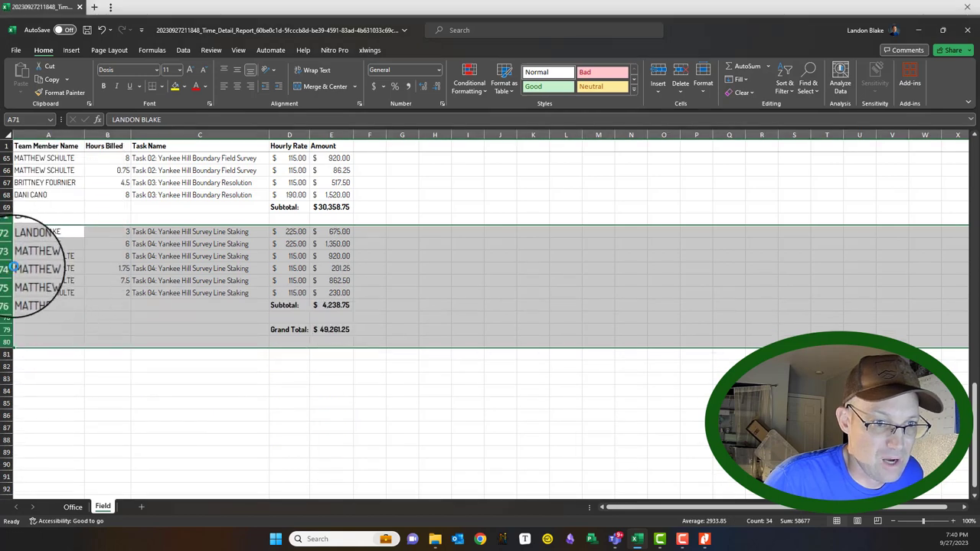
Delete rows 73 to 76, the last four entries of the Task 04 group, from the Field worksheet
drag(5, 256, 6, 293)
right_click(6, 291)
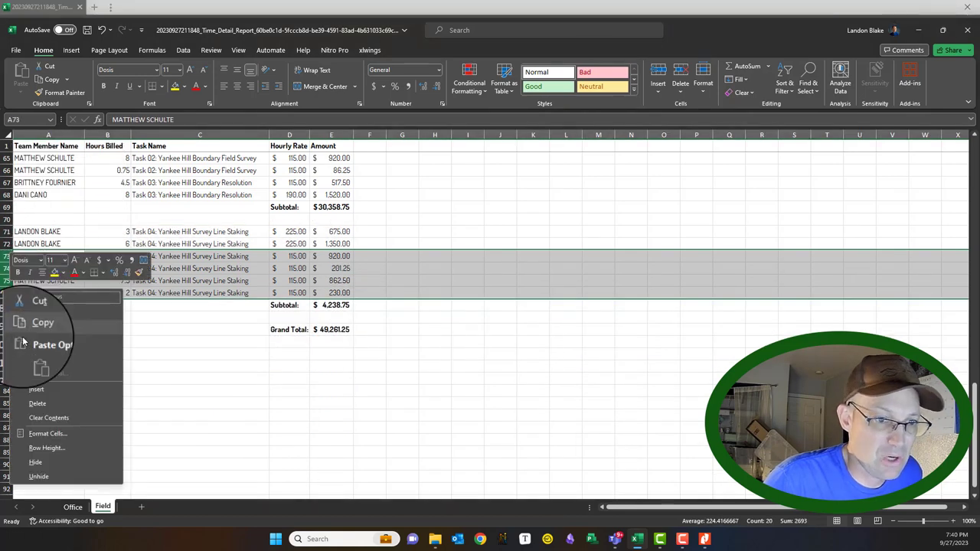
click(38, 404)
click(369, 452)
Delete rows 38 to 62 from the Task 02 boundary field survey group on the Field worksheet
scroll(163, 322, up, 7)
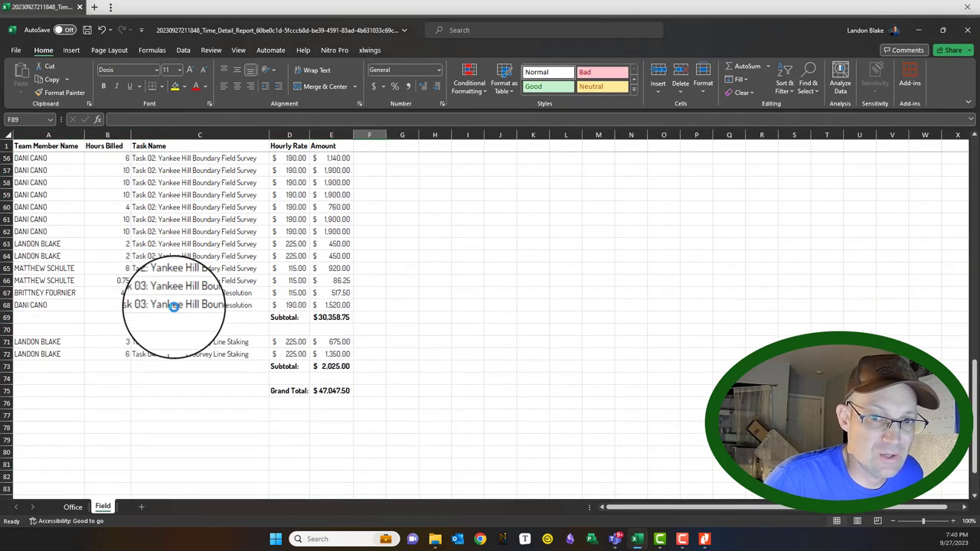
scroll(181, 260, up, 2)
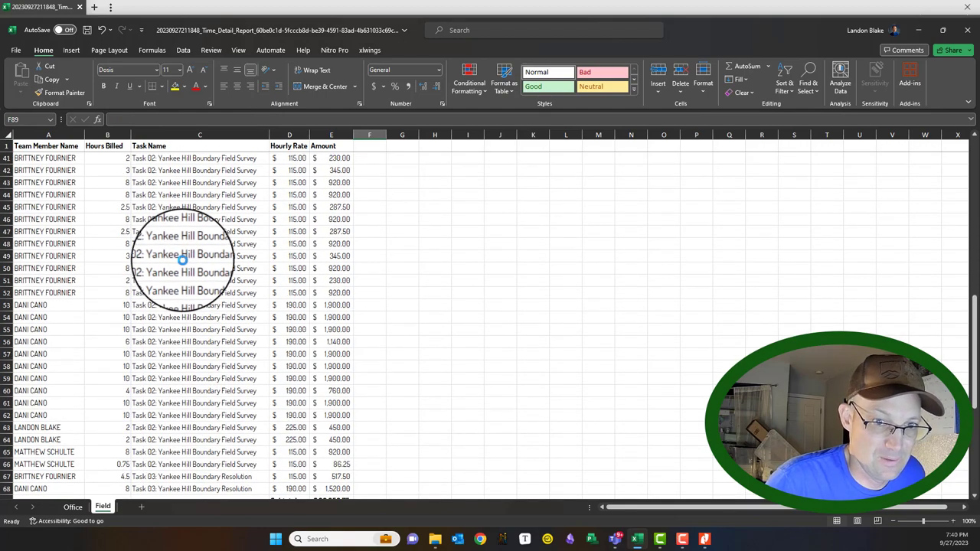
scroll(178, 179, up, 2)
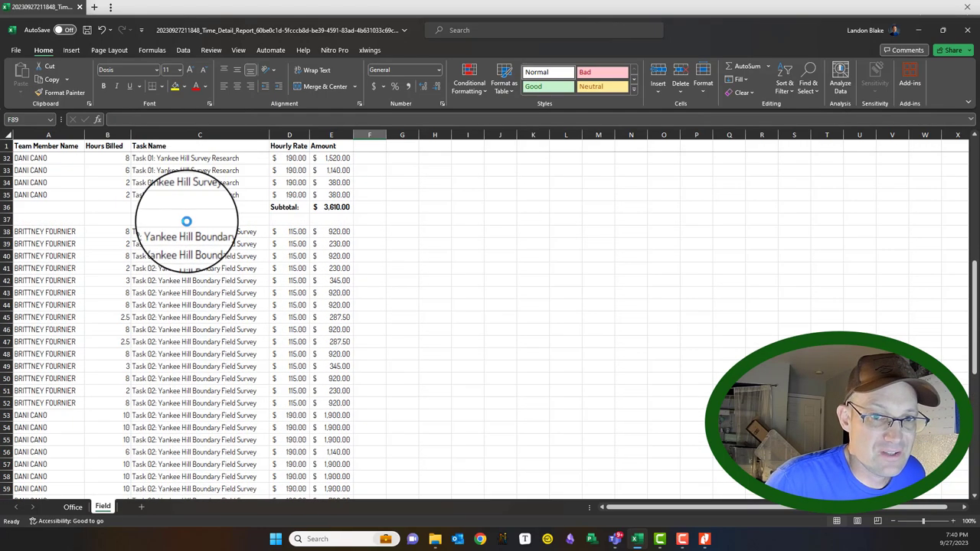
scroll(188, 218, down, 2)
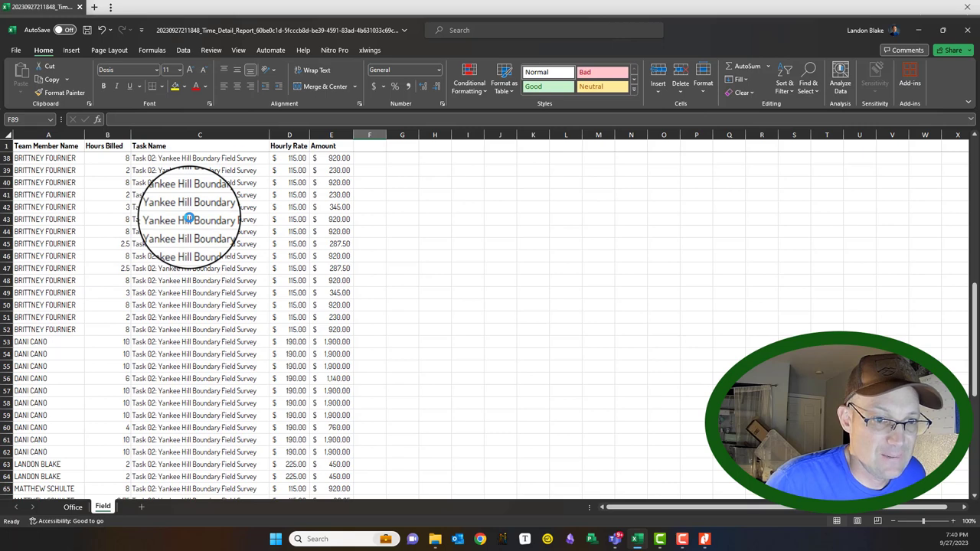
scroll(188, 218, down, 3)
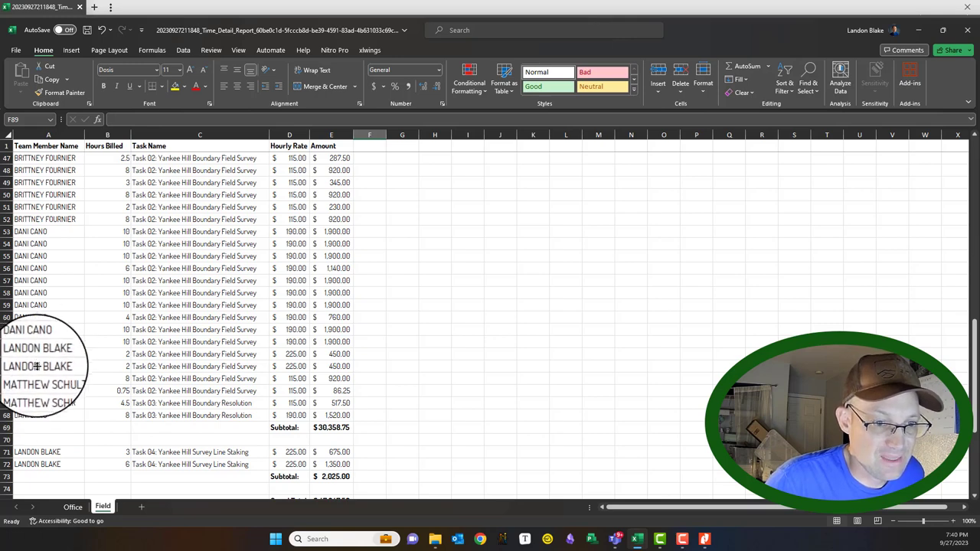
scroll(33, 383, up, 5)
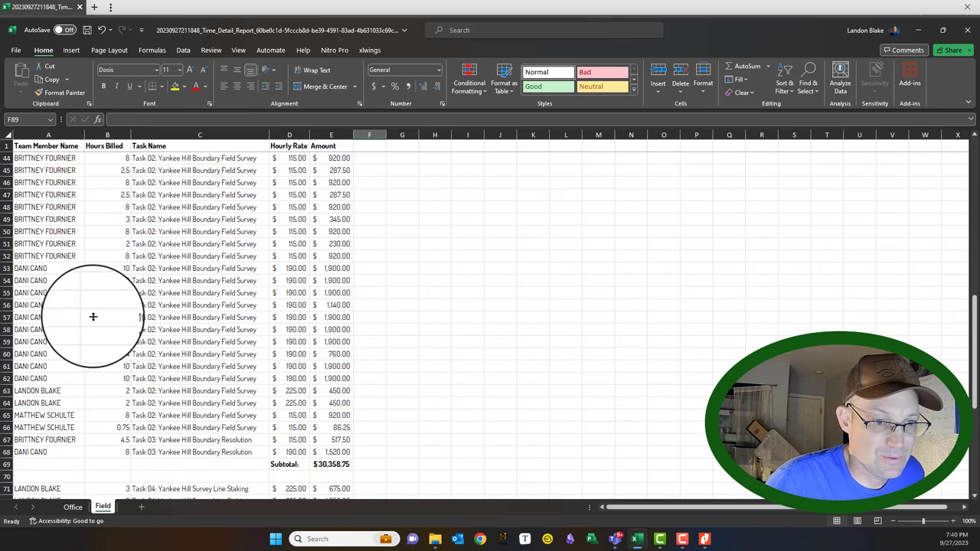
drag(6, 231, 6, 439)
right_click(6, 439)
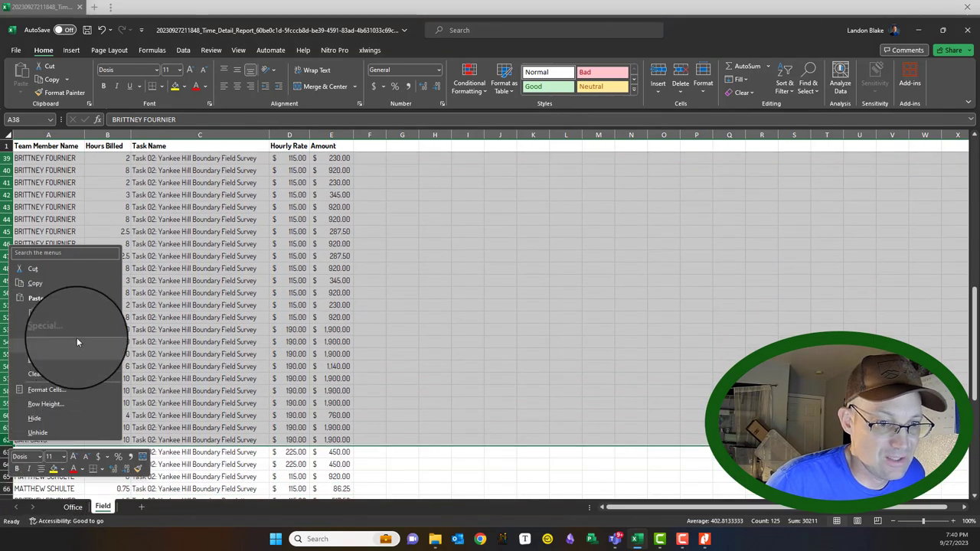
click(33, 359)
click(66, 317)
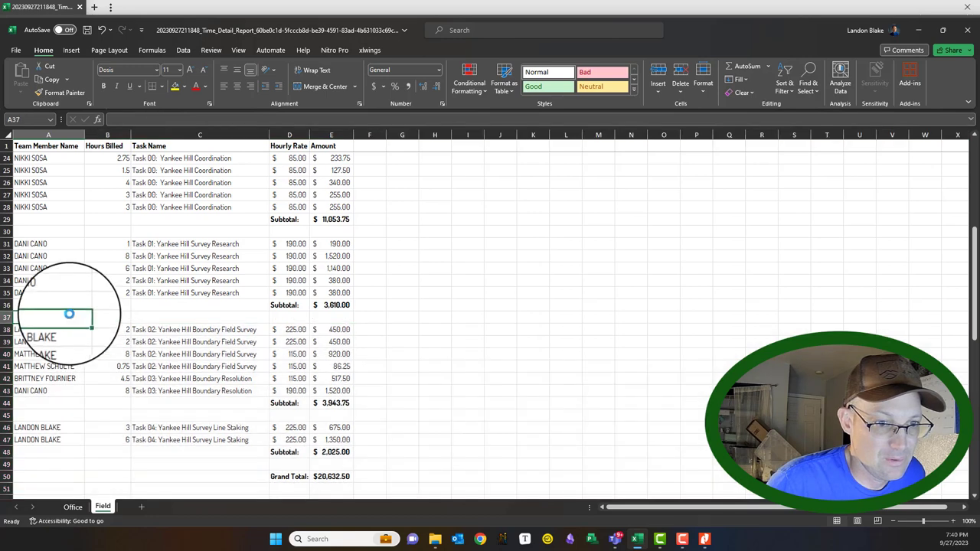
Delete rows 40 to 43, the remaining $115 Task 02 entries and both Task 03 entries, from the Field worksheet
scroll(92, 298, up, 3)
scroll(131, 309, down, 2)
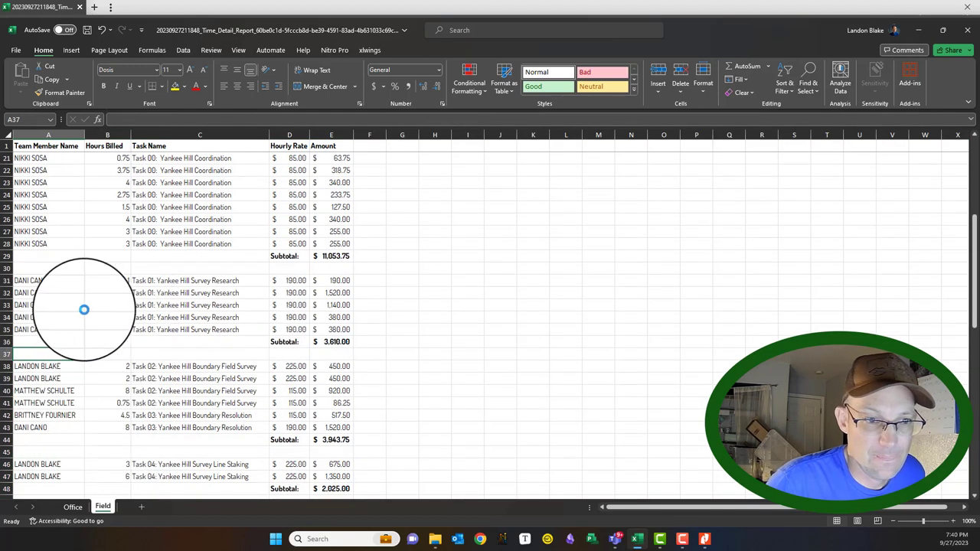
scroll(341, 314, up, 4)
scroll(341, 316, up, 2)
scroll(339, 317, down, 7)
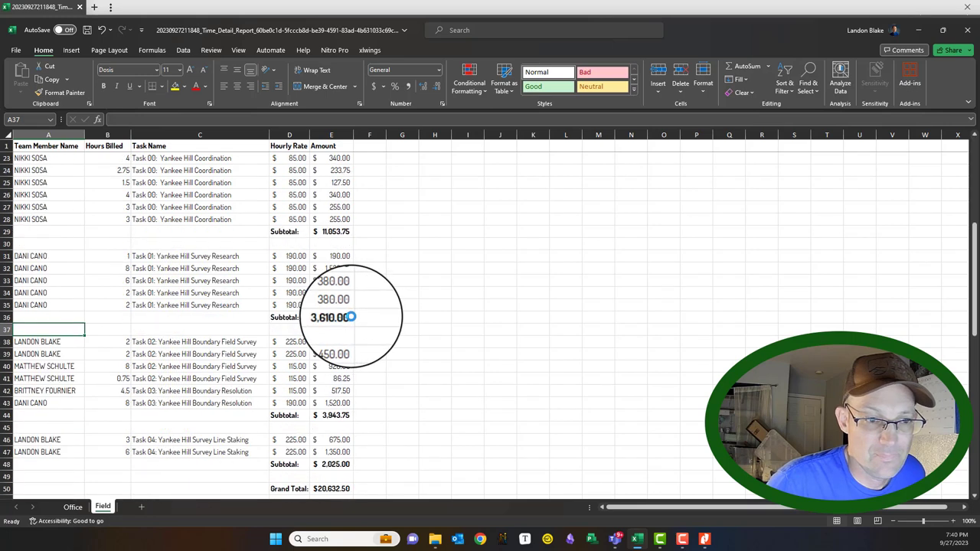
scroll(208, 313, down, 1)
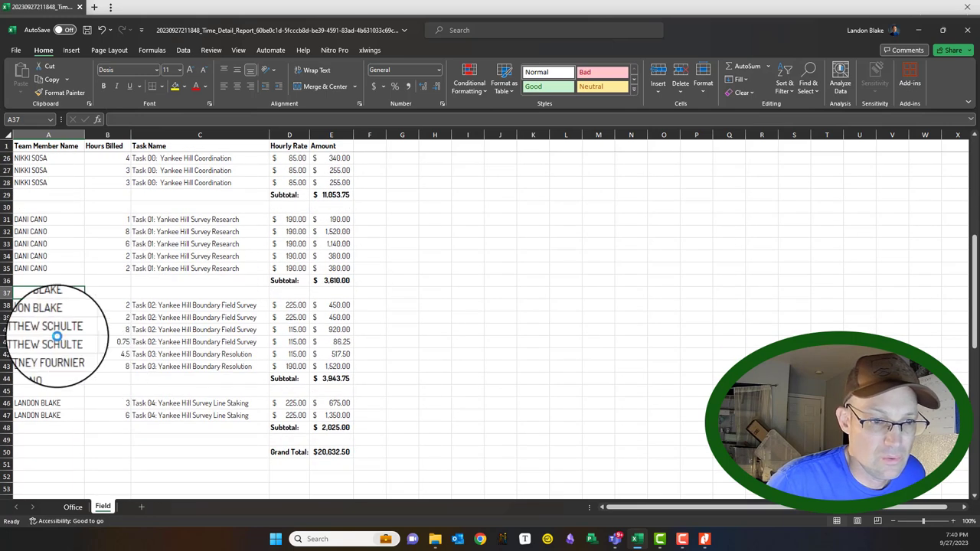
click(6, 329)
drag(6, 330, 7, 366)
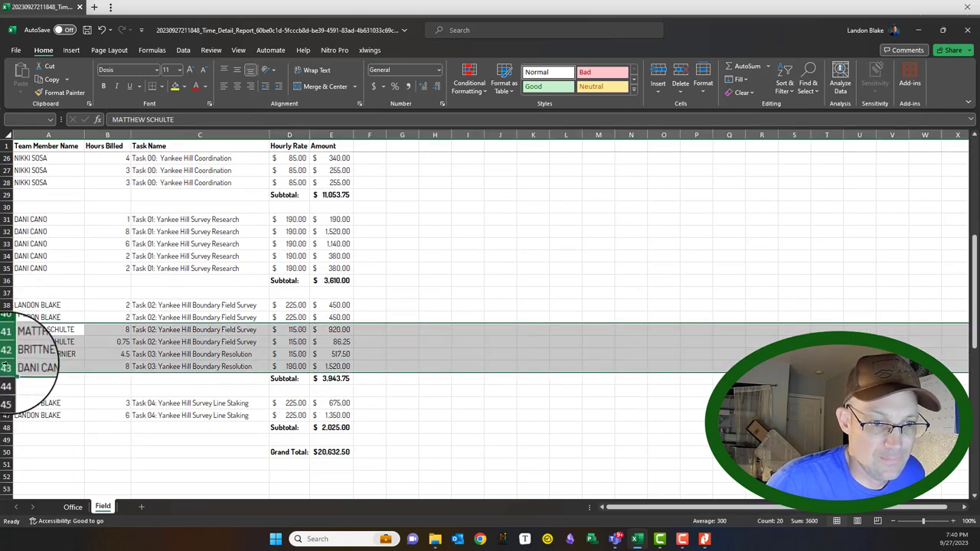
right_click(6, 366)
click(47, 278)
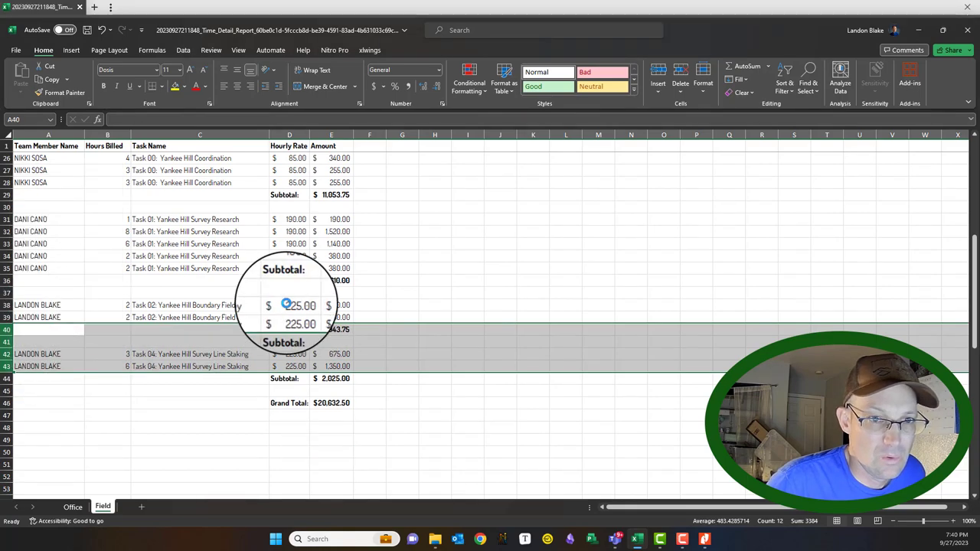
Review the trimmed worksheet's remaining entries and subtotals, and inspect the grand total formula in E46
scroll(306, 314, up, 8)
scroll(298, 305, down, 6)
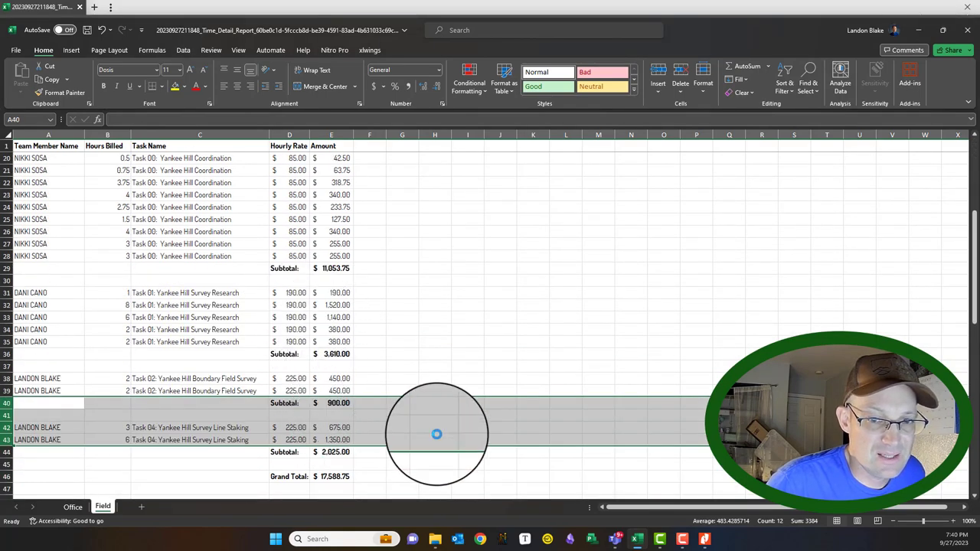
click(437, 437)
scroll(441, 427, down, 3)
scroll(442, 427, up, 8)
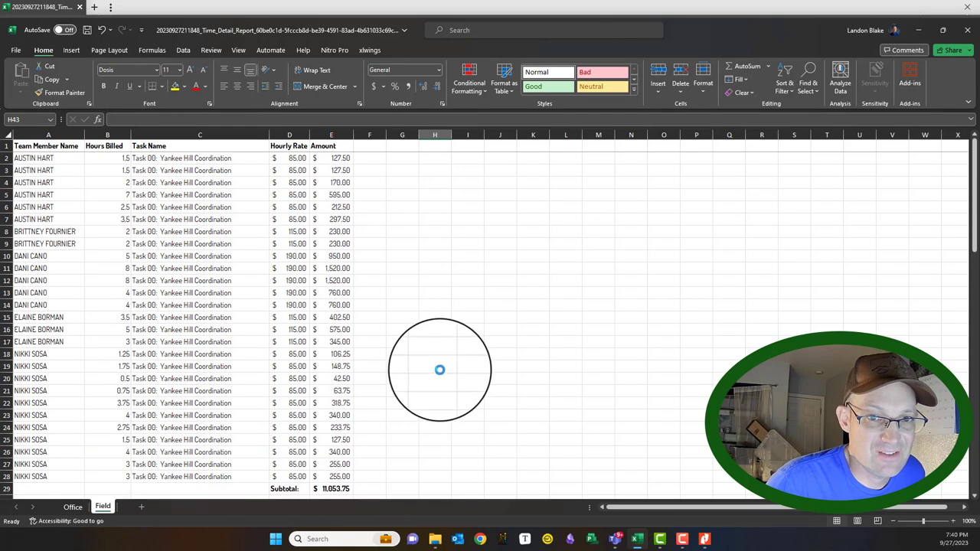
scroll(440, 370, down, 8)
click(333, 367)
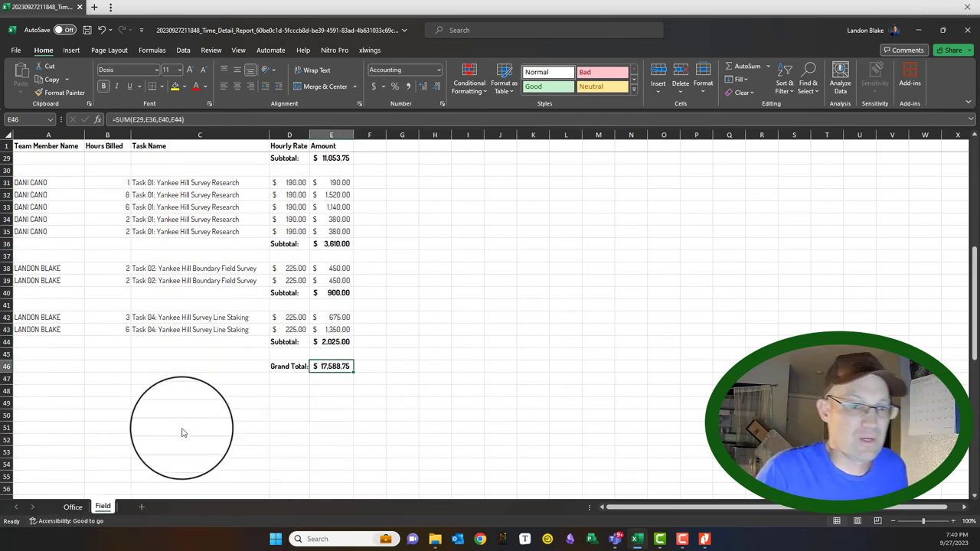
Rename the trimmed Field worksheet as Office 2
click(86, 508)
click(93, 508)
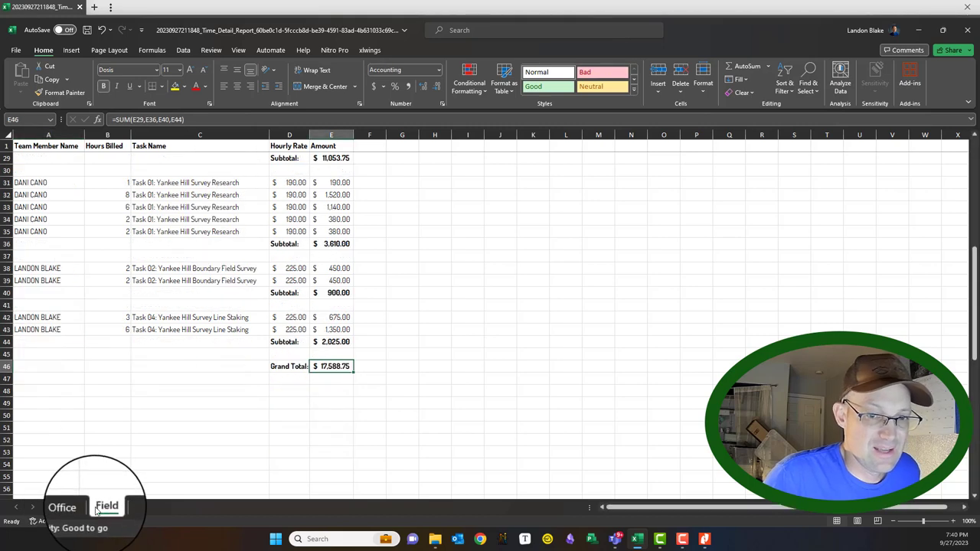
right_click(95, 512)
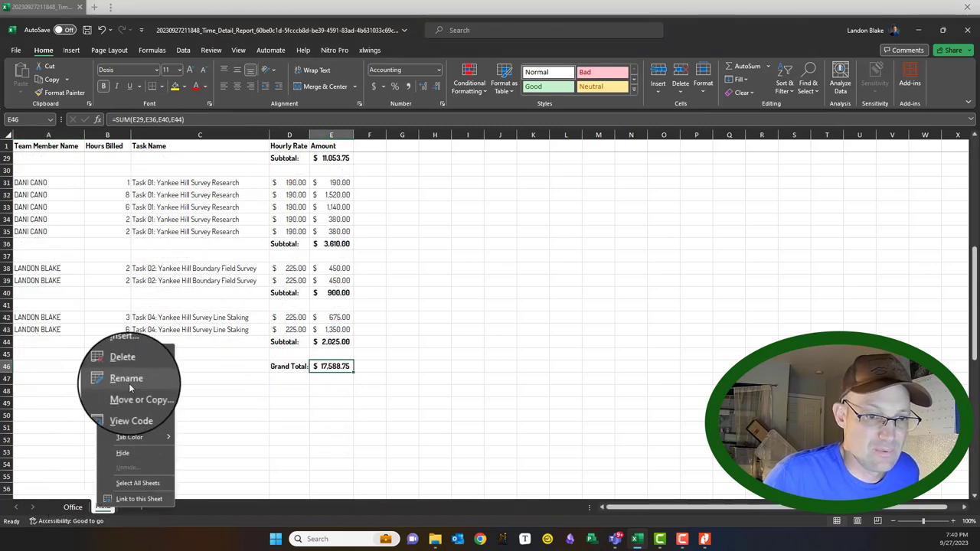
click(129, 383)
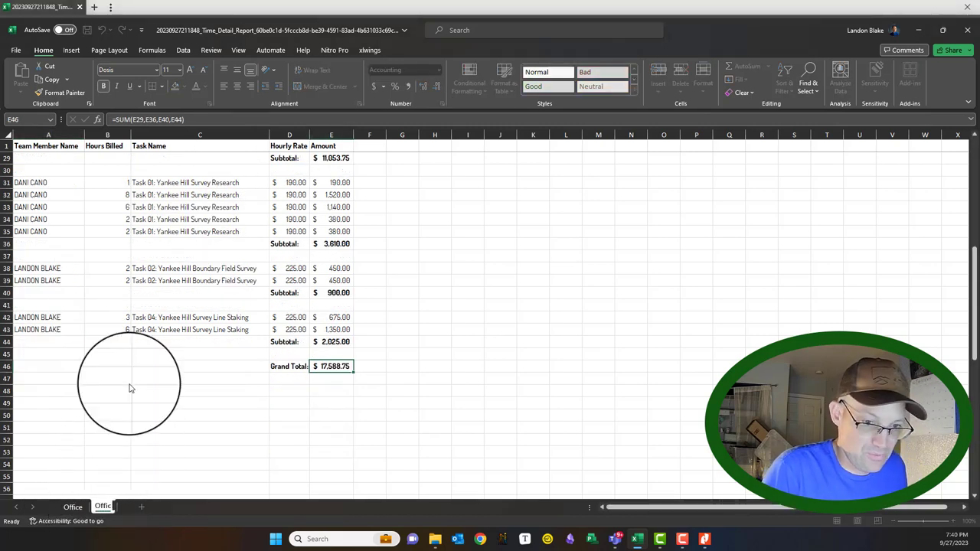
text(Office 2)
key(Return)
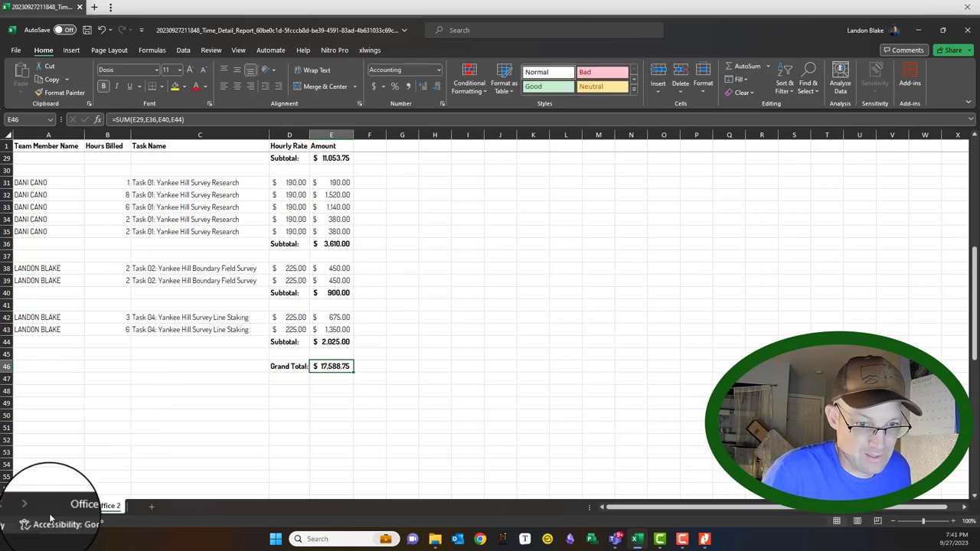
Rename the untrimmed Office worksheet, which still holds all the time entries, as Field
click(79, 511)
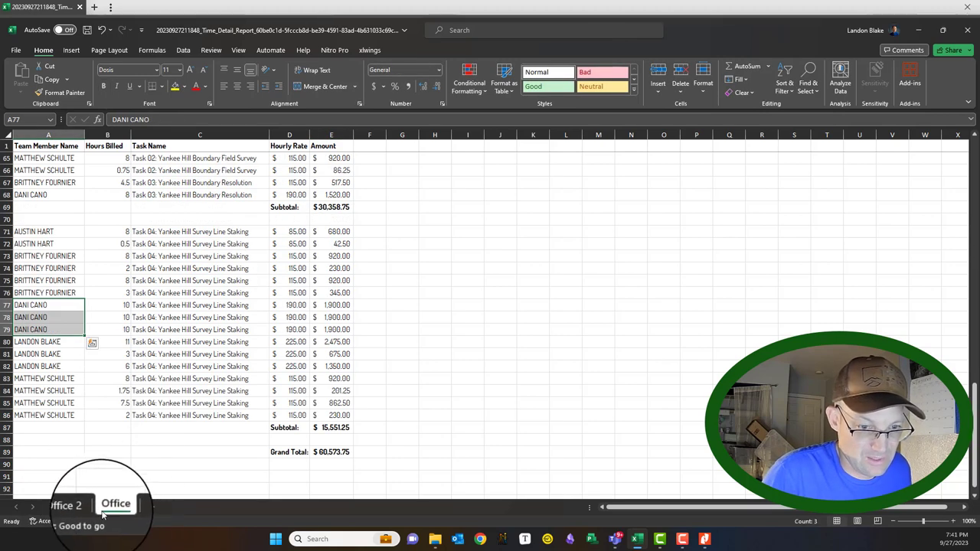
right_click(90, 515)
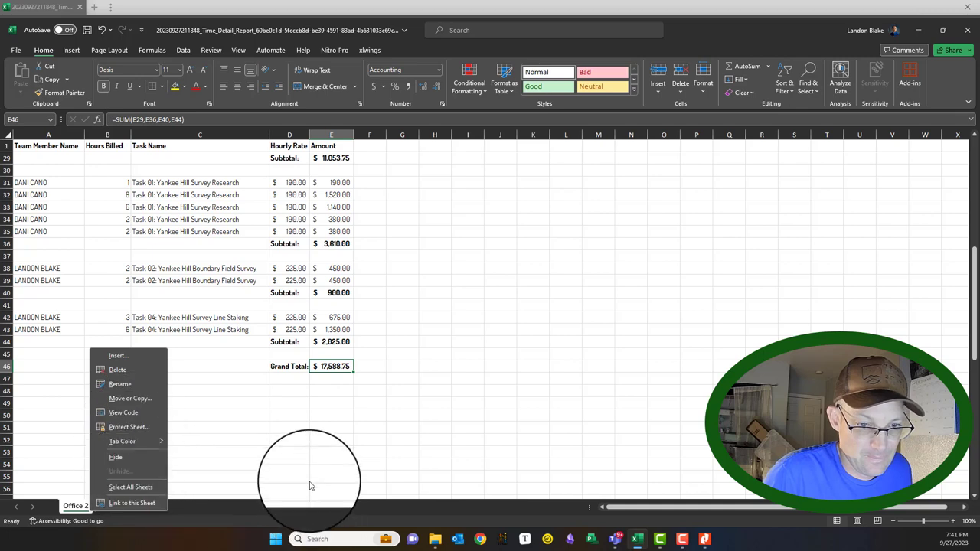
click(110, 506)
right_click(115, 506)
click(183, 385)
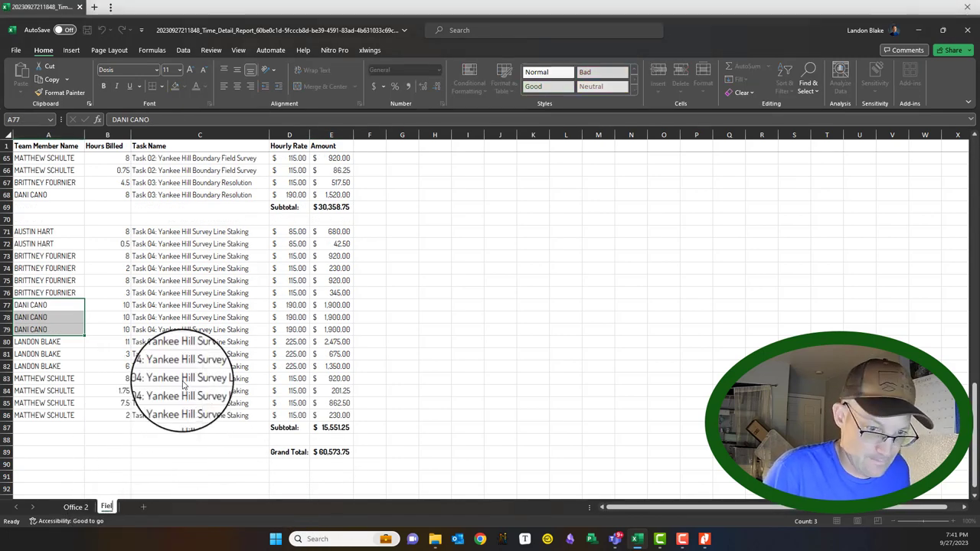
Rename the Office 2 worksheet as Office
right_click(81, 507)
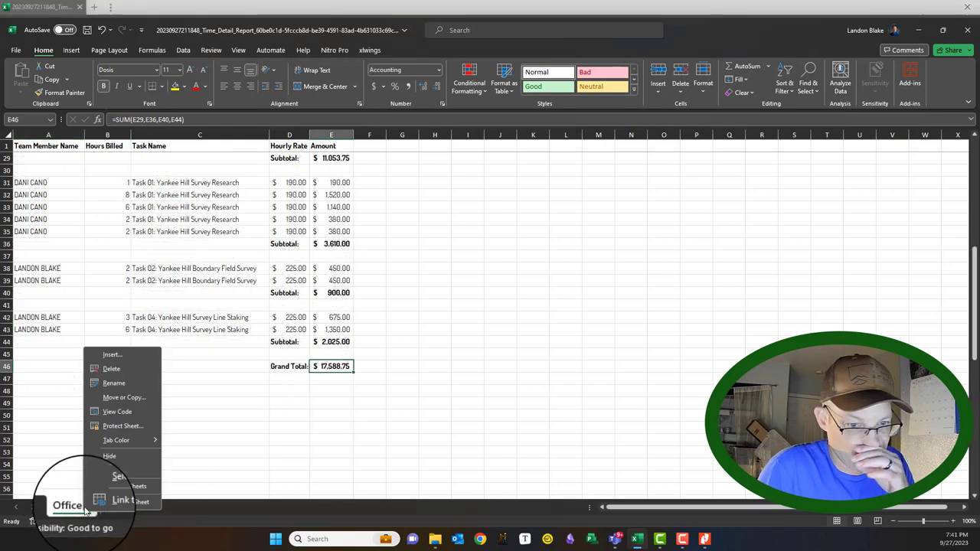
click(128, 383)
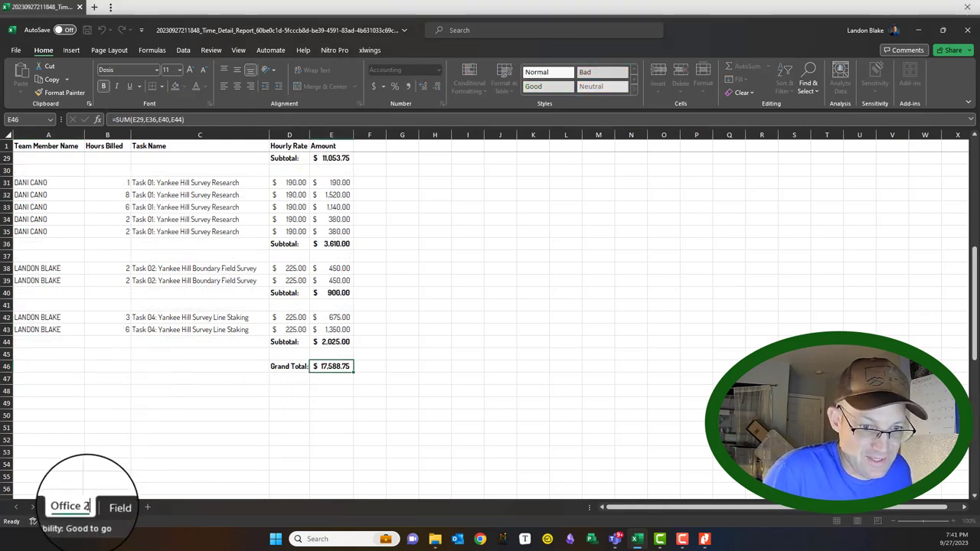
key(Return)
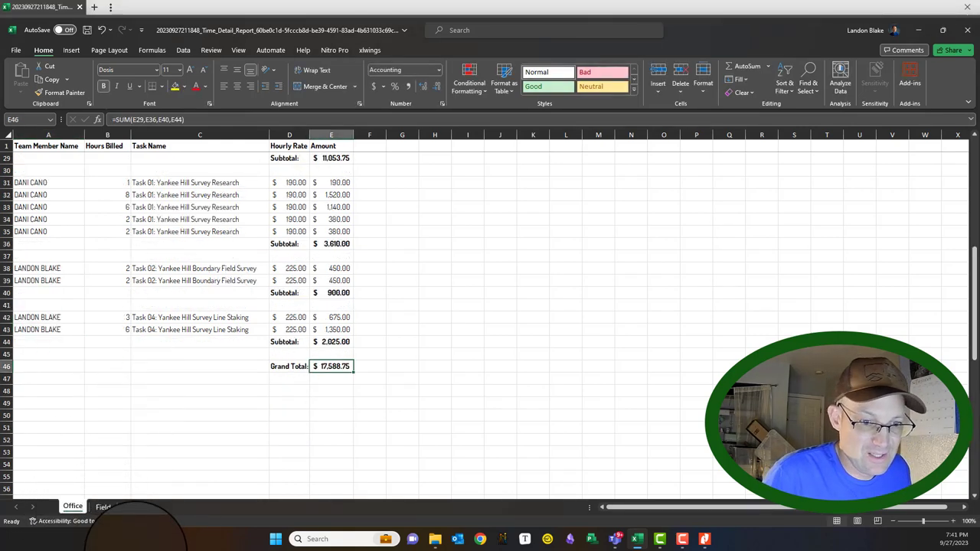
Switch to the Field worksheet and look through its task groups to identify the office entries
click(103, 506)
click(138, 452)
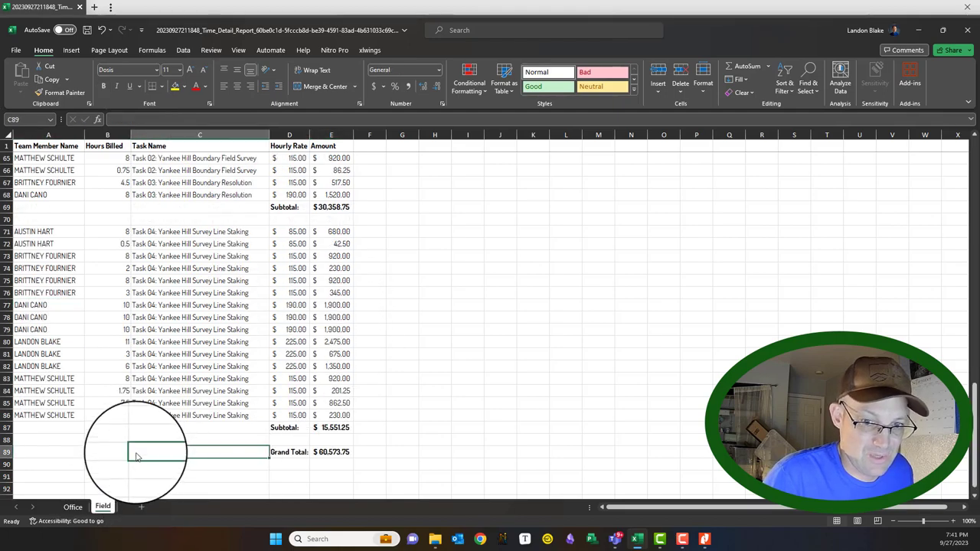
scroll(459, 222, up, 4)
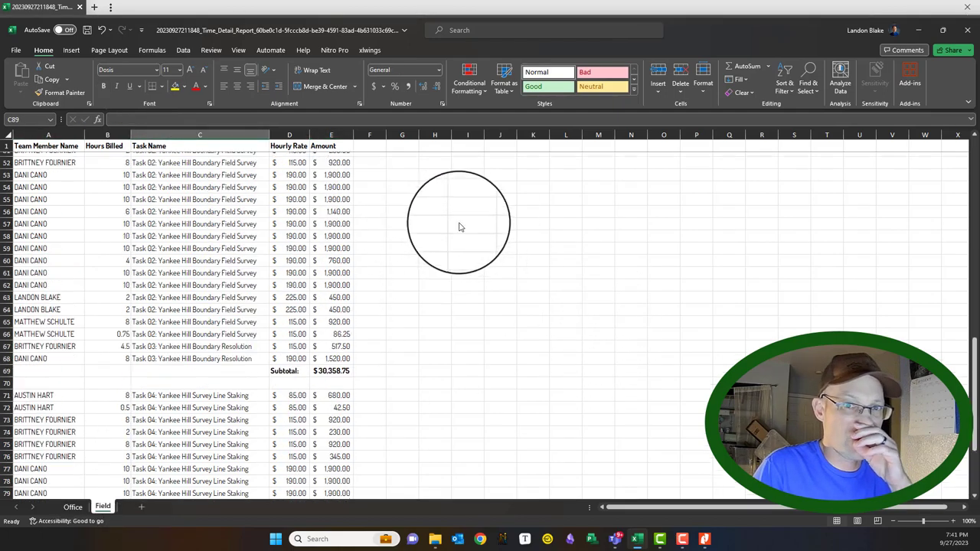
scroll(460, 220, down, 2)
scroll(460, 220, up, 19)
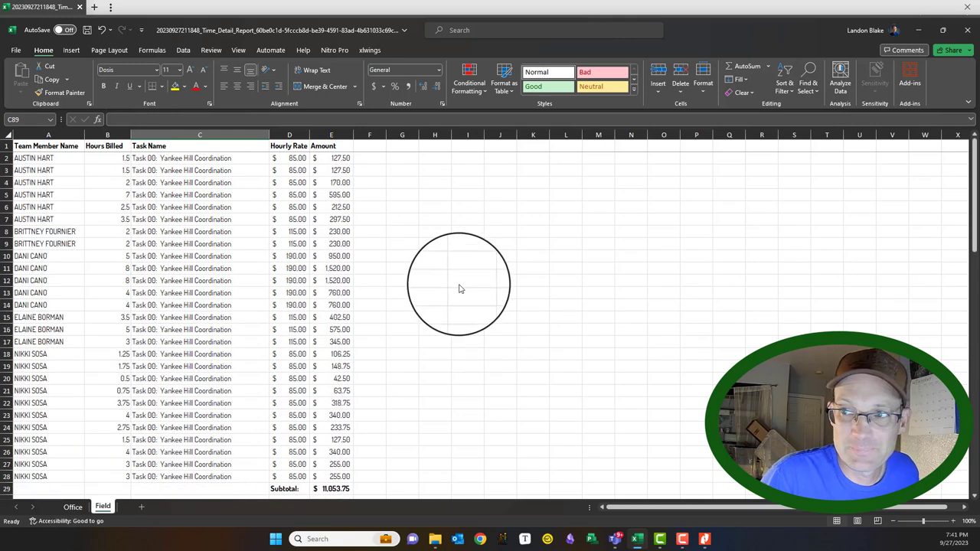
click(397, 202)
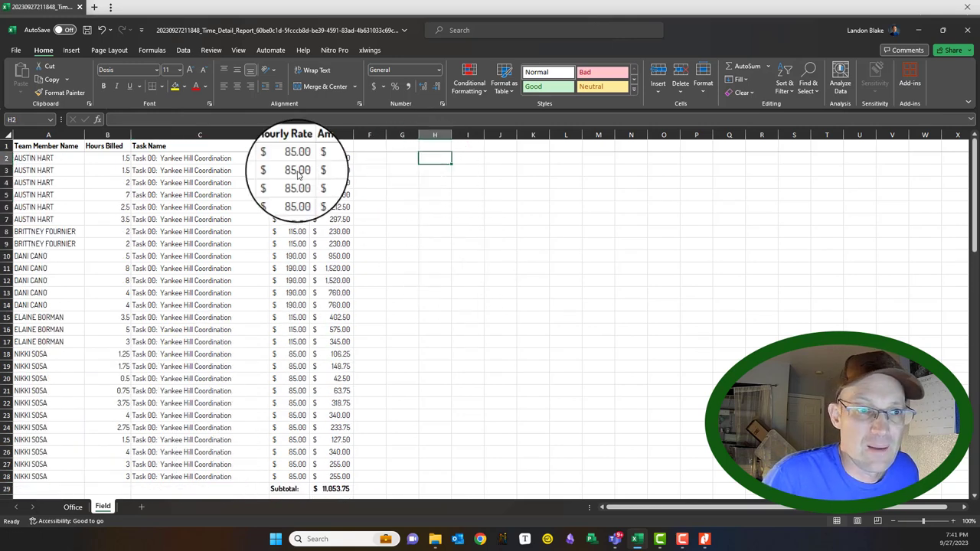
scroll(103, 196, down, 4)
scroll(104, 201, up, 2)
scroll(105, 205, up, 2)
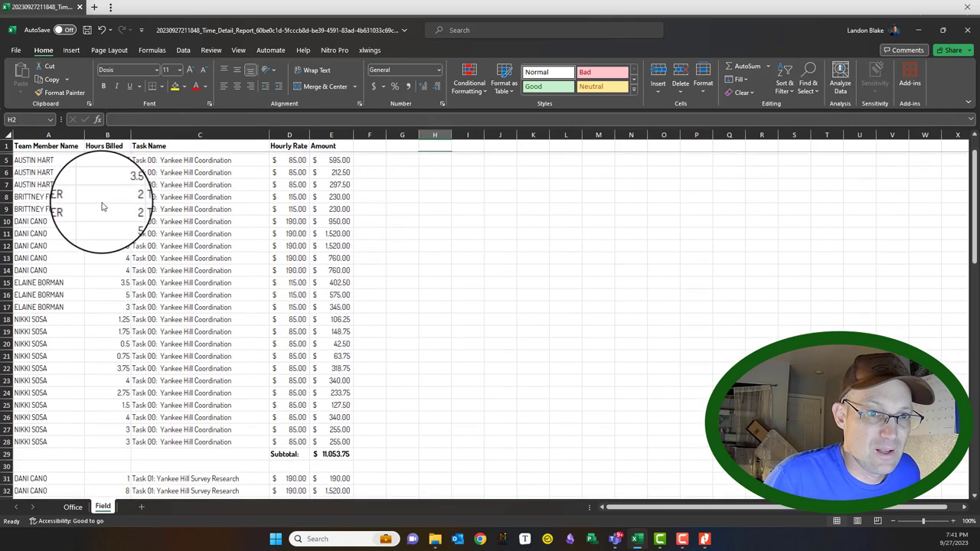
Delete rows 2 to 29, the Task 00 coordination entries and their subtotal, from the Field worksheet
drag(7, 158, 6, 487)
right_click(6, 487)
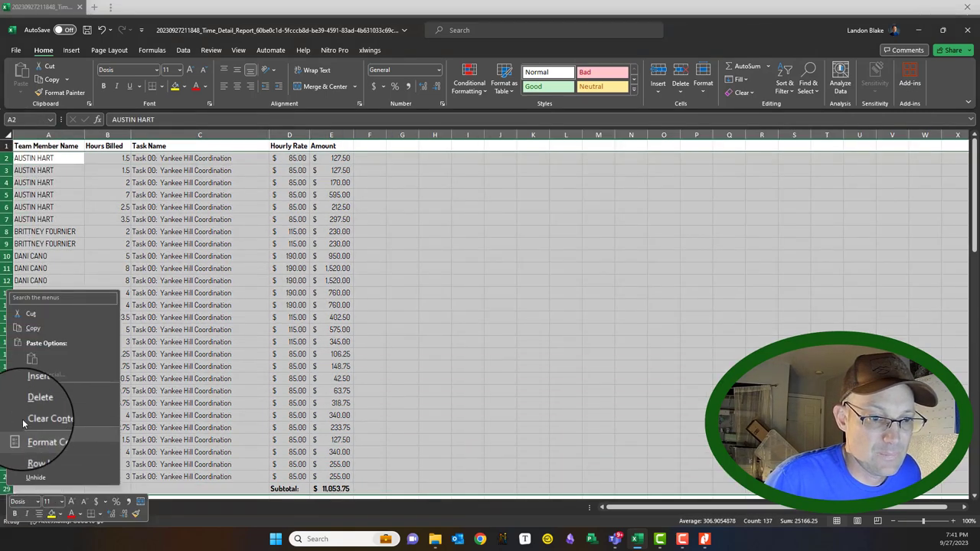
click(31, 431)
click(90, 268)
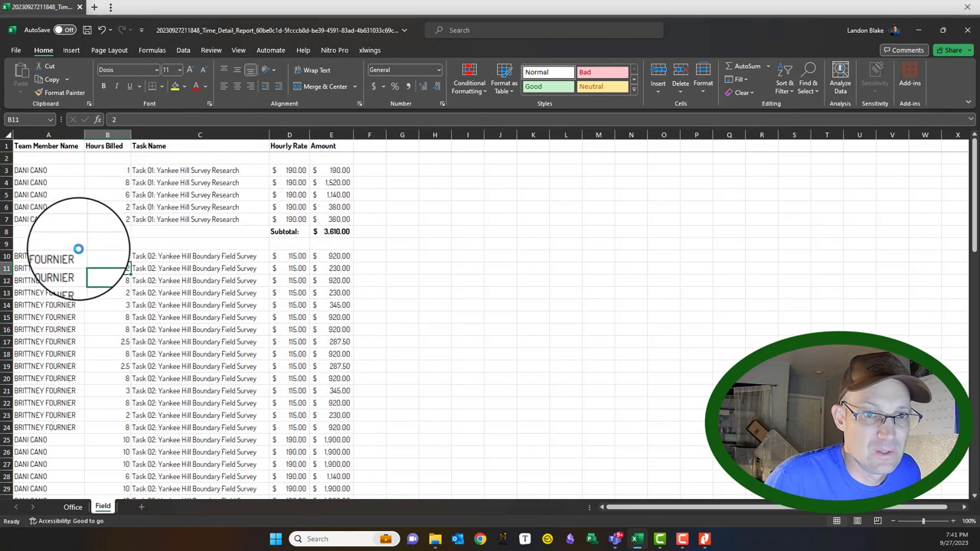
Delete rows 2 to 9, the Task 01 survey research group with its subtotal and surrounding blank rows, from the Field worksheet
drag(6, 153, 6, 244)
right_click(6, 242)
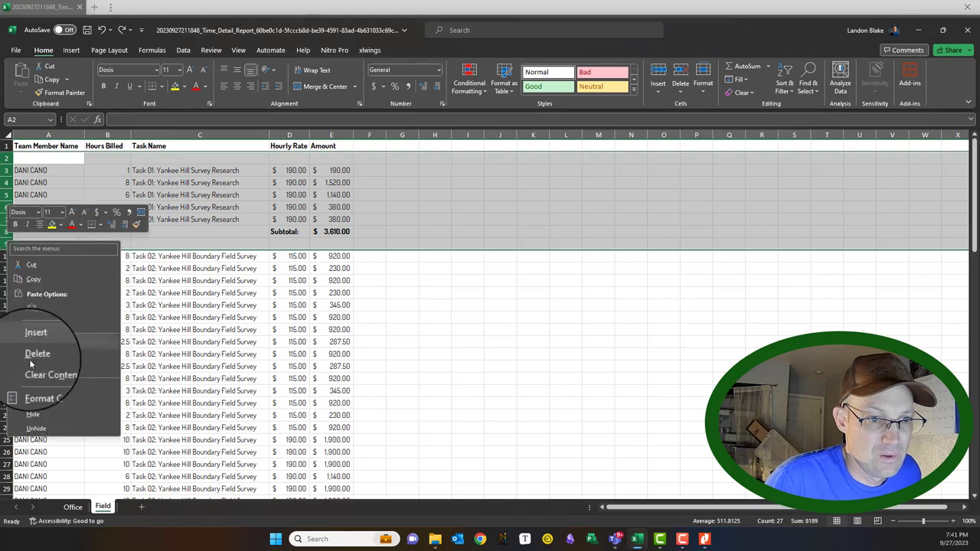
click(44, 357)
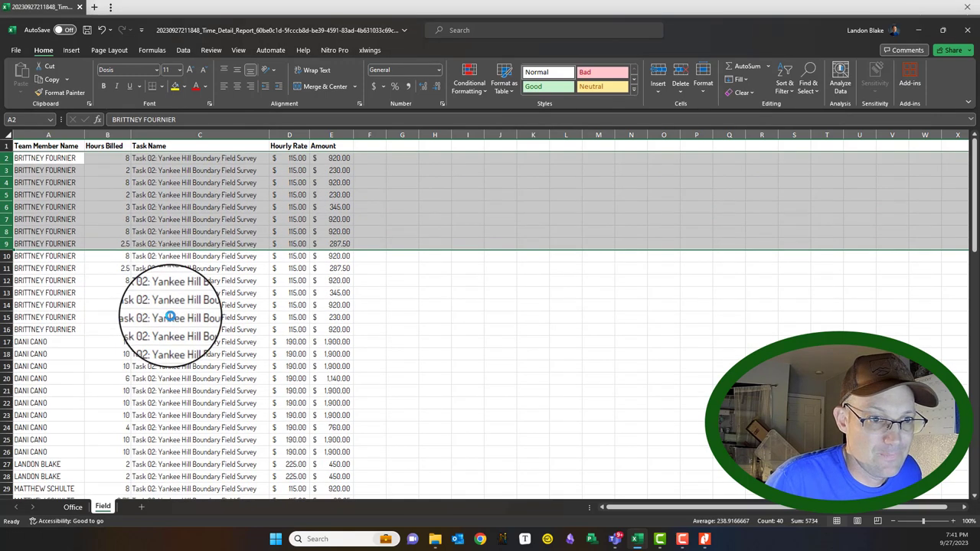
Delete rows 27 and 28, the two $225-rate Task 02 entries, from the Field worksheet
scroll(170, 322, down, 4)
click(8, 315)
drag(7, 316, 7, 329)
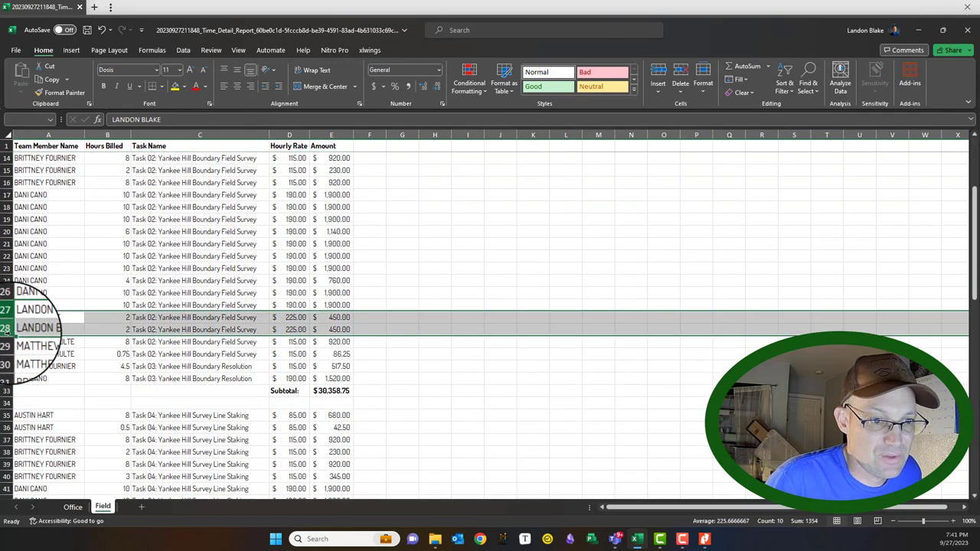
right_click(8, 329)
click(49, 253)
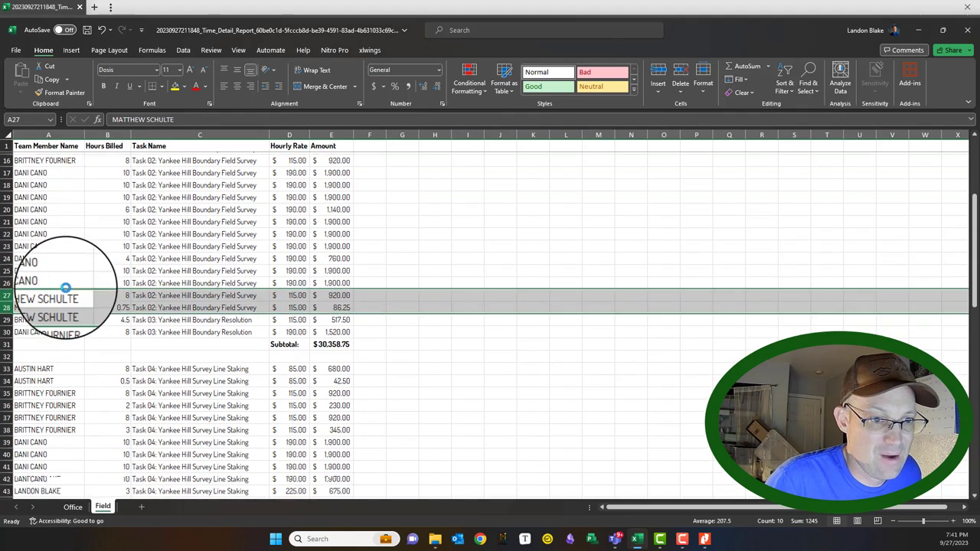
Delete rows 43 and 44, the 3-hour and 6-hour Task 04 entries at the $225 rate, from the Field worksheet
scroll(46, 337, down, 4)
drag(5, 366, 5, 378)
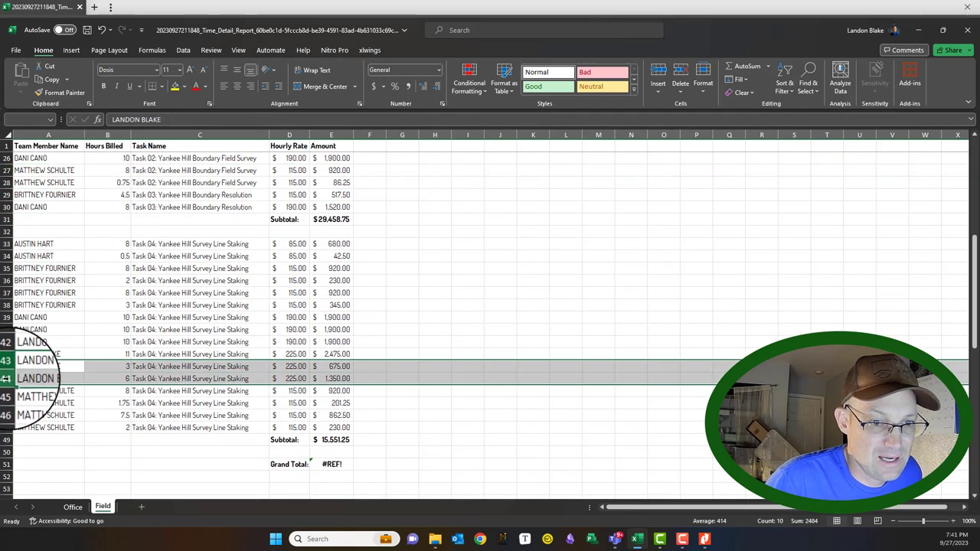
right_click(5, 378)
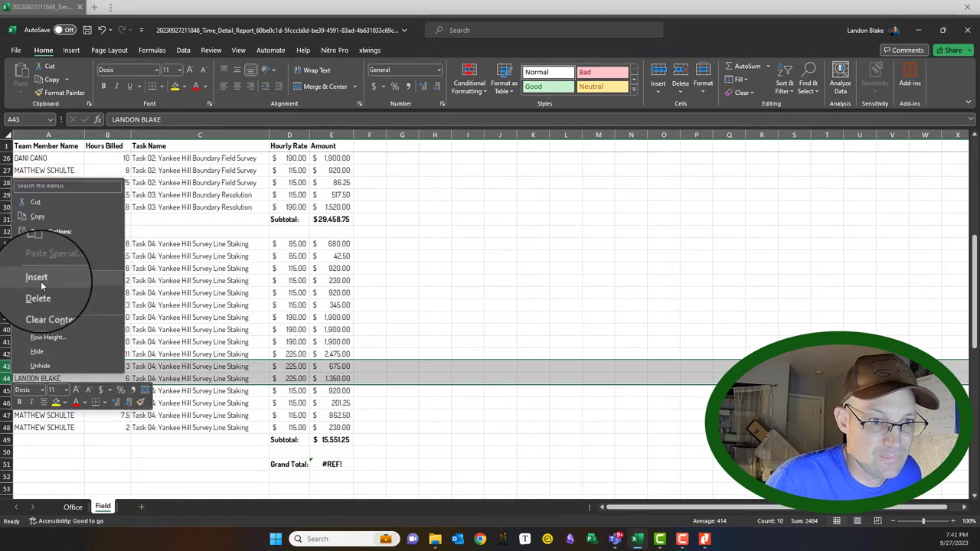
click(41, 295)
click(529, 413)
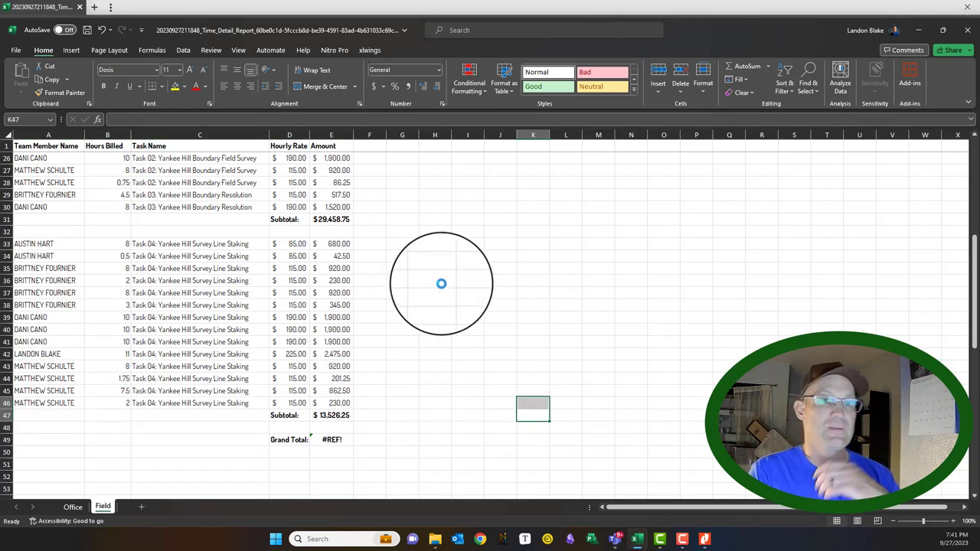
Review the remaining Field worksheet entries, focusing on the team members and hours in the Task 04 group
scroll(437, 274, up, 4)
scroll(436, 274, up, 3)
scroll(401, 295, down, 8)
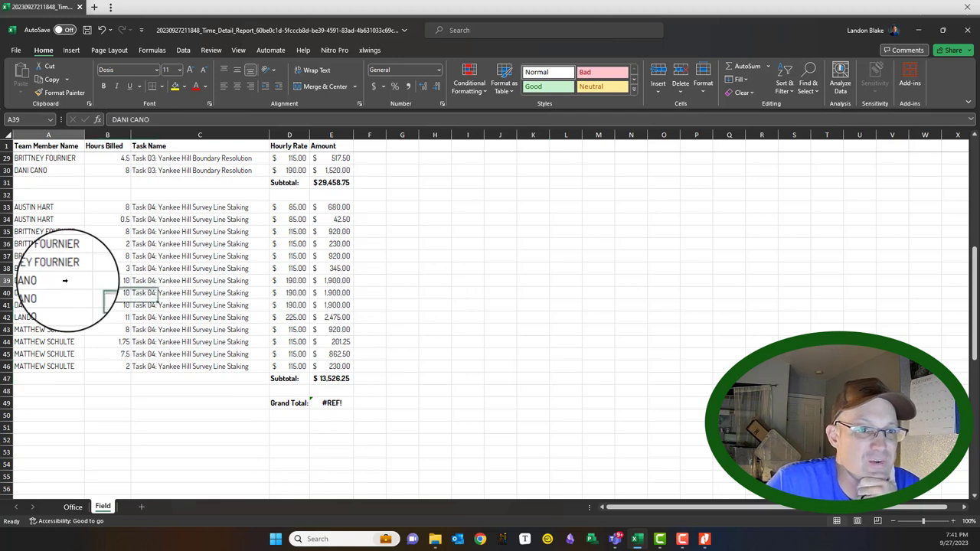
drag(65, 281, 68, 300)
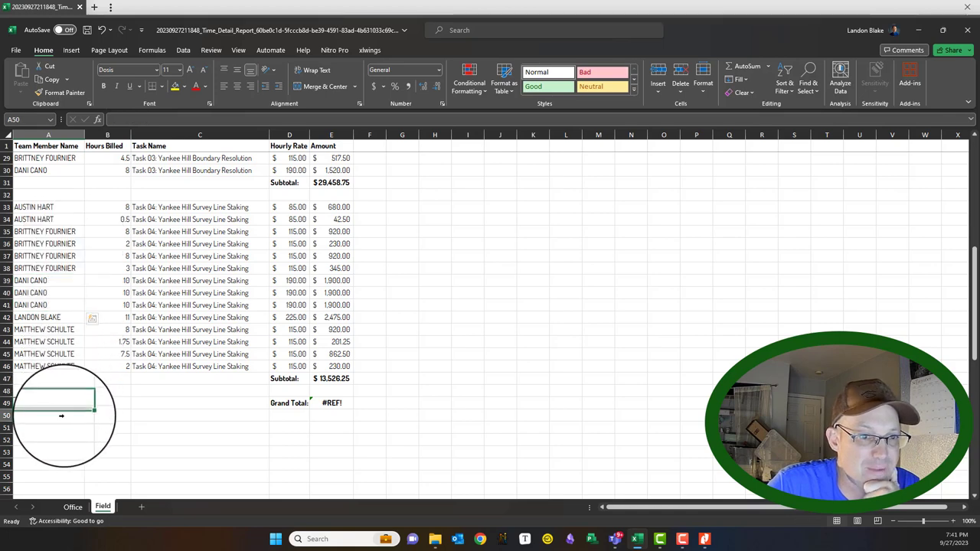
click(64, 317)
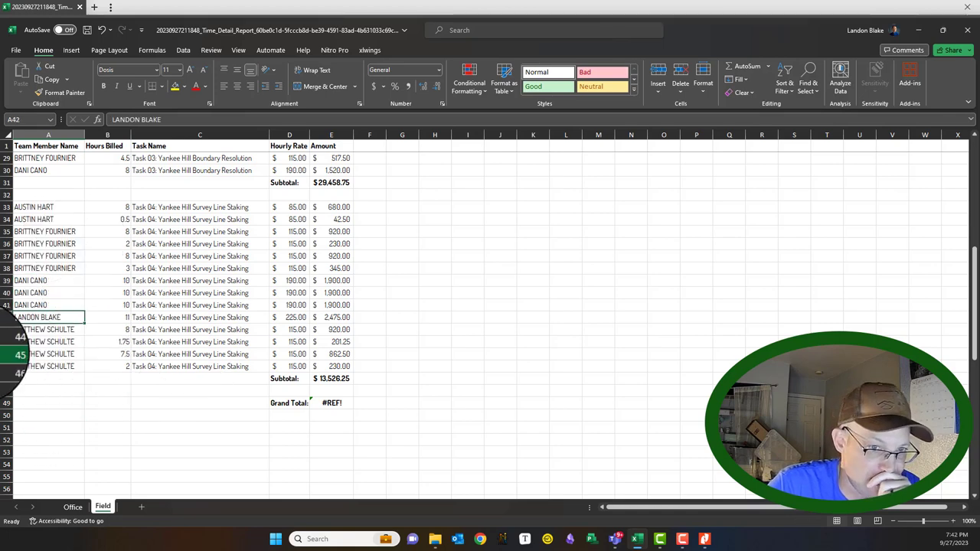
Fill row 51 with Field Crew #1, hours billed =4*10, and the task name copied from the Task 04 Survey Line Staking entries
click(77, 403)
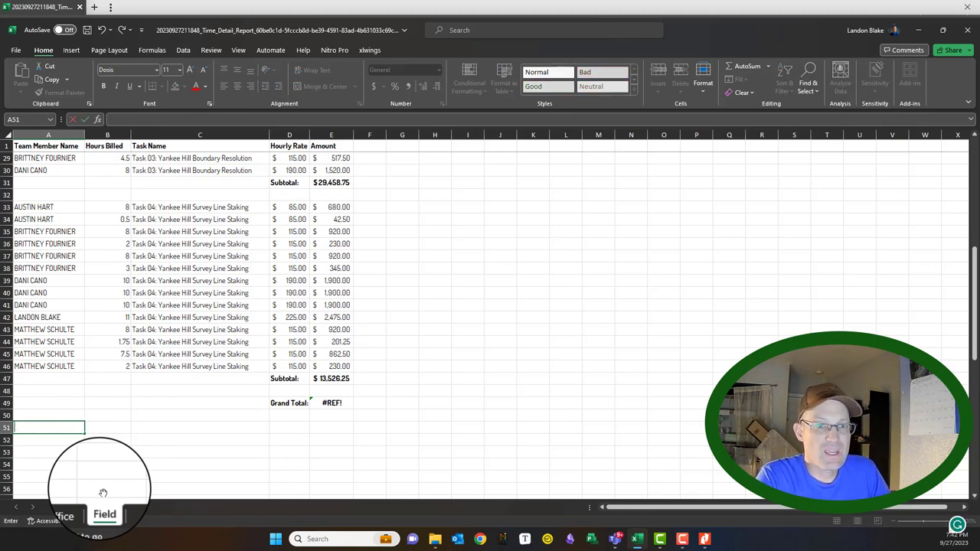
key(Right)
key(Right)
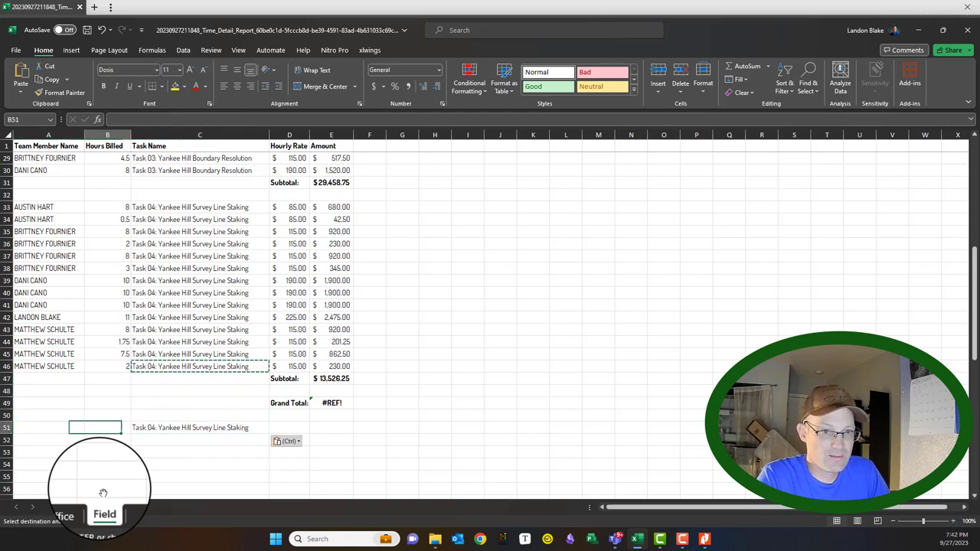
text(=4*10)
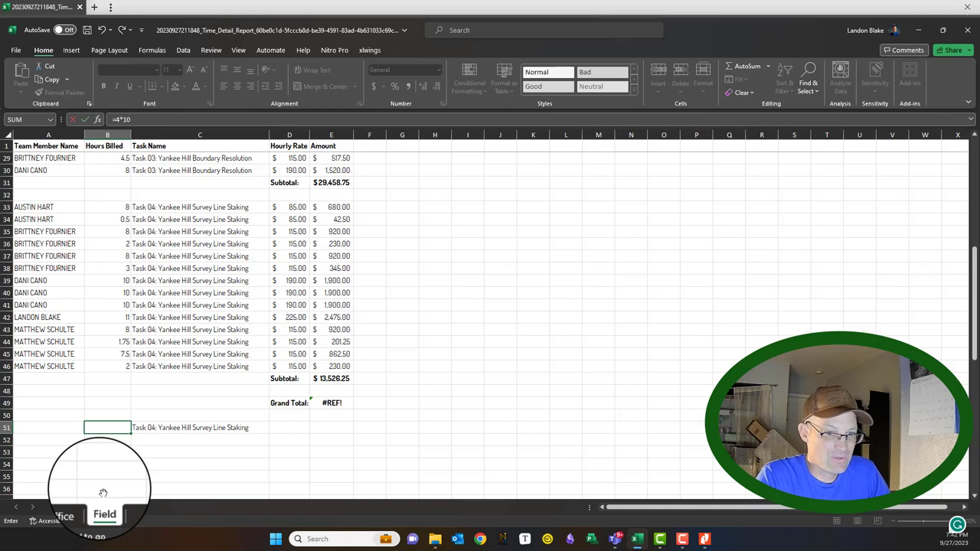
key(Return)
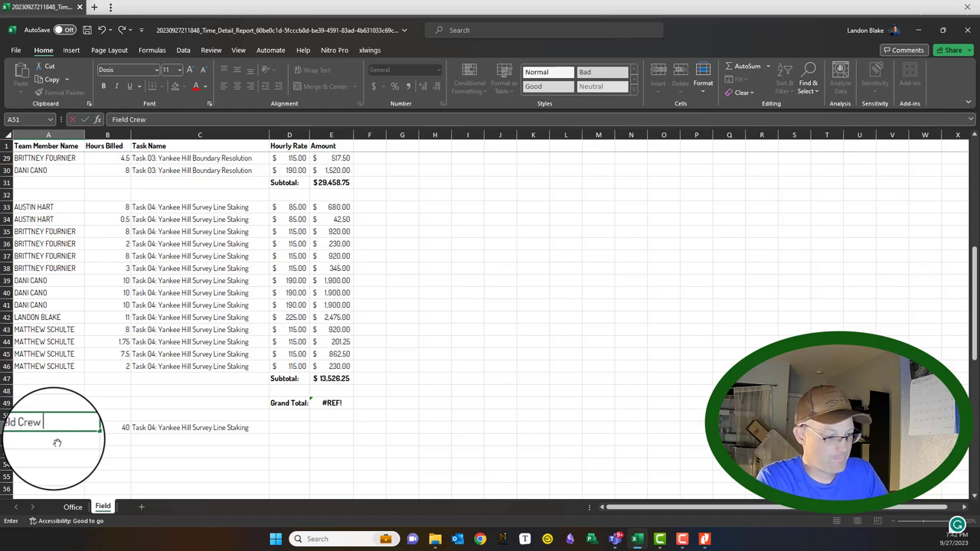
key(Return)
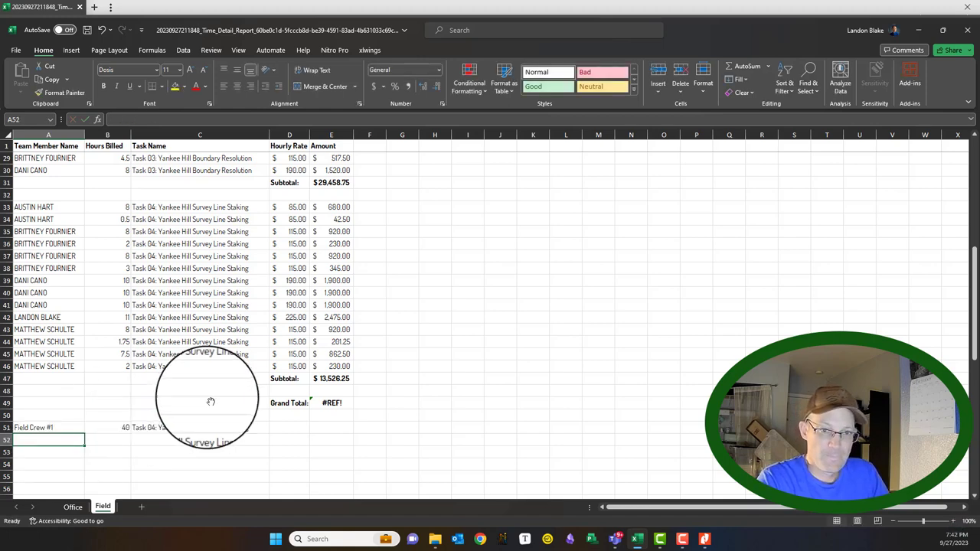
Set the hourly rate for Field Crew #1 in row 51 to 230 with accounting number format
click(290, 428)
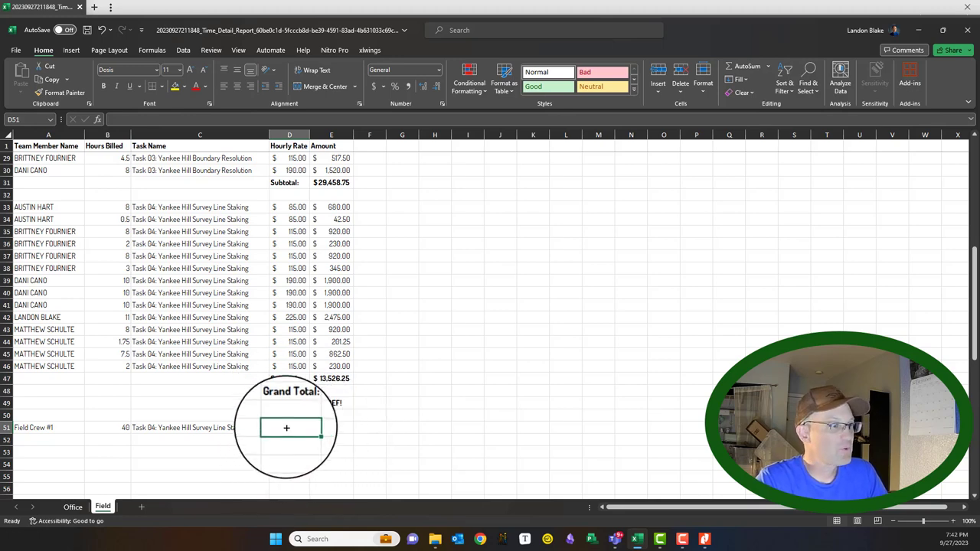
text(2)
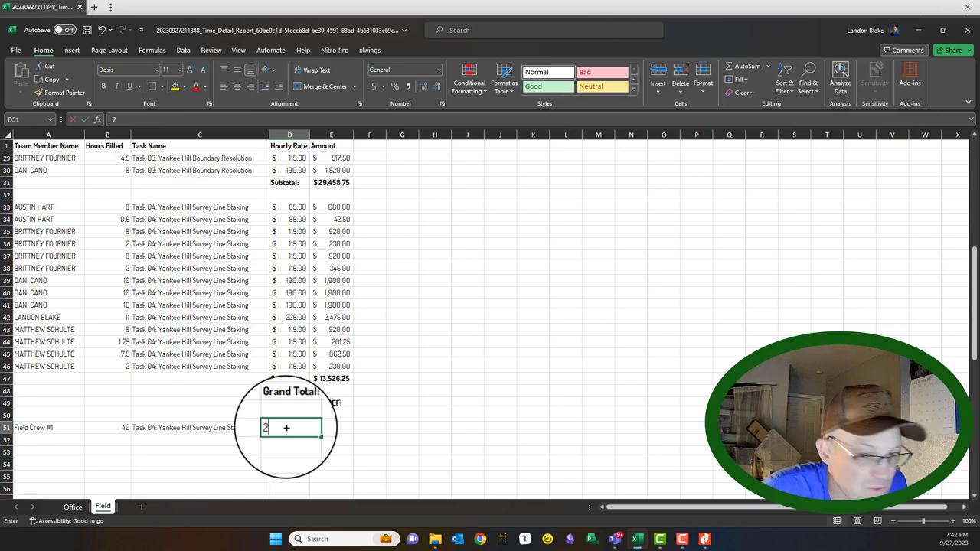
text(30)
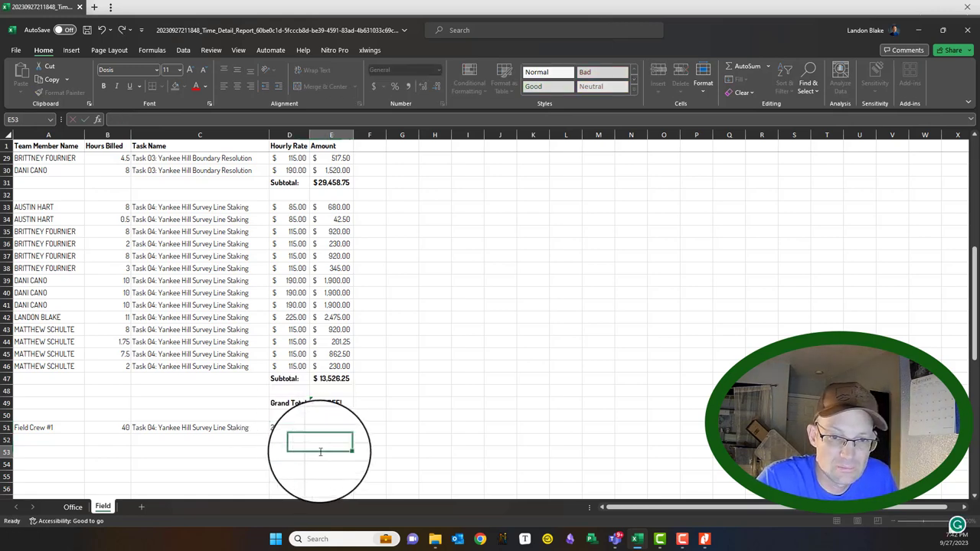
key(ctrl+Return)
click(373, 85)
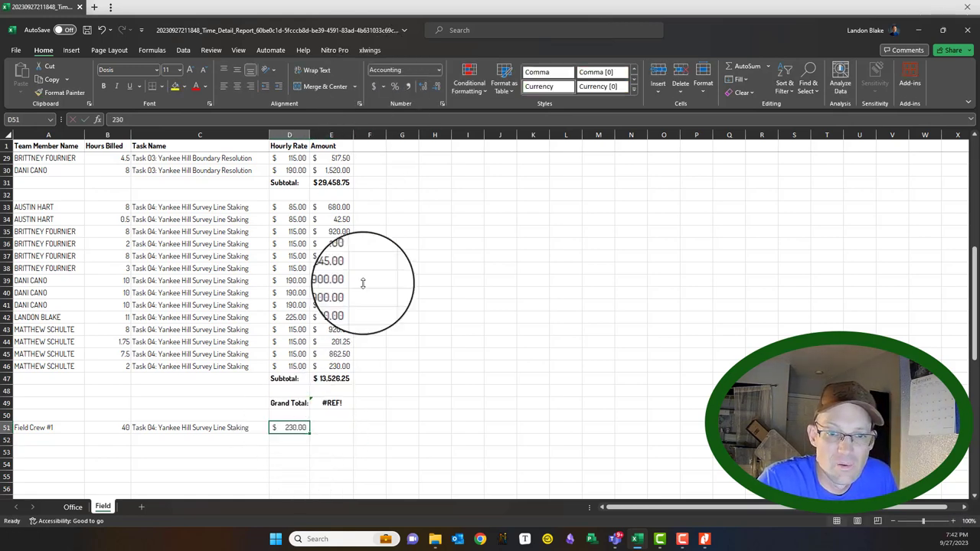
Calculate the amount for row 51 as hours billed times hourly rate with =B51*D51
click(328, 433)
text(=B51)
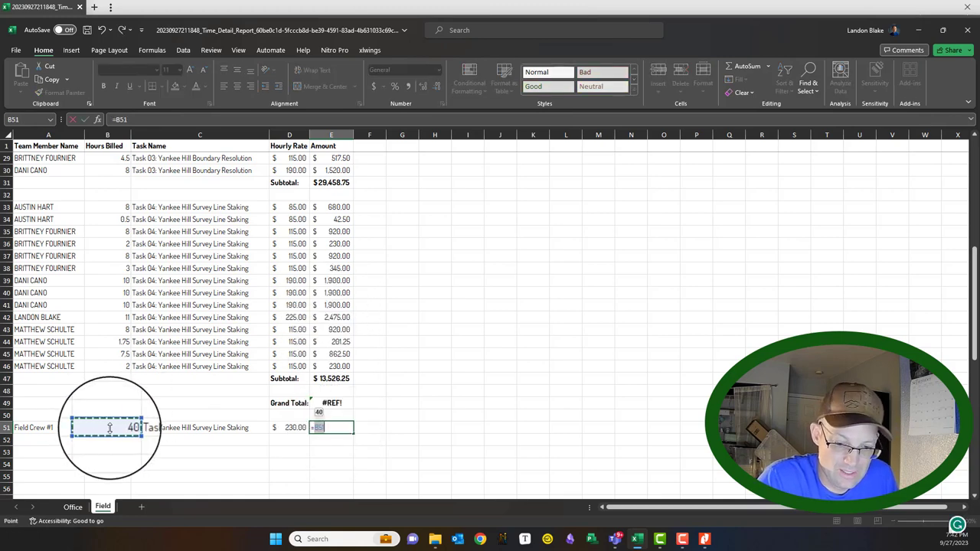
text(*)
click(291, 428)
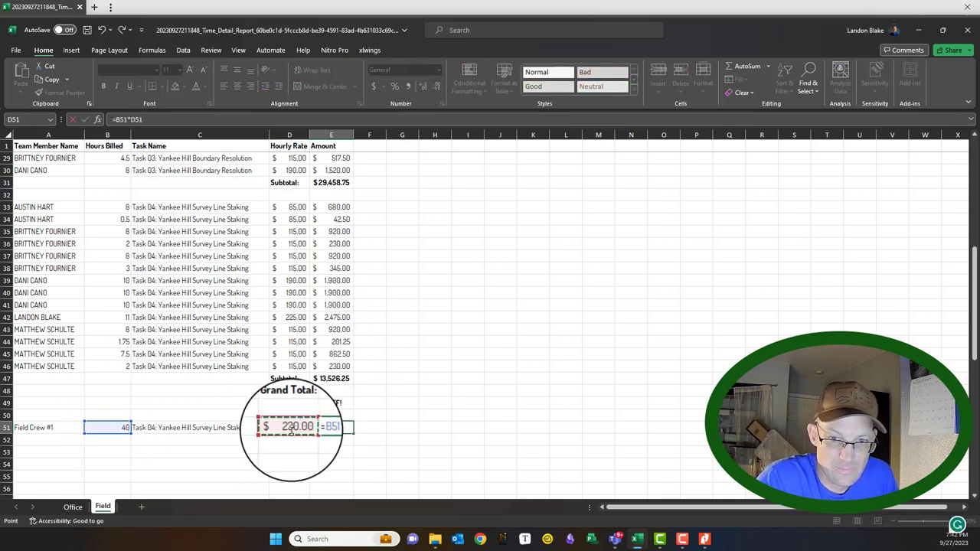
key(Return)
click(337, 428)
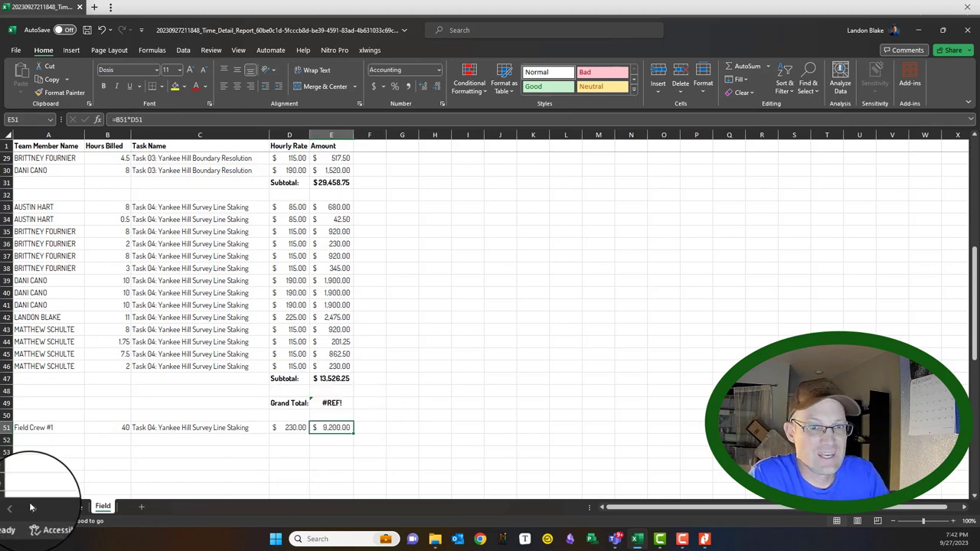
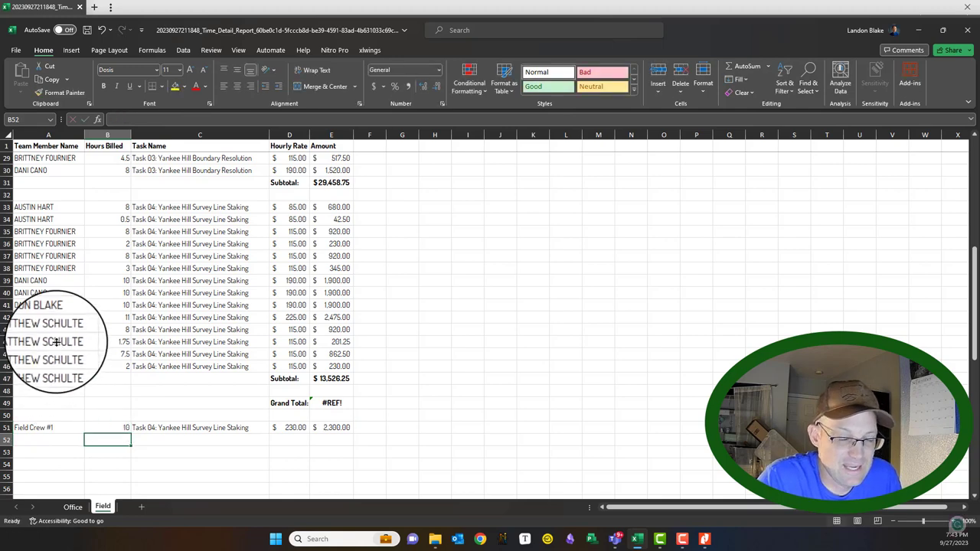
Rename the crew entry in row 51 to Field Crew #2 and copy it to row 52 as Field Crew #1
double_click(56, 427)
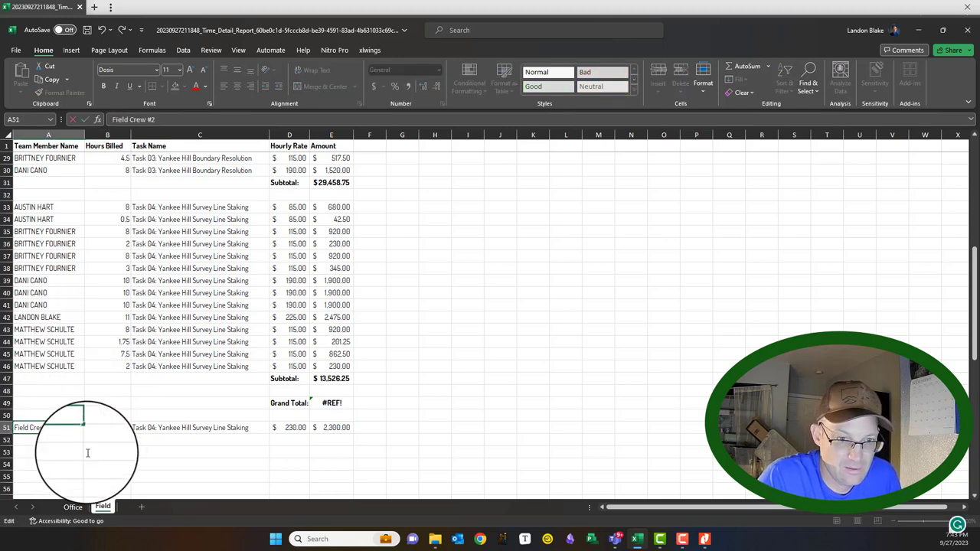
key(Return)
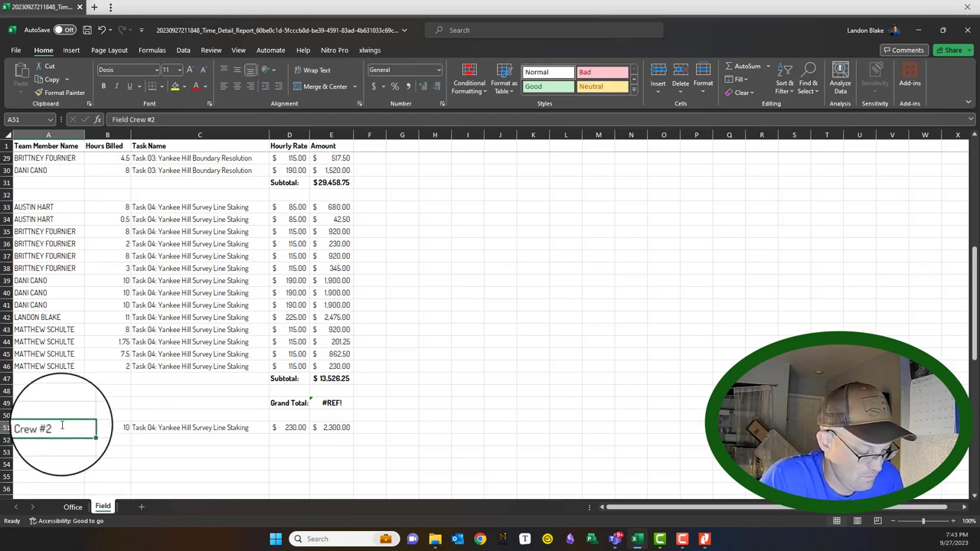
key(ctrl+c)
key(ctrl+v)
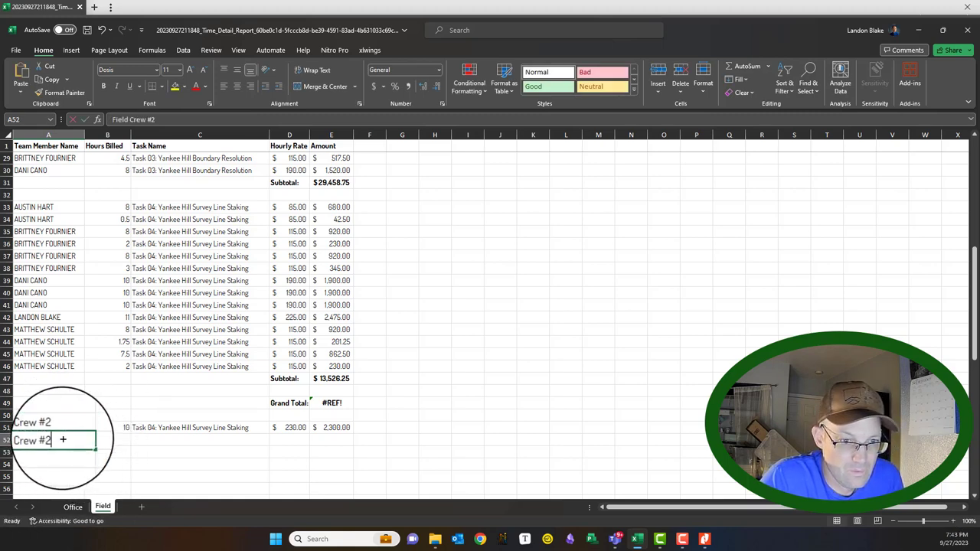
text(1)
key(Return)
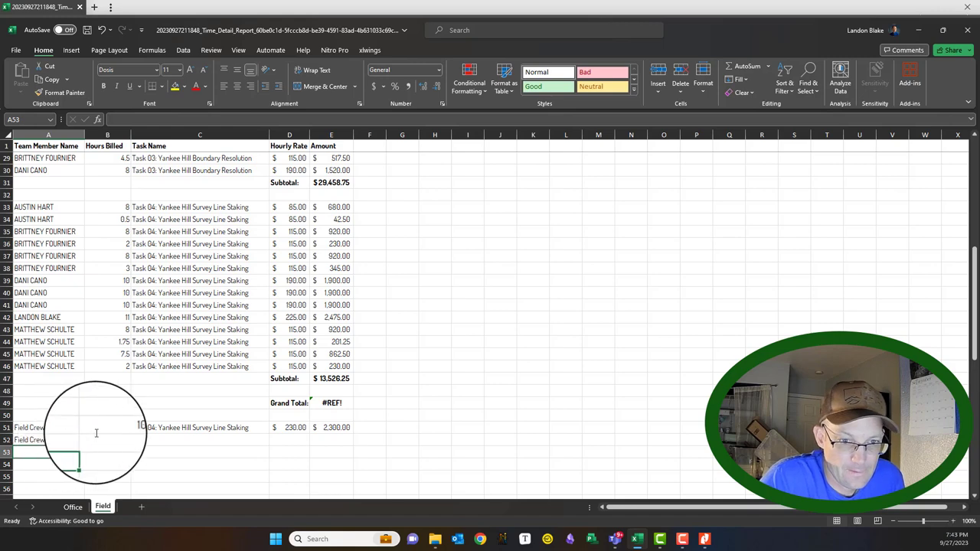
Enter the hours billed for Field Crew #1 in row 52 as =3*10
text(30)
key(Return)
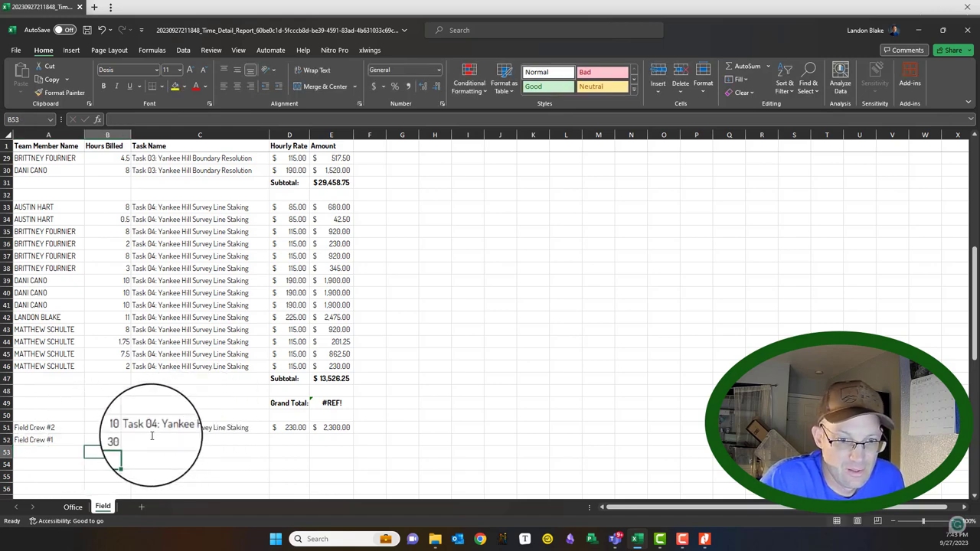
text(=3*1)
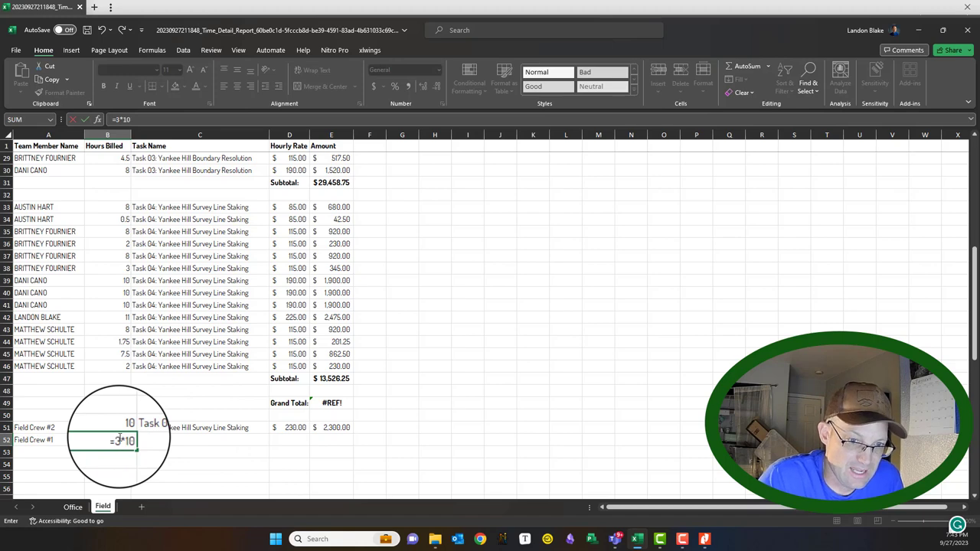
key(Return)
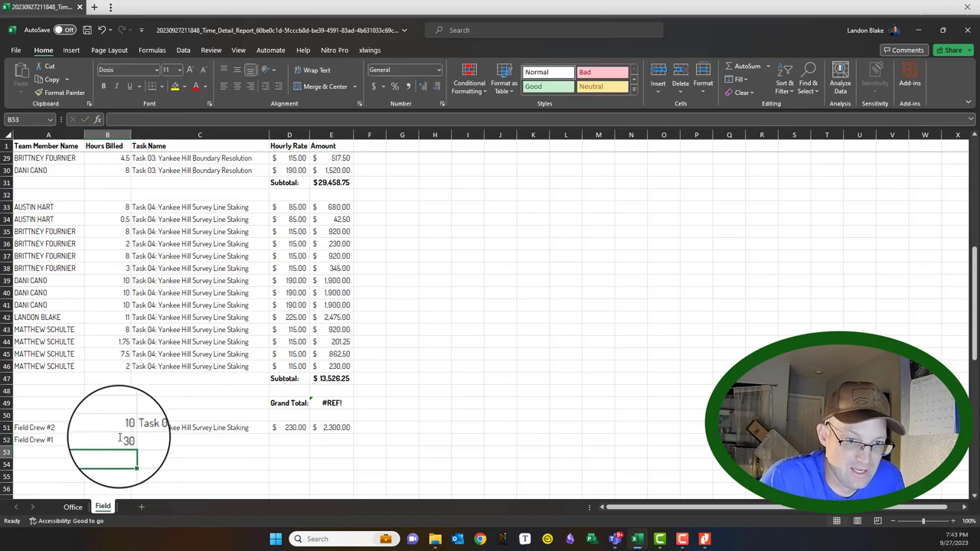
Copy the task name, hourly rate and amount from the Field Crew #2 row into the Field Crew #1 row
drag(192, 428, 318, 427)
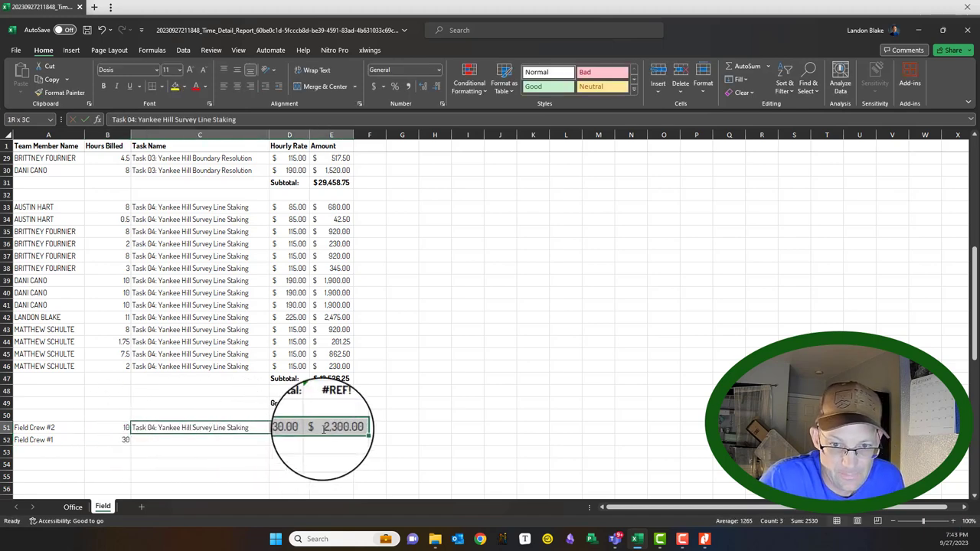
key(ctrl+c)
click(235, 443)
key(Return)
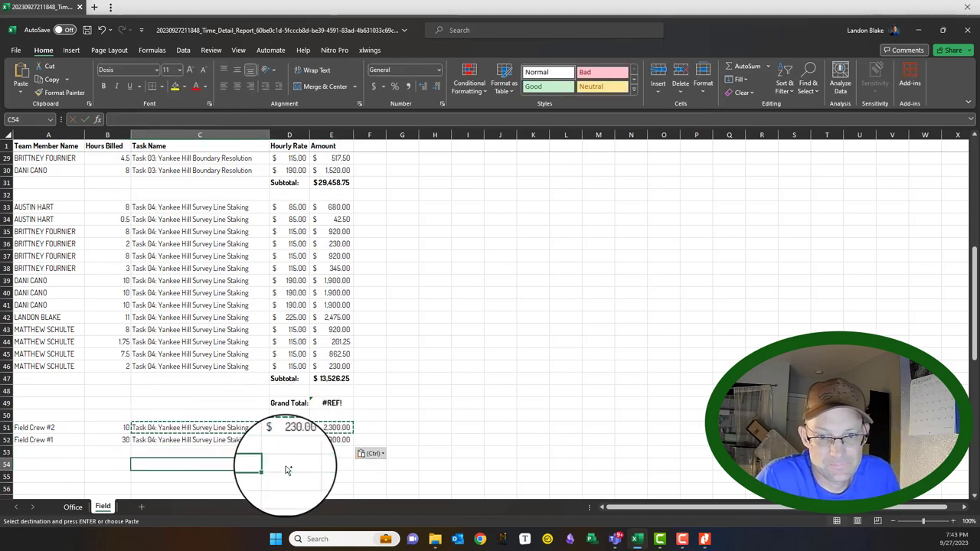
click(498, 451)
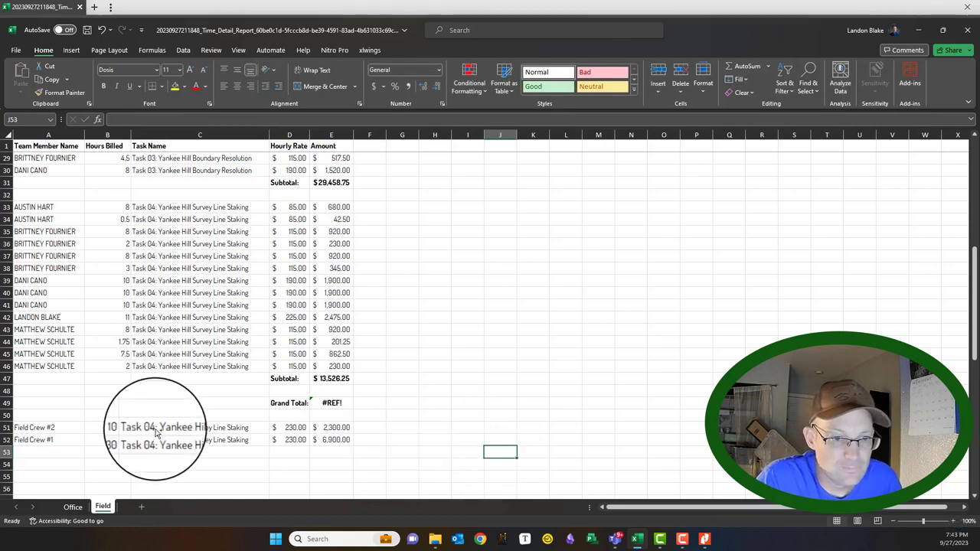
Insert two blank rows above the Field Crew #2 entry in row 51
click(6, 428)
right_click(6, 427)
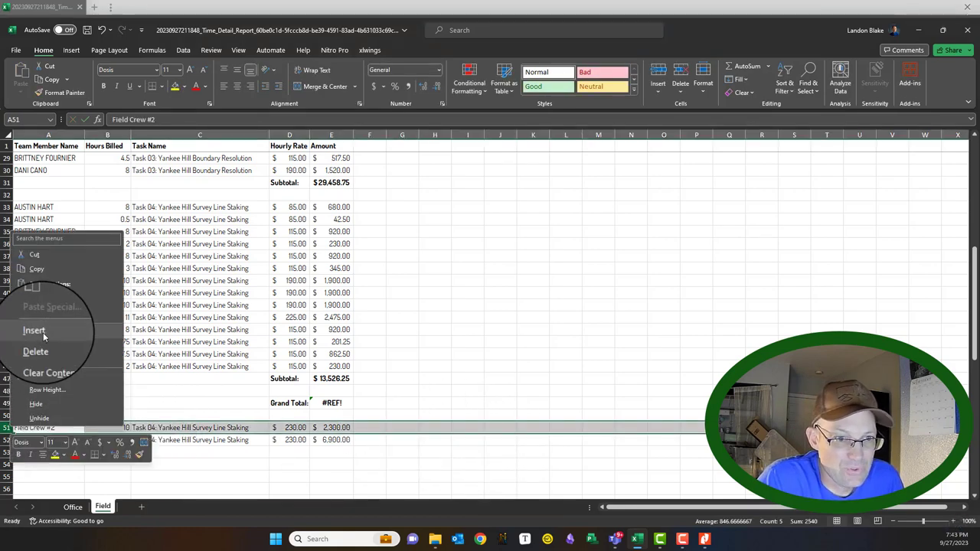
click(35, 356)
right_click(6, 428)
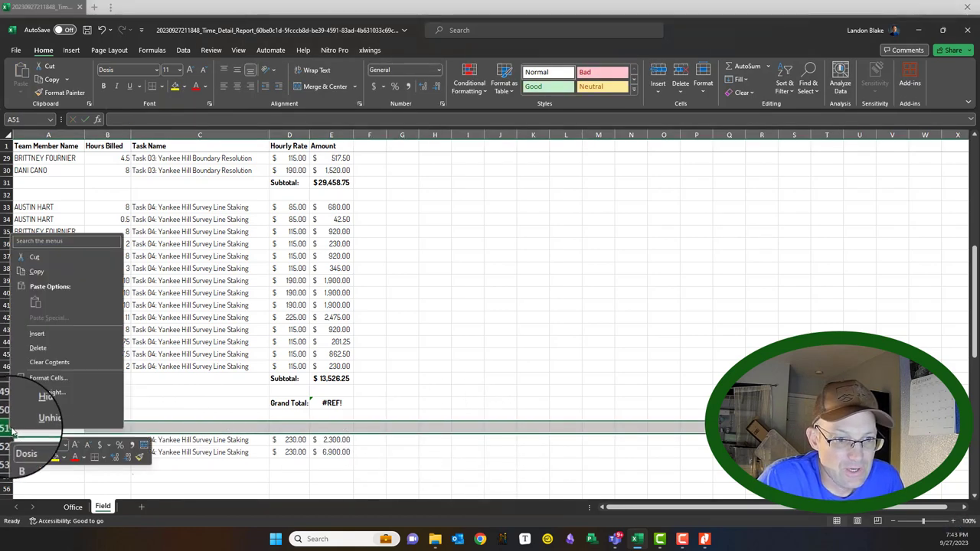
click(35, 330)
click(433, 463)
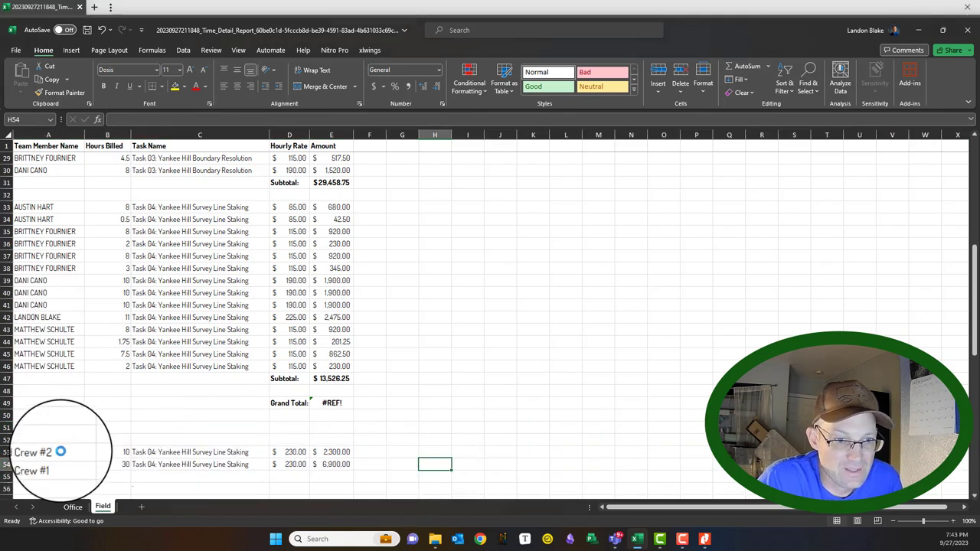
Delete the extra blank row 51 above the crew entries
click(61, 427)
click(6, 428)
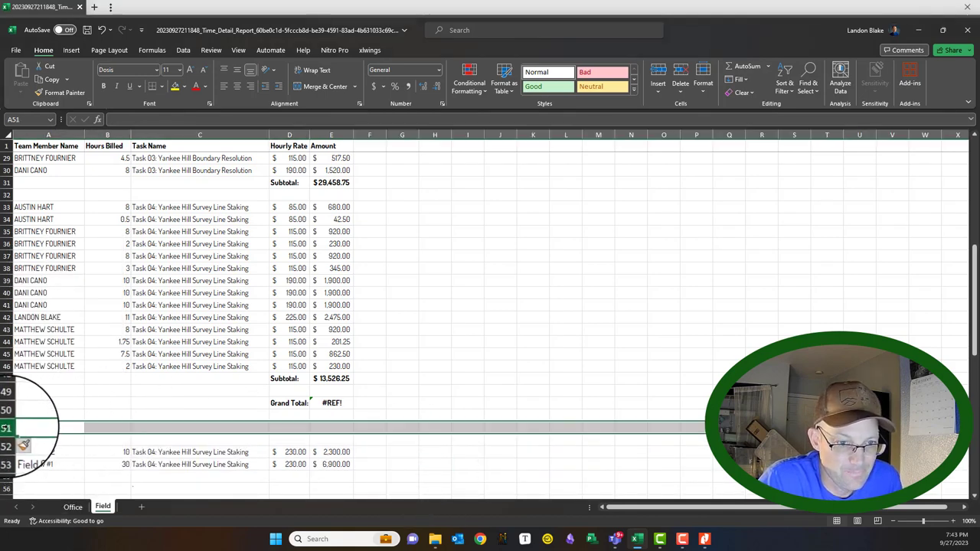
right_click(7, 427)
key(Escape)
scroll(559, 353, up, 9)
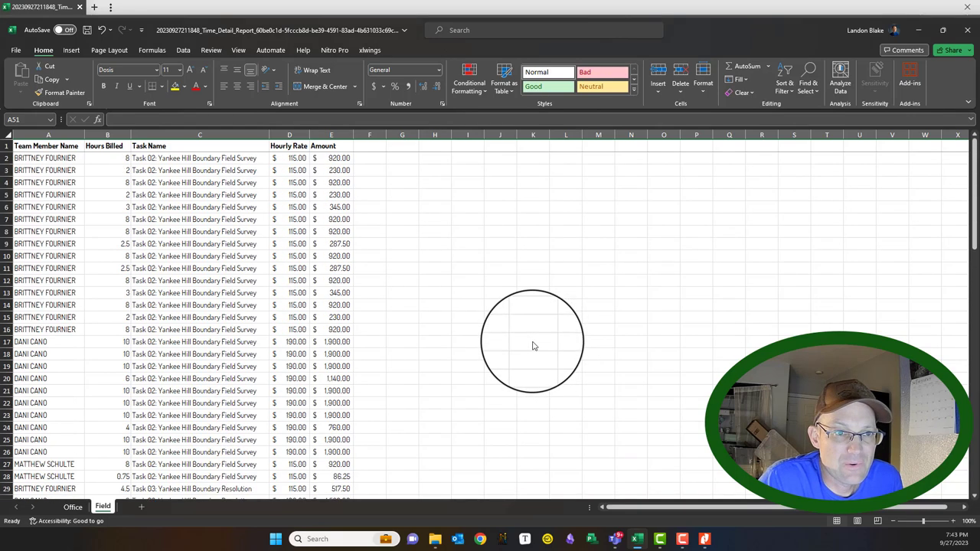
scroll(536, 358, down, 11)
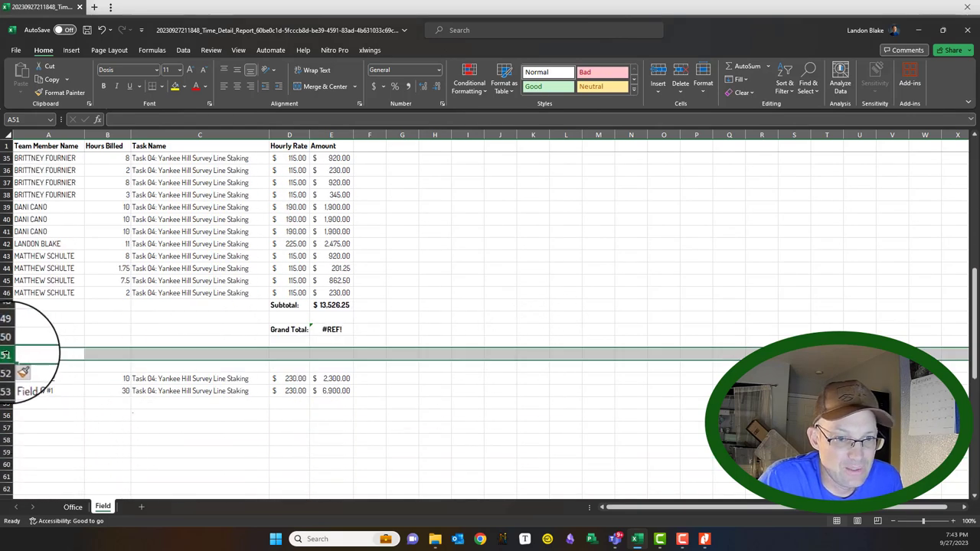
right_click(5, 354)
click(61, 274)
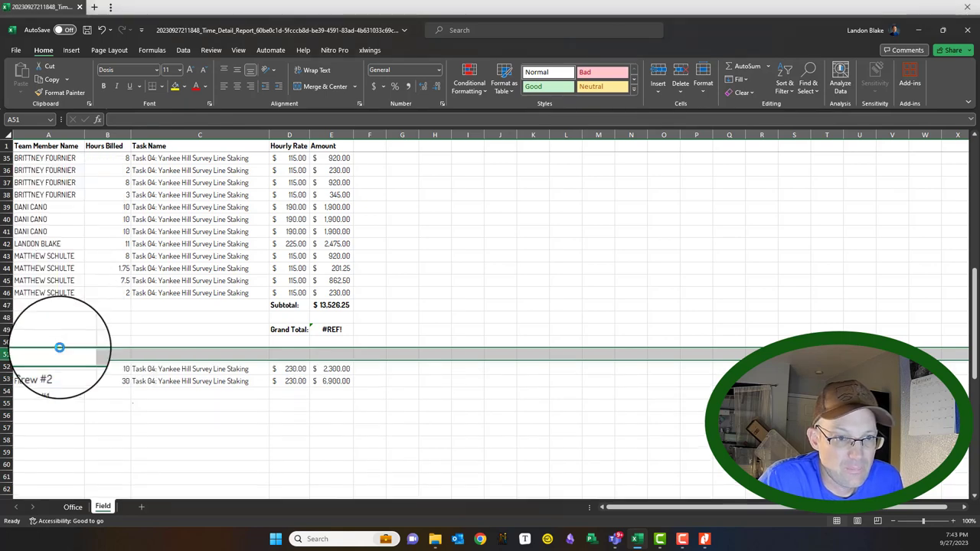
Copy the Field Crew #1 name into row 51 and enter 90 hours billed, based on the $190-rate Task 02 entries
click(40, 378)
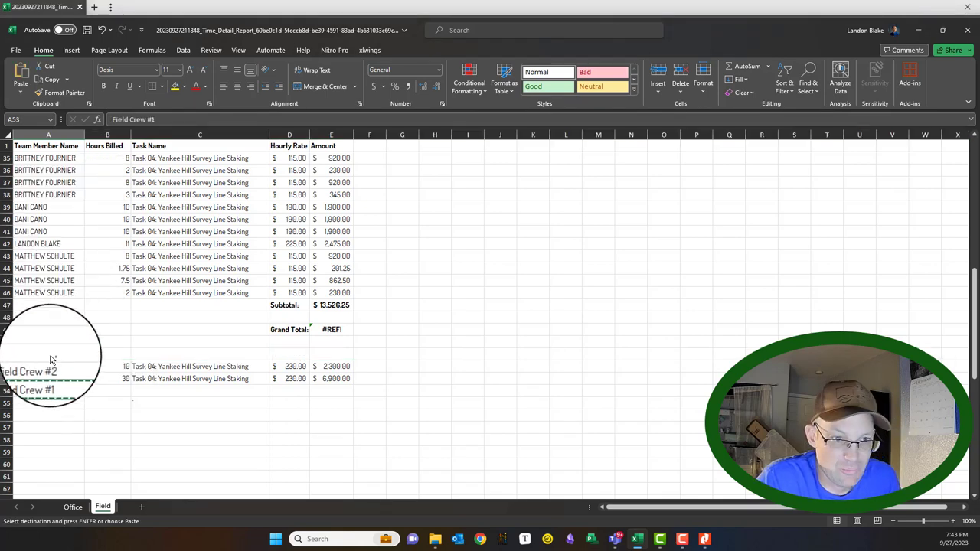
click(173, 453)
scroll(253, 444, up, 11)
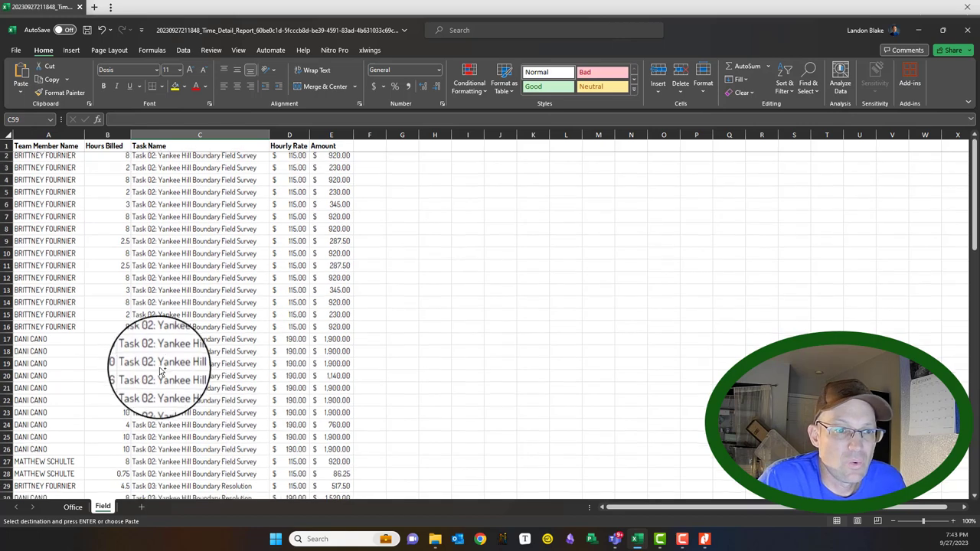
scroll(161, 372, down, 3)
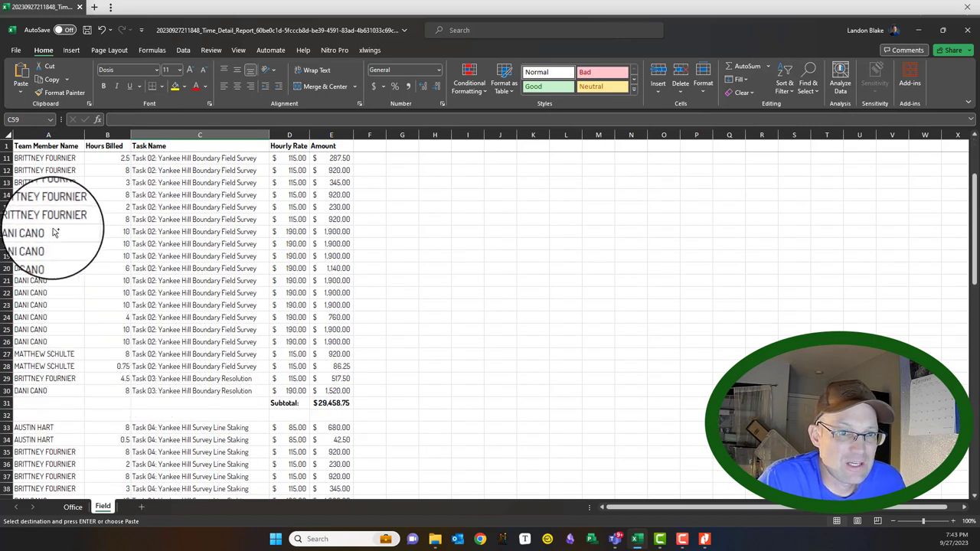
drag(54, 233, 34, 345)
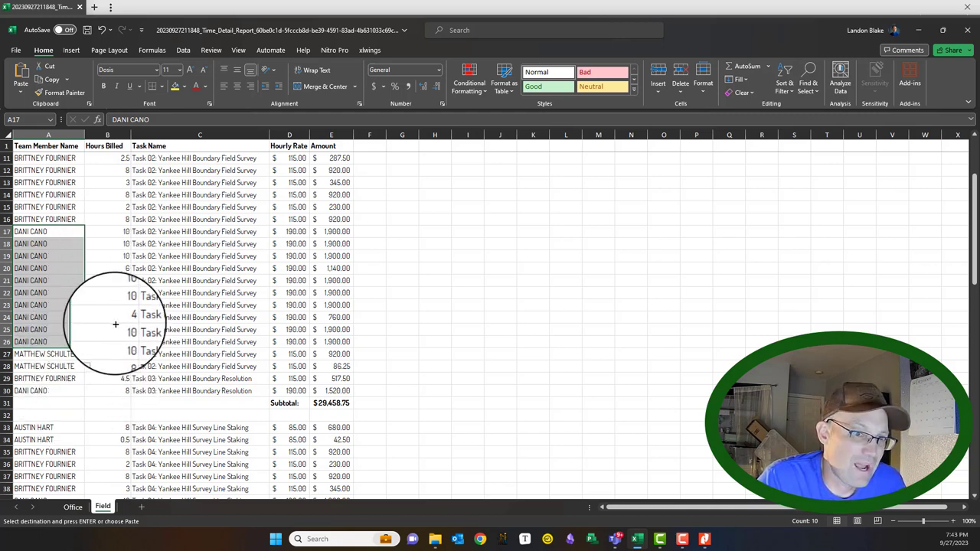
scroll(116, 324, down, 8)
click(108, 356)
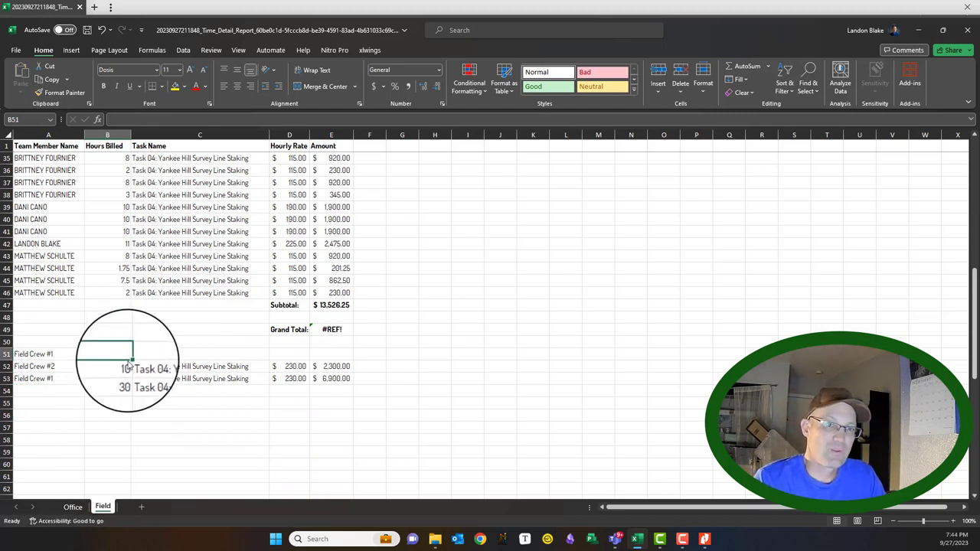
text(=)
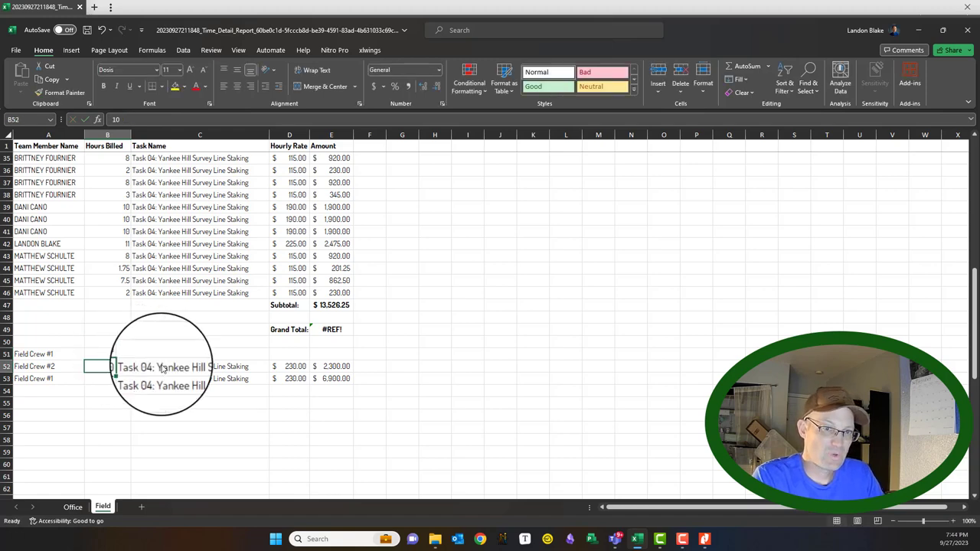
Copy the task name Task 02: Yankee Hill Boundary Field Survey from row 28 into the Field Crew #1 entry in row 51
scroll(198, 268, up, 4)
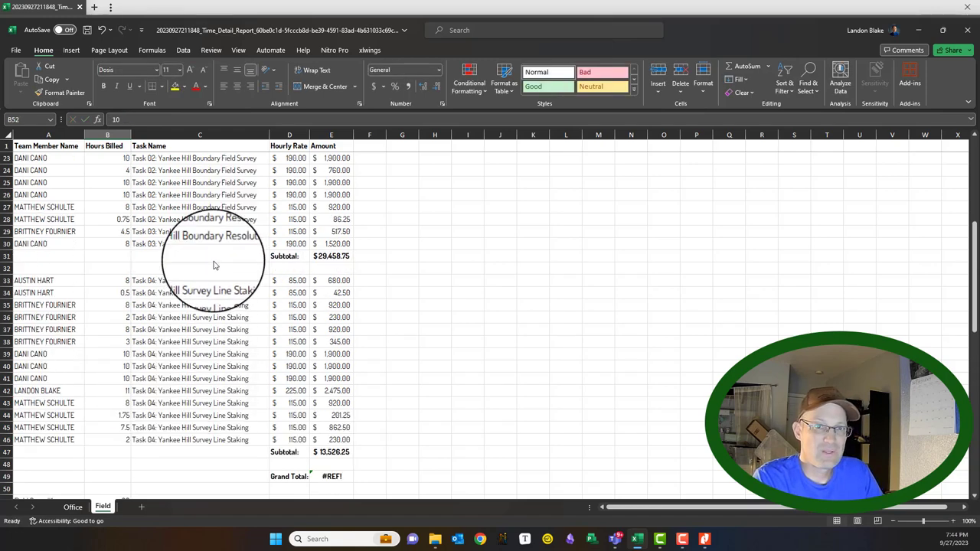
click(219, 221)
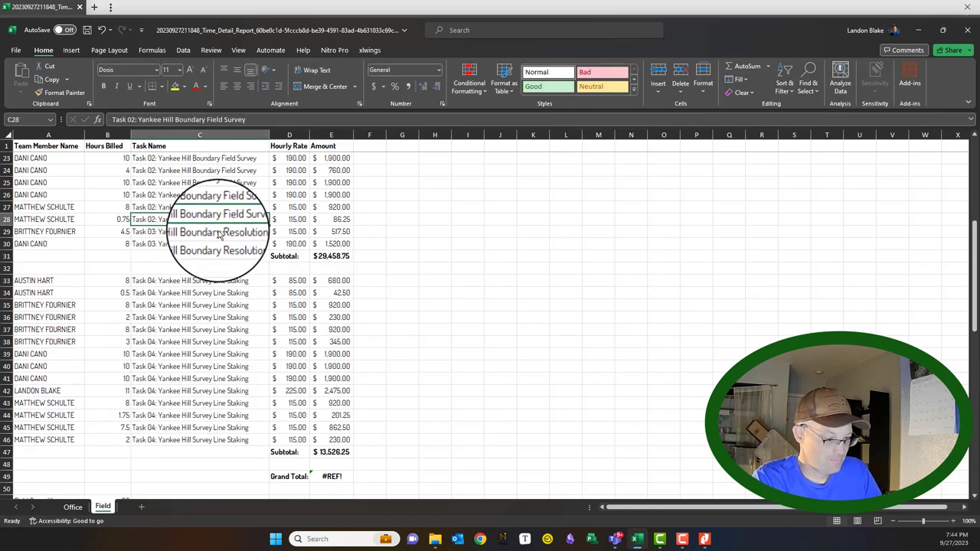
key(ctrl+c)
scroll(219, 234, down, 3)
click(191, 391)
key(ctrl+v)
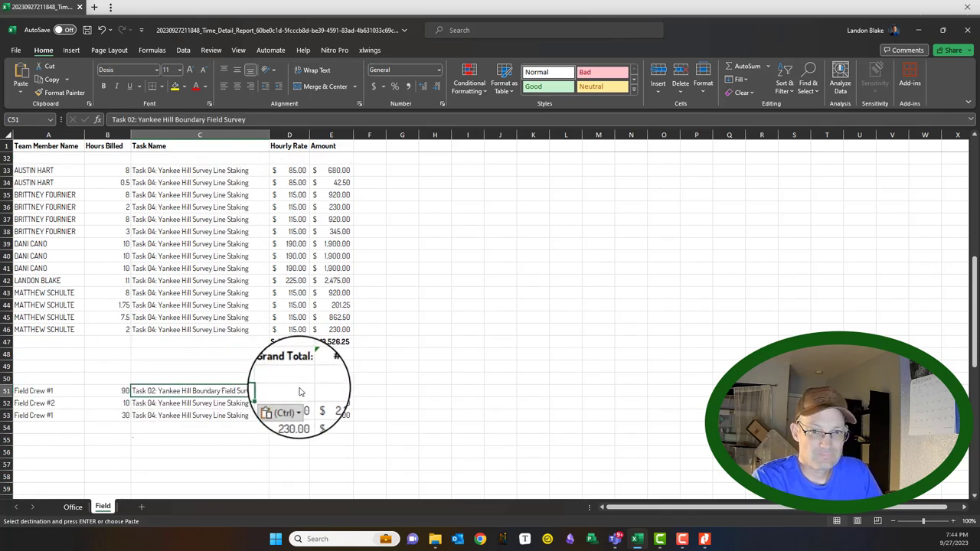
scroll(383, 460, down, 1)
click(369, 429)
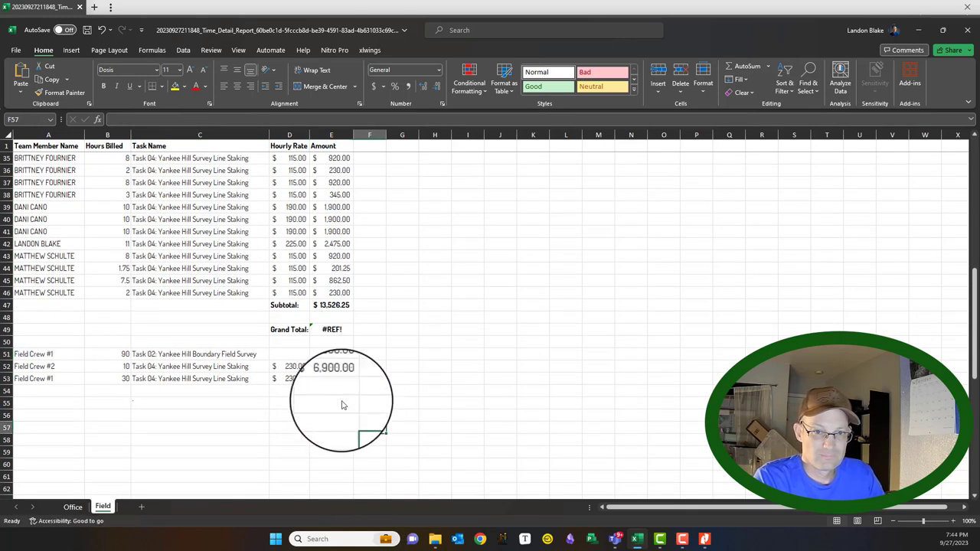
Copy the 230.00 hourly rate and the amount formula from row 52 into the Field Crew #1 entry in row 51
click(292, 367)
key(ctrl+c)
click(293, 354)
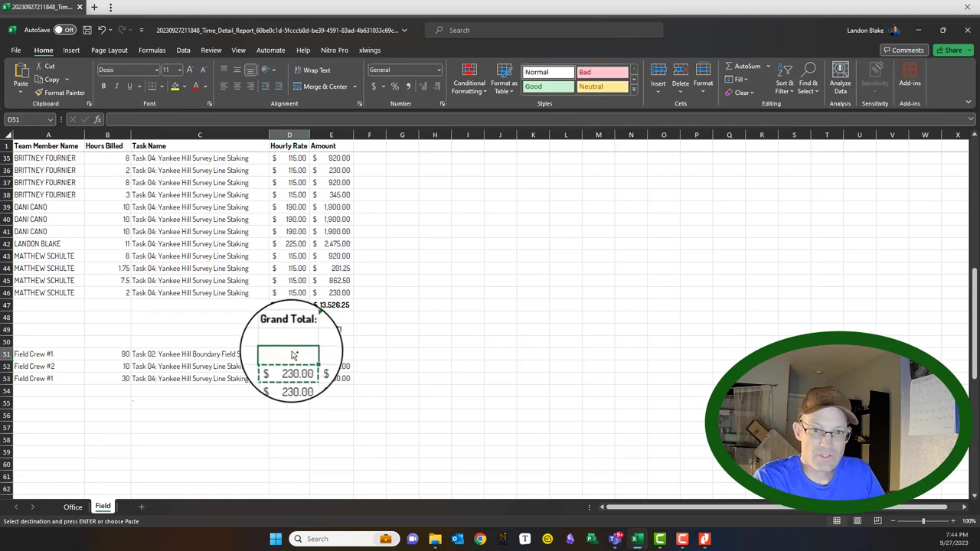
key(ctrl+v)
key(Escape)
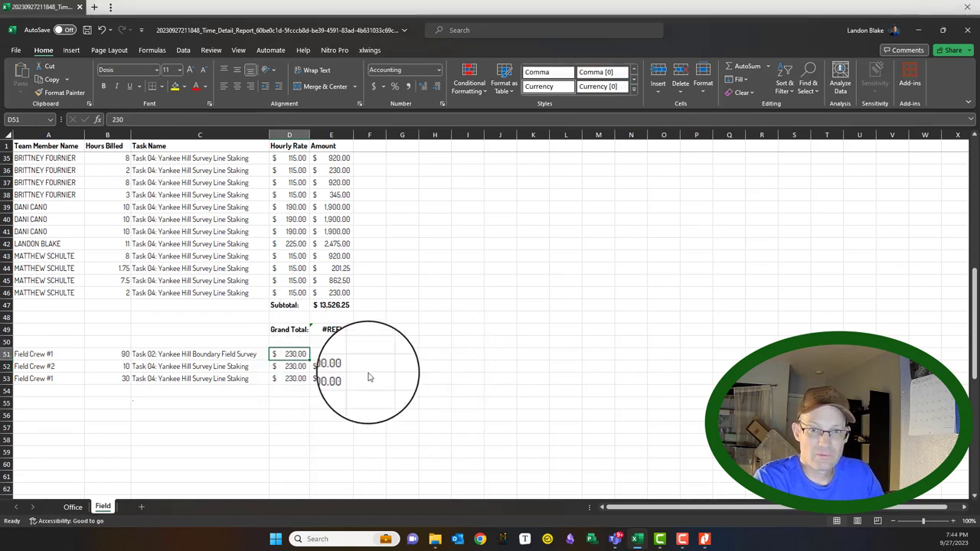
click(347, 369)
key(ctrl+c)
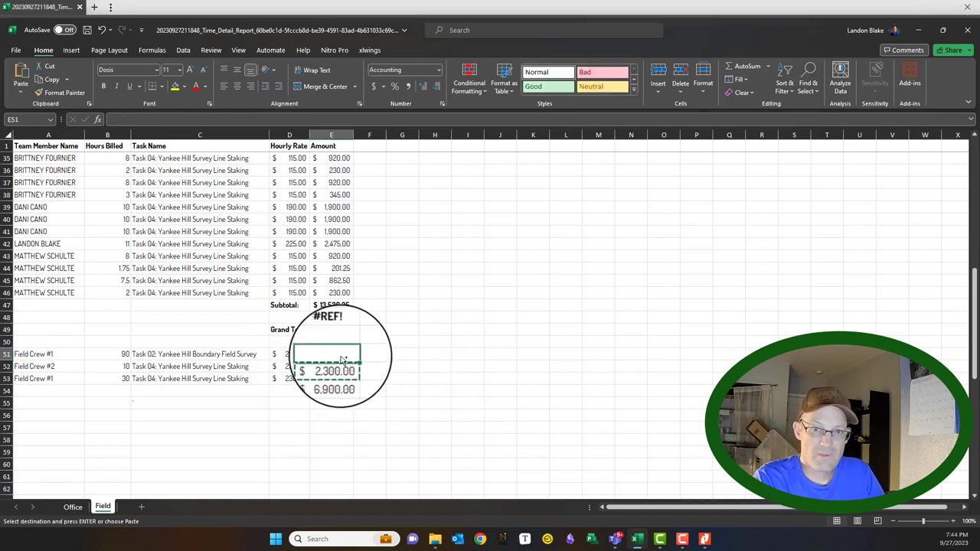
click(337, 354)
key(ctrl+v)
key(Escape)
click(351, 399)
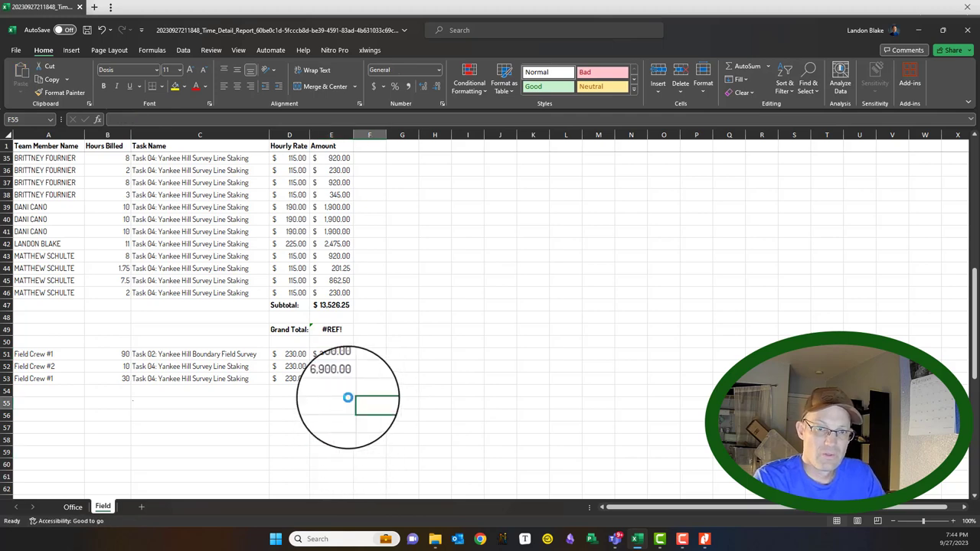
Copy the Subtotal label and its sum formula from row 47 into row 54 beneath the crew entries
click(296, 392)
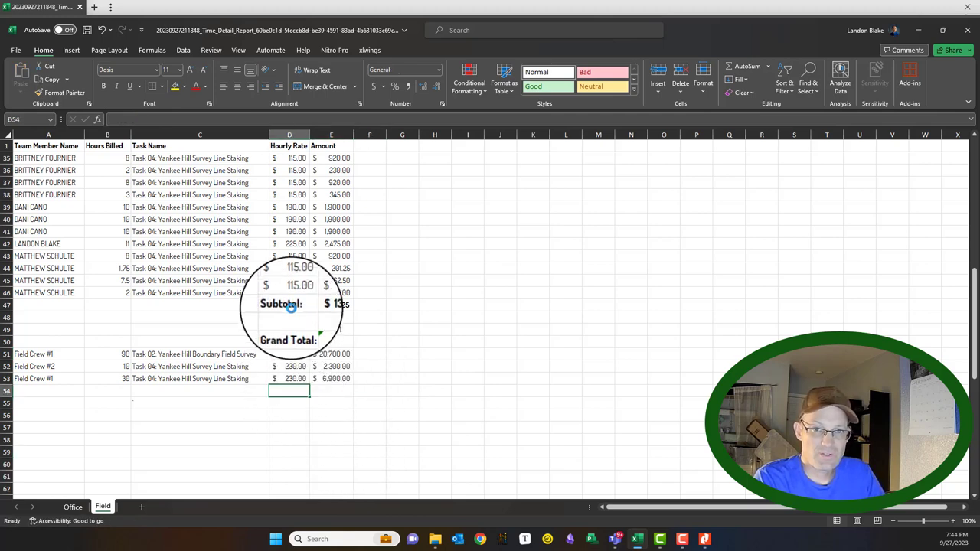
drag(291, 305, 329, 304)
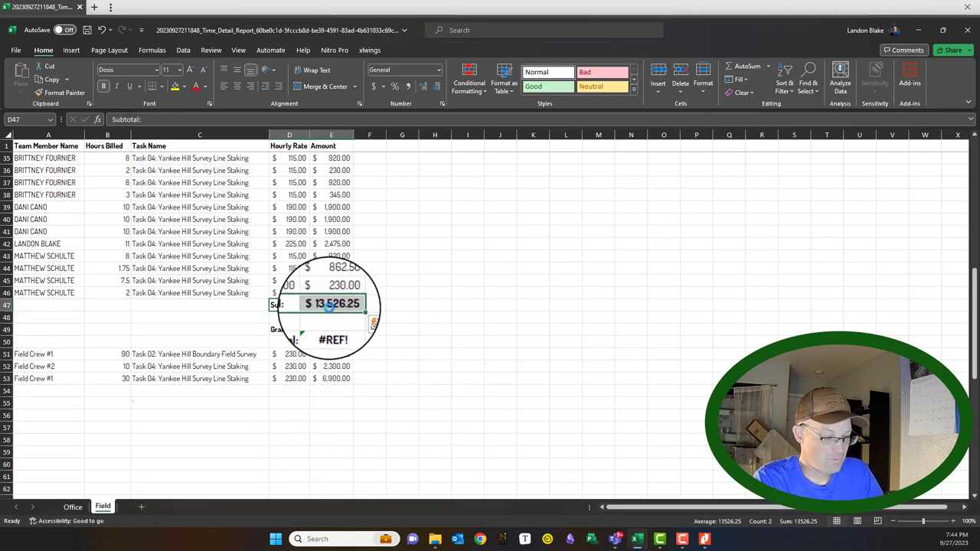
key(ctrl+c)
click(295, 391)
key(ctrl+v)
Correct the crew subtotal formula in E54 so it sums E51:E53
click(331, 391)
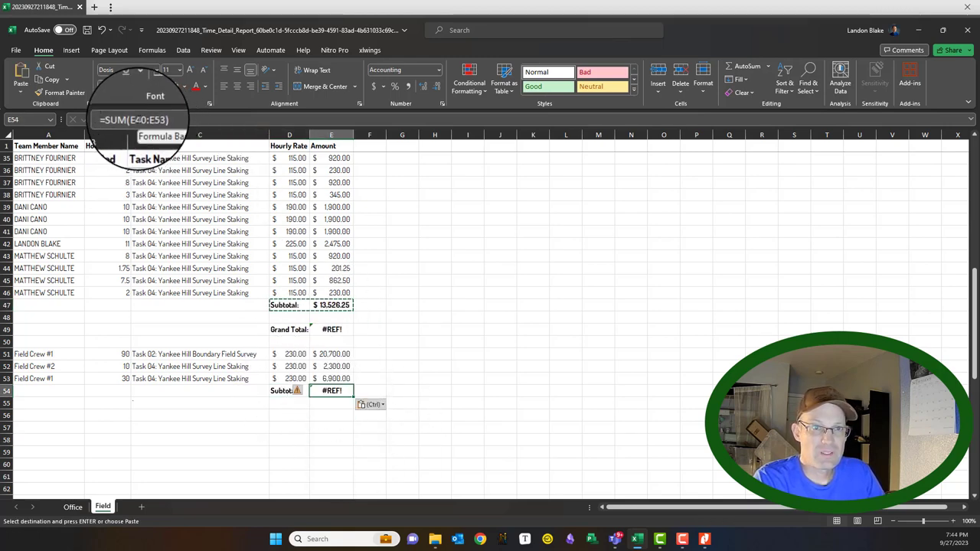
click(146, 121)
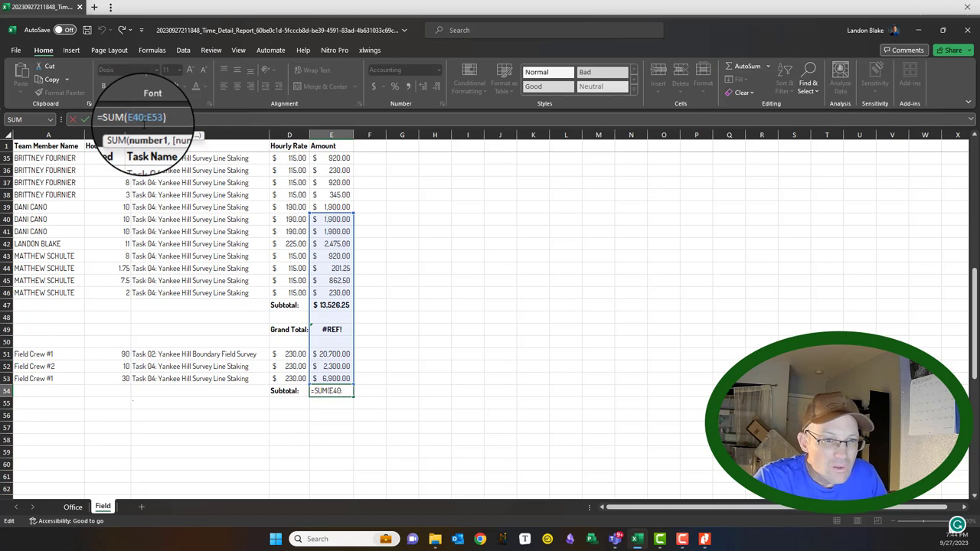
key(Delete)
key(Delete)
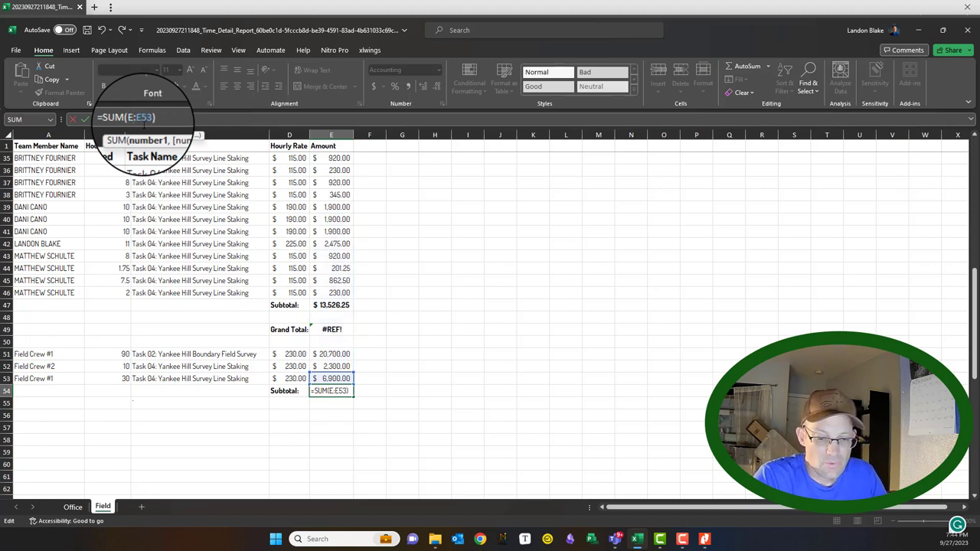
text(51)
key(Return)
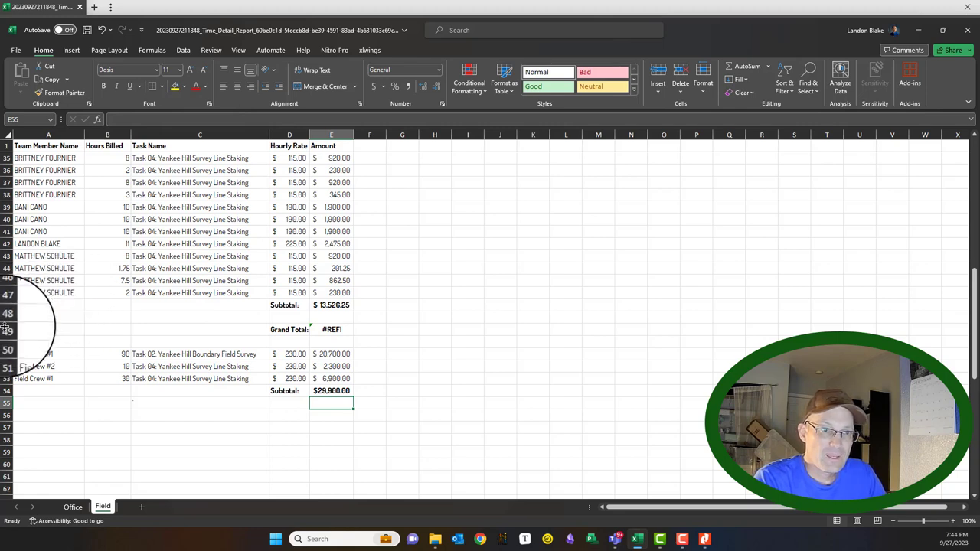
Delete rows 2 to 49, which hold the individual field time entries and their old totals
drag(6, 330, 6, 138)
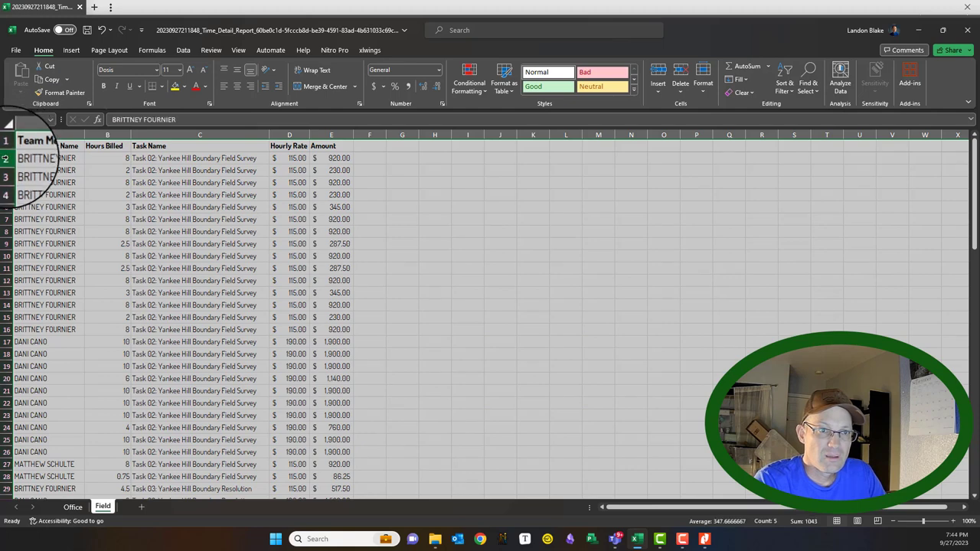
drag(6, 157, 43, 208)
right_click(12, 207)
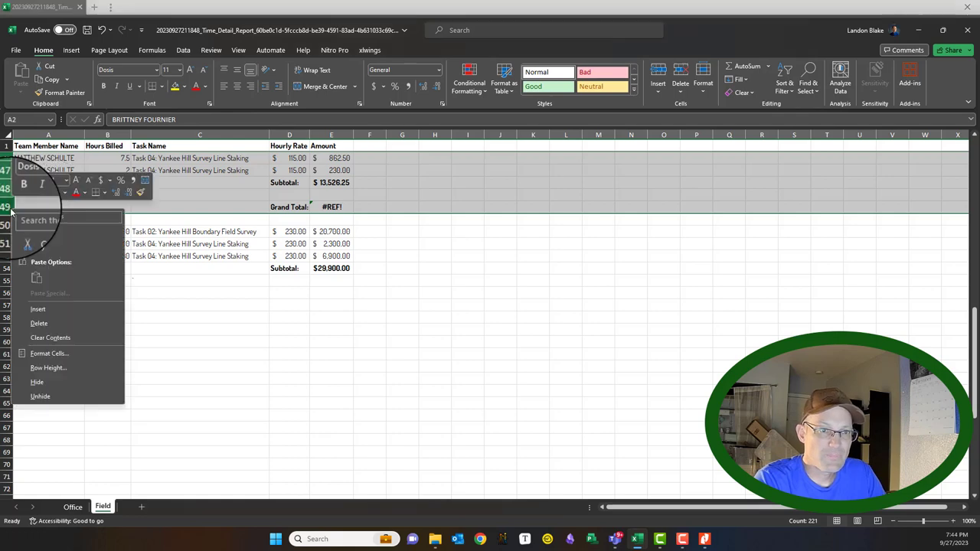
click(52, 323)
click(402, 366)
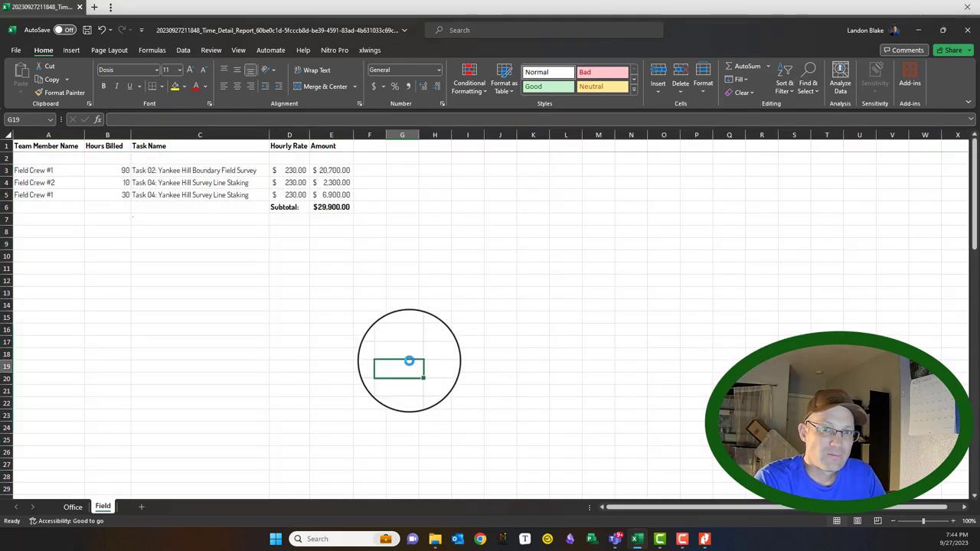
Delete the blank row 2 between the header and the crew entries
click(9, 158)
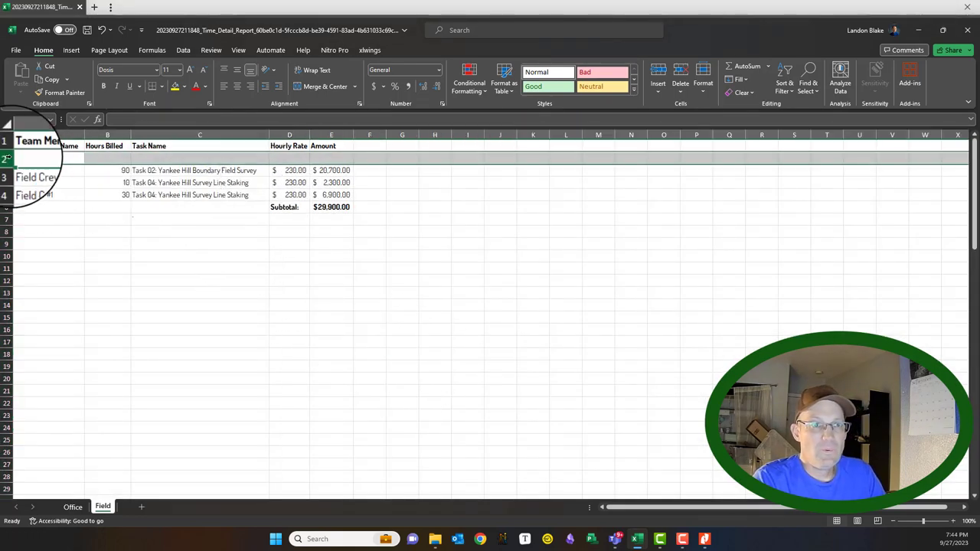
right_click(9, 157)
click(65, 273)
click(331, 280)
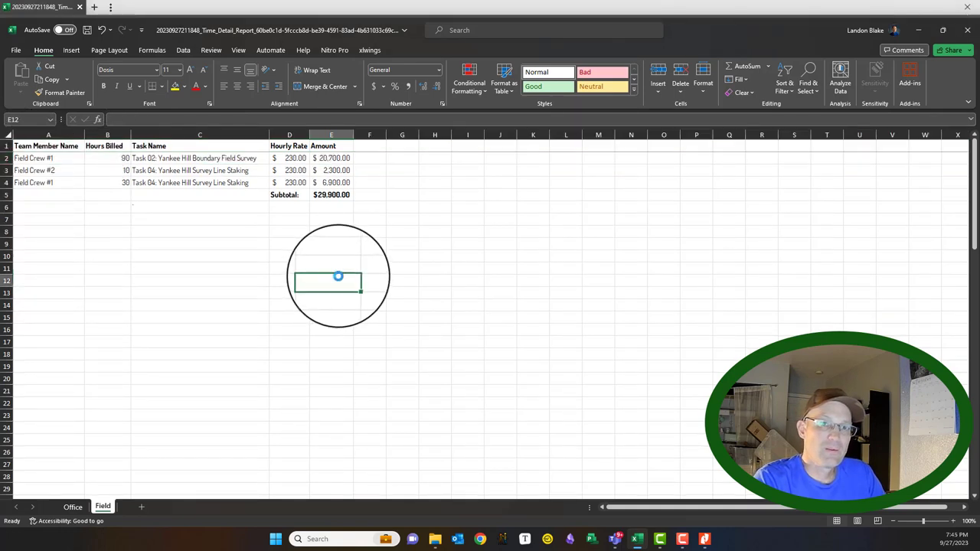
Change the Subtotal label in D5 to "Grand Total:"
click(296, 198)
text(Gr)
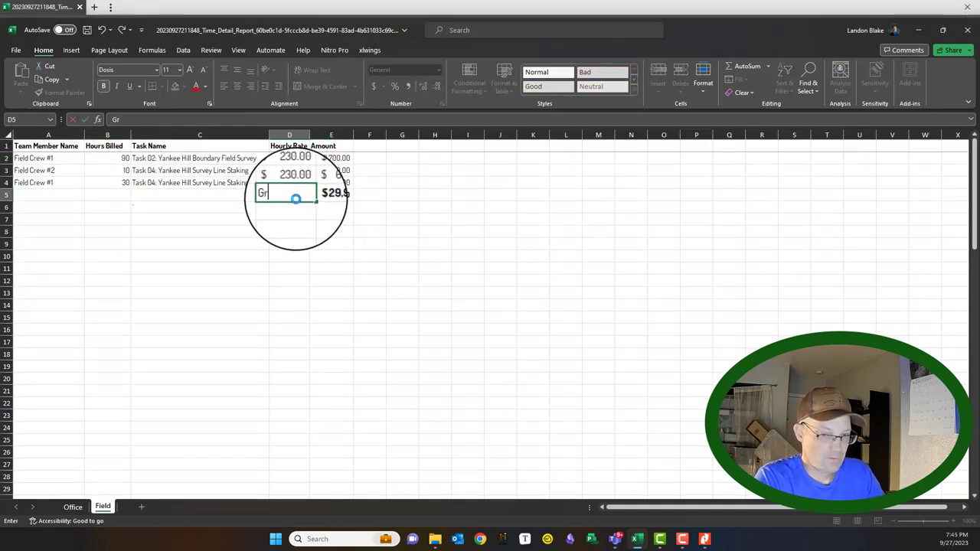
text(and Total)
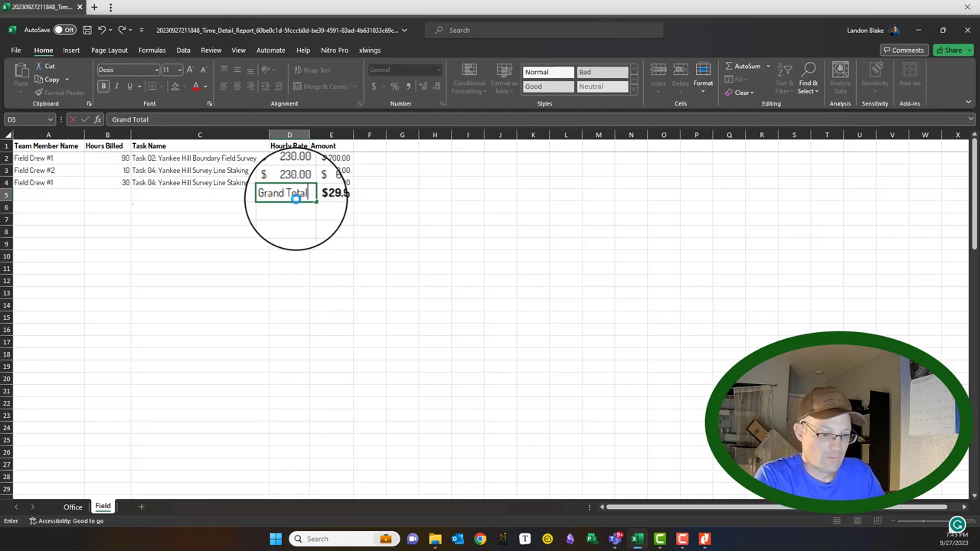
text(:)
key(Return)
click(337, 286)
Check the grand totals on the Field and Office worksheets and save the workbook
click(332, 195)
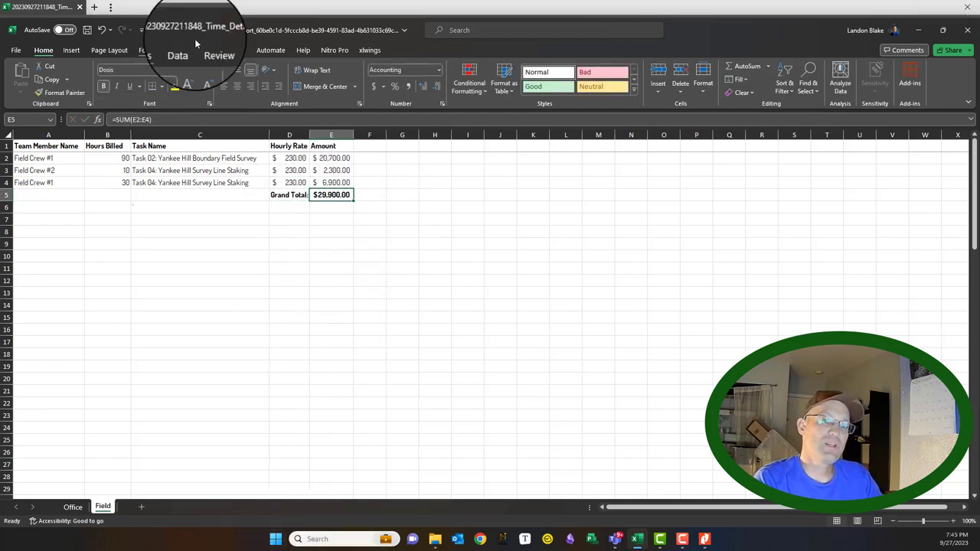
click(73, 506)
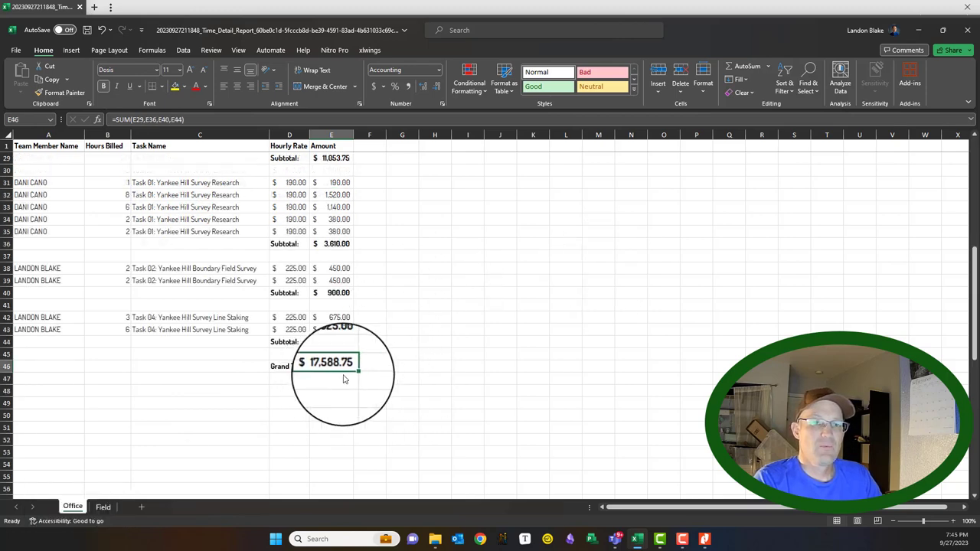
click(111, 509)
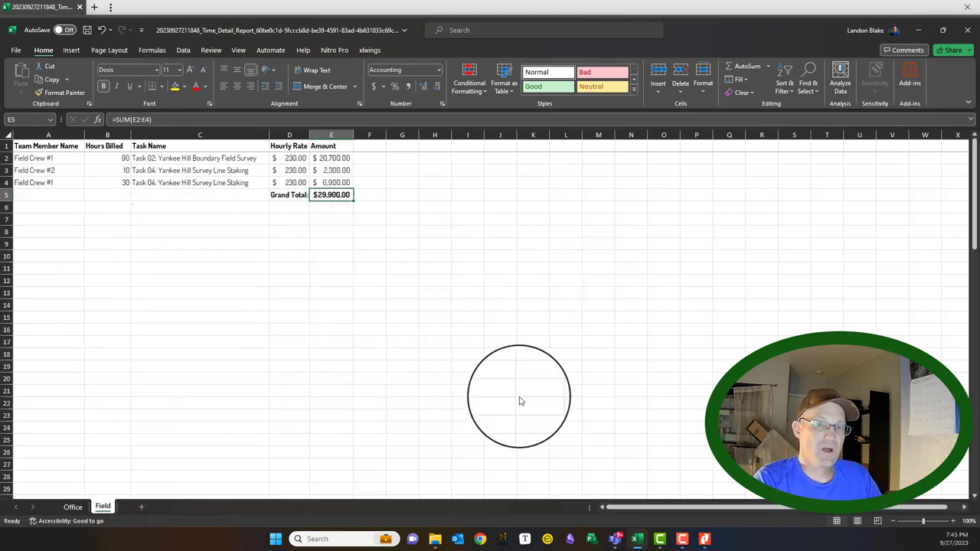
click(295, 342)
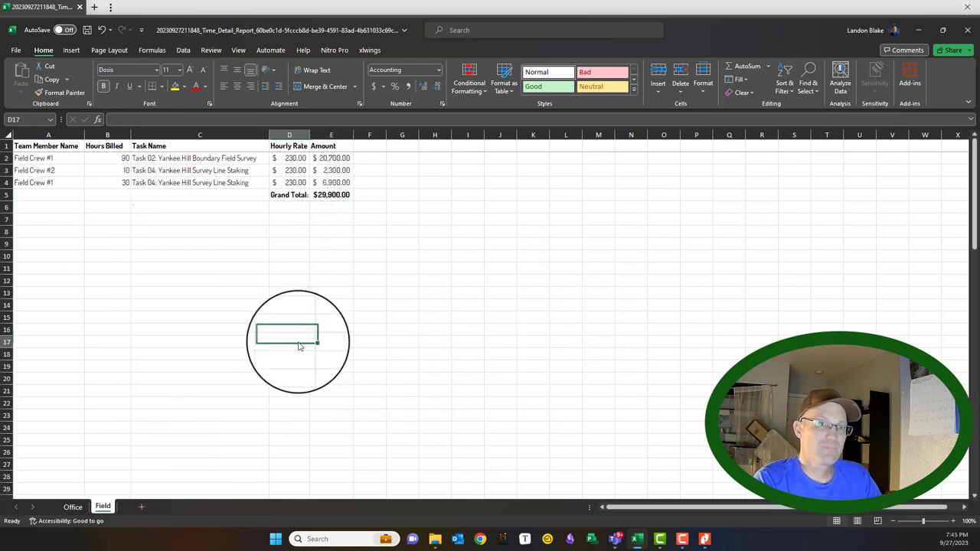
click(88, 31)
Compare the Office and Field grand totals again and review the Office time entries
click(73, 507)
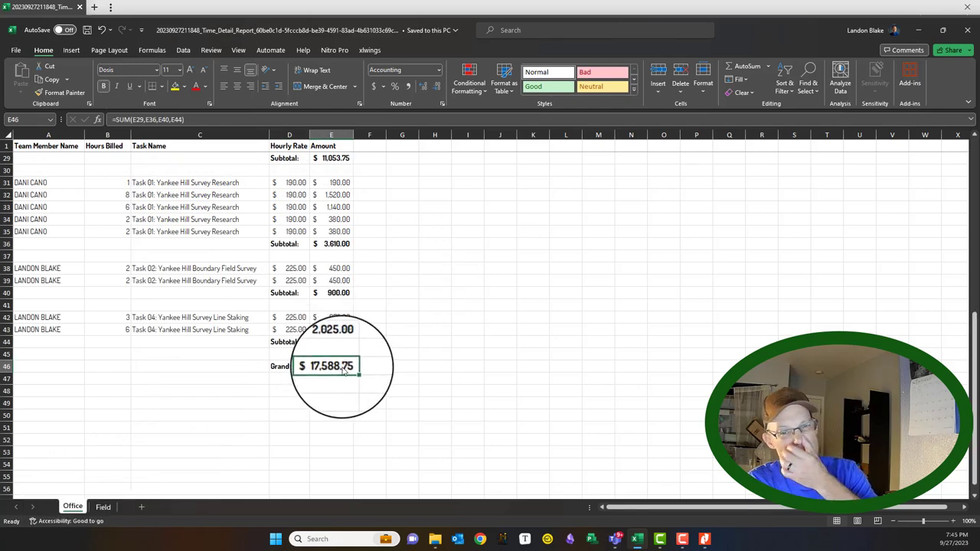
click(105, 506)
click(331, 194)
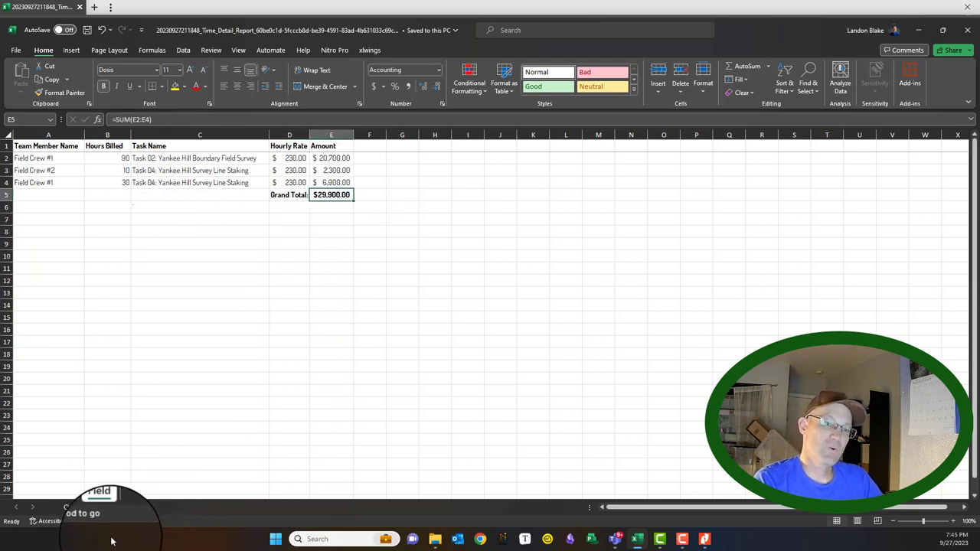
click(77, 512)
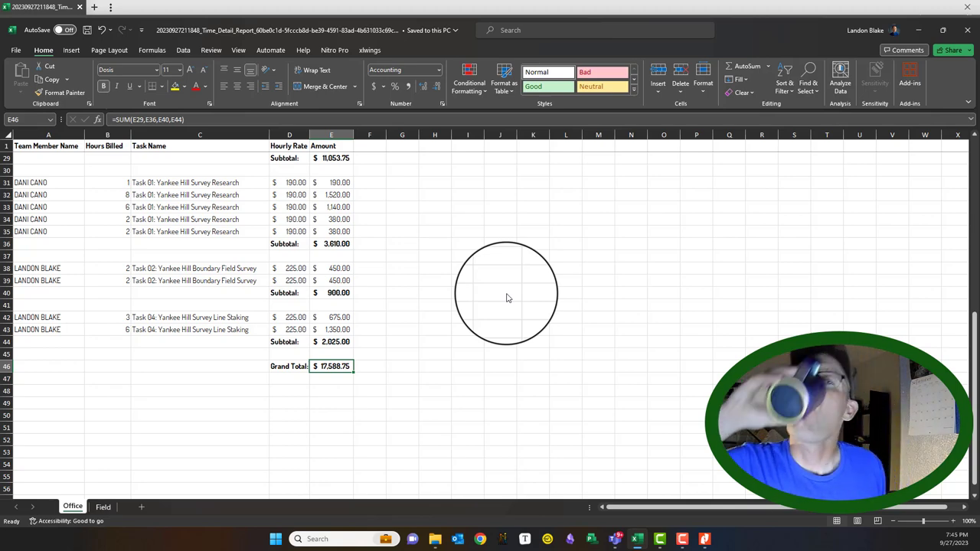
scroll(507, 298, up, 9)
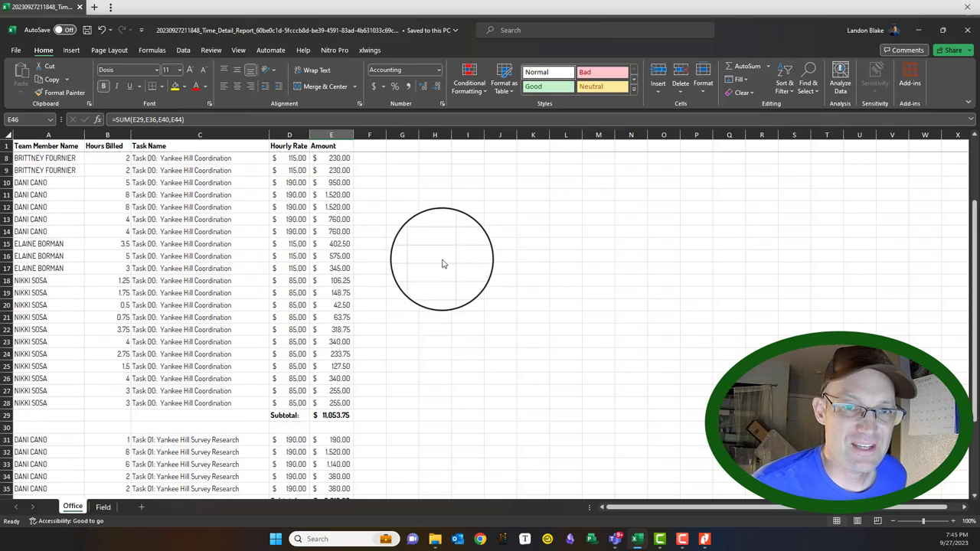
Save the workbook, and save it again under the file name 230926 TDR.xlsx in the Documents folder
click(16, 50)
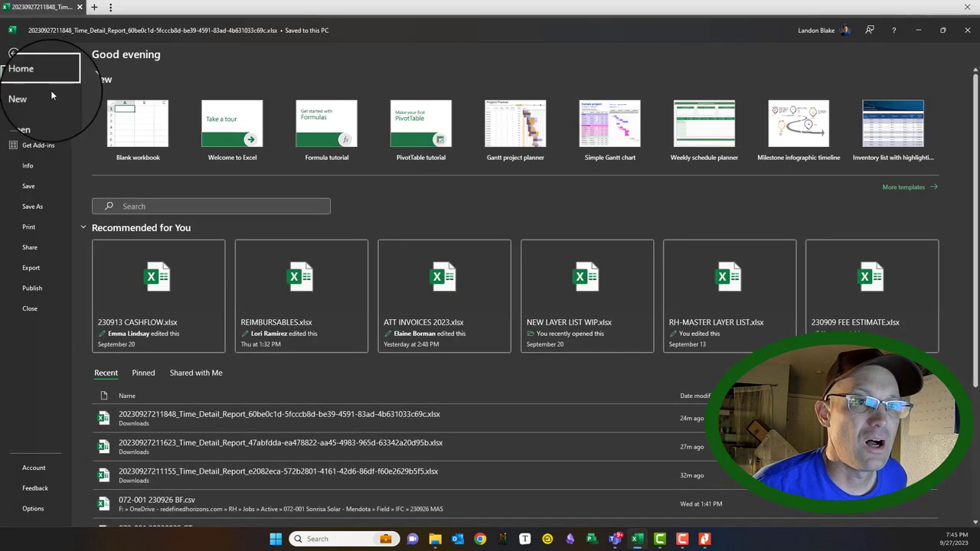
click(43, 186)
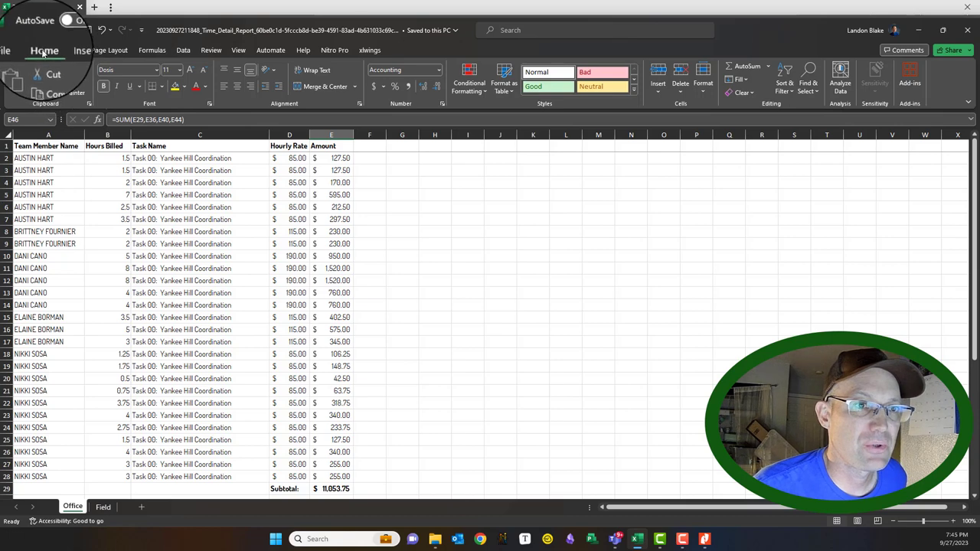
click(16, 51)
click(35, 207)
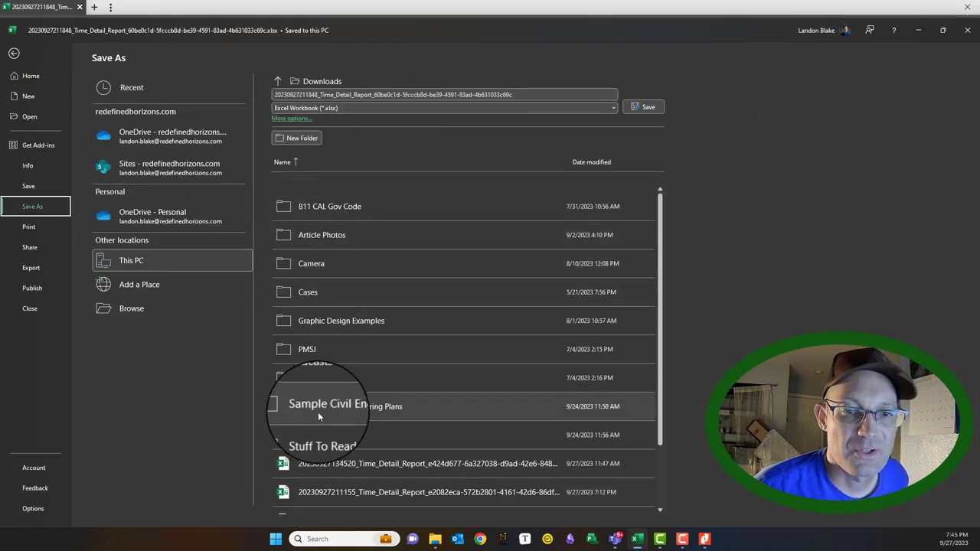
click(141, 313)
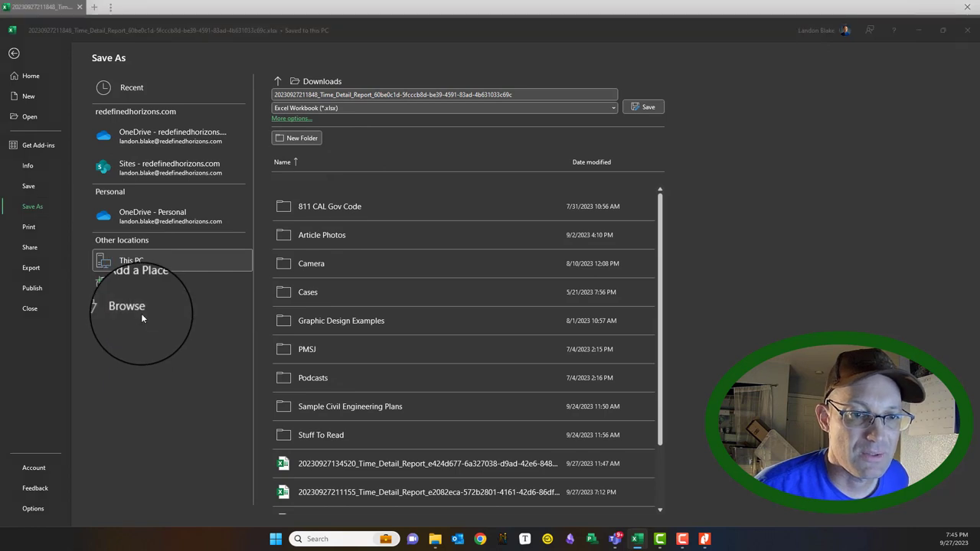
scroll(114, 172, up, 5)
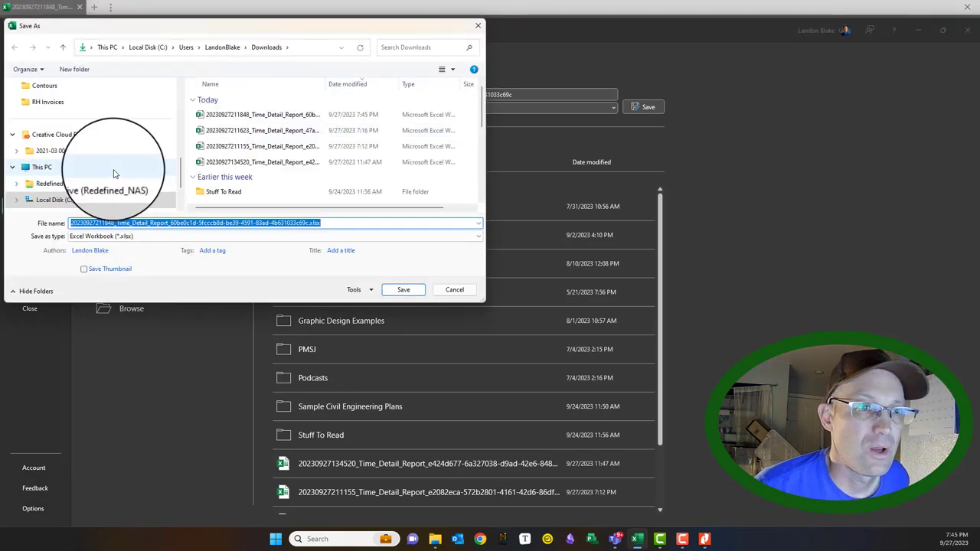
click(48, 134)
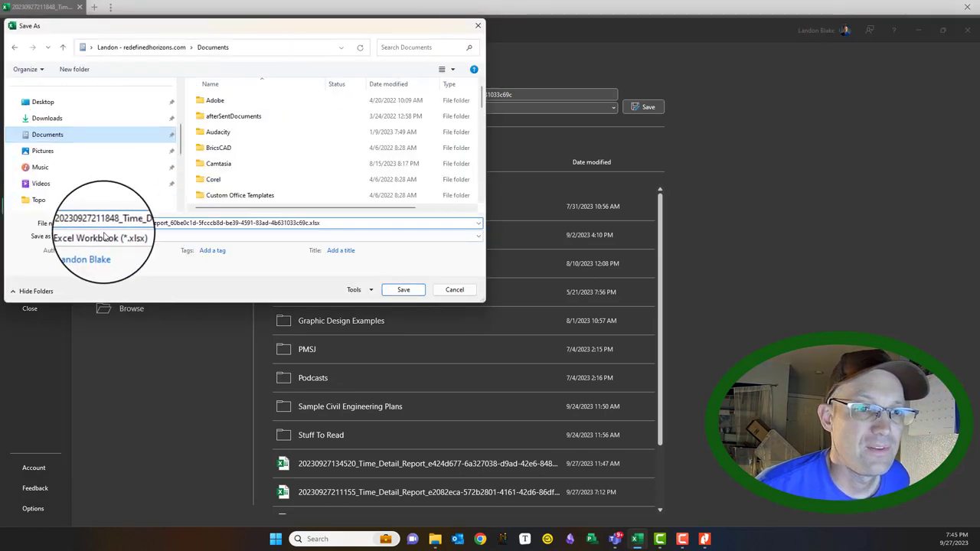
double_click(313, 223)
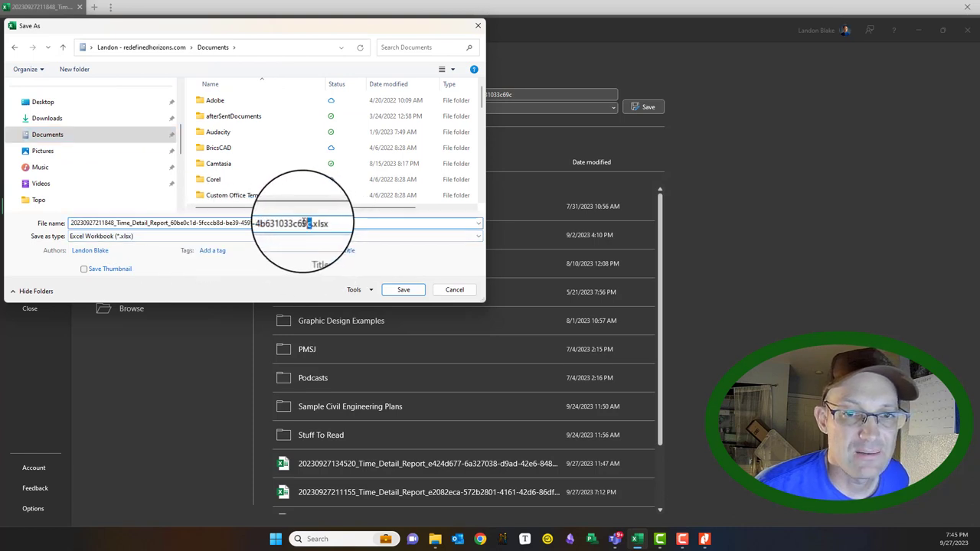
double_click(309, 222)
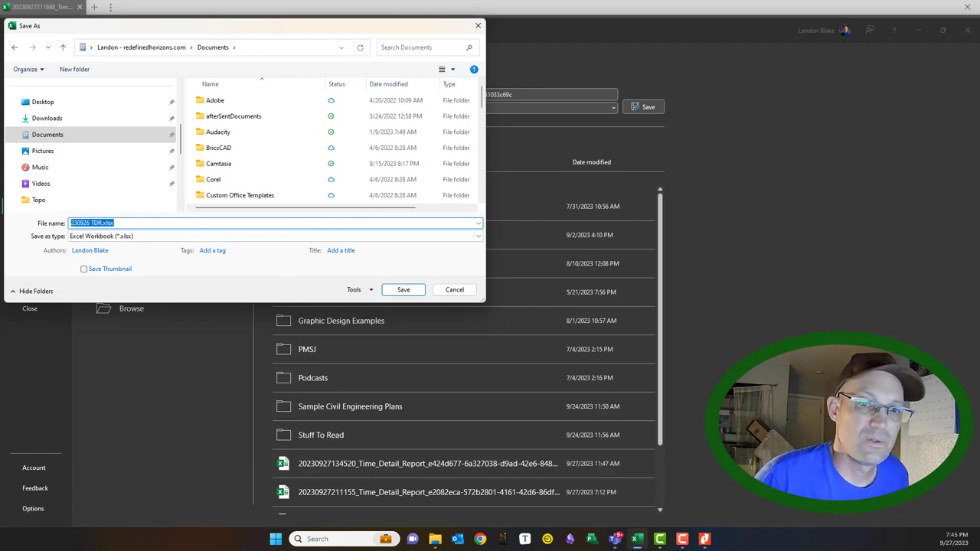
click(404, 290)
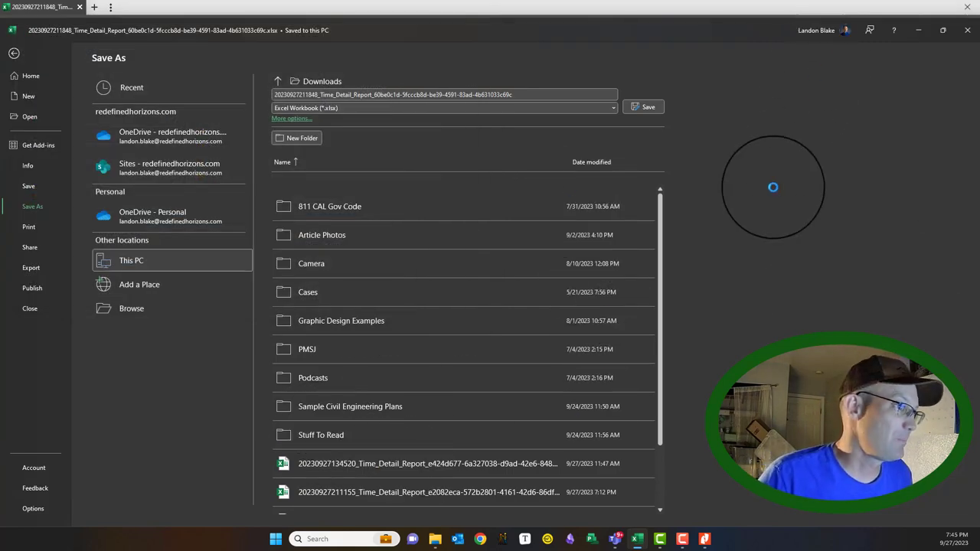